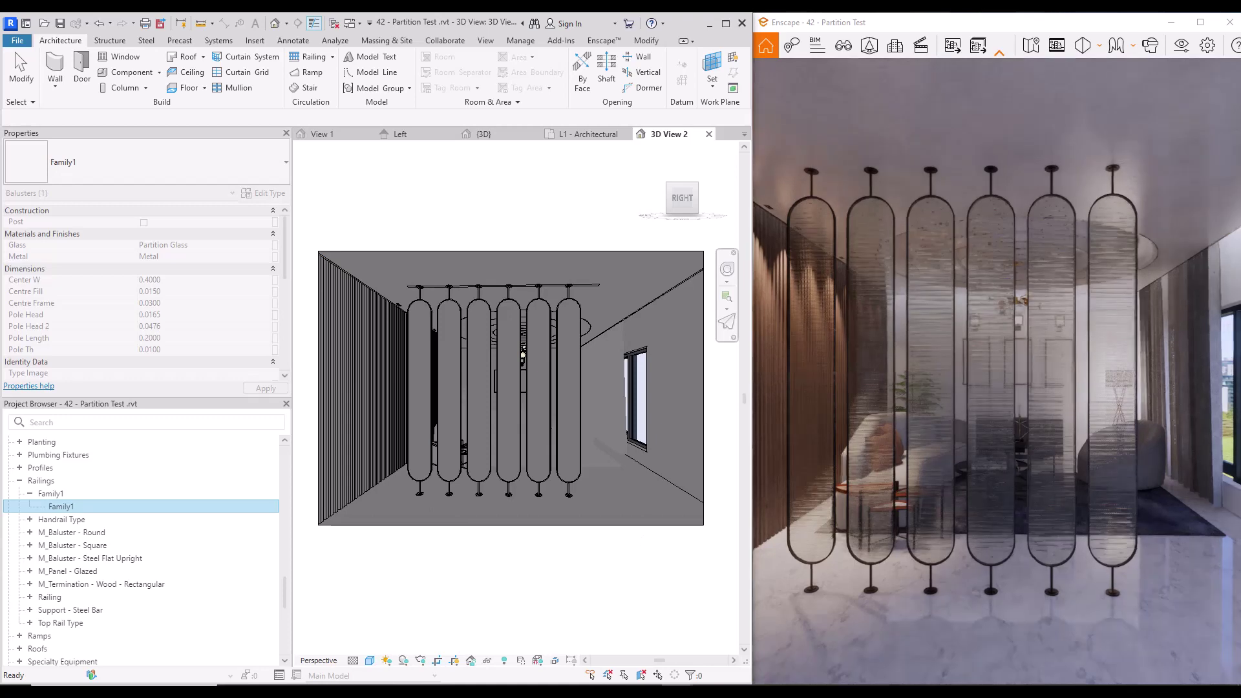
left_click_drag(981, 487, 956, 482)
key("w")
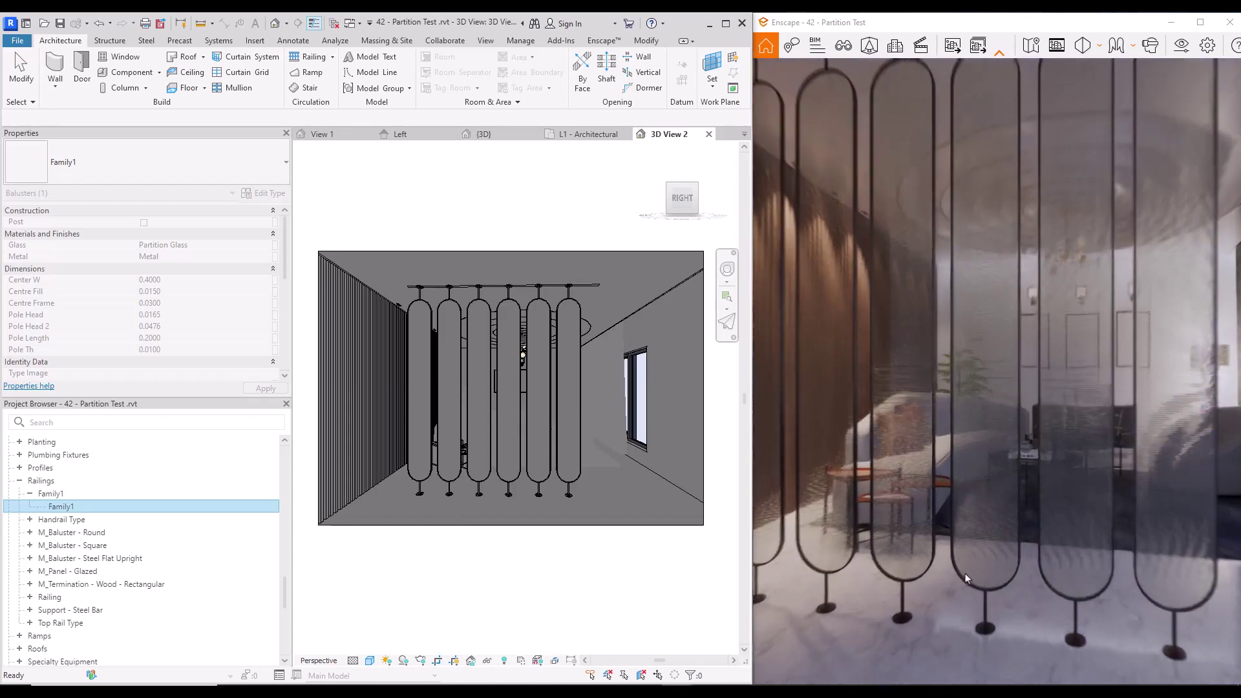
key("w")
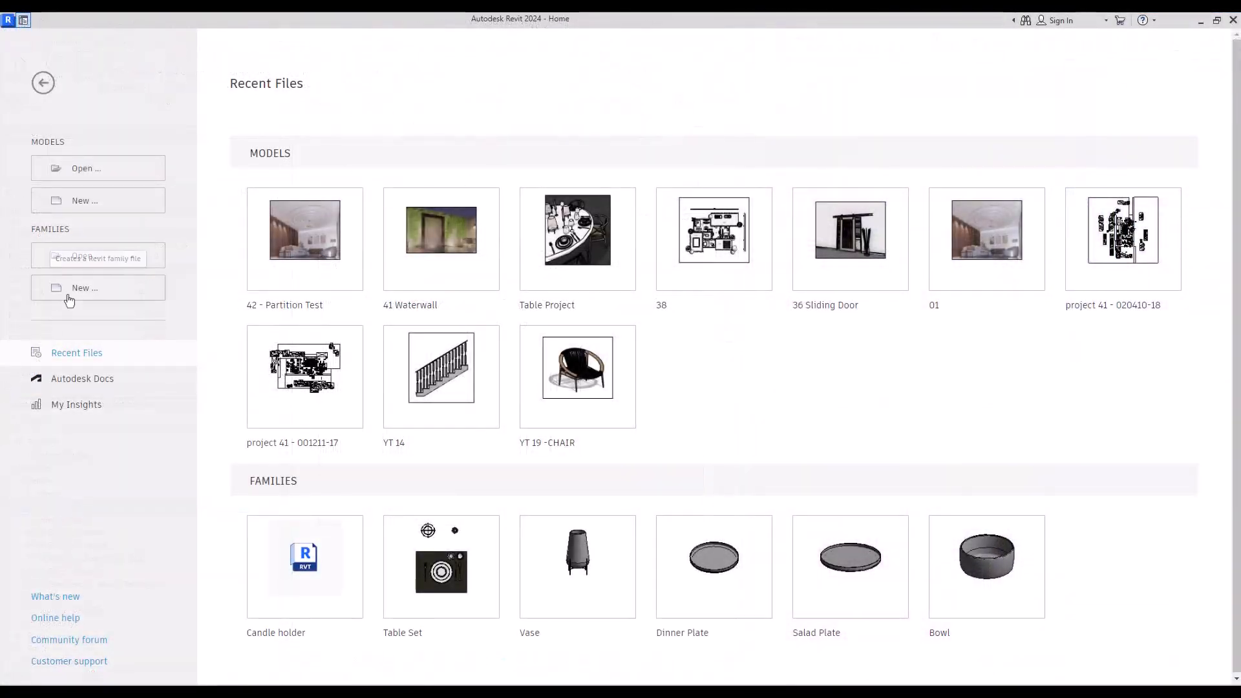
- Create a new family from the baluster template
left_click(69, 294)
double_click(370, 138)
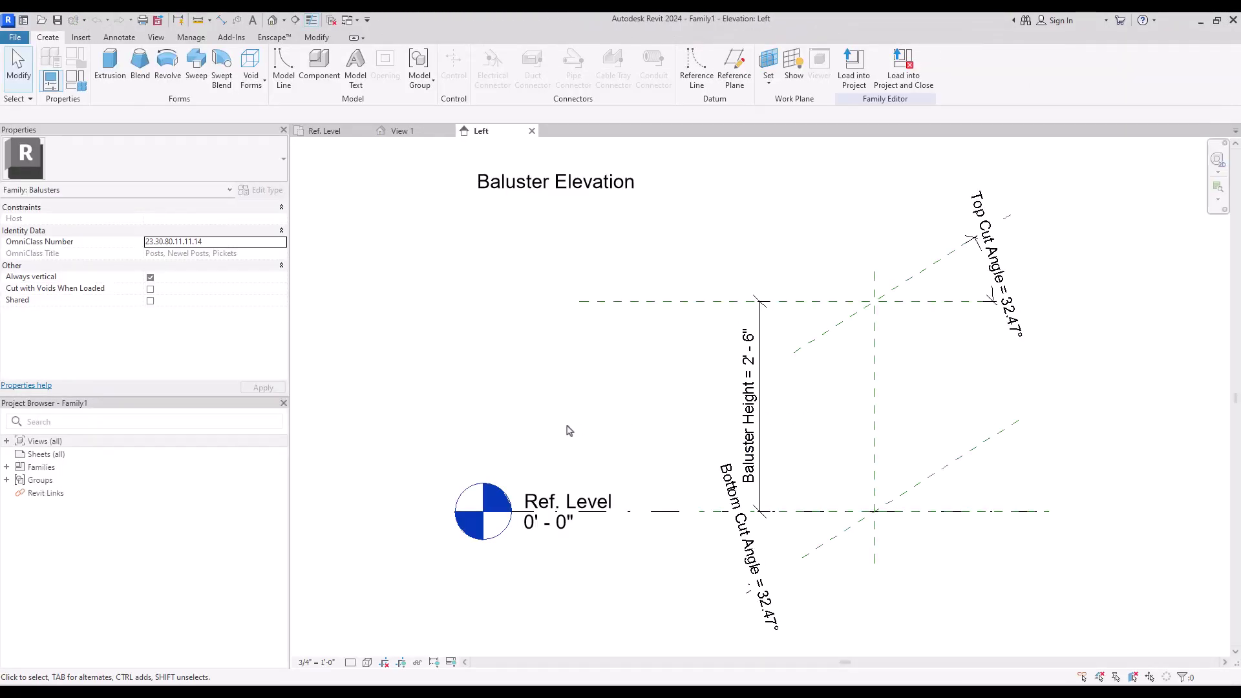
- Set the family's length units to meters, rounded to 2 decimal places
key("u")
key("n")
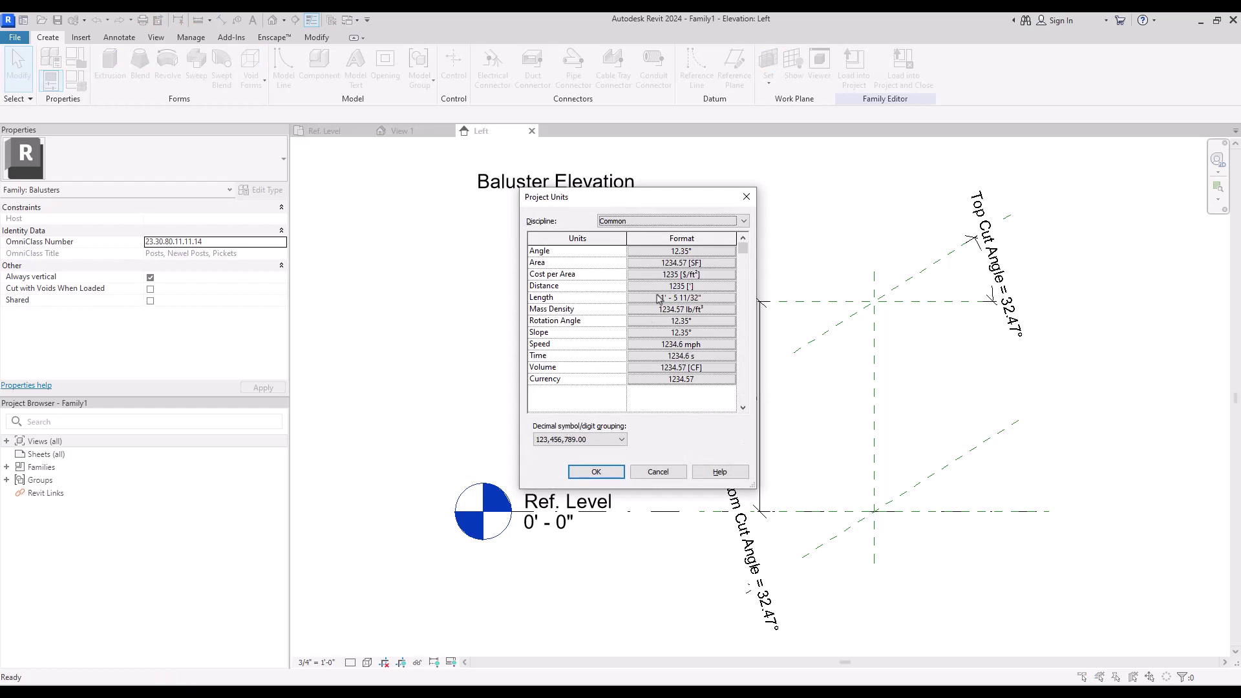
left_click(665, 299)
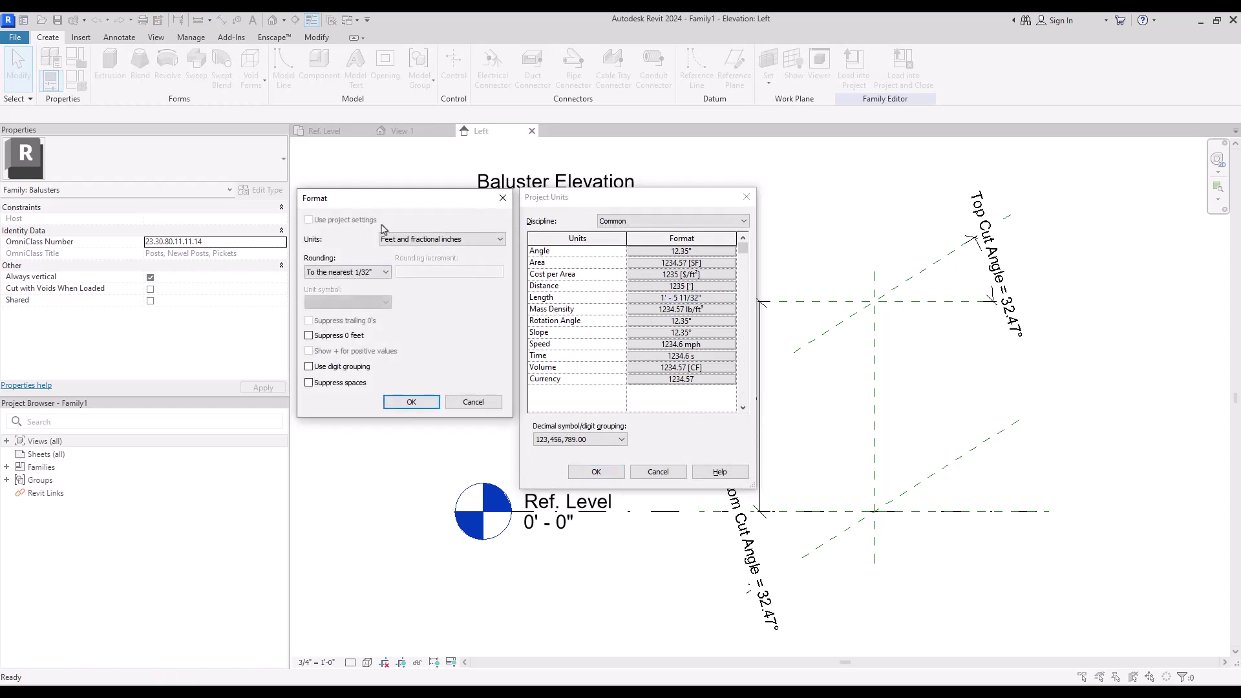
left_click(401, 239)
left_click(423, 284)
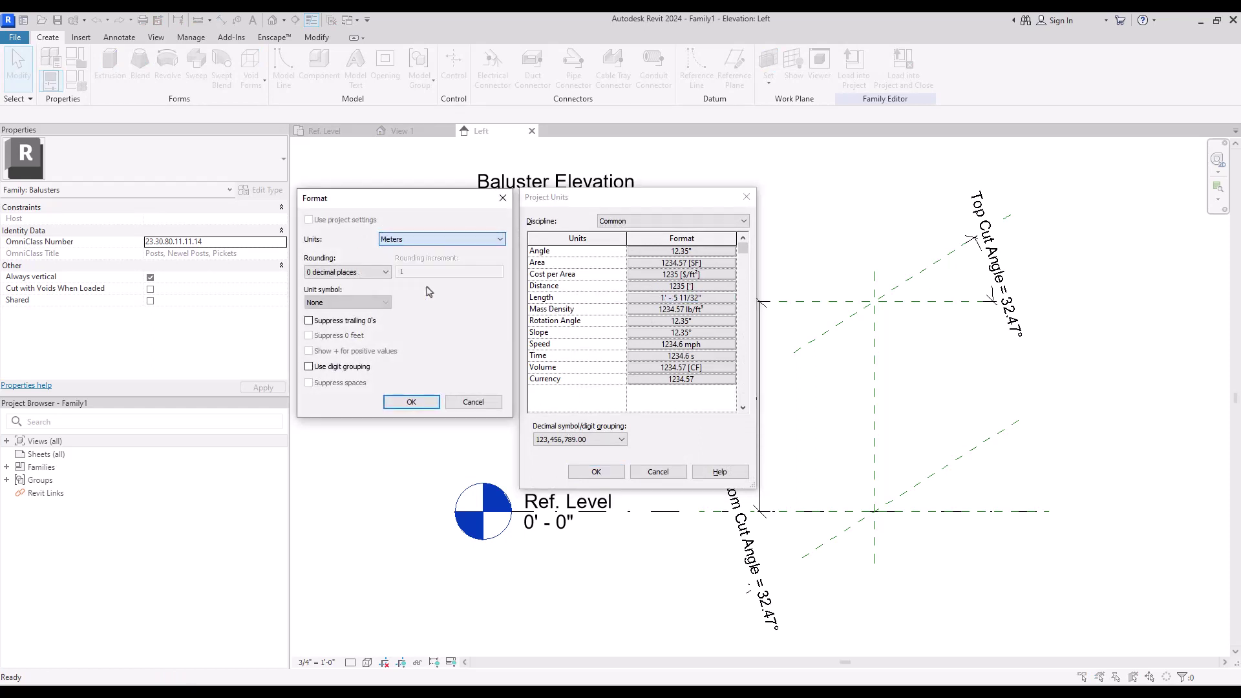
left_click(348, 271)
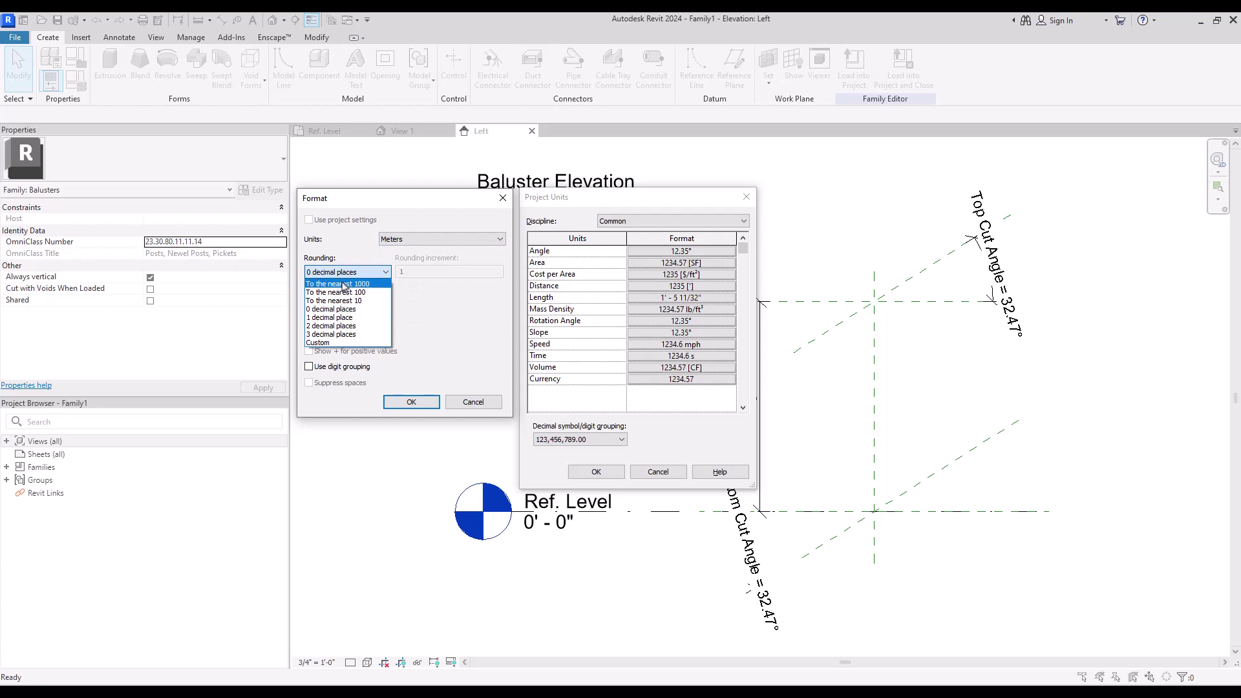
left_click(330, 325)
left_click(410, 401)
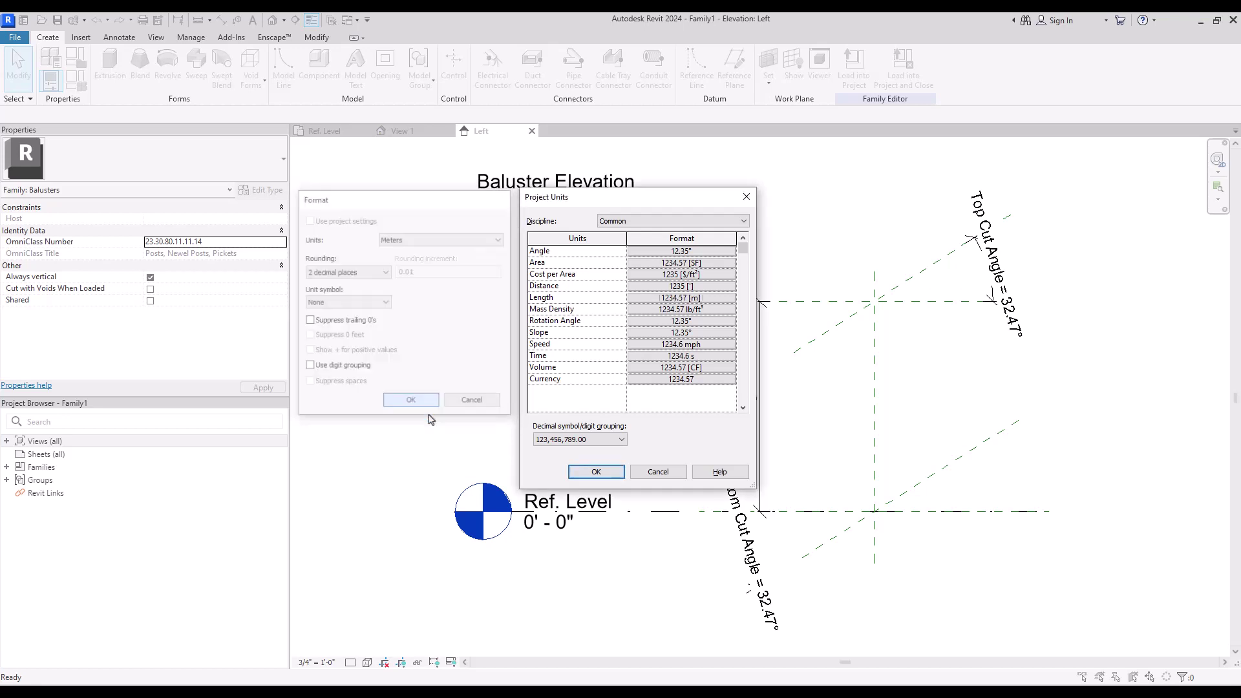
left_click(596, 471)
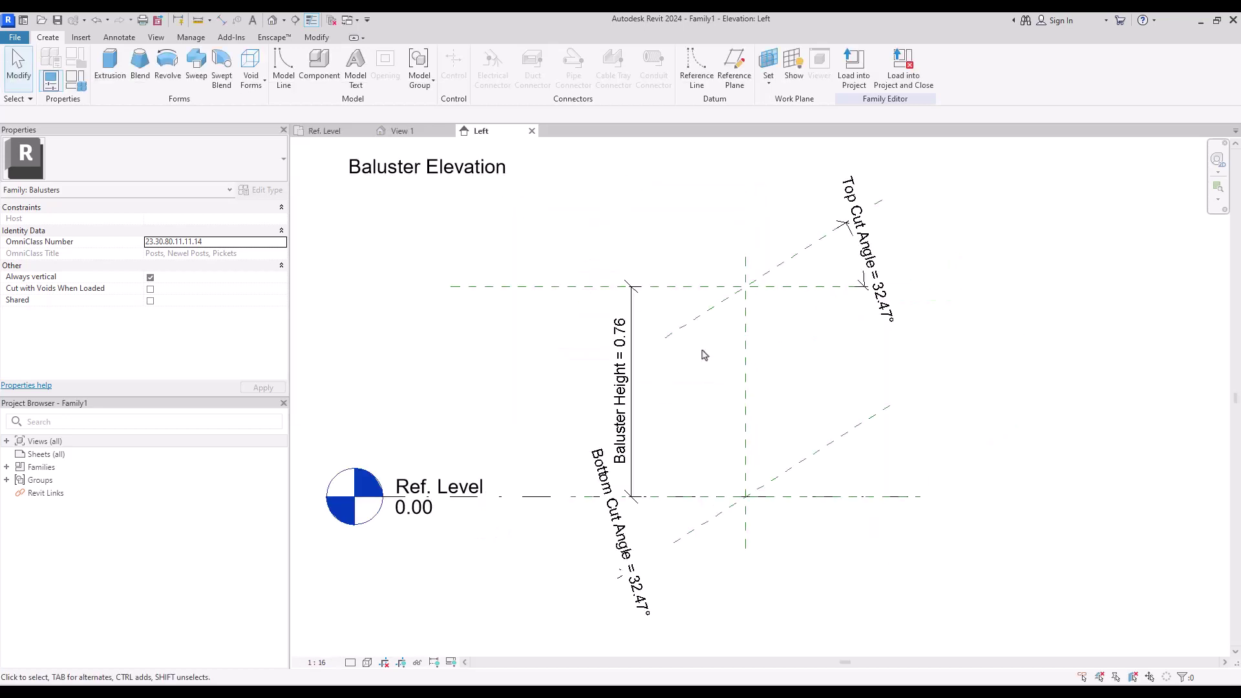
- Set the Baluster Height parameter to 1.5 m in the family types and apply it
left_click(76, 81)
left_click(213, 229)
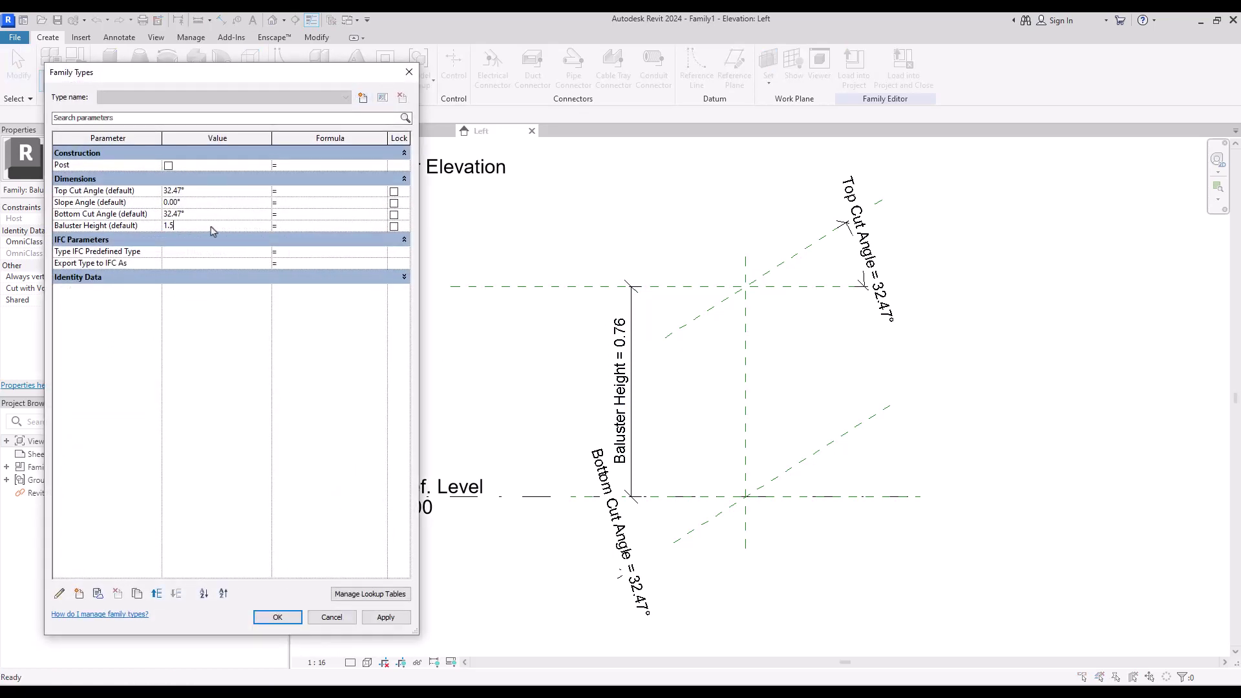
key("Tab")
left_click(385, 617)
key("Return")
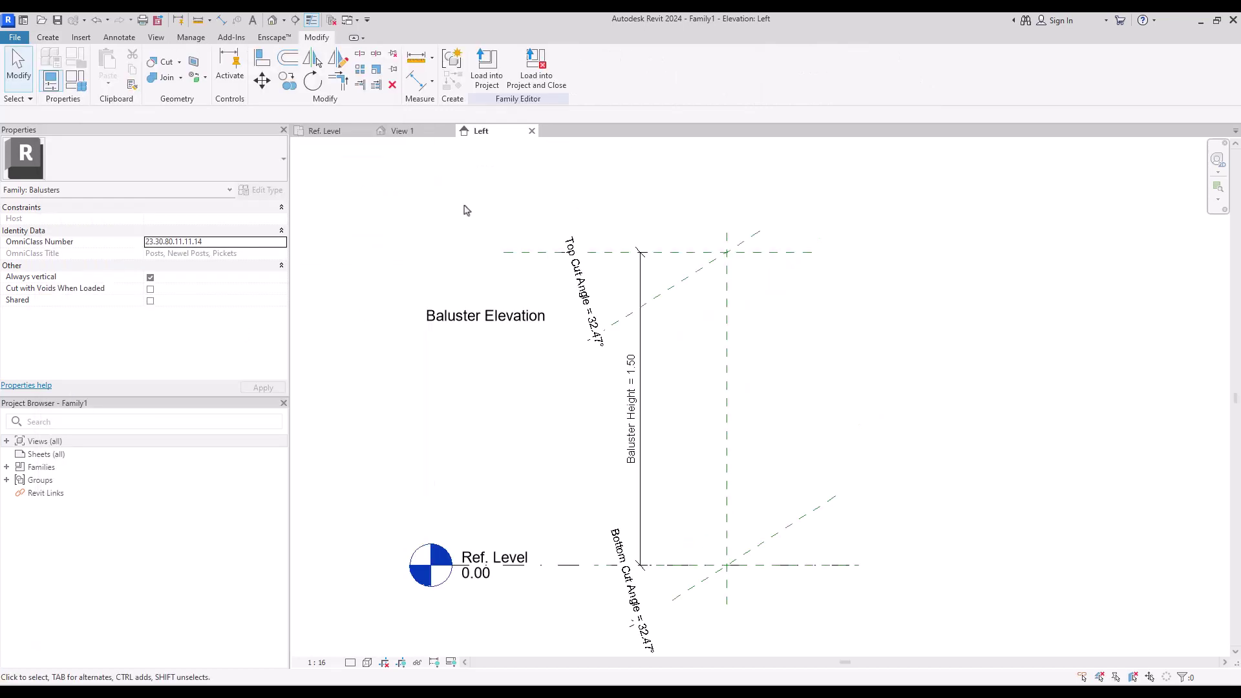
- Draw two horizontal reference planes below the baluster's top plane, the first about 0.04 m below it and the second about 0.37 m lower
left_click(48, 37)
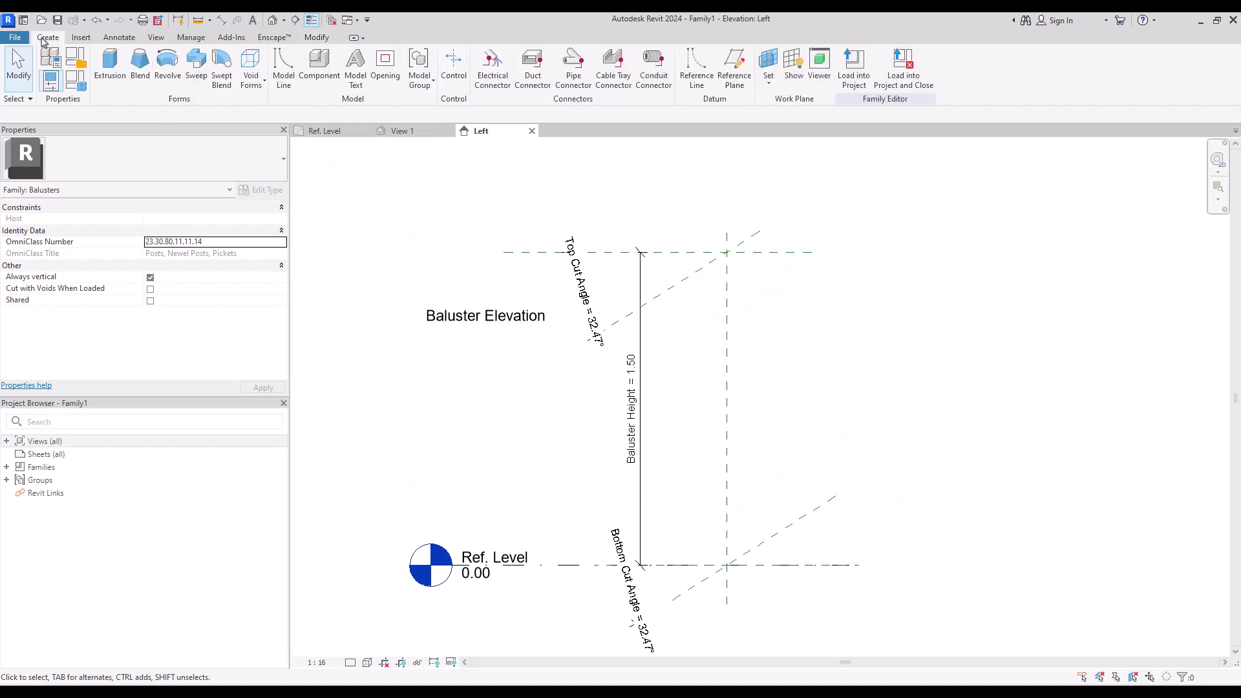
left_click(734, 65)
left_click(657, 259)
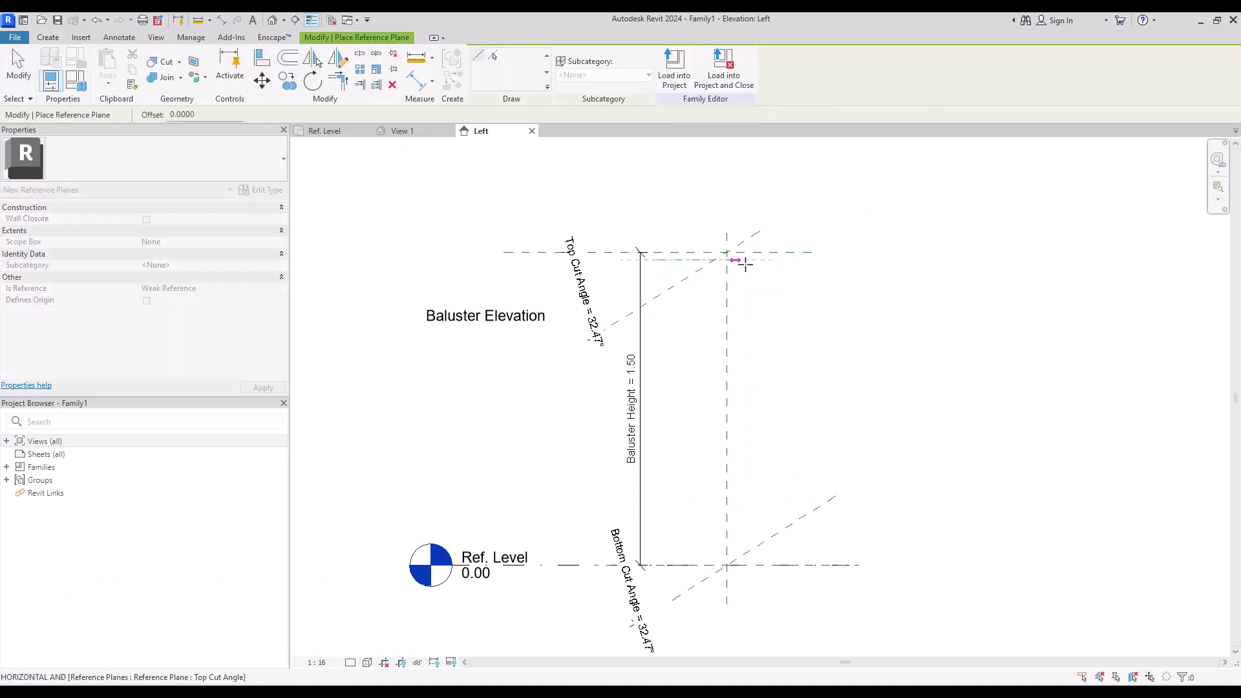
left_click(828, 260)
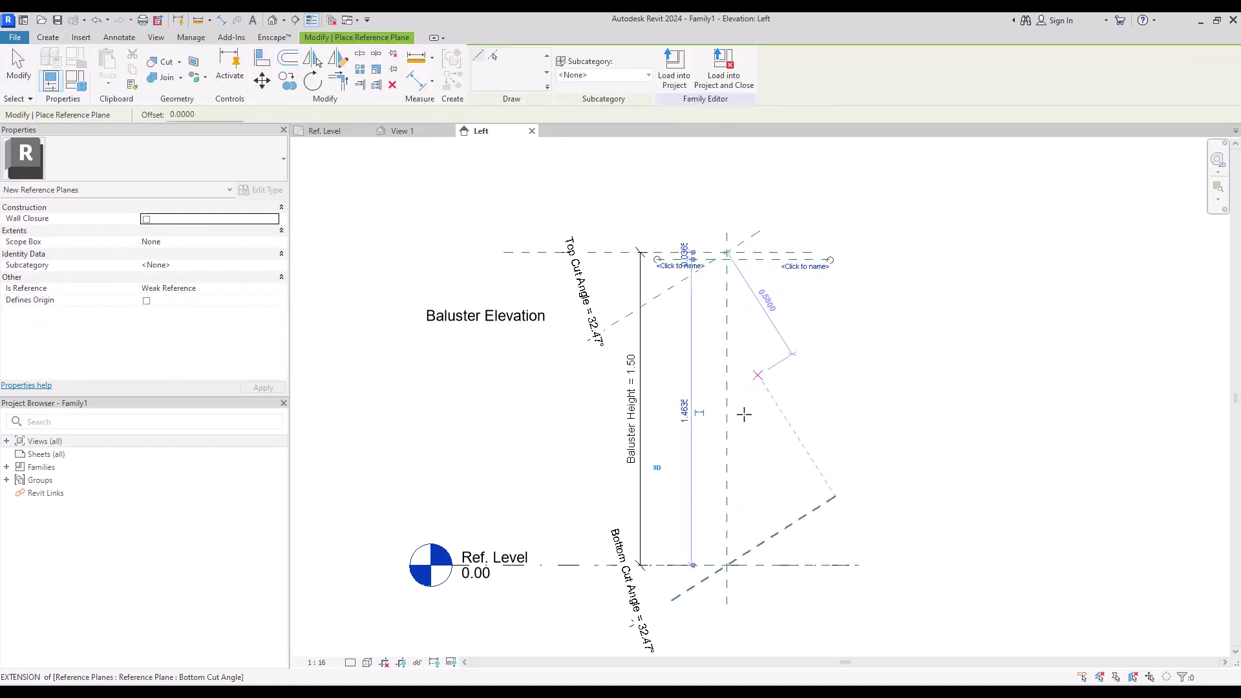
left_click(667, 337)
left_click(829, 337)
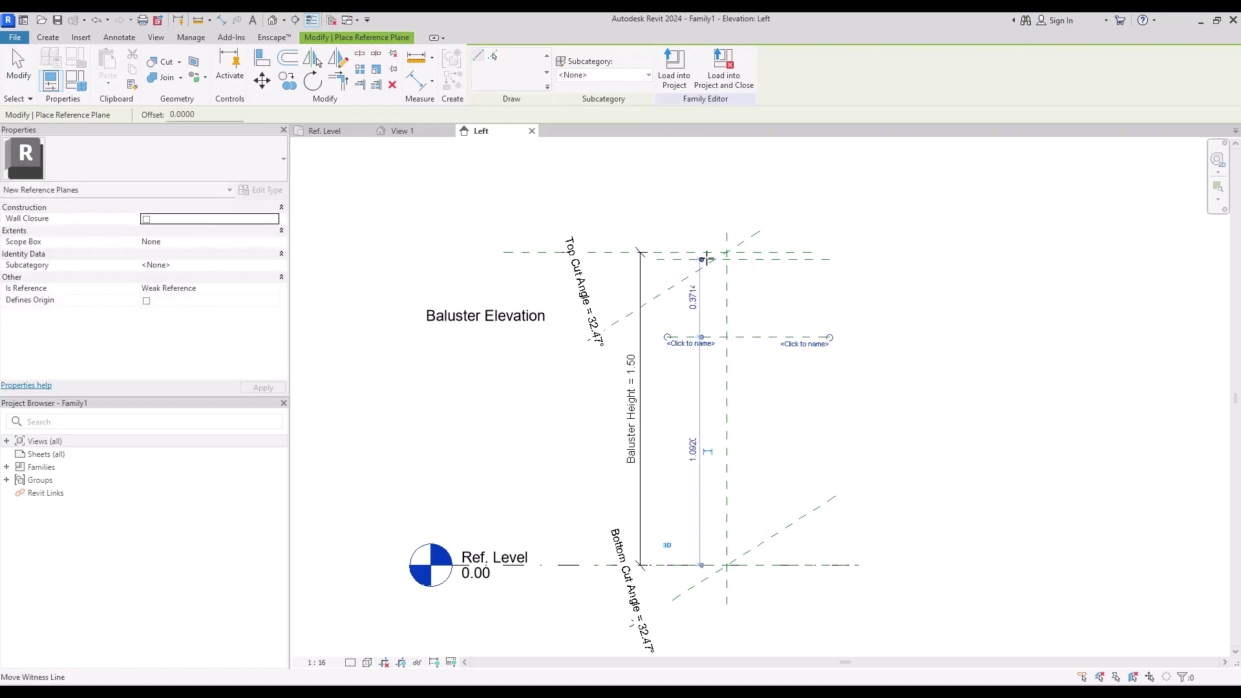
- Draw two vertical reference planes left of the baluster centre plane, about 0.04 m from it and about 0.12 m further out
left_click(718, 208)
left_click(718, 614)
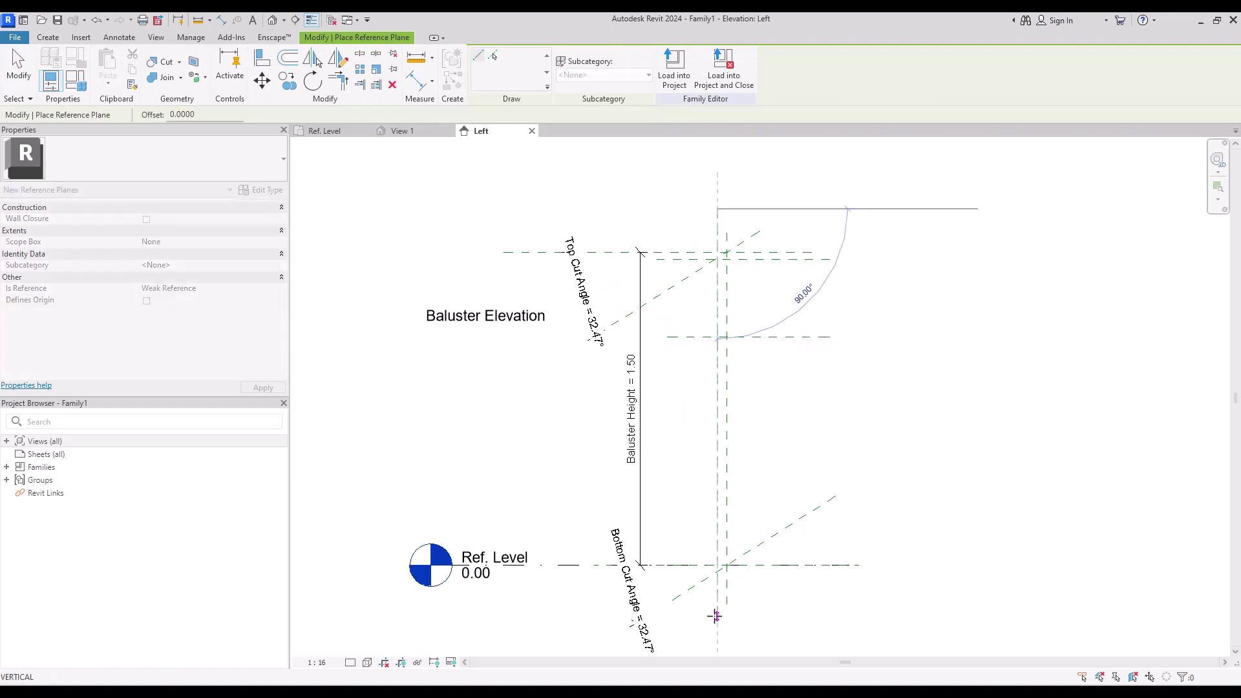
left_click(693, 200)
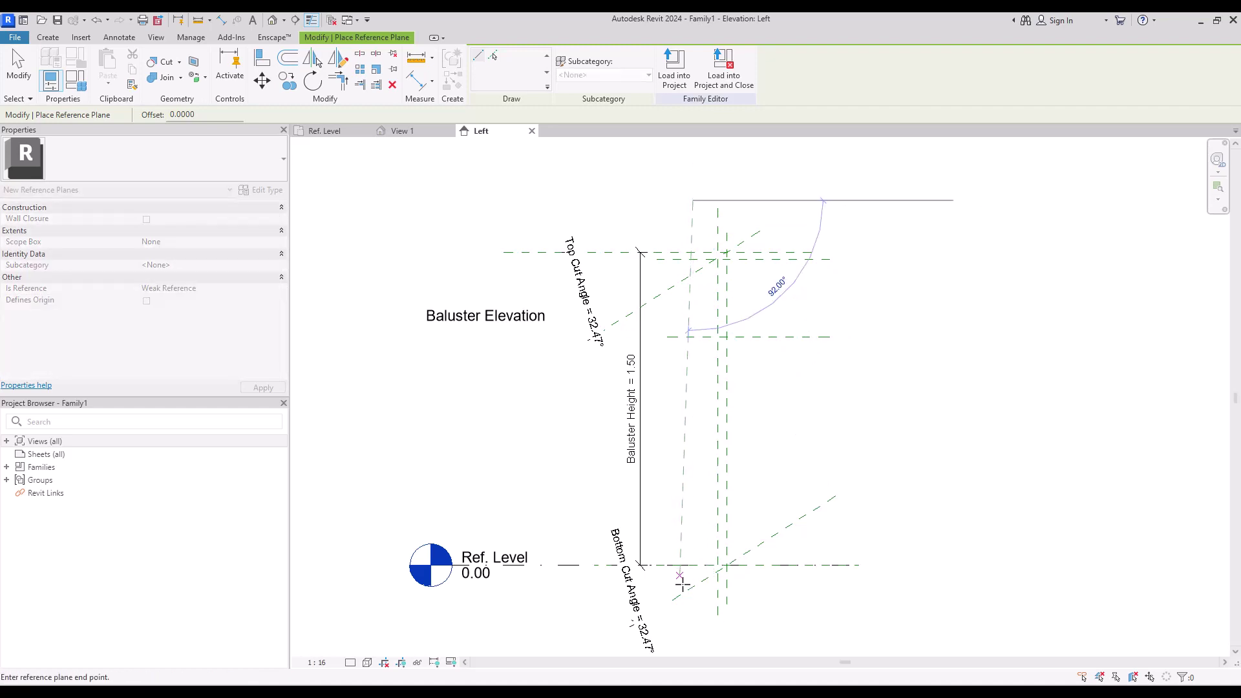
left_click(690, 621)
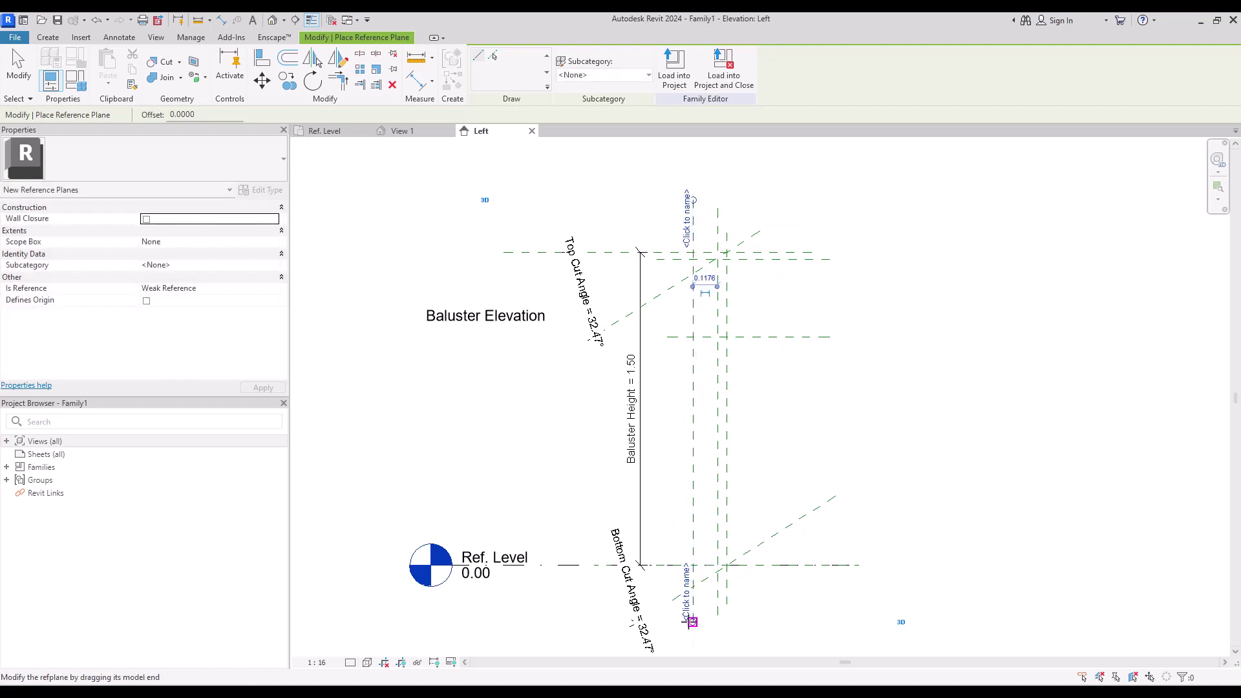
- Draw two horizontal reference planes above the Ref. Level, the first about 0.06 m above it and the second about 0.33 m higher
left_click(588, 554)
left_click(828, 554)
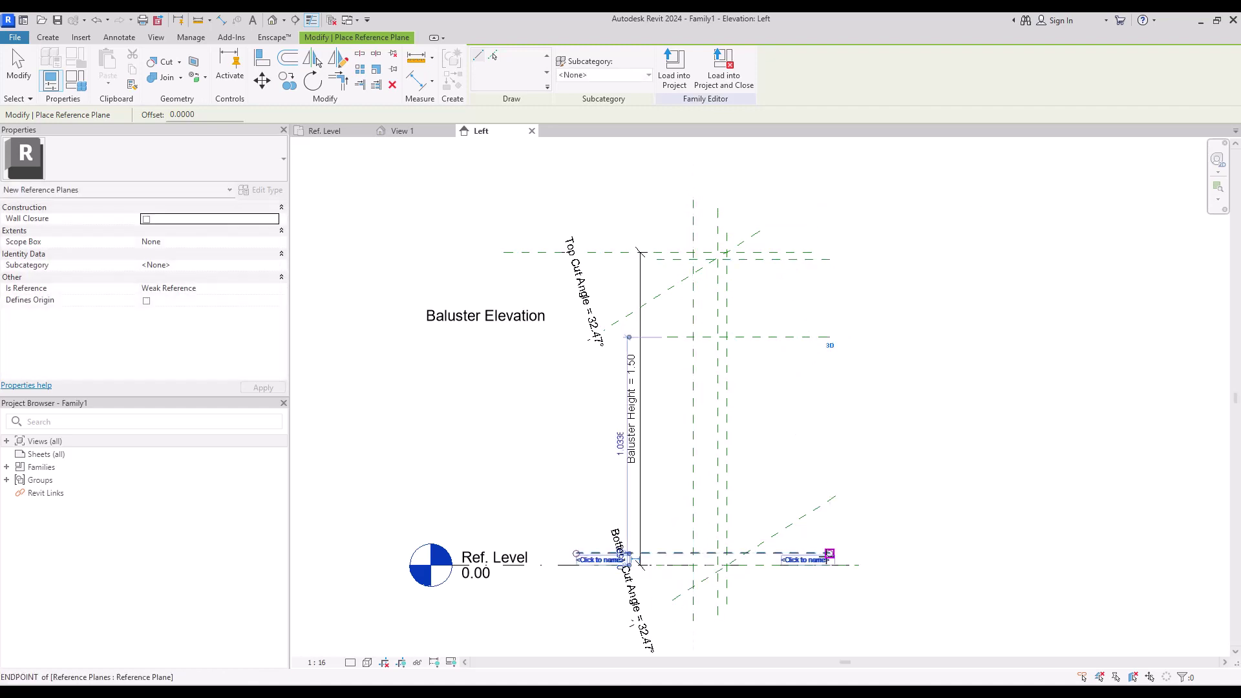
left_click(593, 484)
left_click(897, 484)
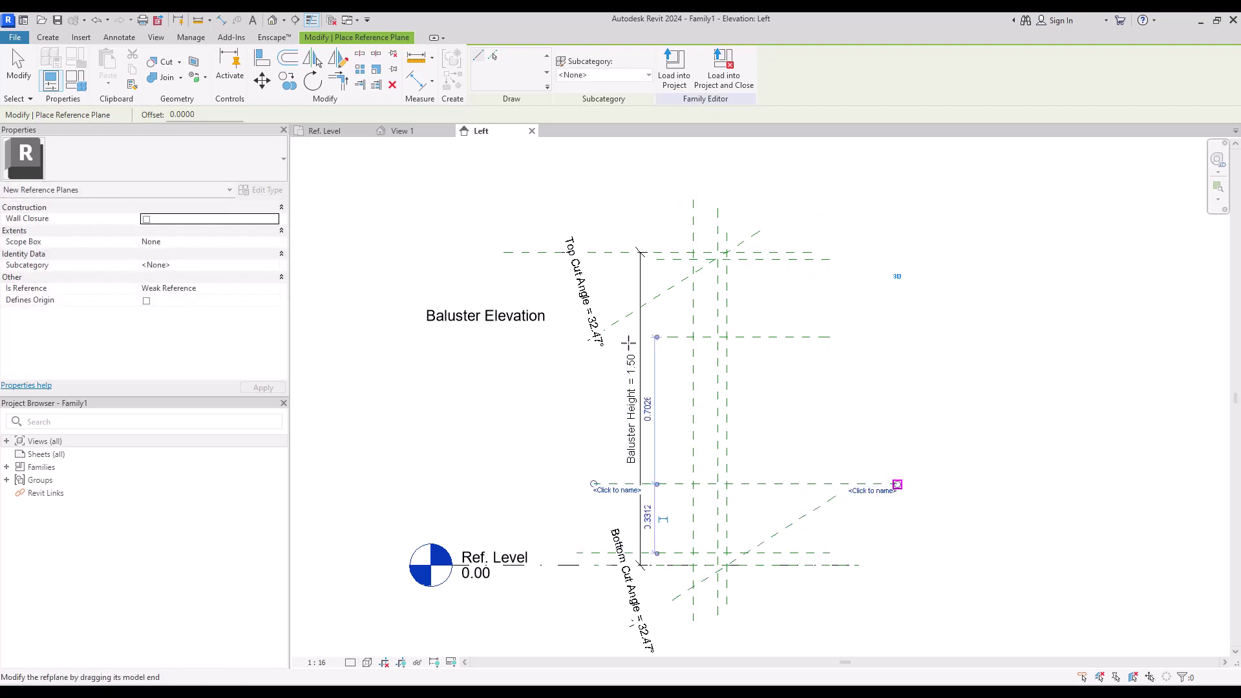
key("Escape")
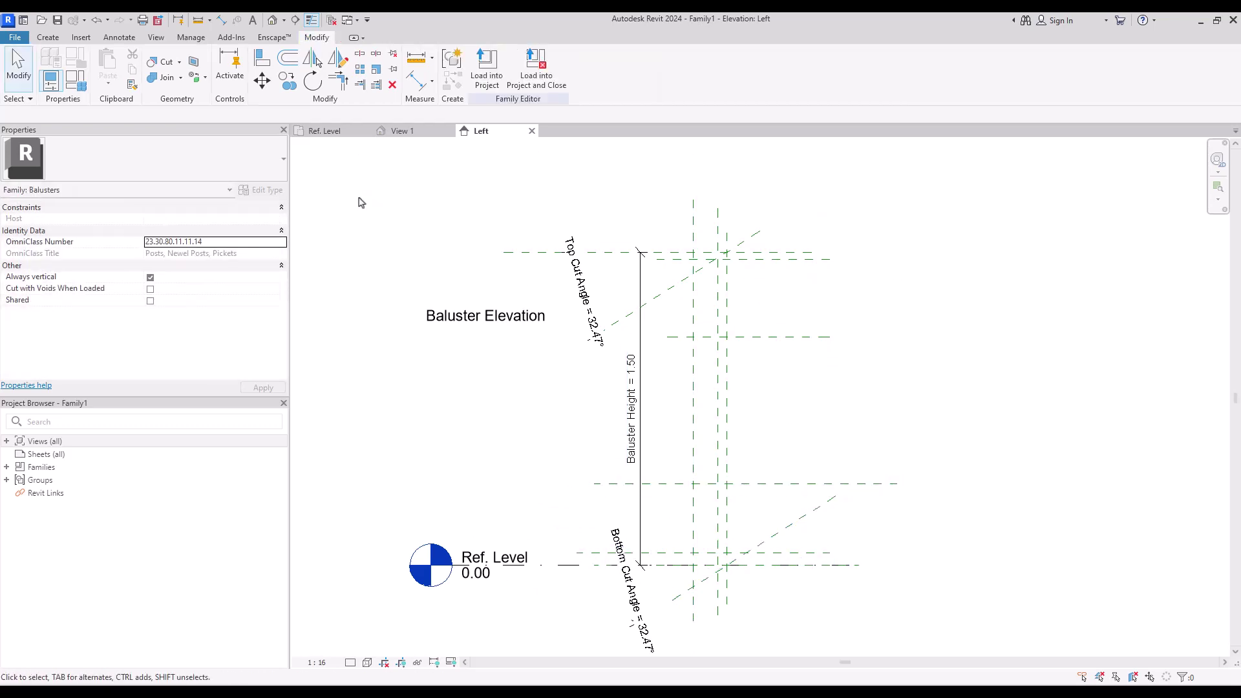
- Add aligned dimensions from the baluster's top plane to the first plane below it, and from that plane to the next lower one
left_click(415, 79)
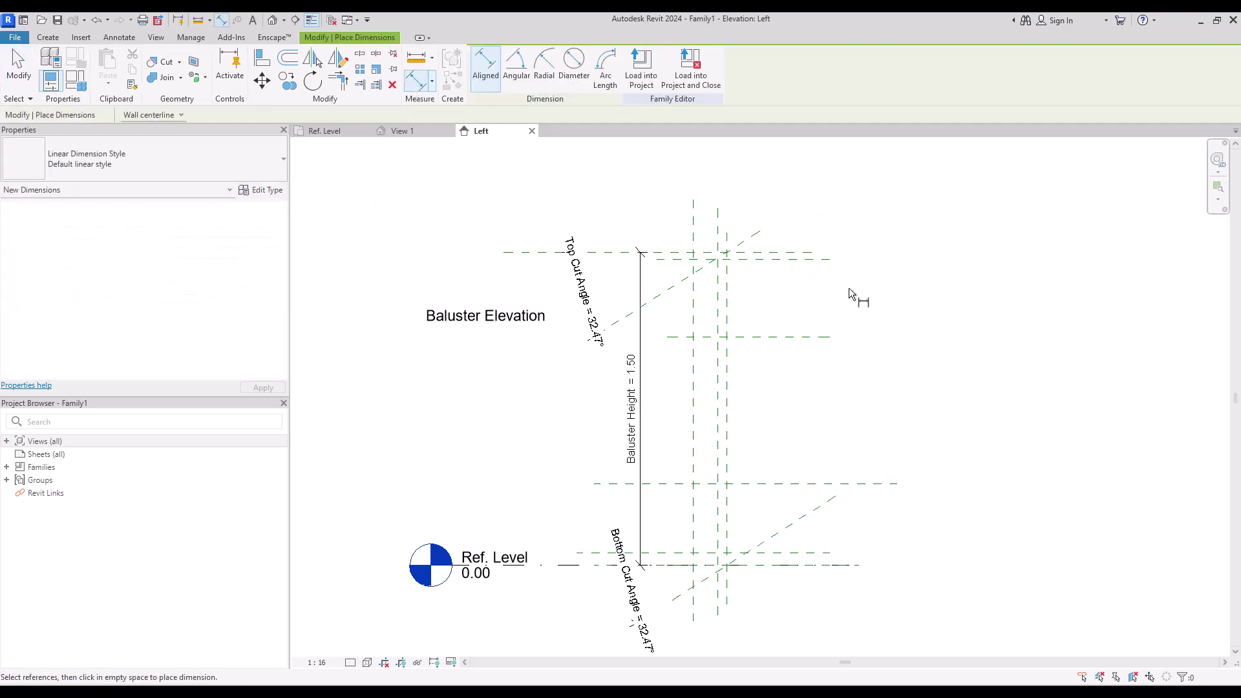
left_click(784, 260)
left_click(889, 316)
left_click(764, 260)
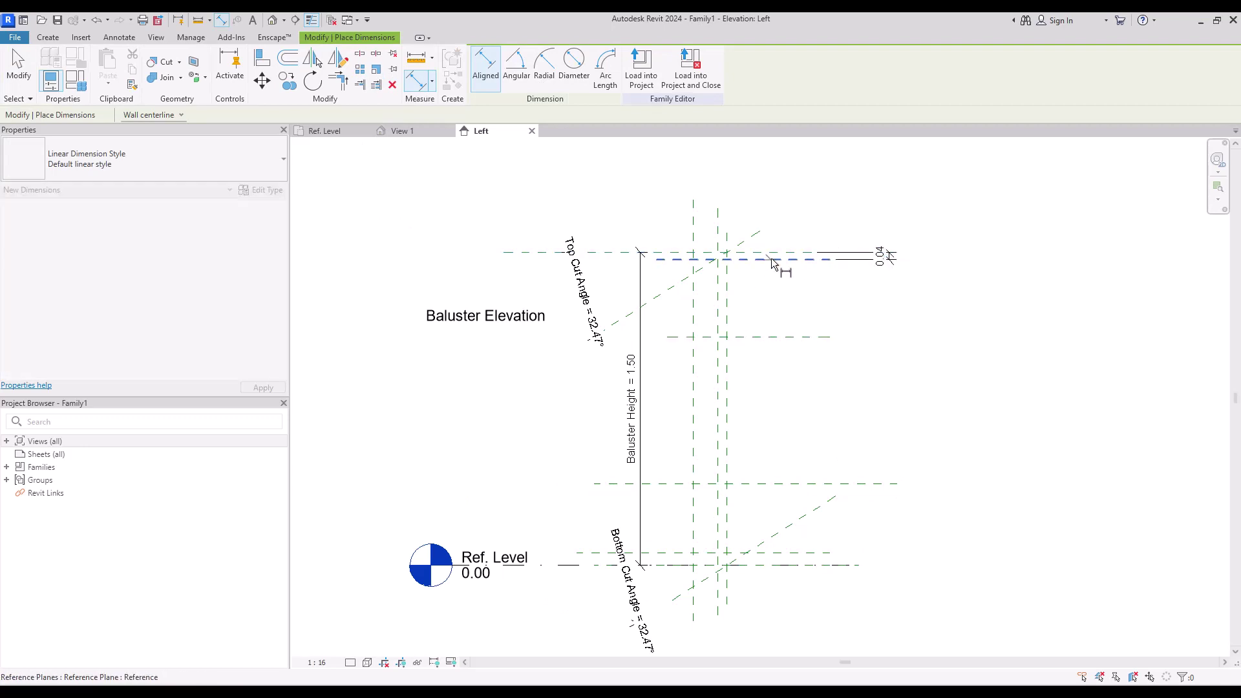
left_click(764, 337)
left_click(950, 401)
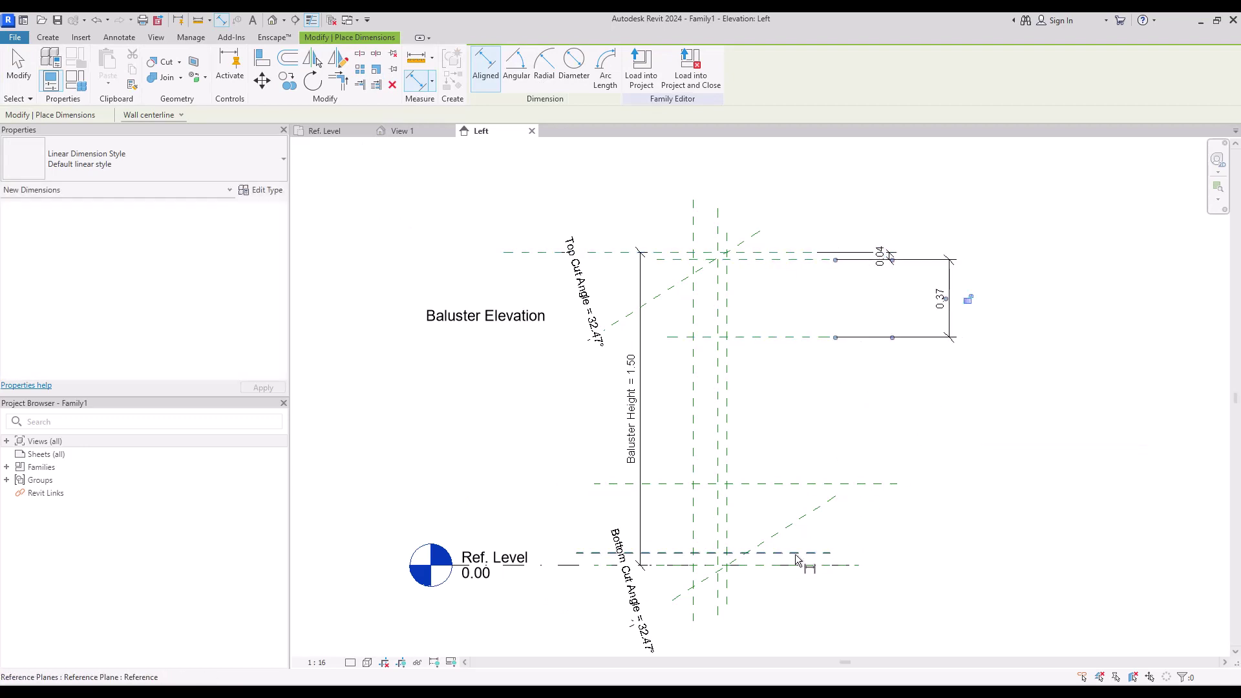
- Dimension the gap between the Ref. Level and the first plane above it, and the gap between the two lower reference planes
left_click(808, 578)
left_click(897, 610)
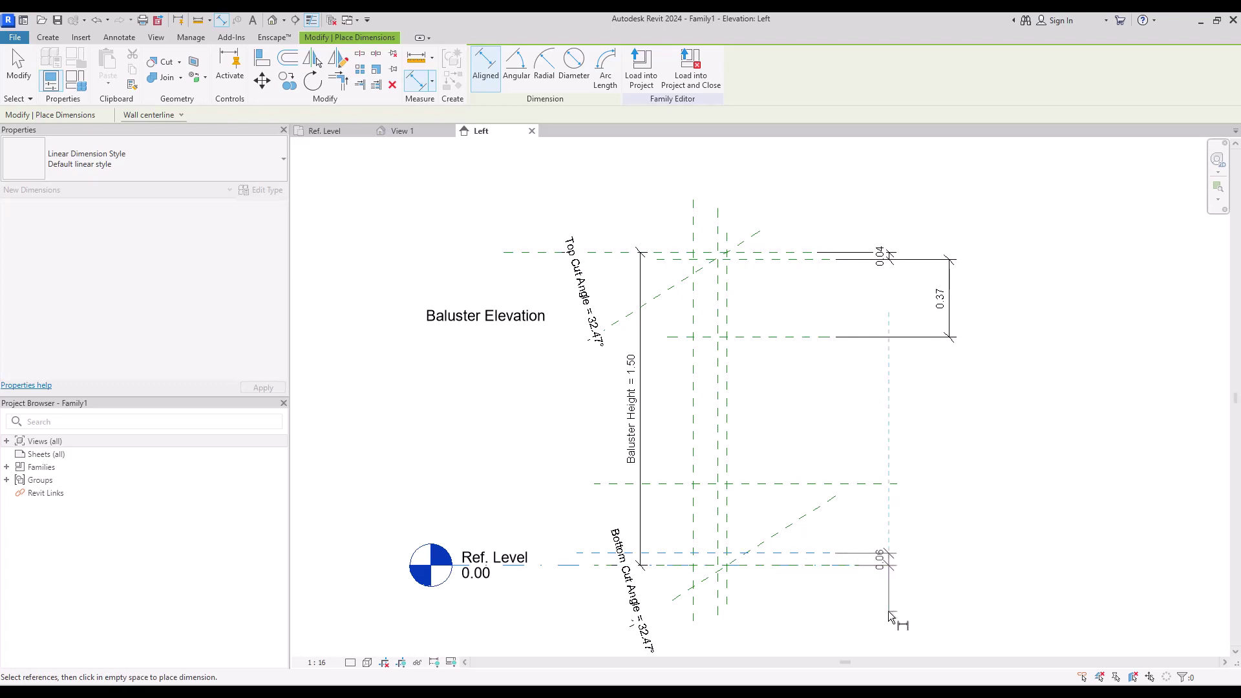
left_click(794, 483)
left_click(763, 553)
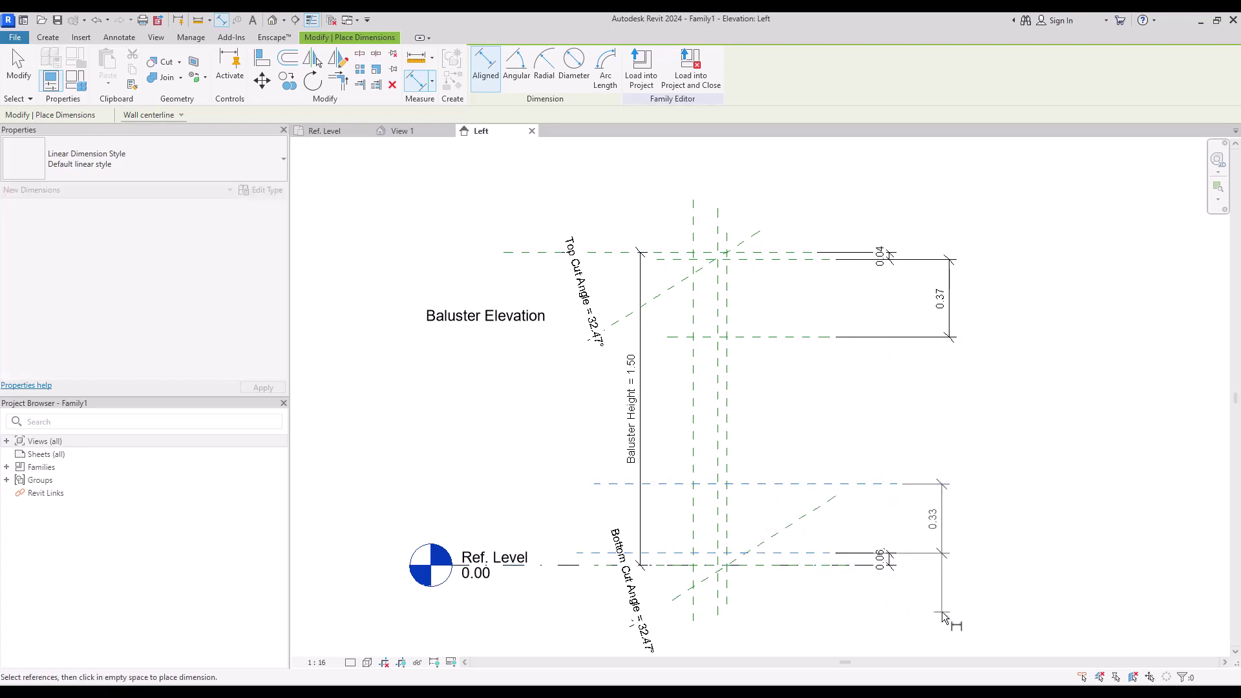
left_click(945, 611)
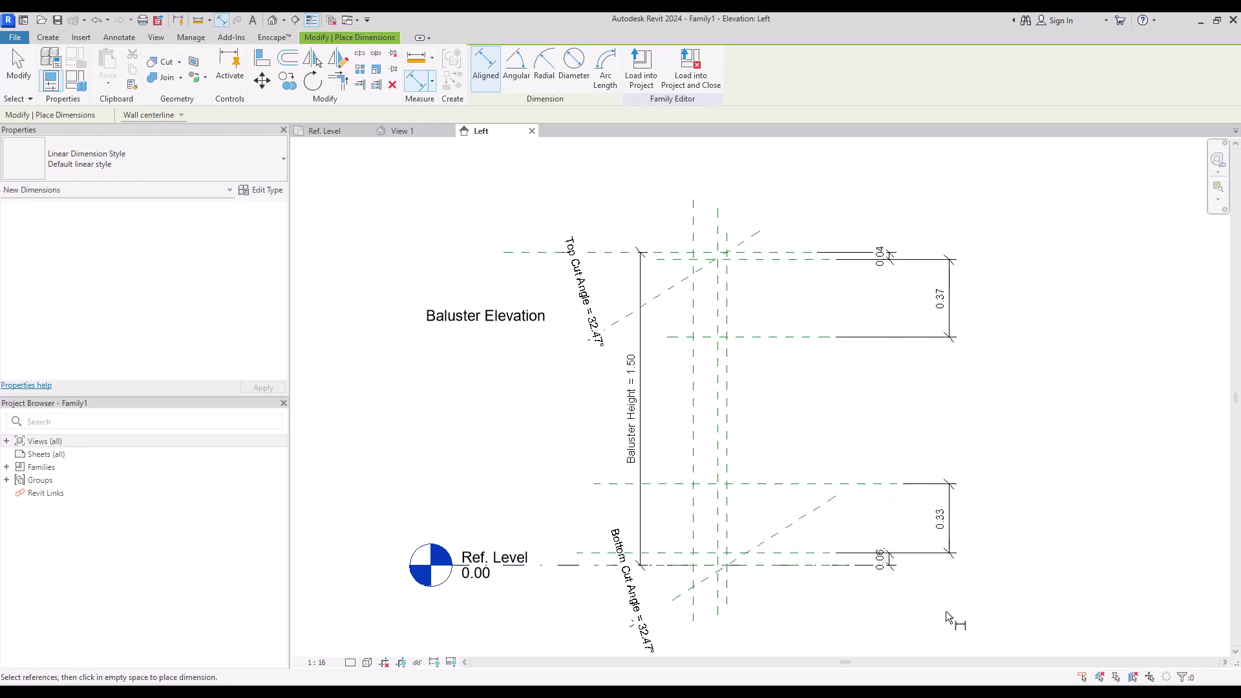
- Dimension the centre plane to the nearest vertical reference plane, and that plane to the outer vertical one
left_click(718, 223)
left_click(726, 239)
left_click(811, 183)
middle_click_drag(772, 205, 769, 222)
left_click(689, 259)
left_click(713, 262)
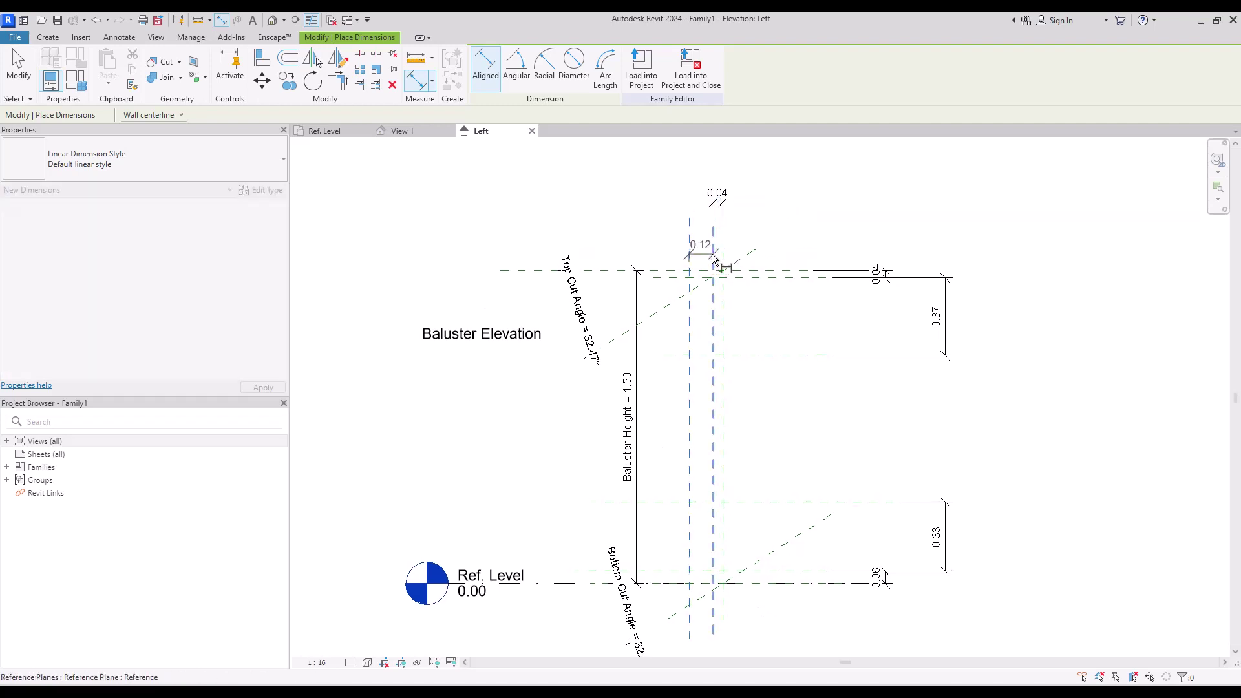
left_click(773, 165)
key("Escape")
key("Escape")
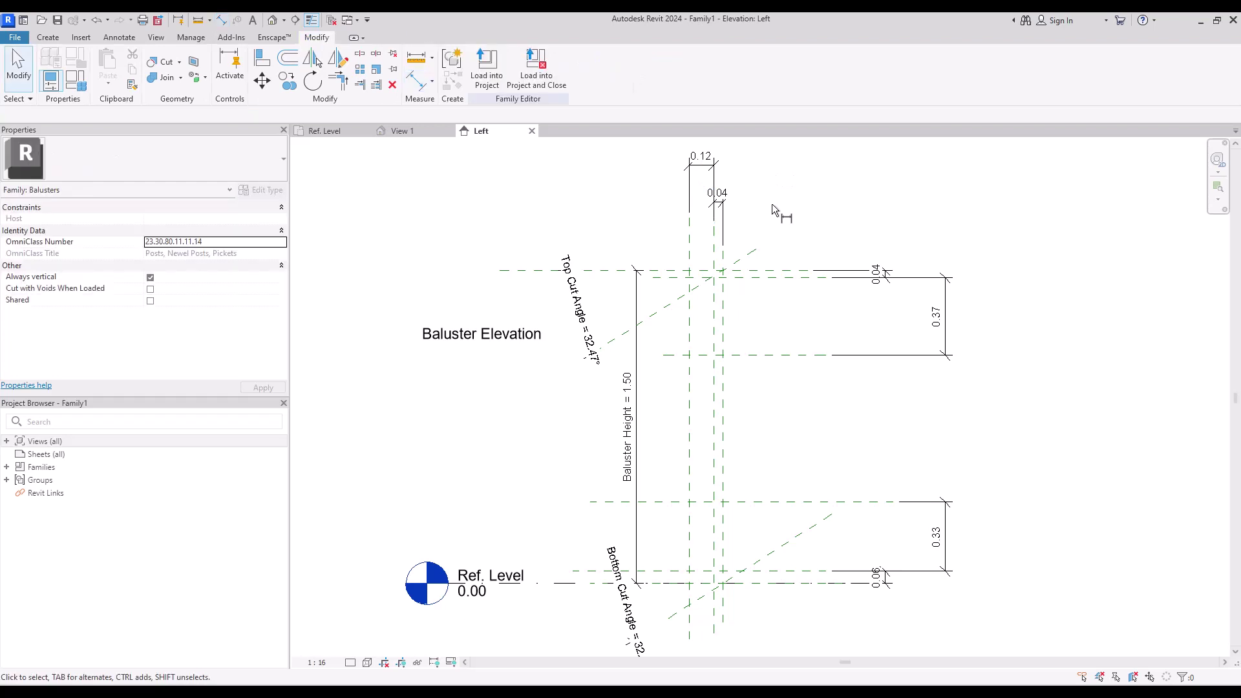
- Label the two small end dimensions at the baluster's top and base with a new family parameter named Pole Head
left_click(869, 274)
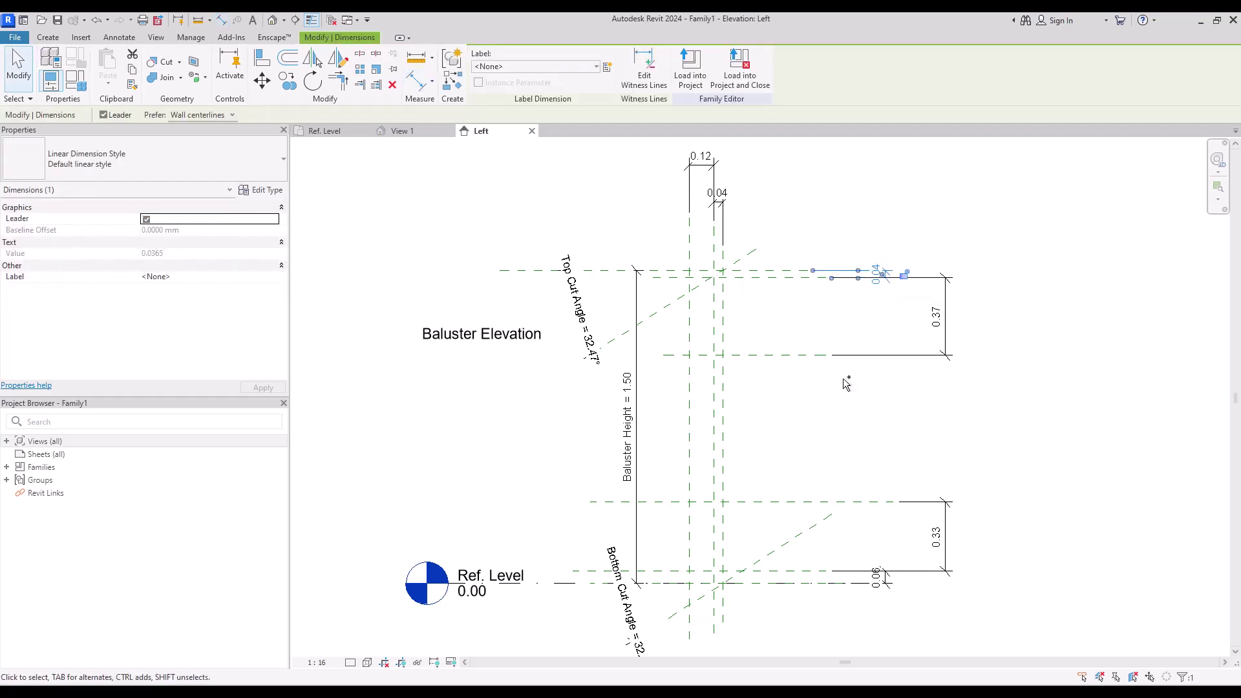
left_click(858, 585, "ctrl")
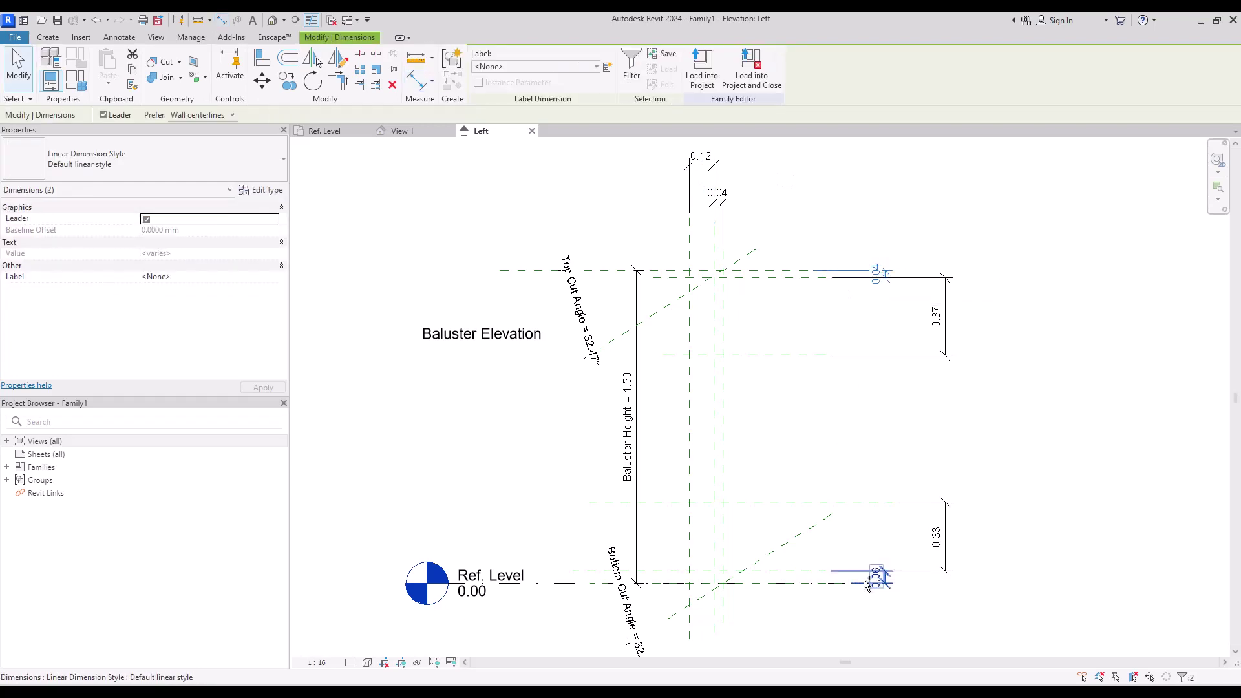
left_click(607, 68)
type("Pole")
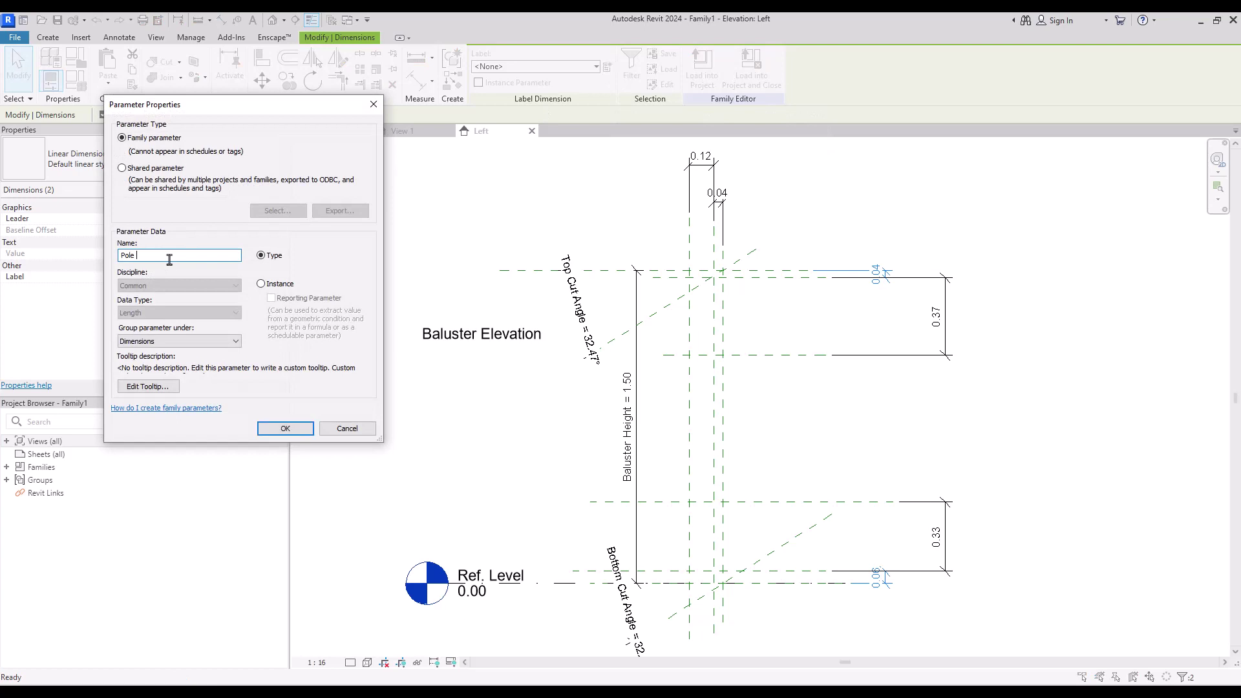
type(" Head")
key("Return")
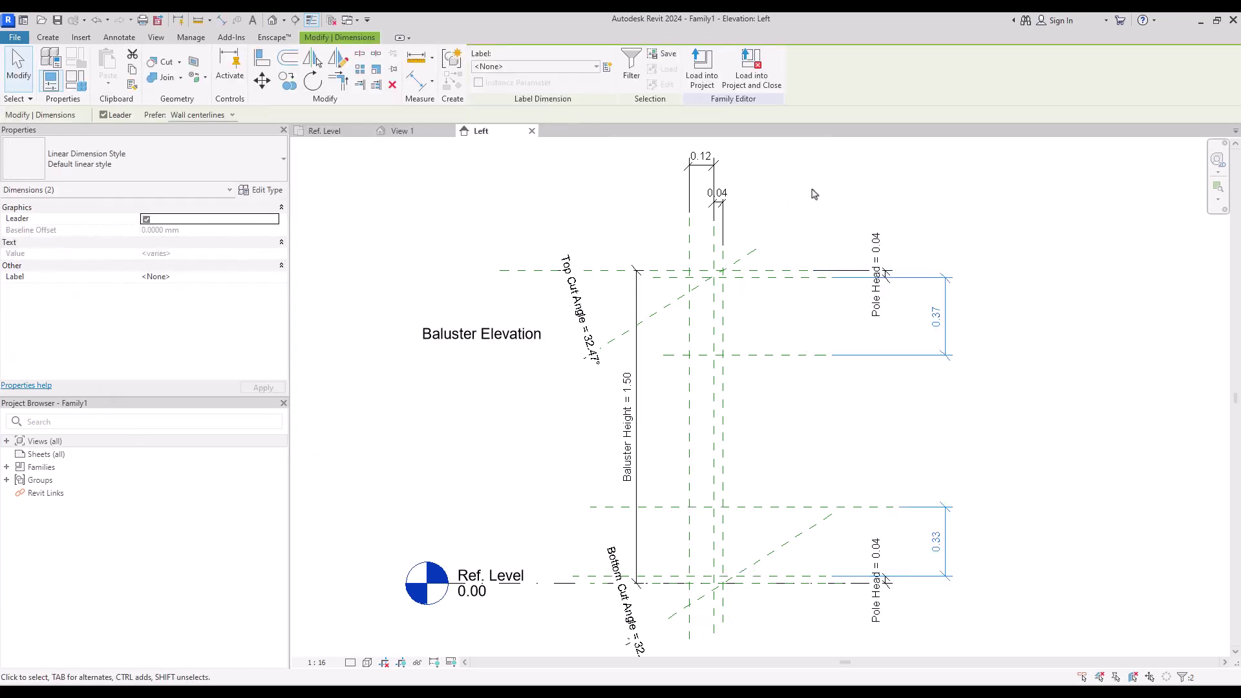
- Label the two longer vertical dimensions, near the baluster's top and base, with a new family parameter named Pole Length
left_click(608, 69)
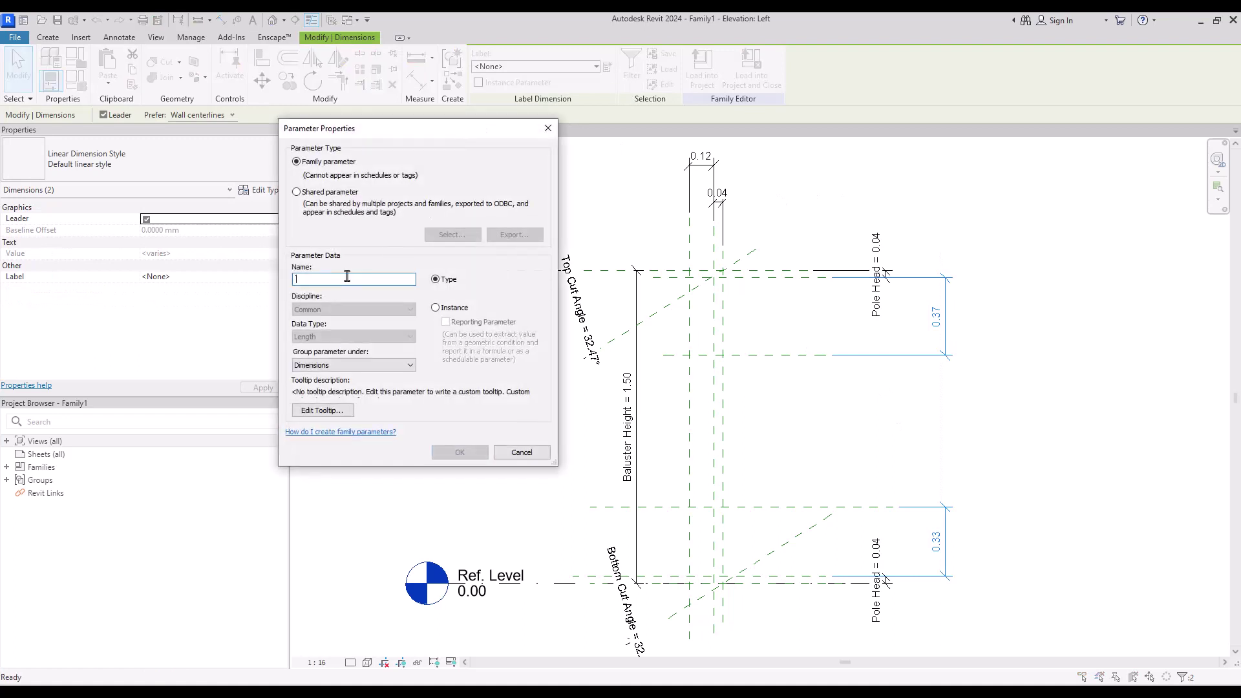
type("Pole Length")
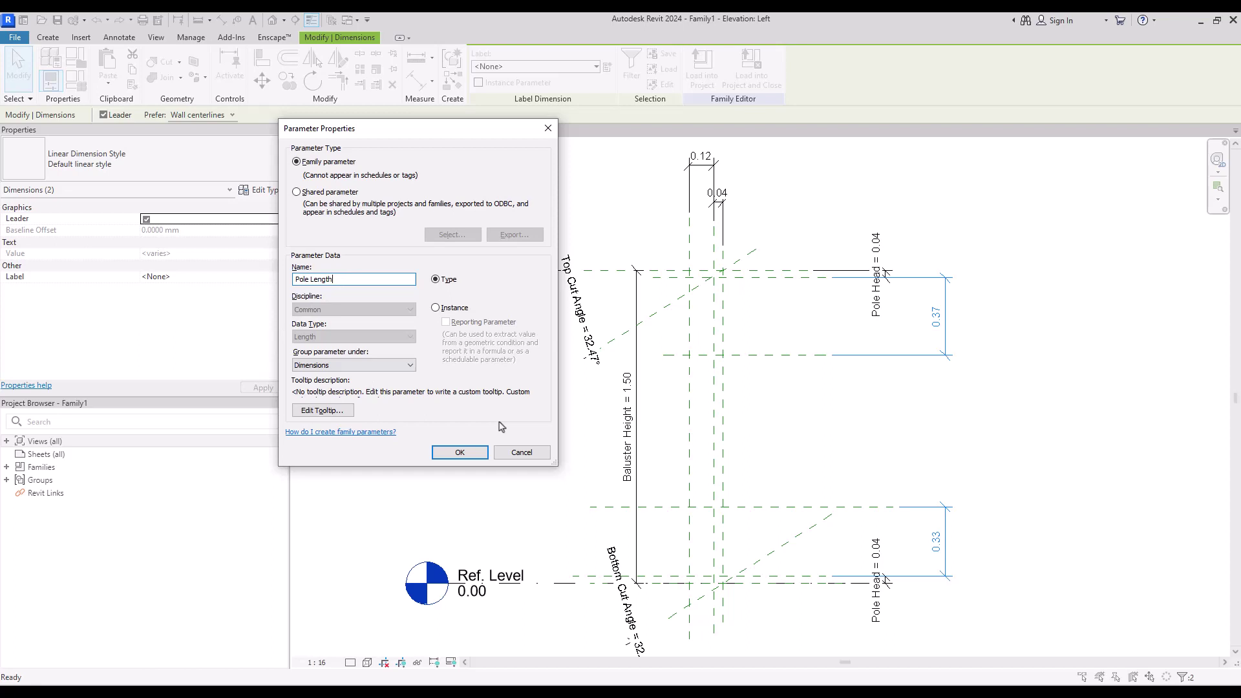
left_click(460, 452)
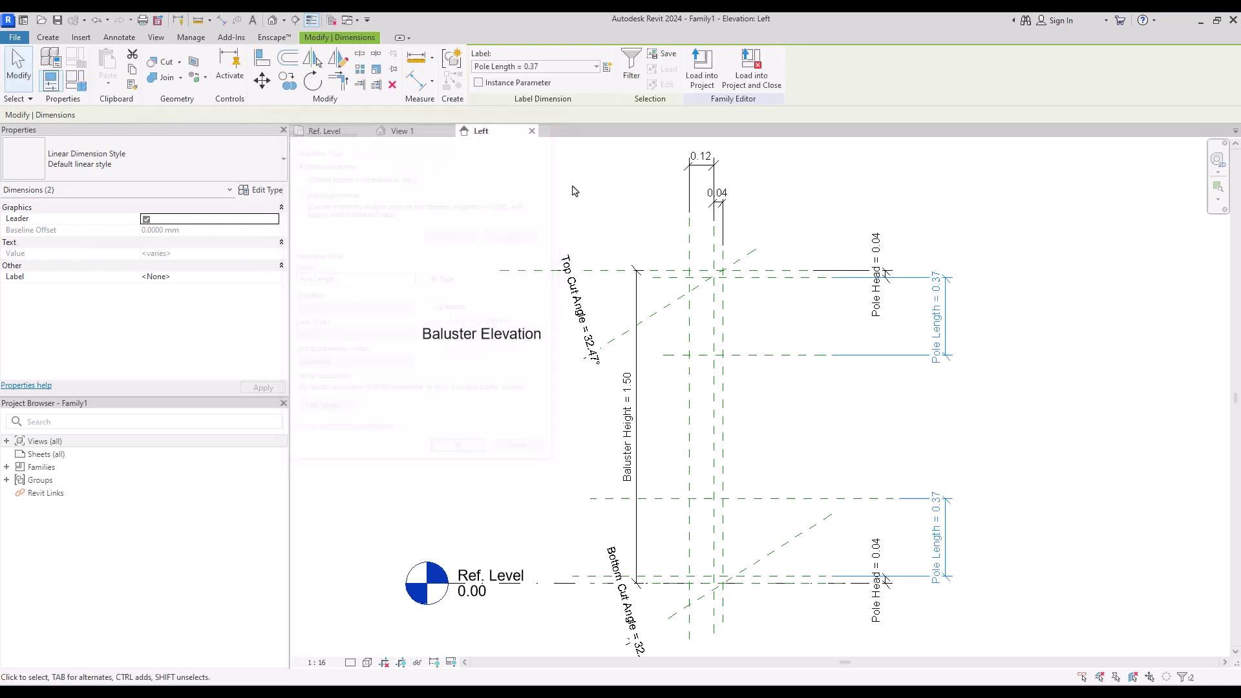
left_click(573, 191)
- Label the dimension between the centre plane and the nearest vertical reference plane with a new family parameter named Pole Th
left_click(718, 205)
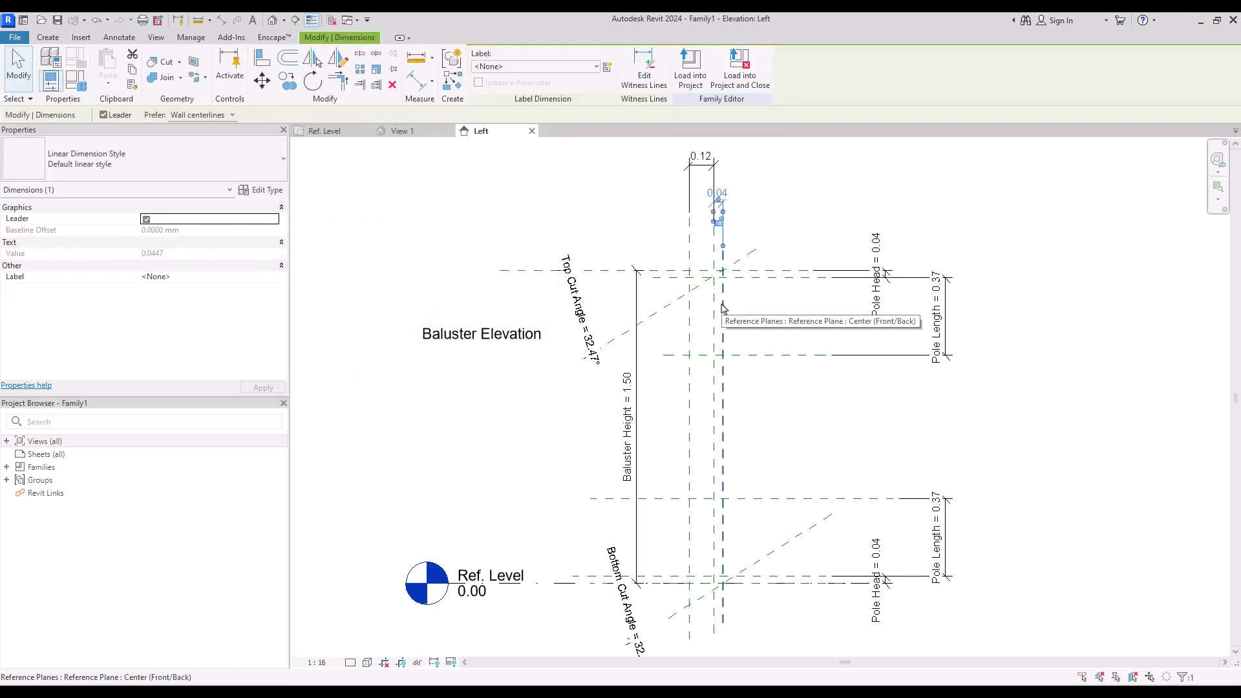
left_click(607, 66)
type("Pole Th")
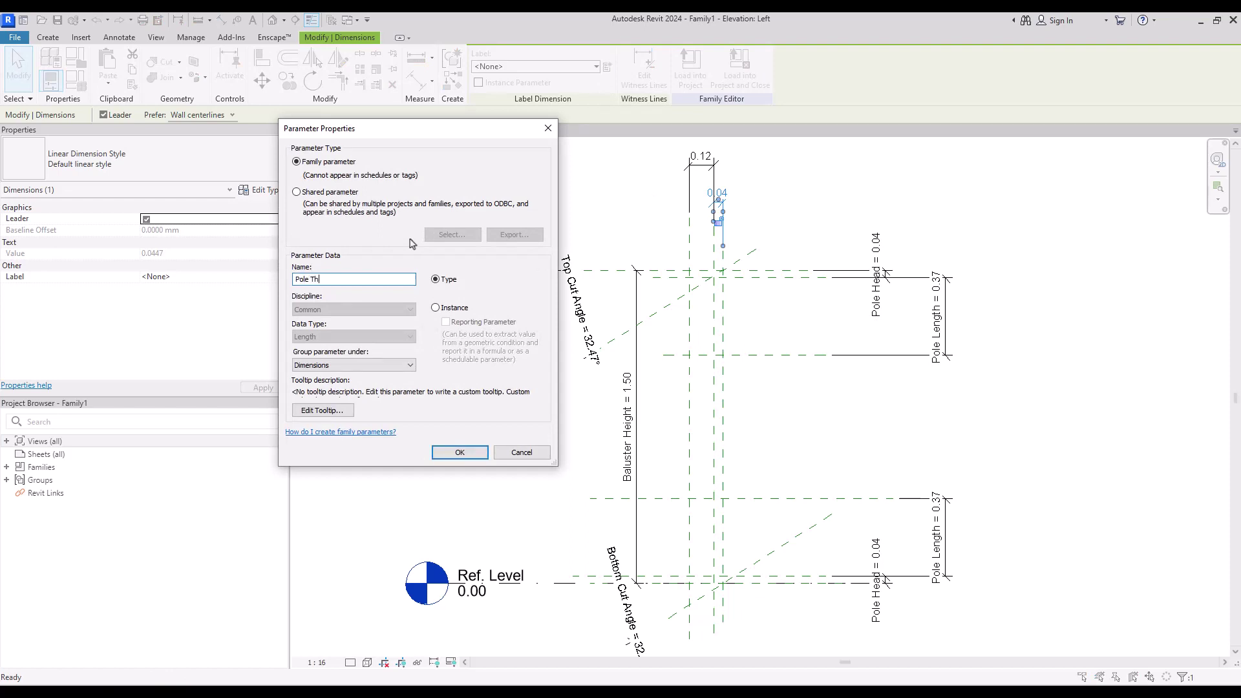
left_click(459, 452)
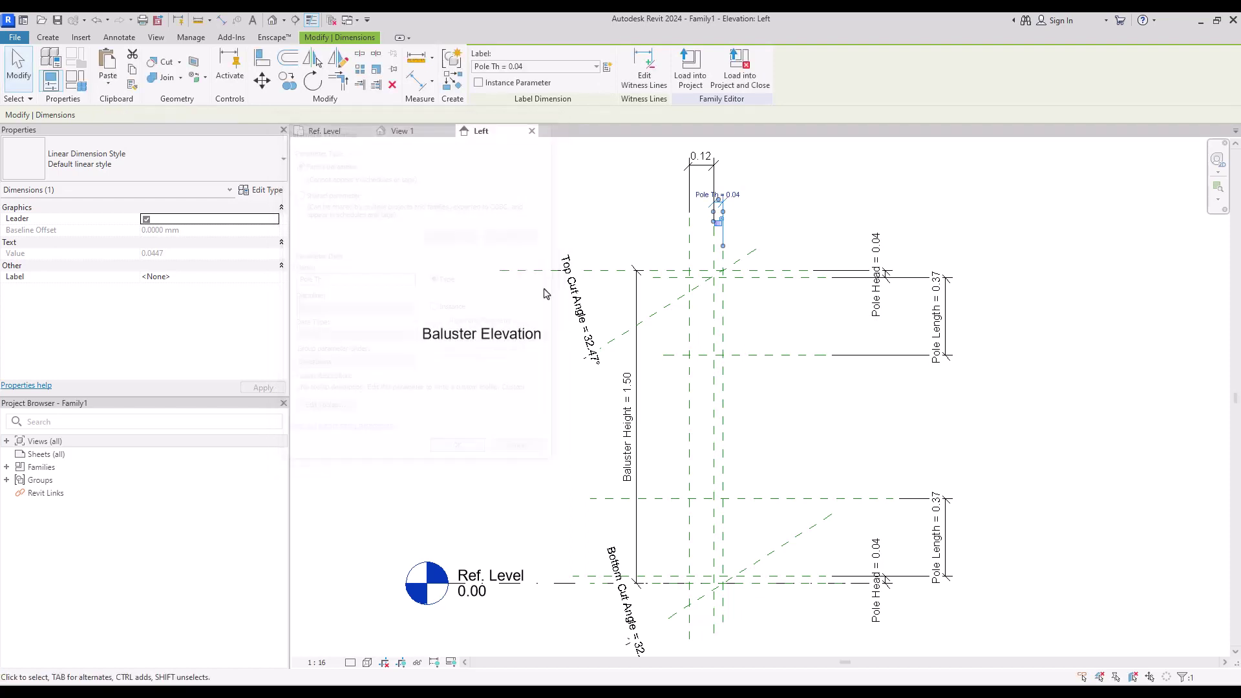
key("Escape")
- Label the dimension to the outer vertical reference plane with a new family parameter named Pole Head 2
left_click(701, 165)
left_click(605, 68)
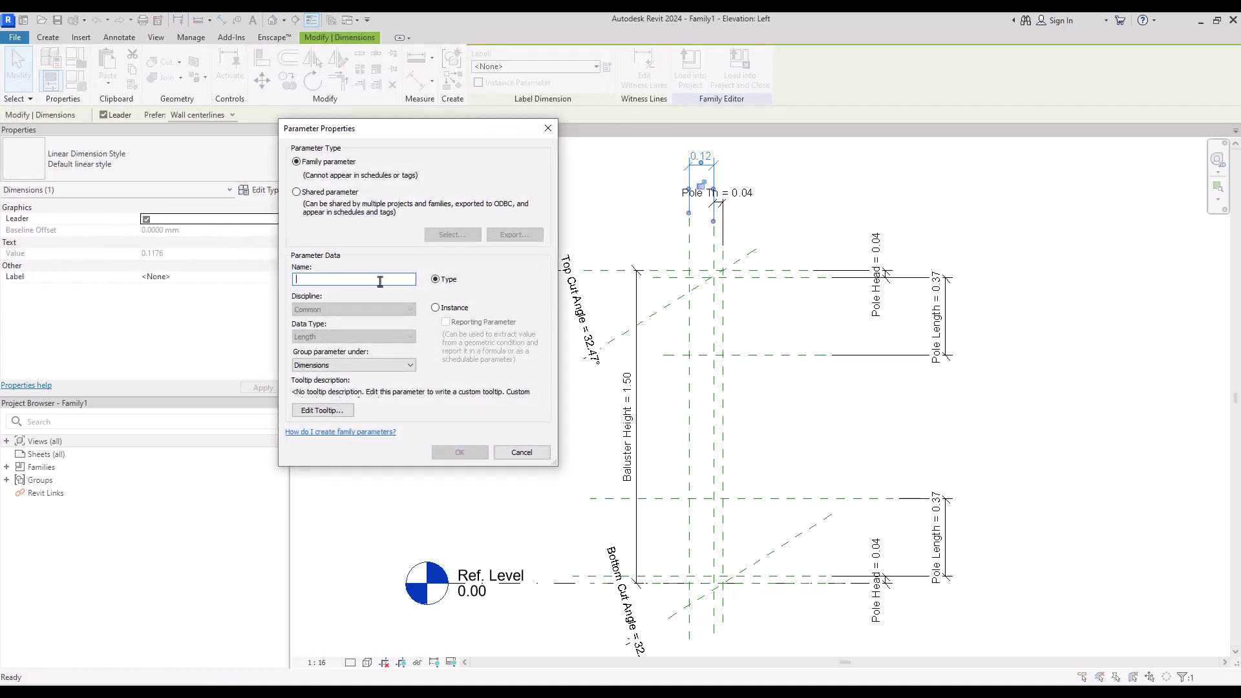
type("Pole Head 2")
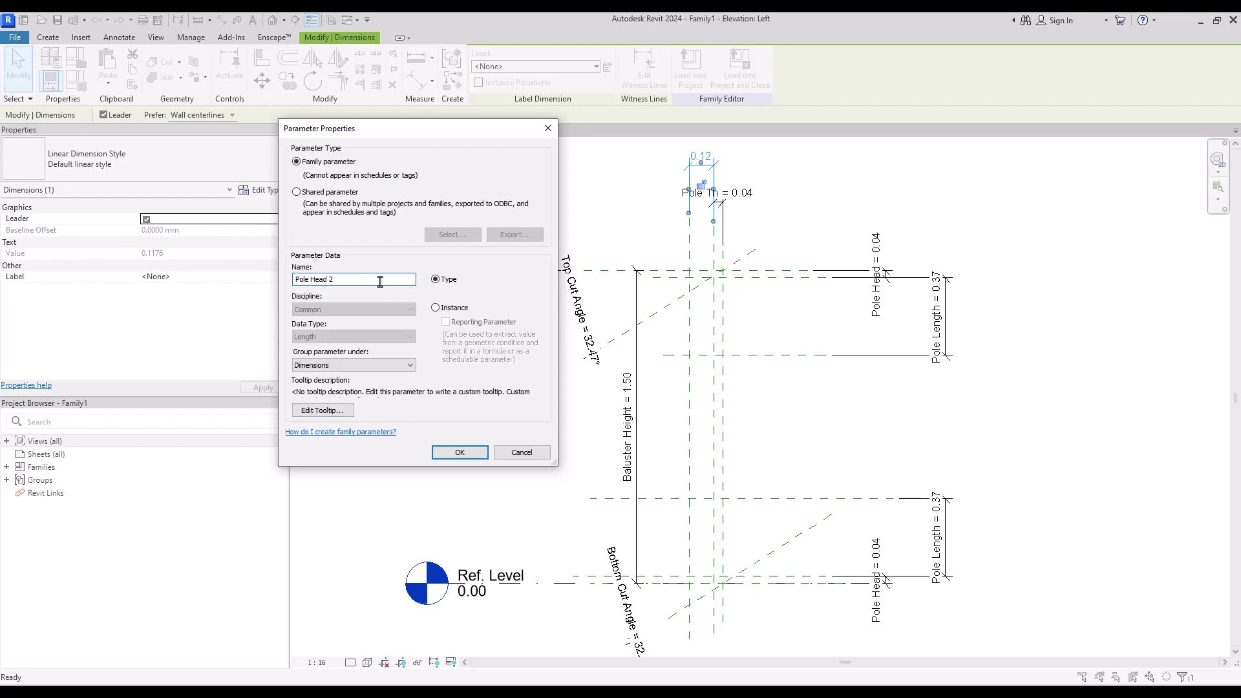
left_click(459, 452)
key("Escape")
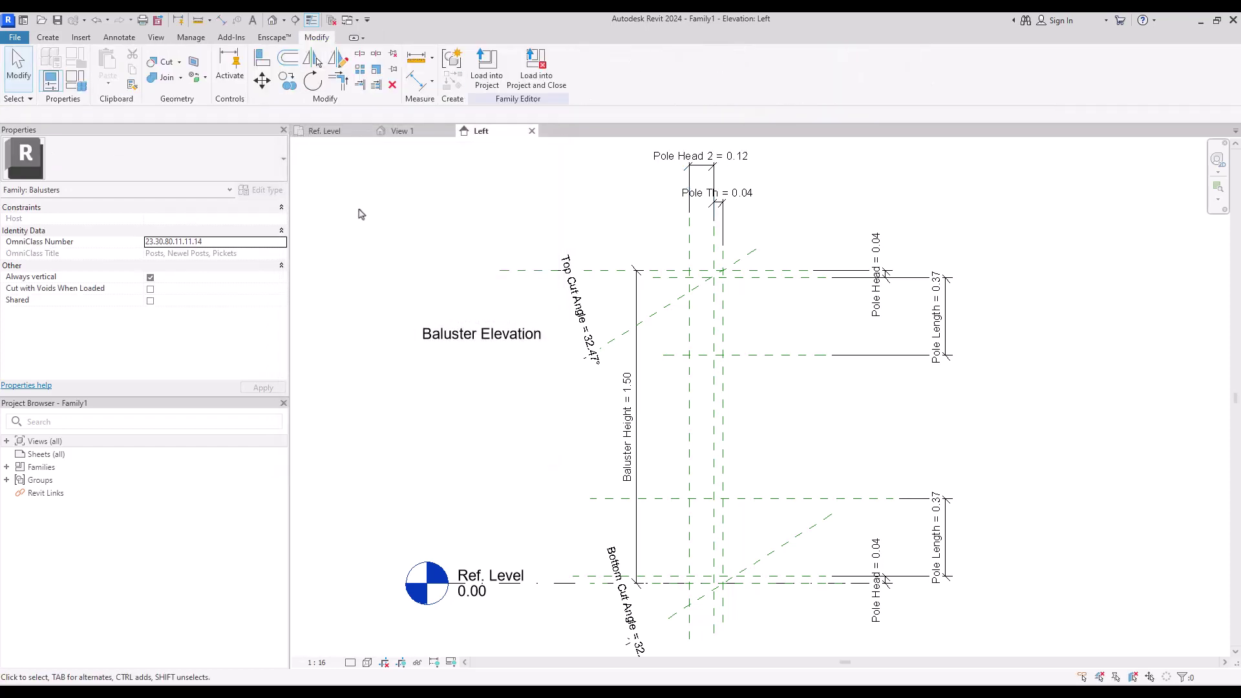
- Start a Revolve form on the work plane Reference Plane : Center (Left/Right)
left_click(48, 37)
left_click(166, 65)
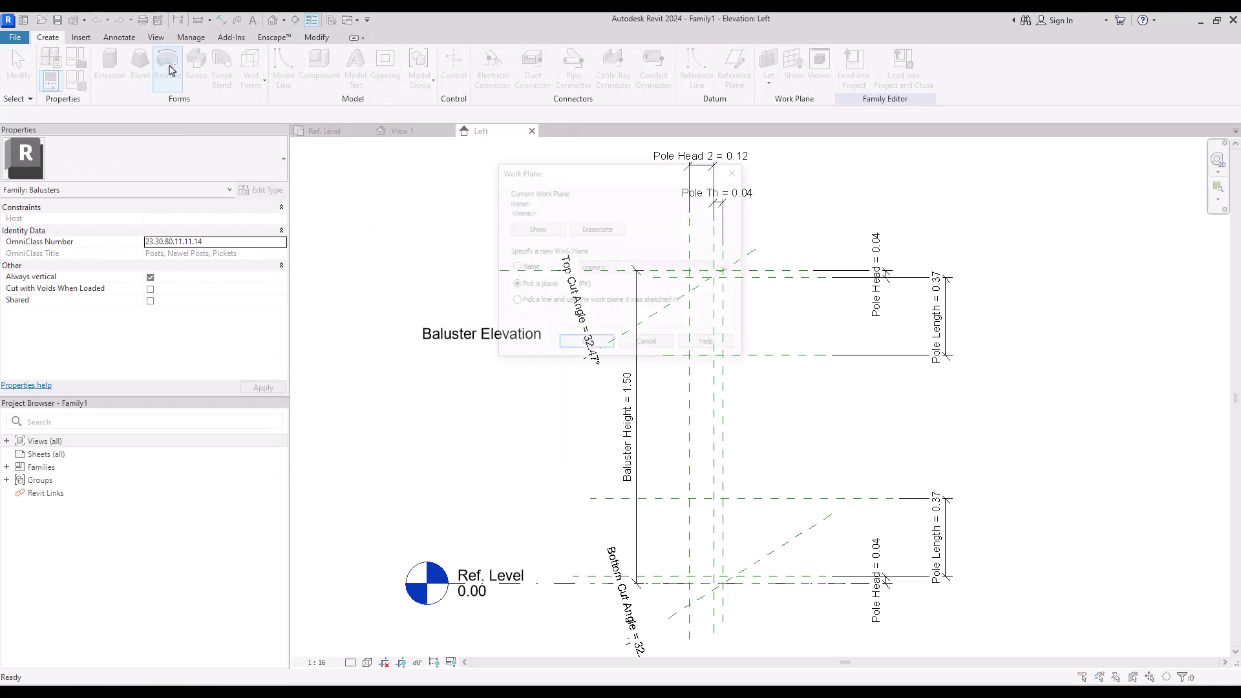
left_click(628, 269)
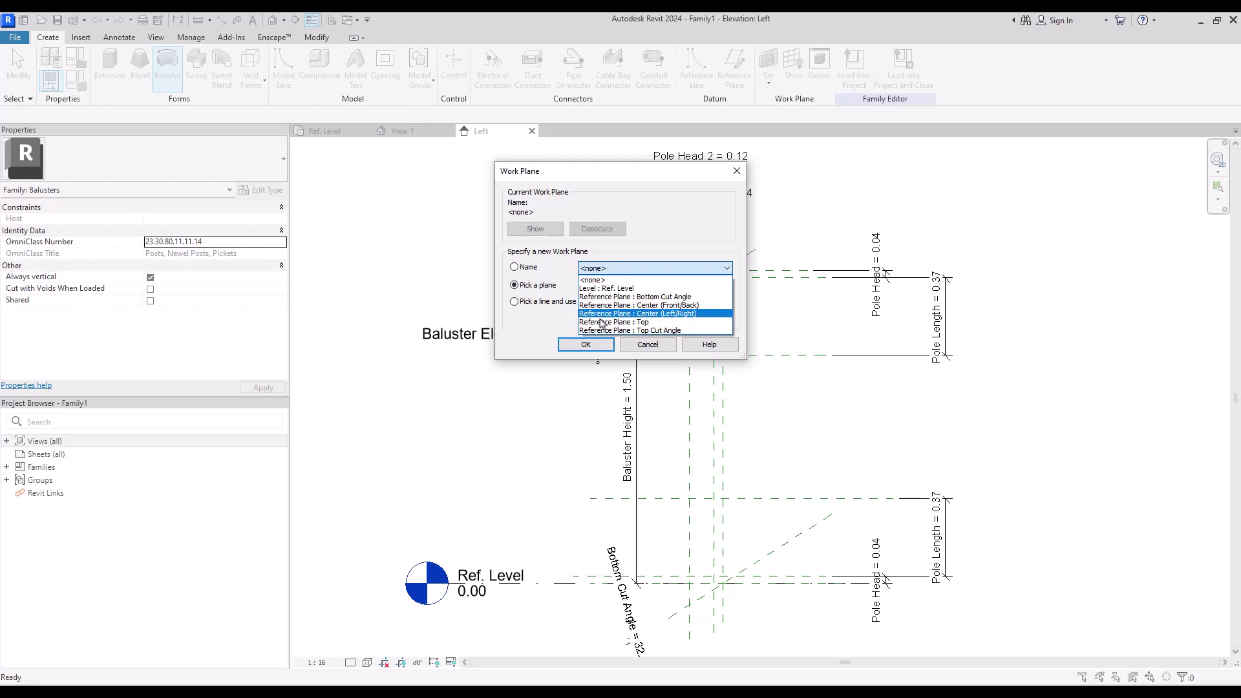
left_click(641, 314)
left_click(588, 344)
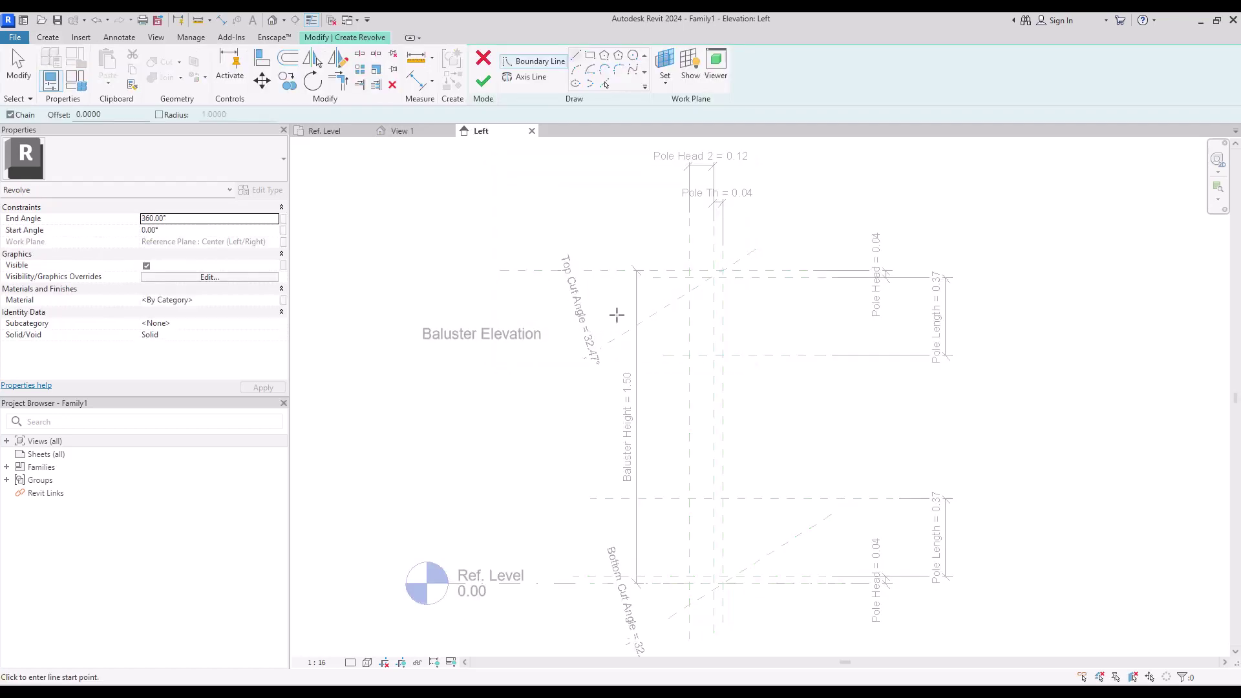
- Draw a vertical revolve axis about 0.84 m long on the Center (Front/Back) plane, starting just above the baluster's top plane
middle_click_drag(847, 352, 851, 332)
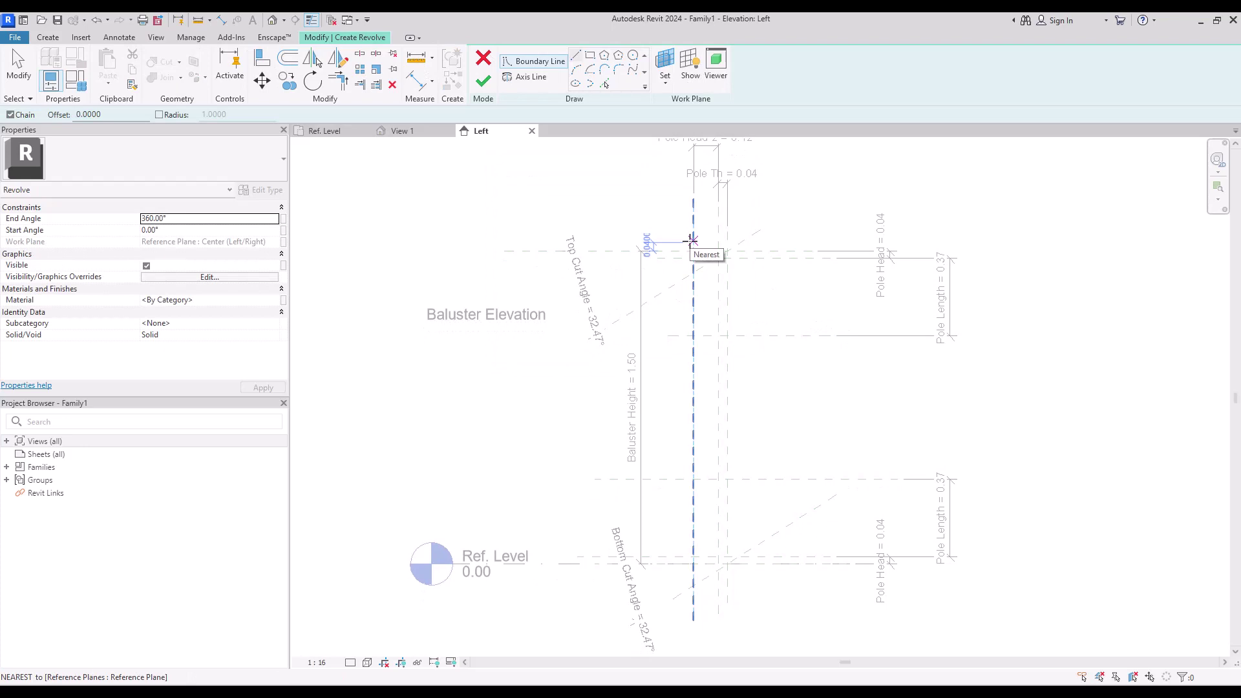
left_click(526, 77)
left_click(727, 222)
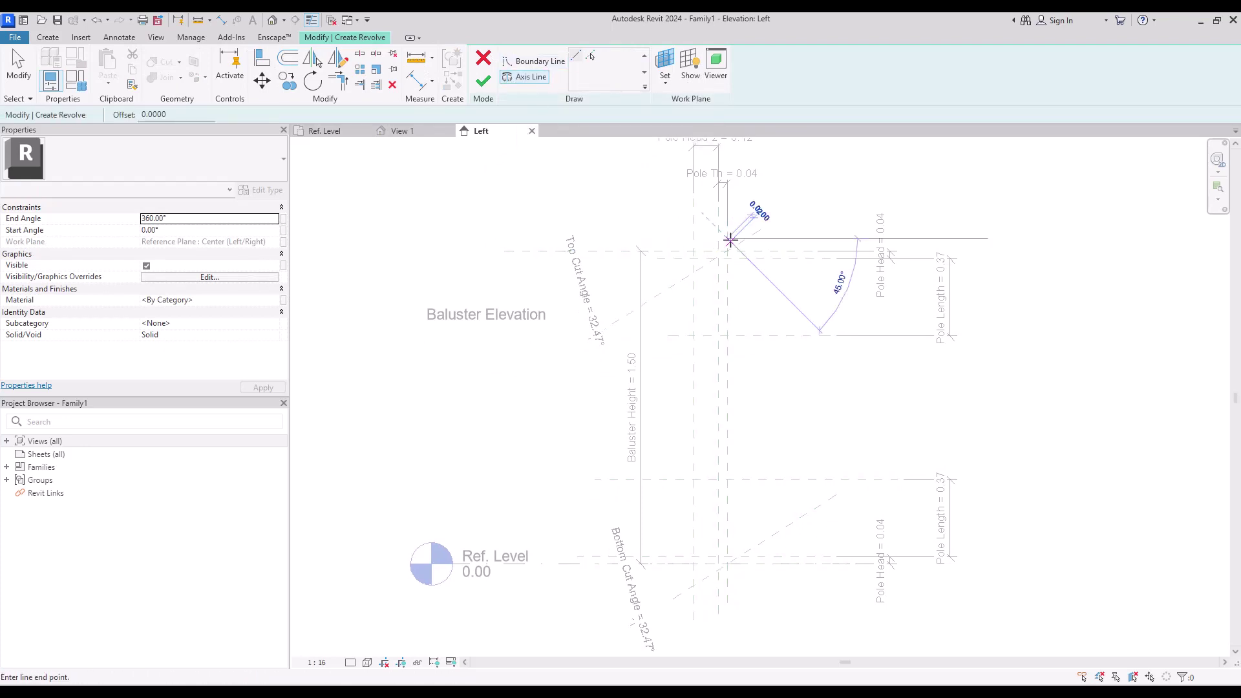
left_click(727, 416)
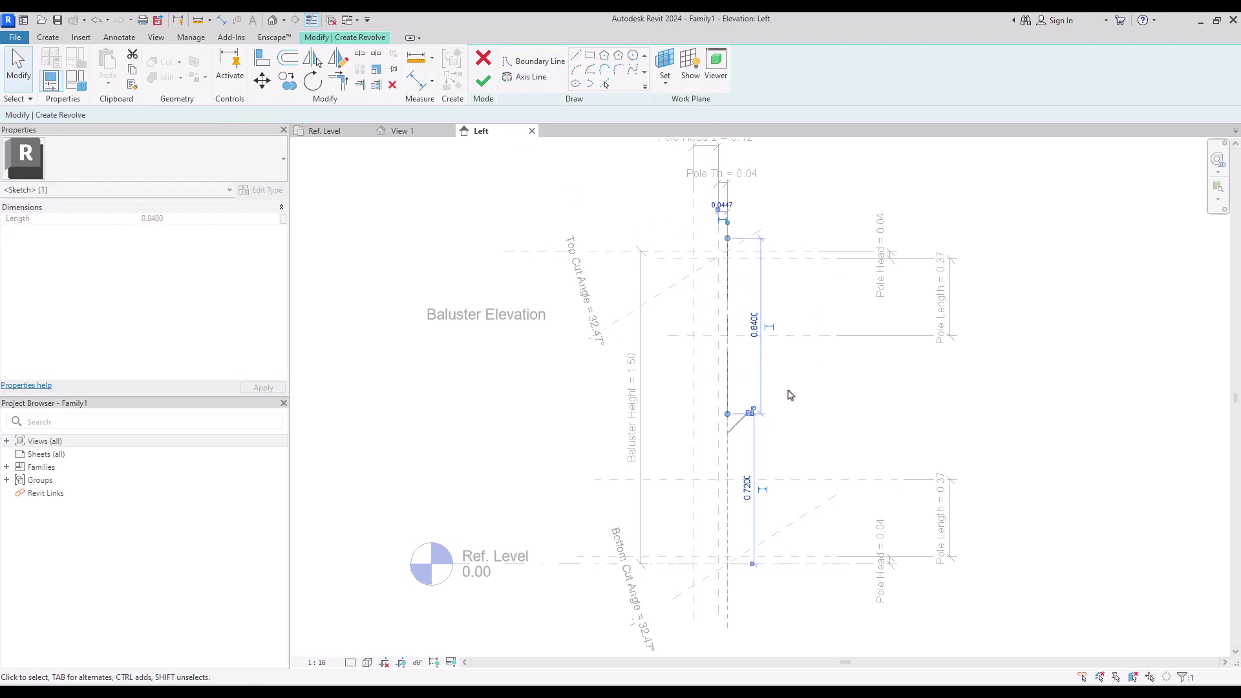
key("Escape")
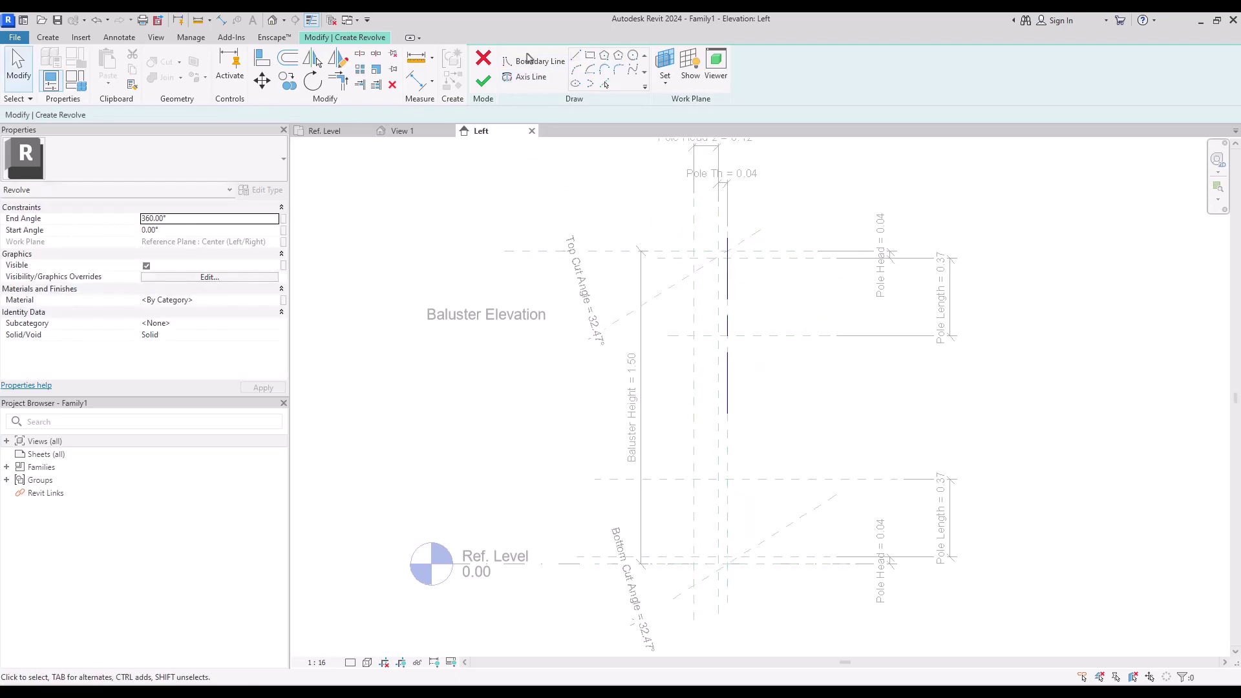
- Sketch a closed stepped half-profile against the axis, with a head about 0.16 m wide and a pole reaching the lower Pole Length plane
left_click(529, 60)
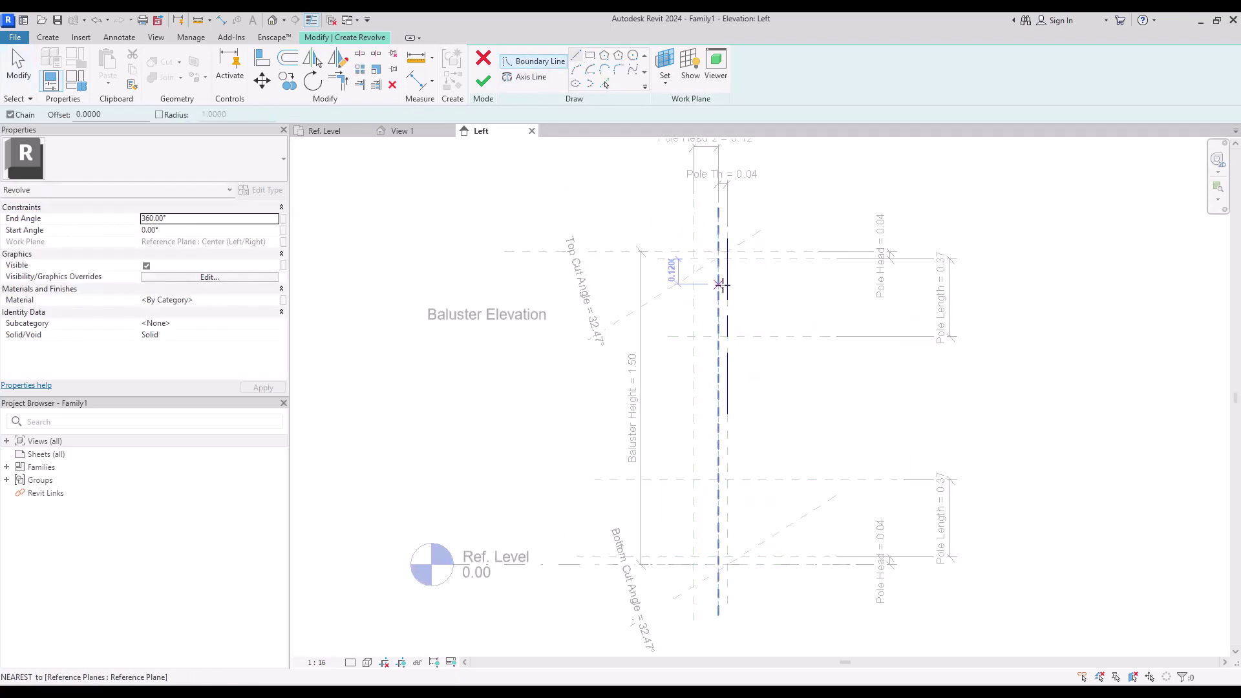
scroll(720, 284, "up", 4)
left_click(750, 177)
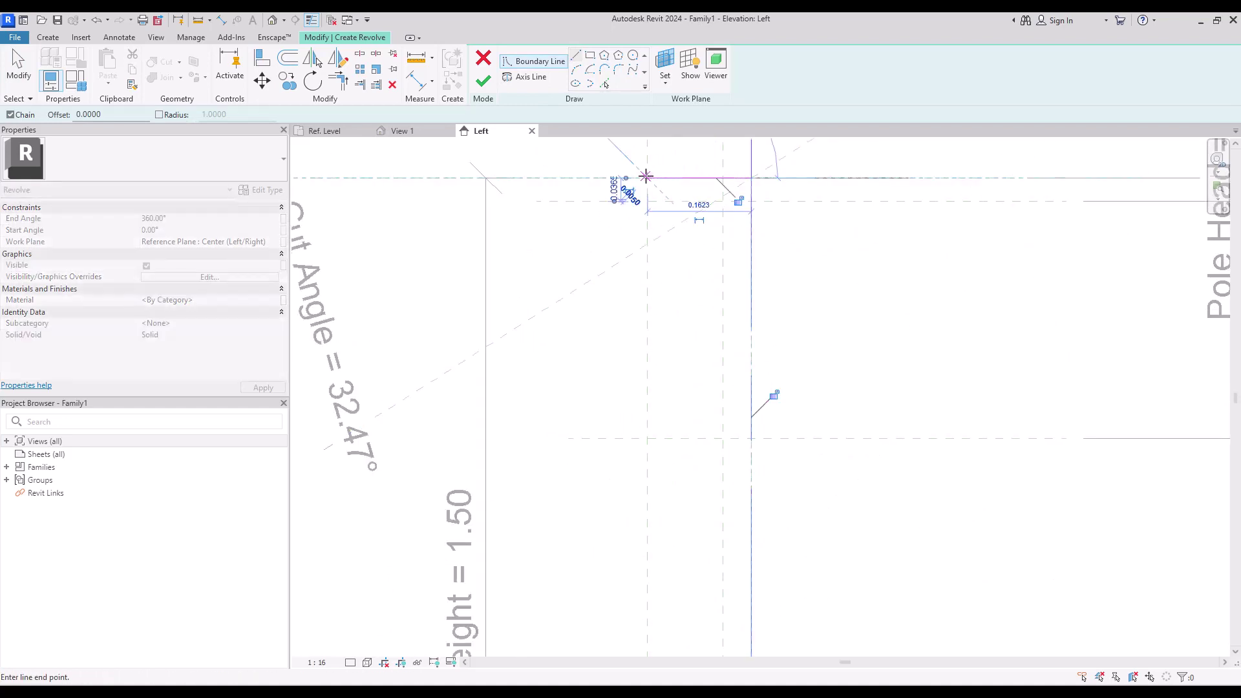
left_click(647, 177)
left_click(647, 187)
left_click(750, 187)
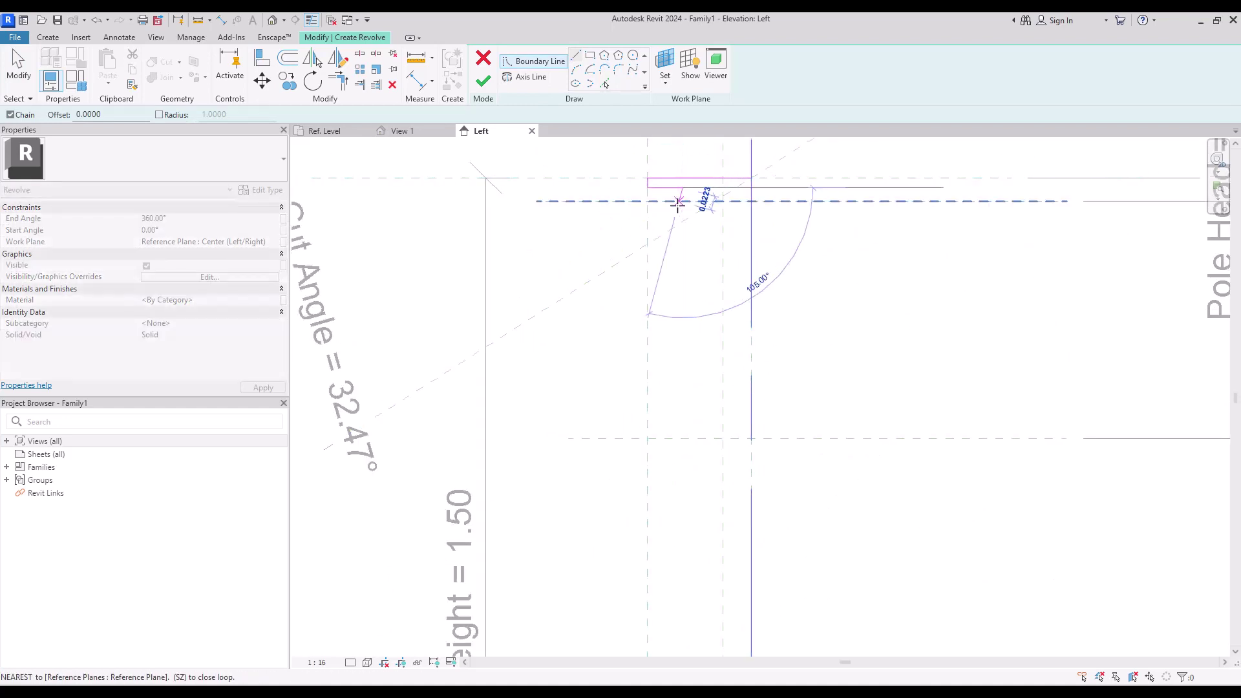
left_click(682, 201)
left_click(722, 201)
left_click(723, 438)
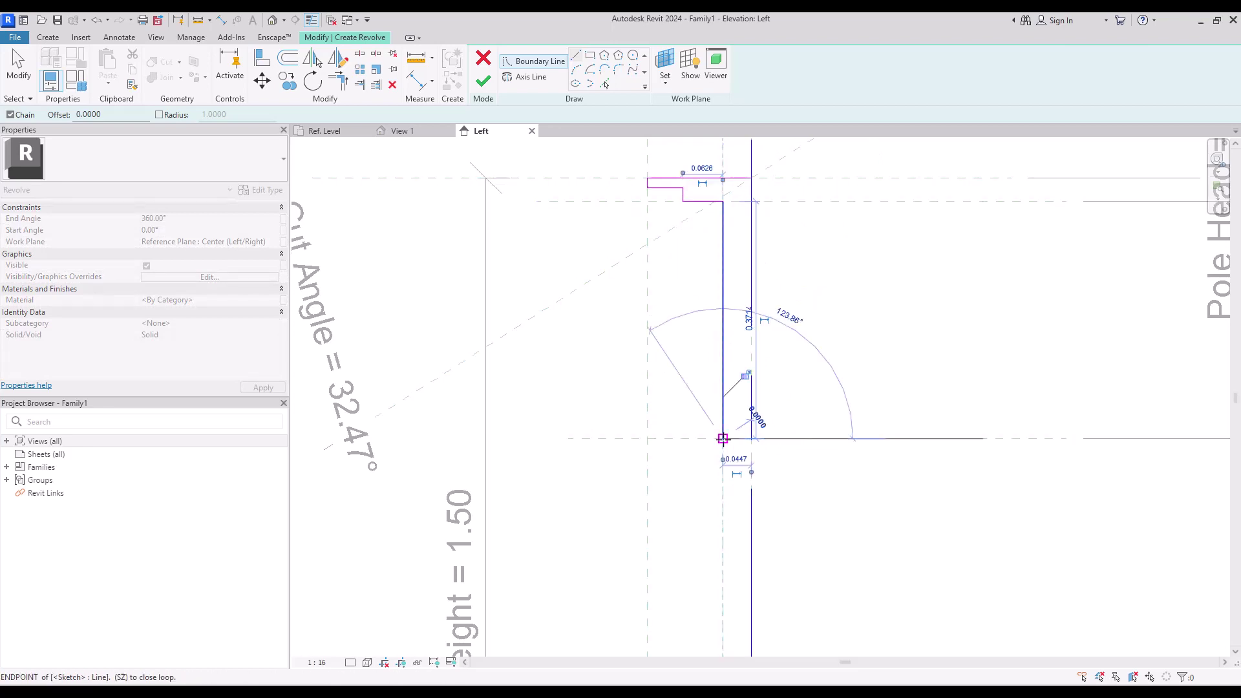
left_click(751, 438)
left_click(750, 177)
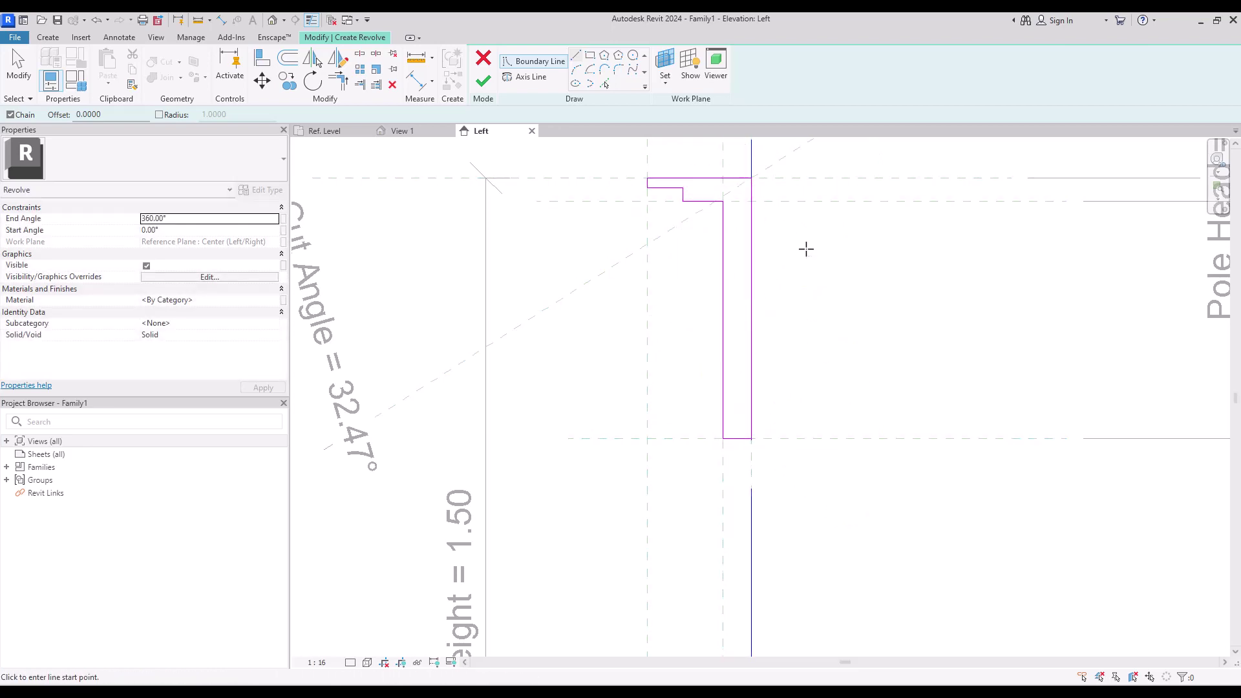
key("Escape")
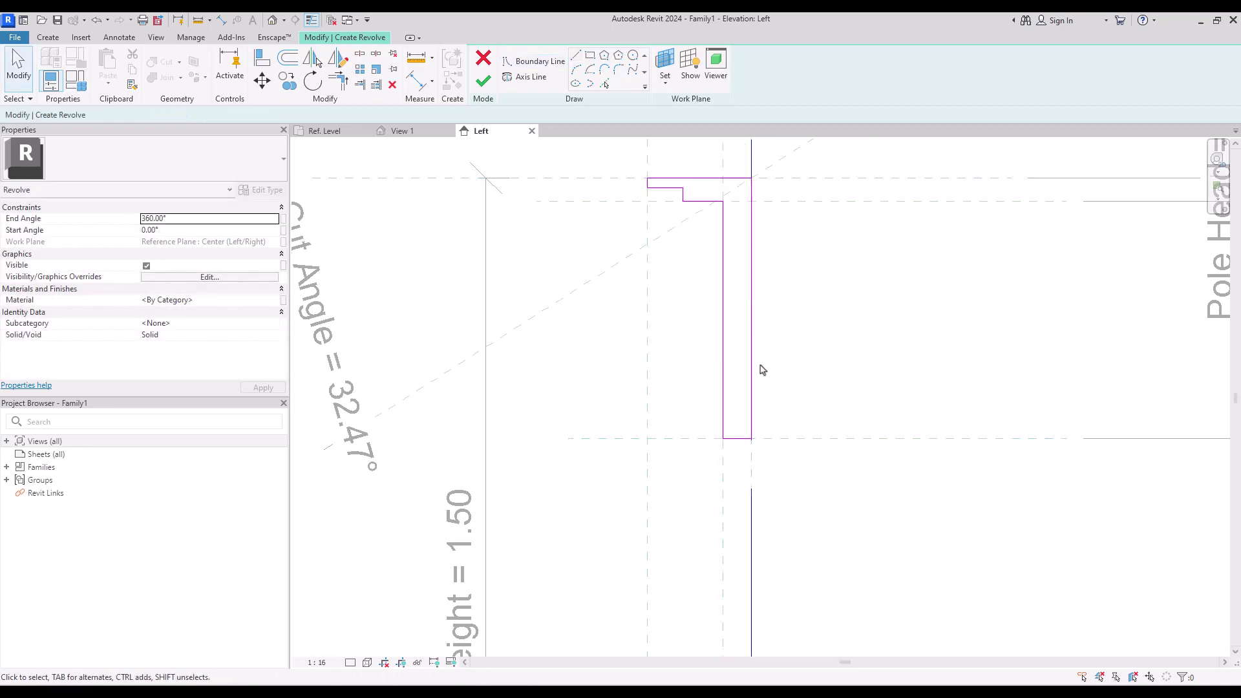
- Align the profile's edges to the matching reference planes, including the head's outer edge and the axis-side edge, and lock them
middle_click_drag(862, 256, 853, 273)
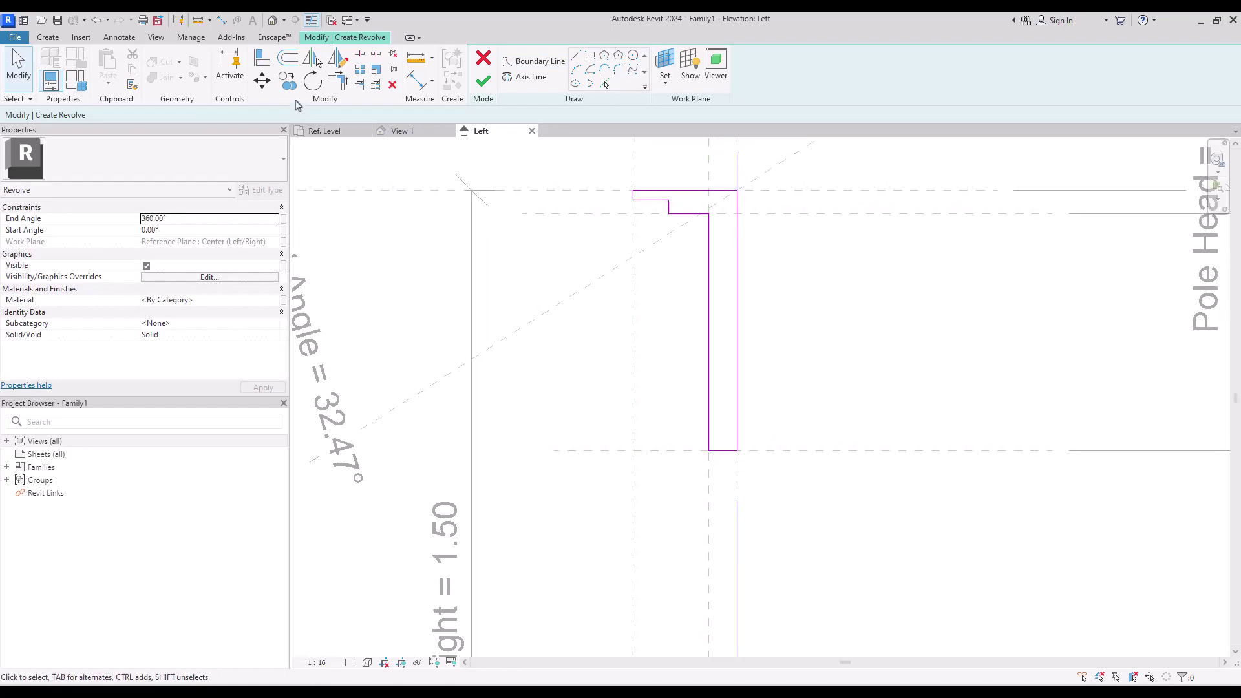
left_click(261, 59)
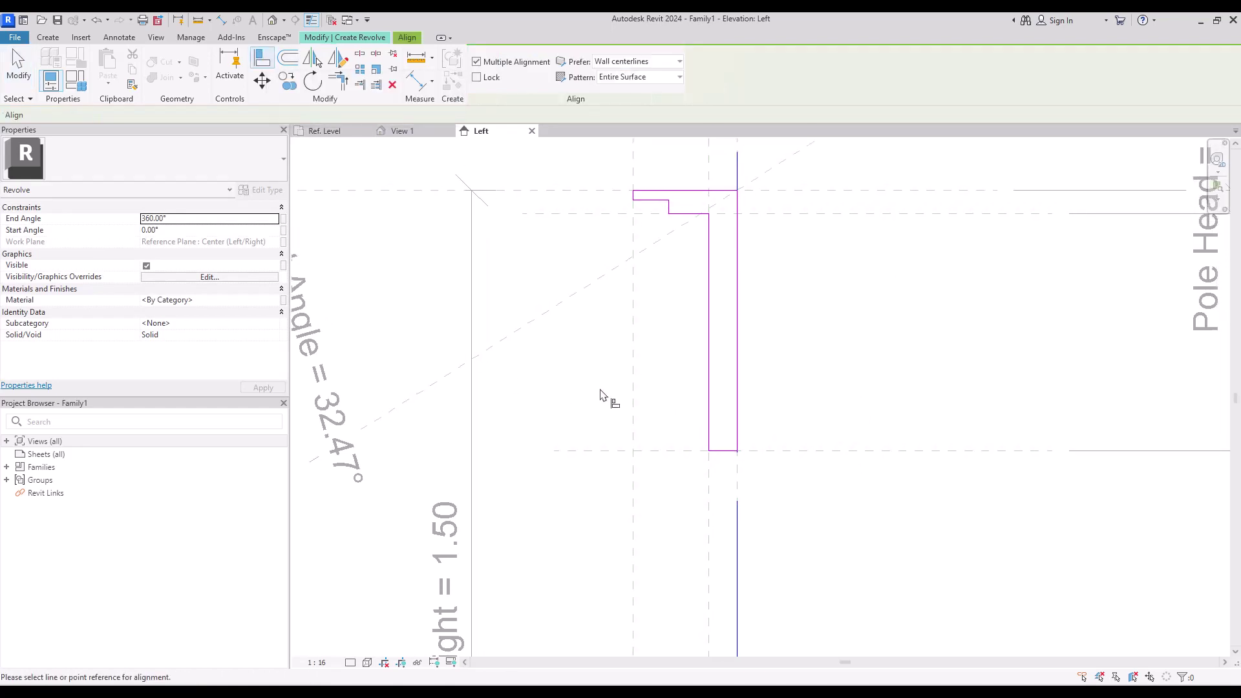
left_click(636, 352)
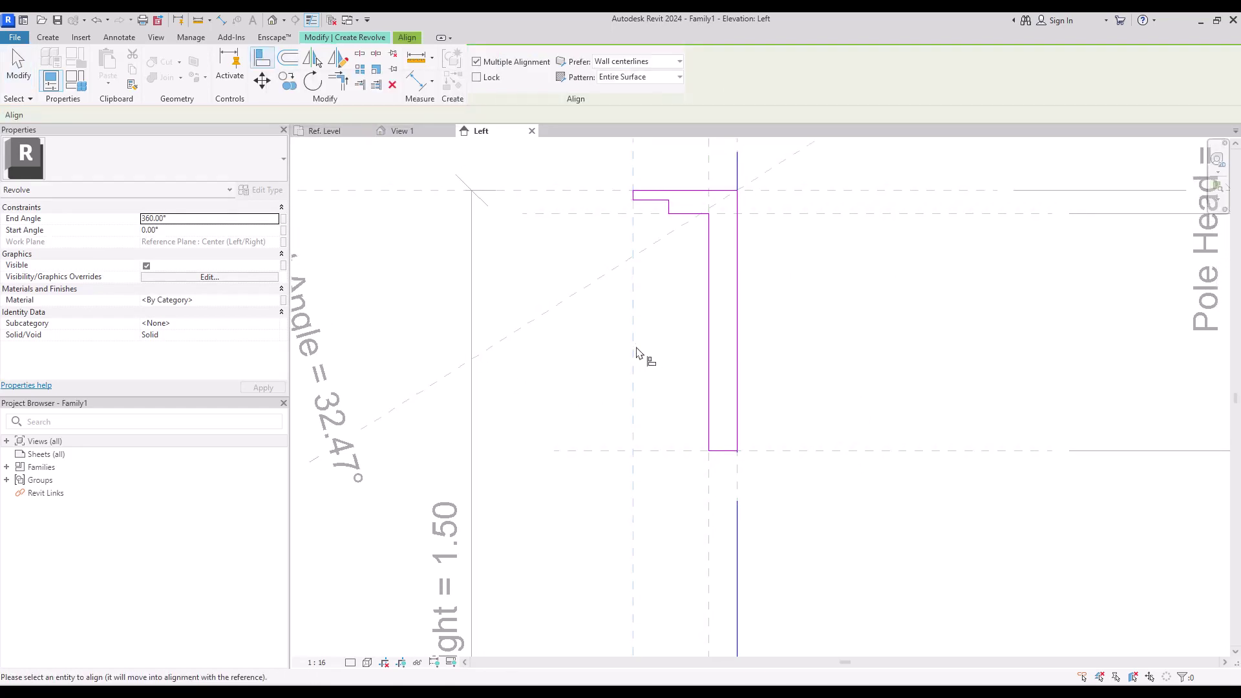
left_click(634, 203)
left_click(611, 376)
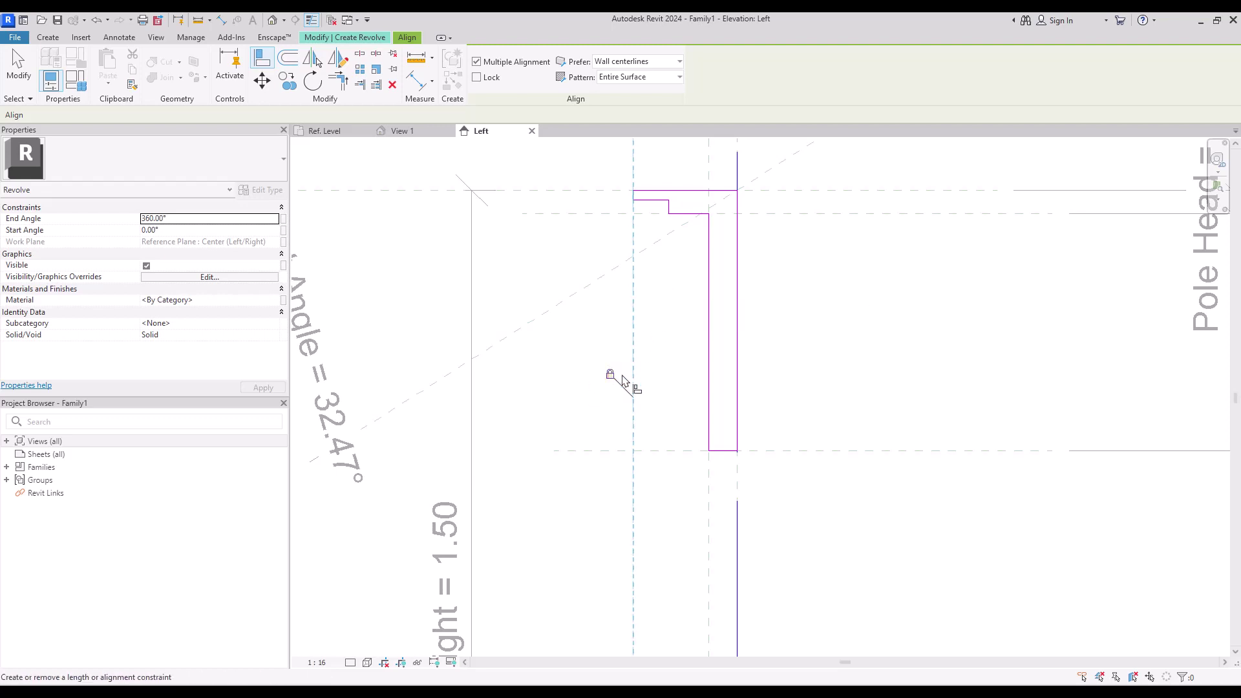
key("Escape")
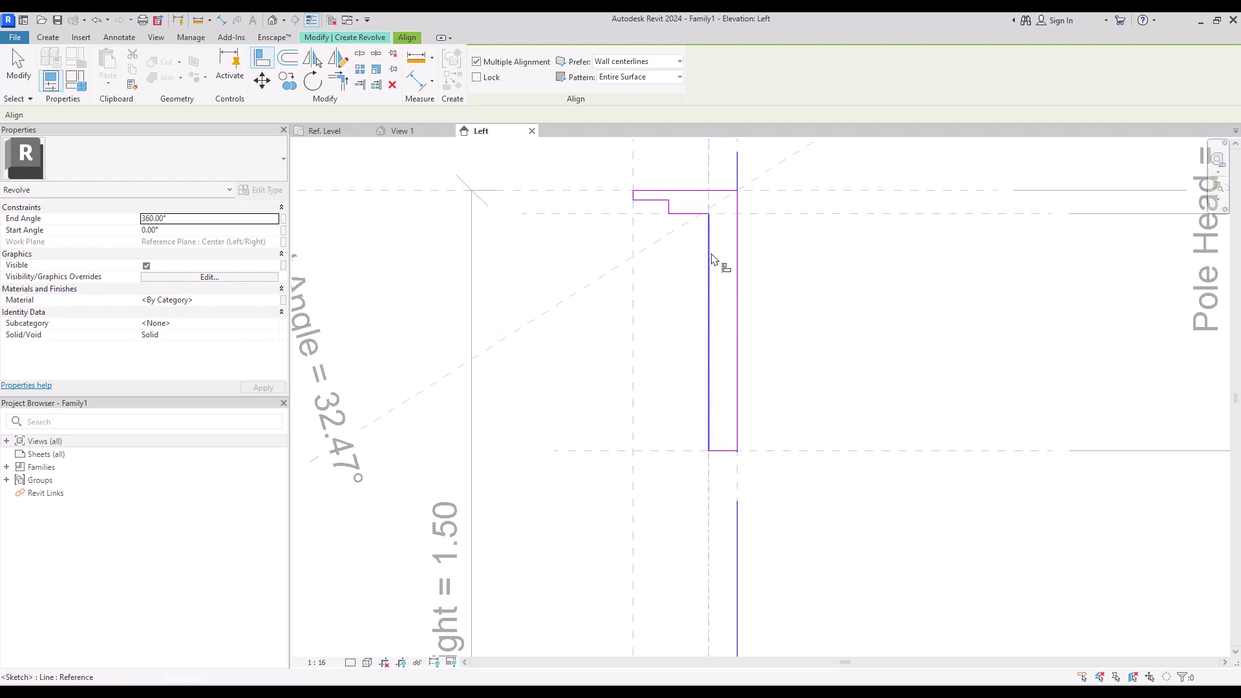
left_click(610, 190)
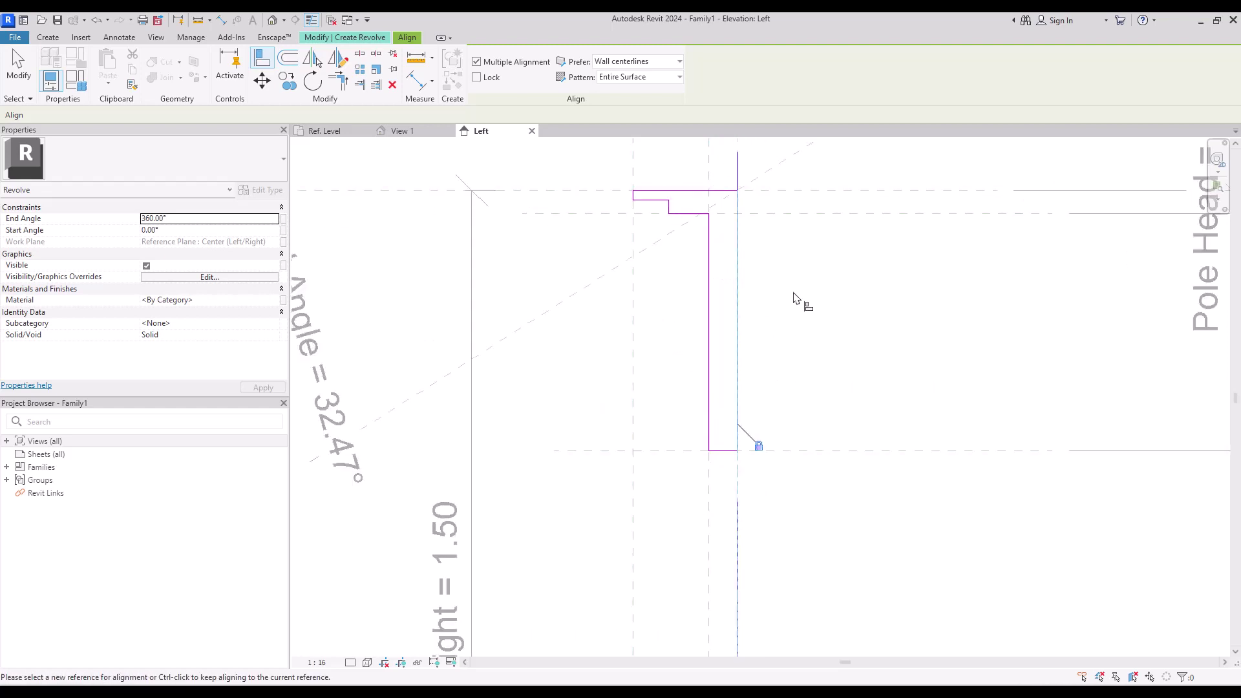
scroll(794, 298, "down", 3)
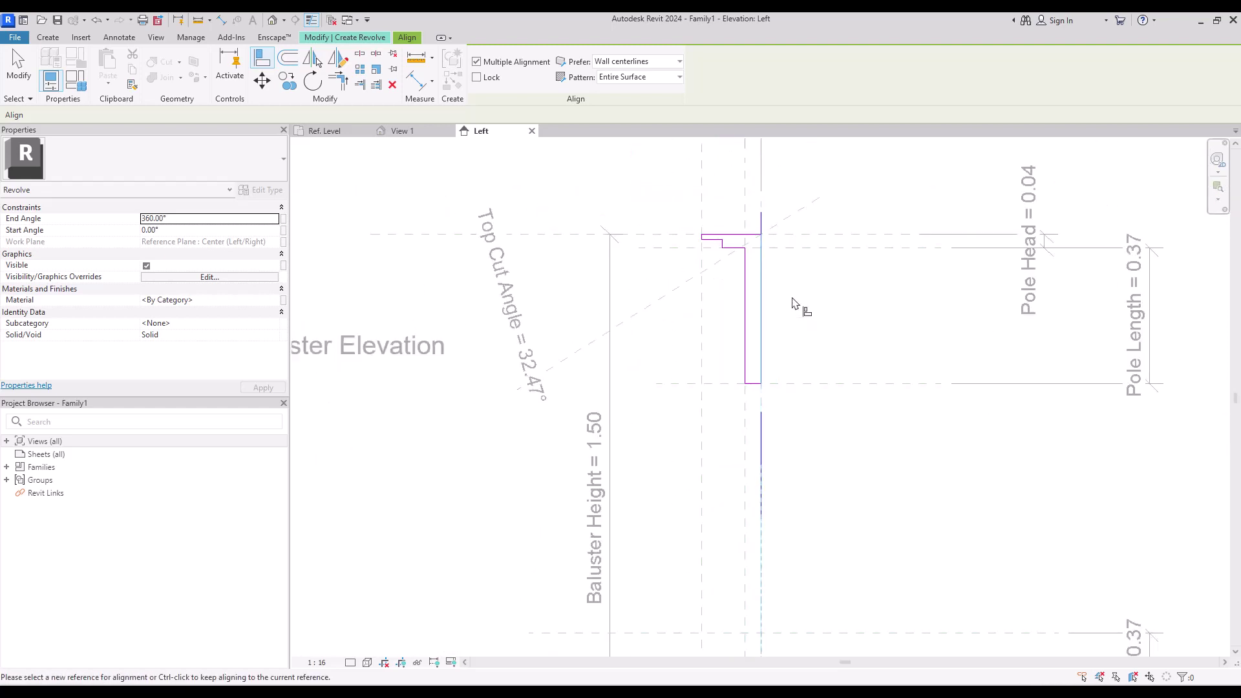
key("Escape")
key("Escape")
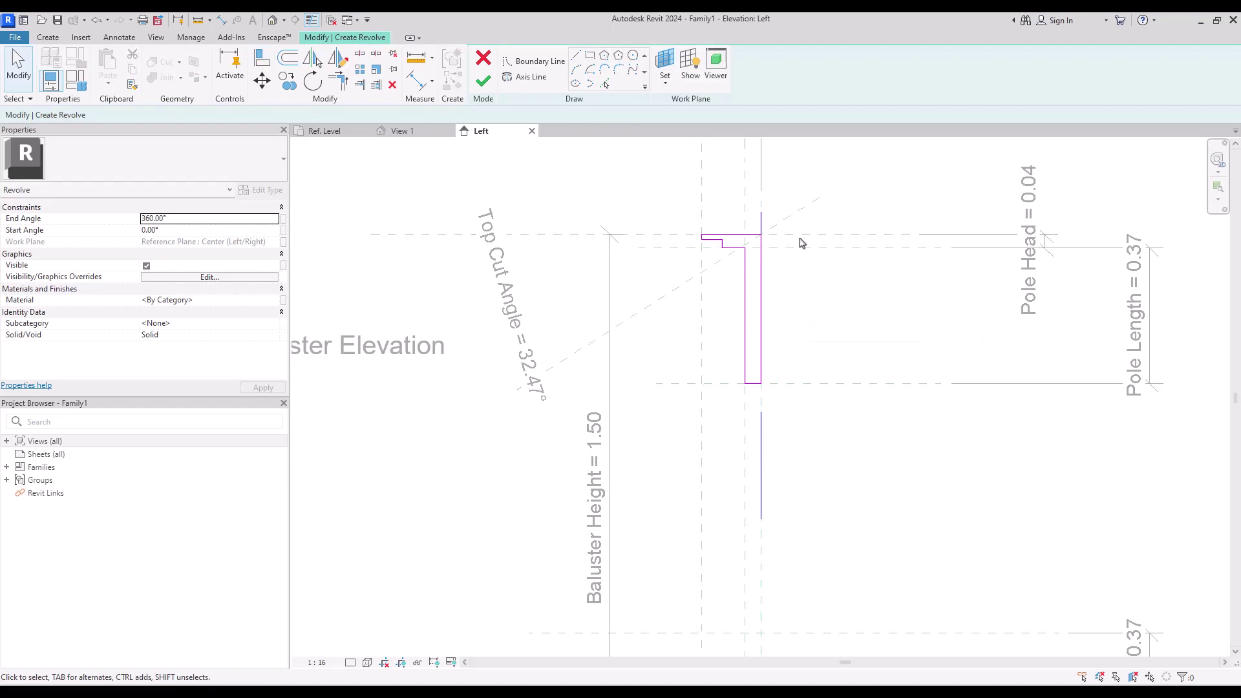
- Dimension the upper head's step between the head's outer plane and the pole's edge plane, and make both segments equal
middle_click_drag(801, 437, 667, 330)
scroll(666, 332, "up", 3)
scroll(651, 400, "up", 2)
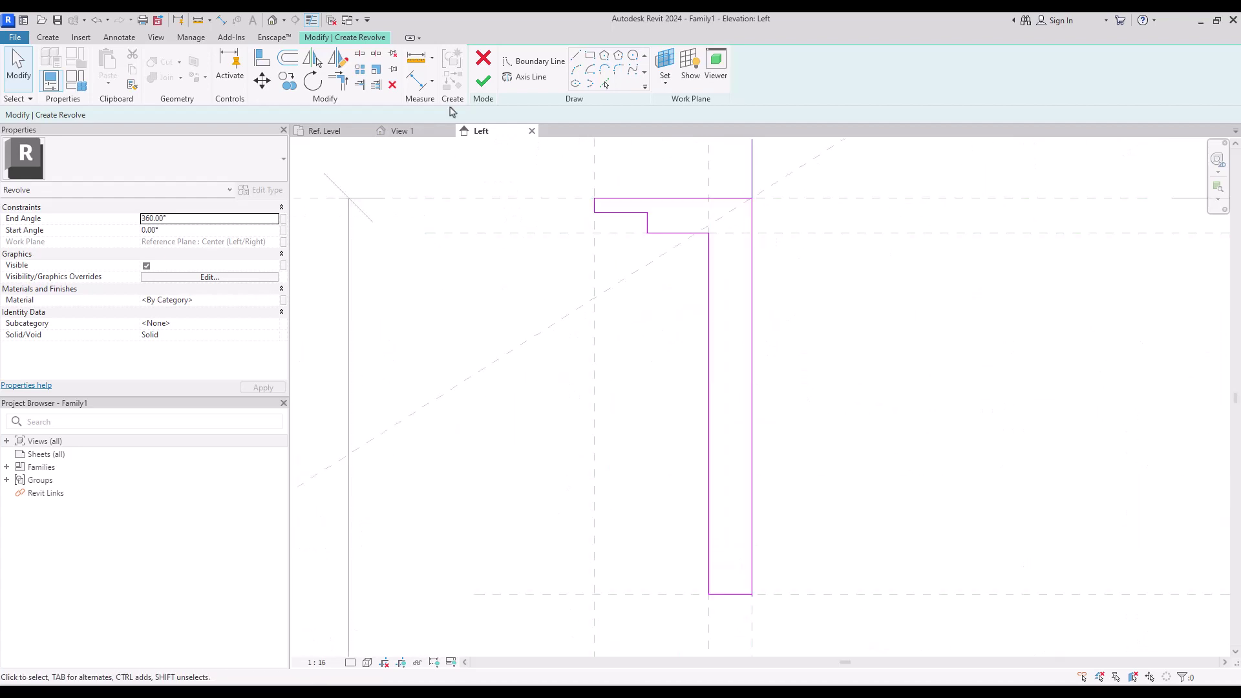
left_click(416, 79)
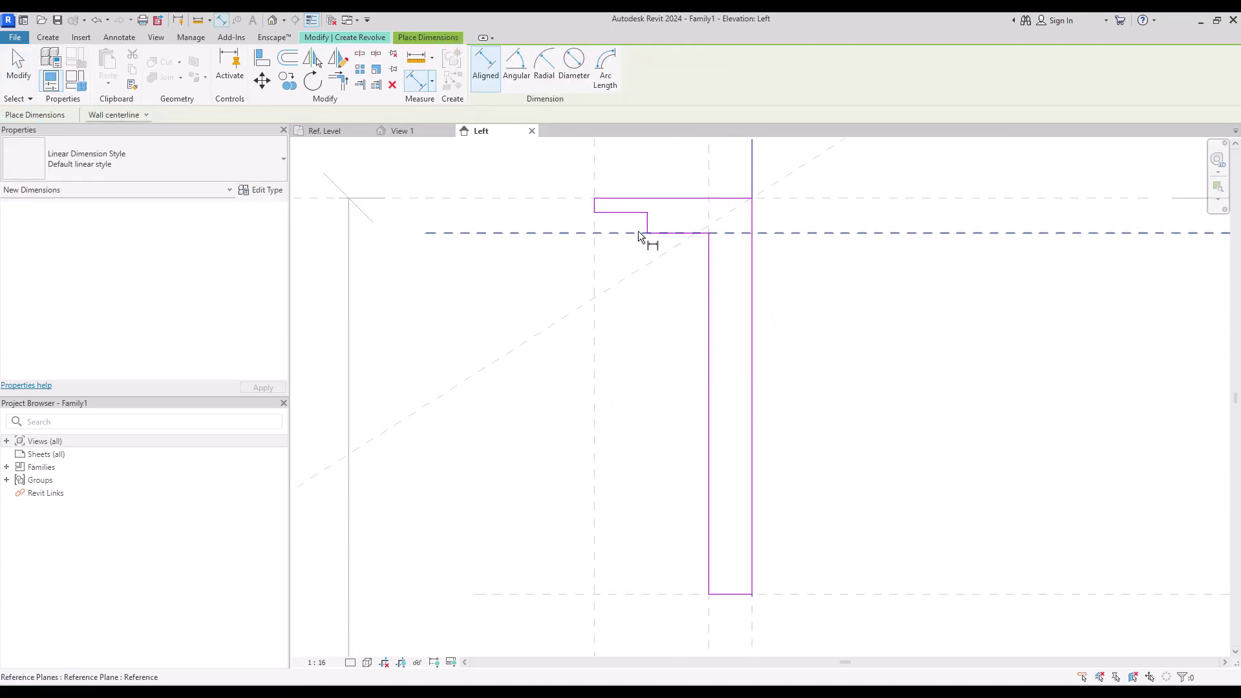
left_click(592, 168)
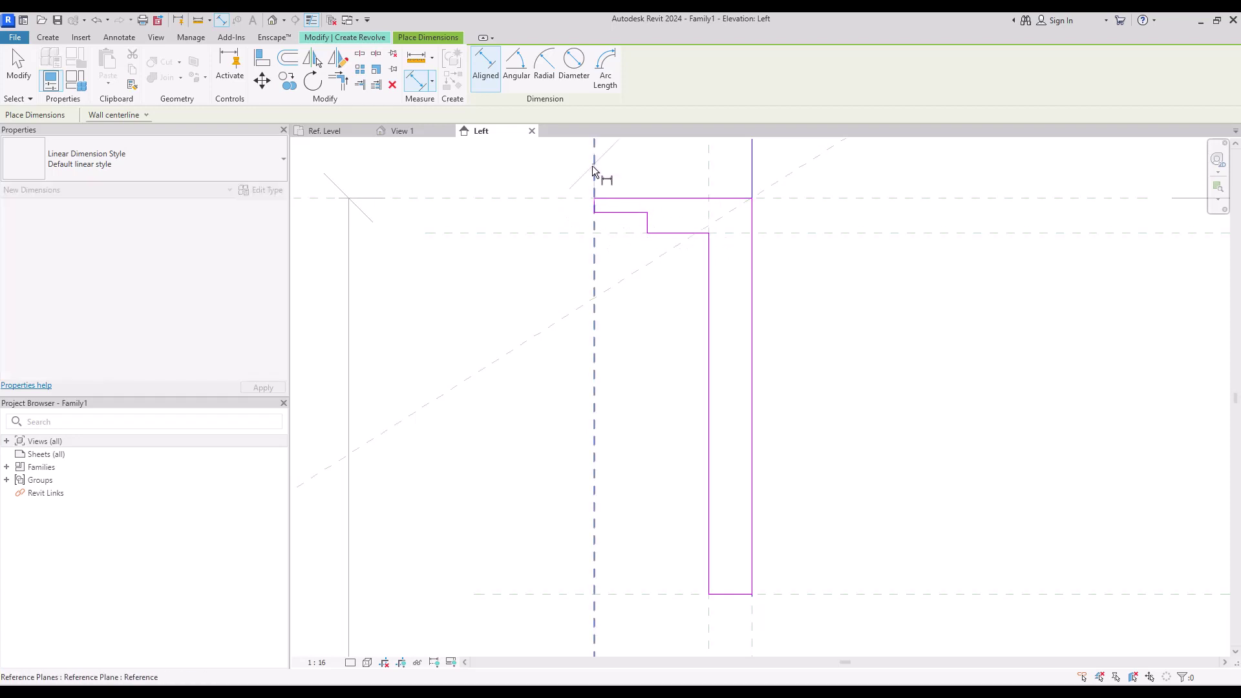
left_click(648, 221)
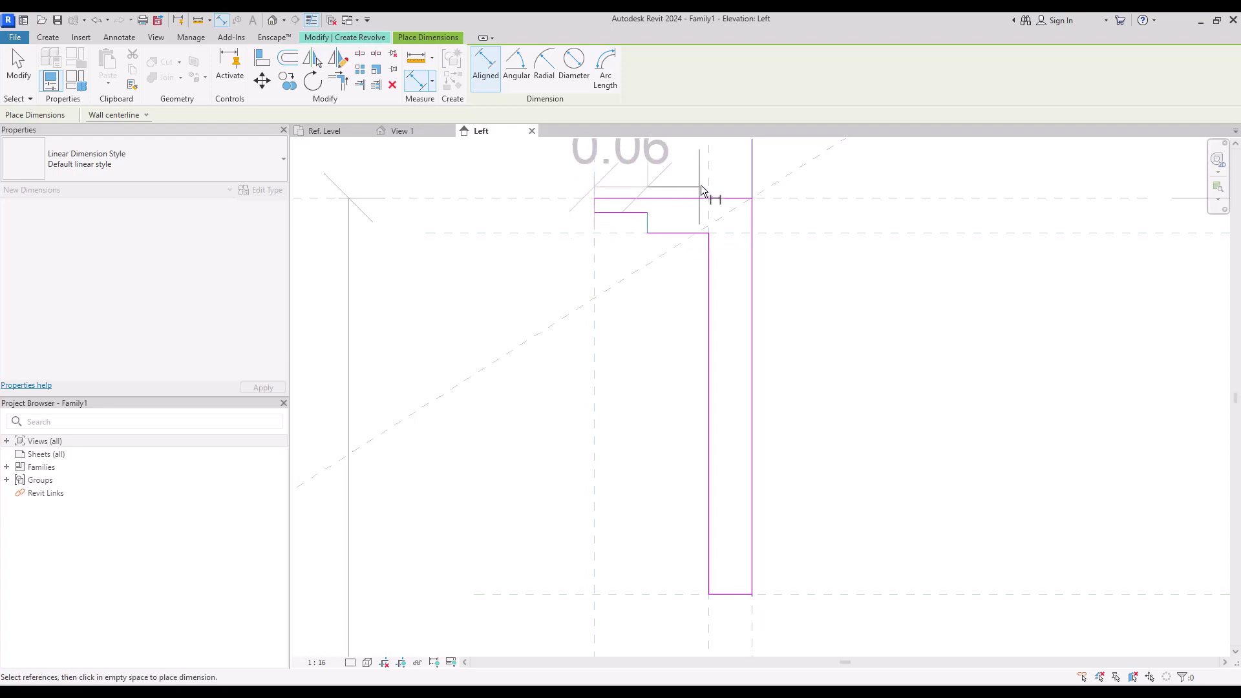
middle_click_drag(740, 278, 743, 308)
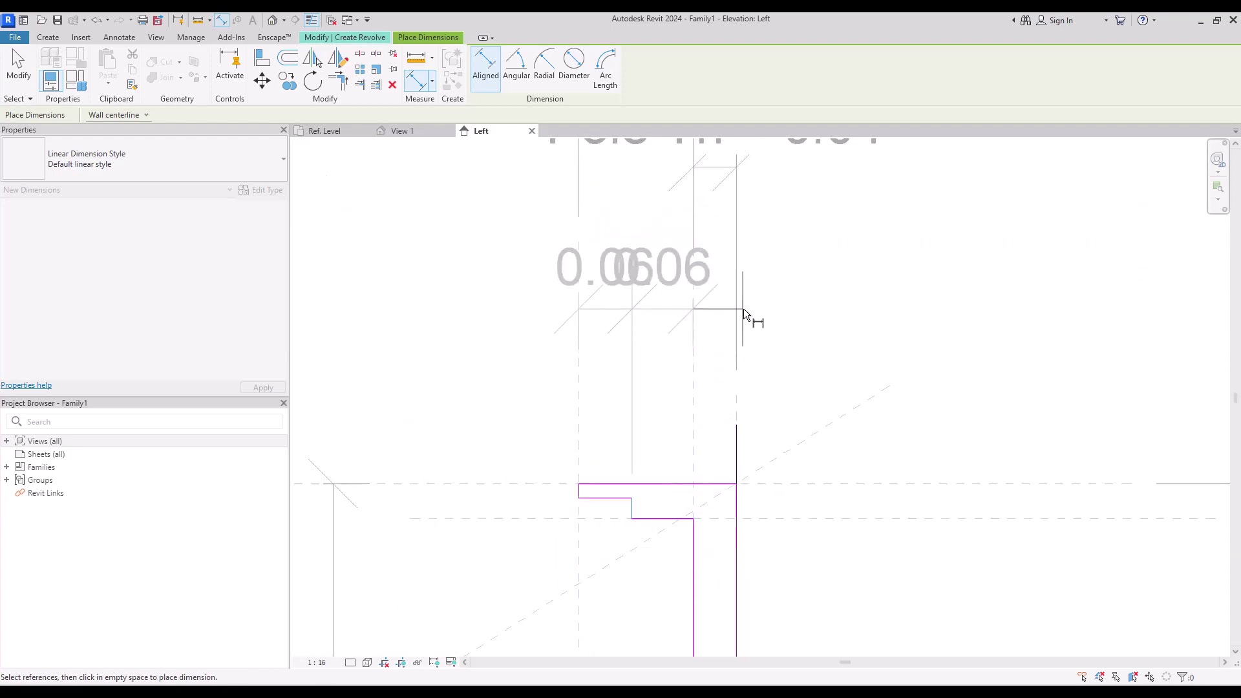
left_click(785, 320)
scroll(647, 405, "down", 1)
scroll(646, 410, "down", 2)
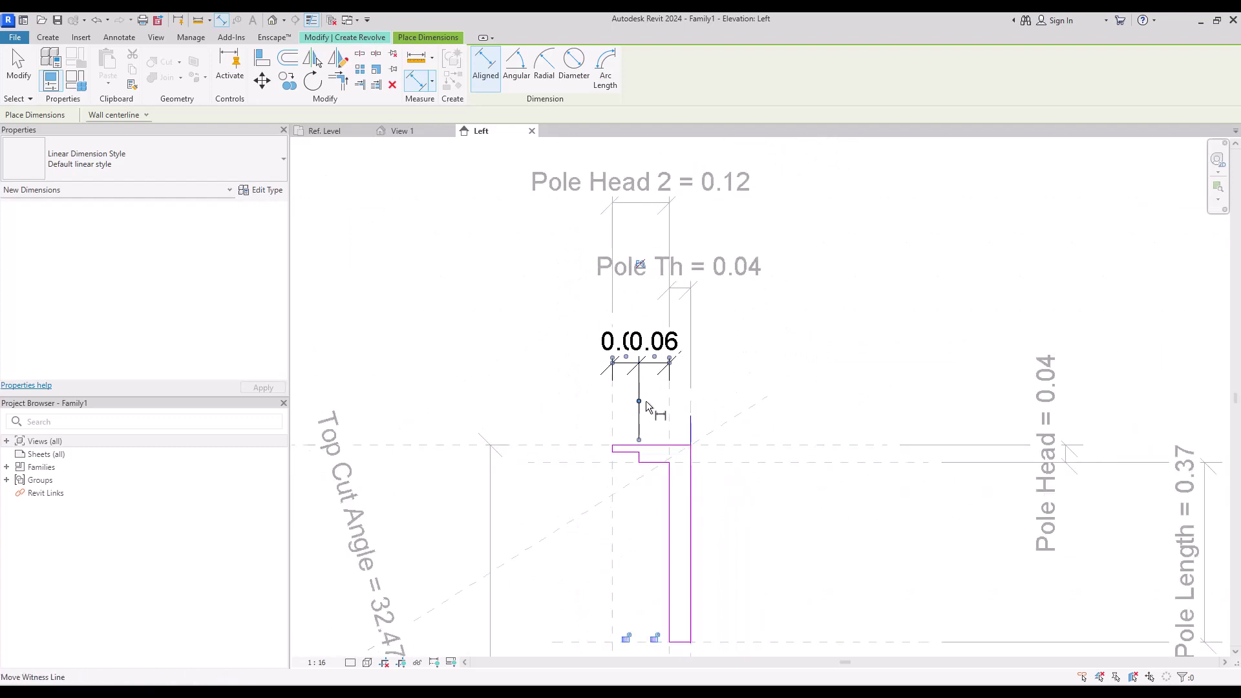
left_click(640, 265)
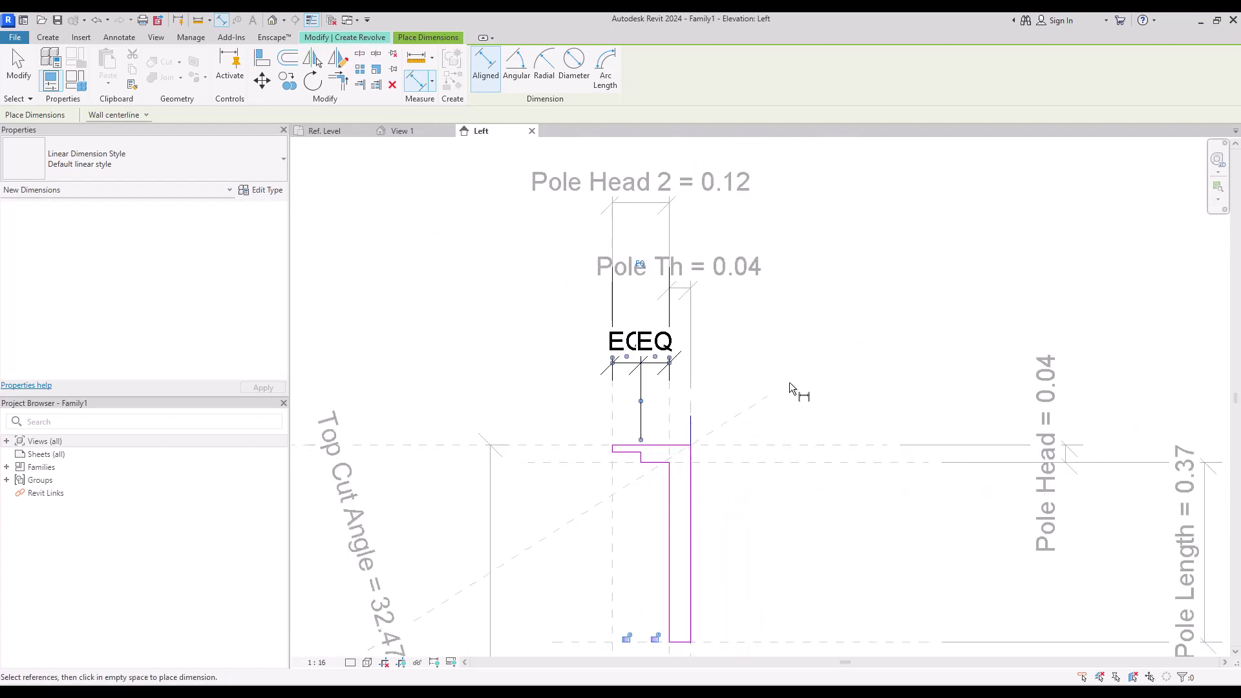
key("Escape")
key("Escape")
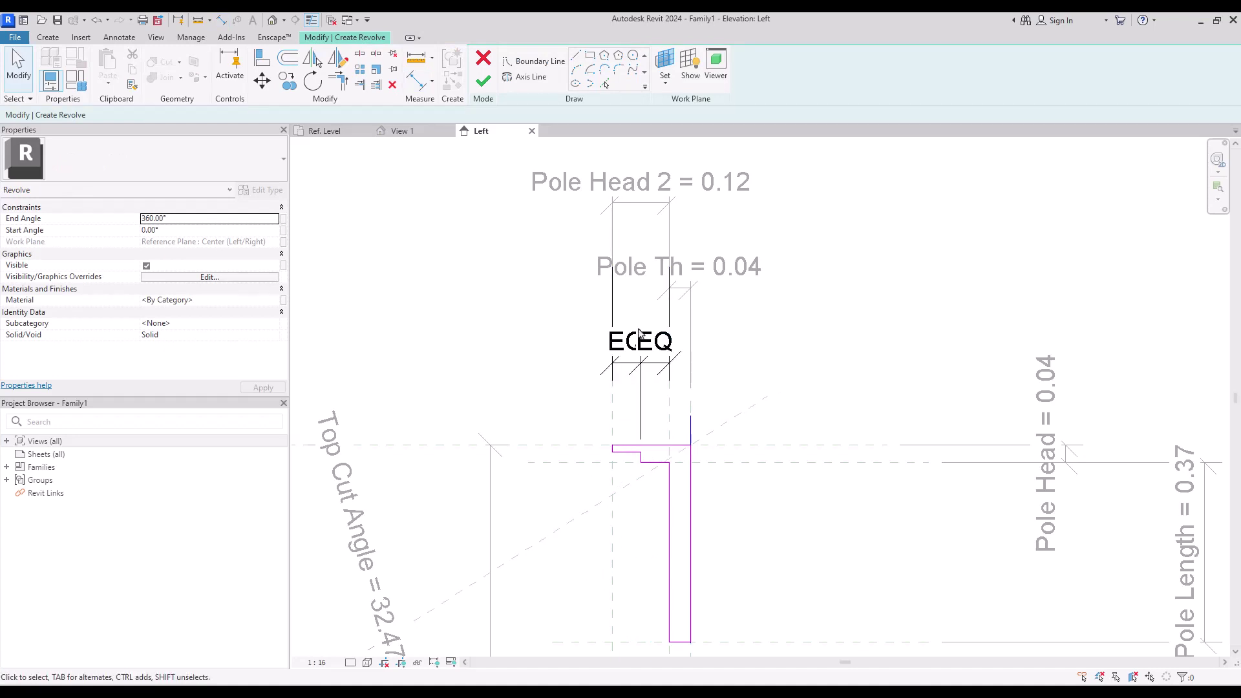
- Mirror a copy of the stepped profile about a drawn horizontal axis to form the lower support near Ref. Level
scroll(640, 334, "down", 3)
left_click_drag(577, 200, 730, 413)
left_click(336, 58)
middle_click_drag(712, 539, 711, 448)
scroll(712, 448, "up", 4)
left_click(637, 170)
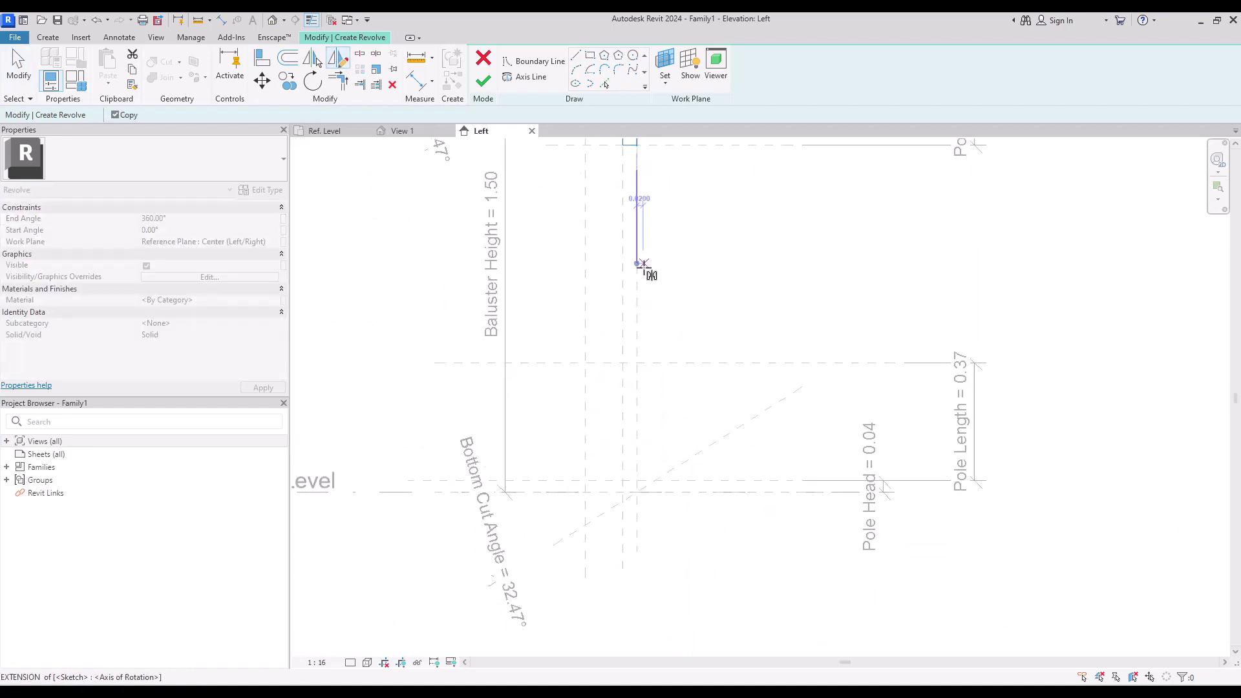
left_click(737, 287)
scroll(646, 460, "down", 1)
scroll(638, 413, "up", 2)
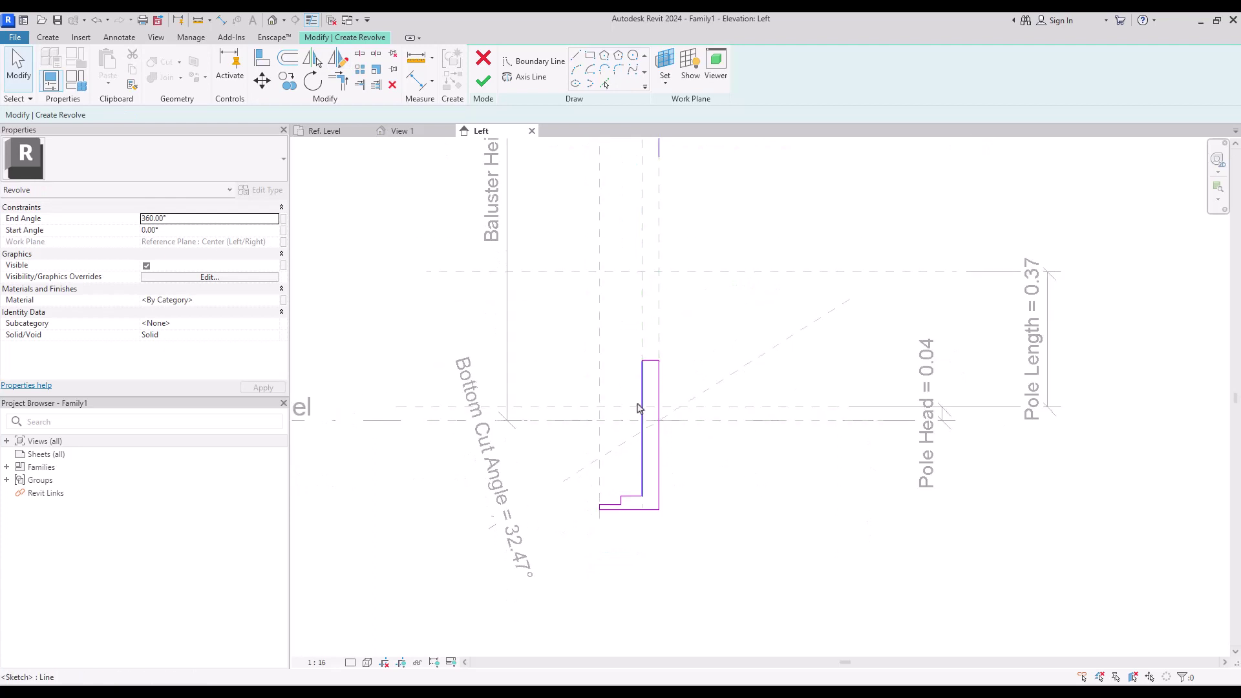
- Align the mirrored profile's pole end, head shoulder and base edge to the lower Pole Length, Pole Head and Ref. Level planes
scroll(630, 423, "up", 1)
left_click(262, 59)
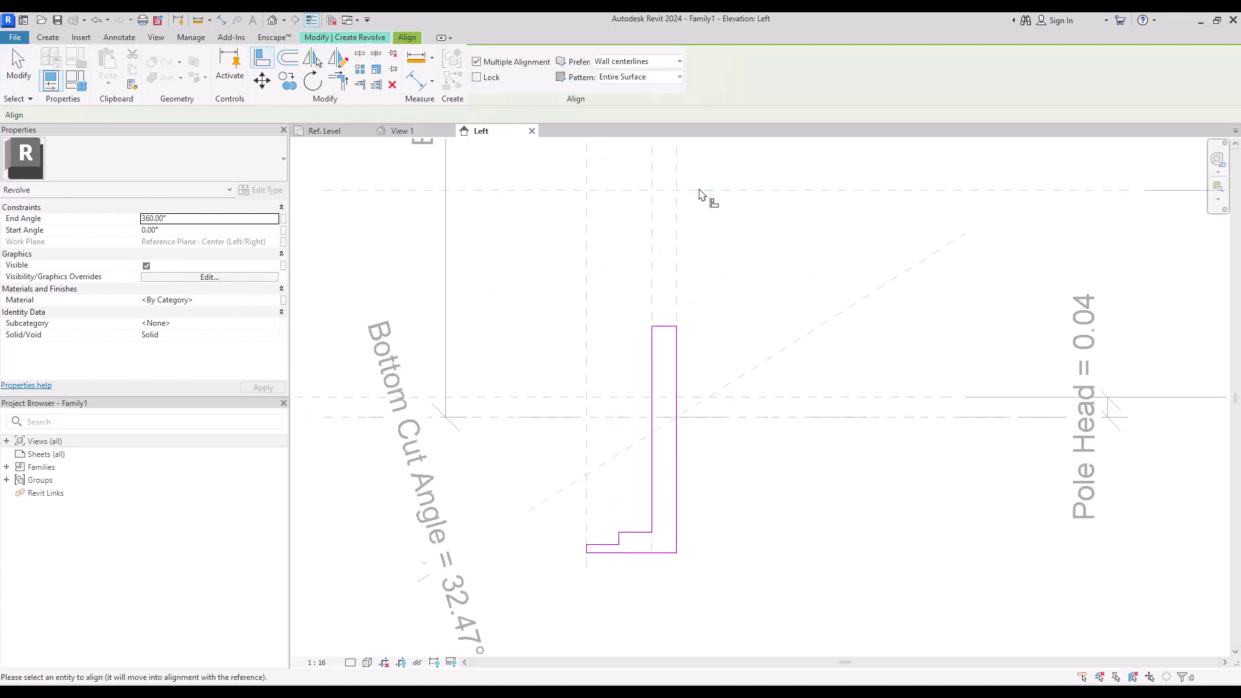
left_click(704, 191)
left_click(665, 326)
left_click(724, 396)
left_click(641, 531)
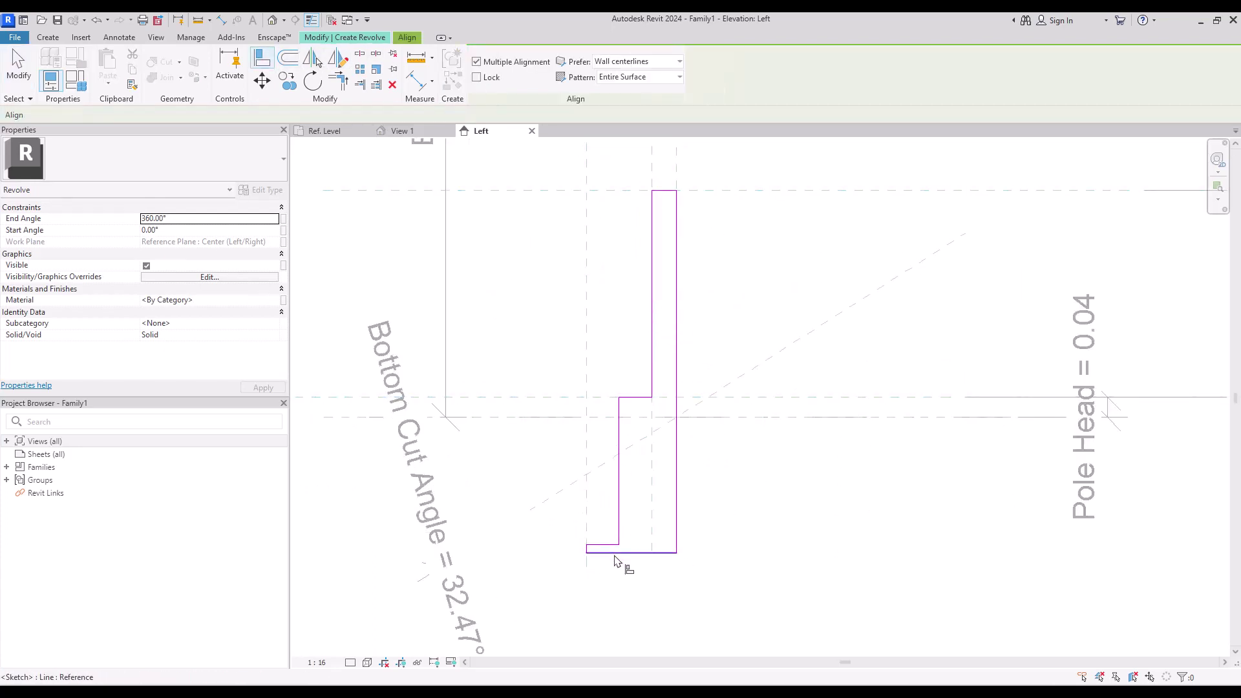
left_click(611, 545)
key("Escape")
key("a")
key("l")
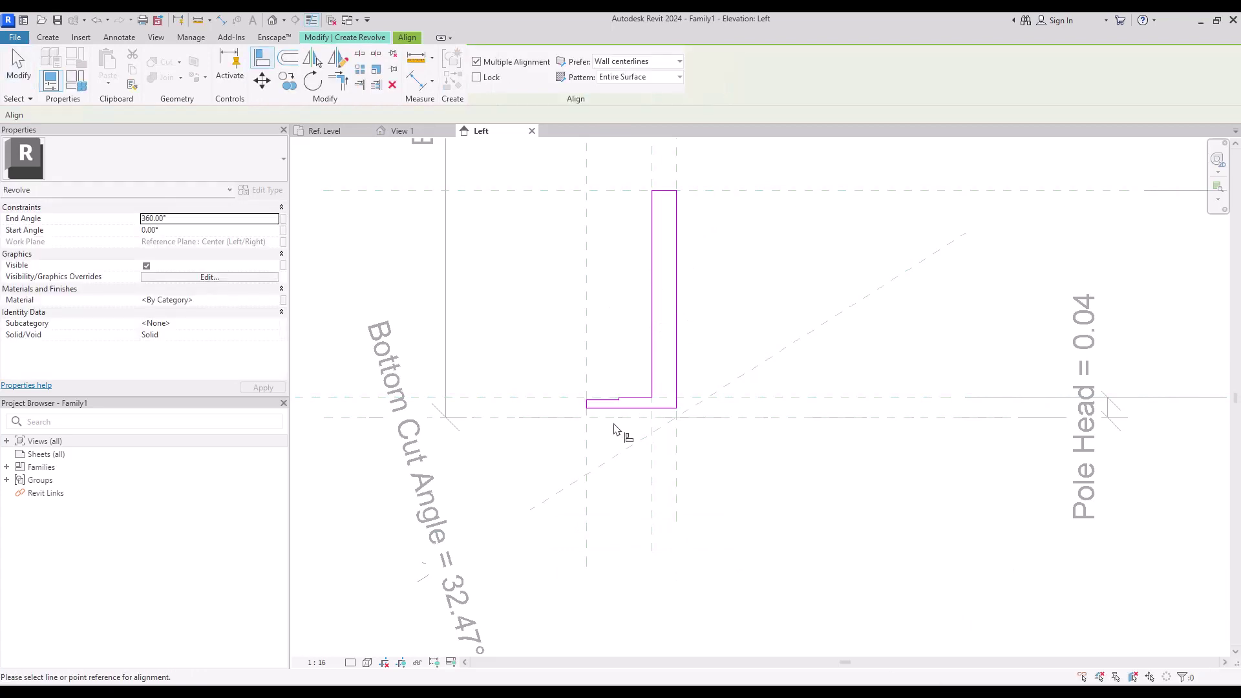
left_click(869, 418)
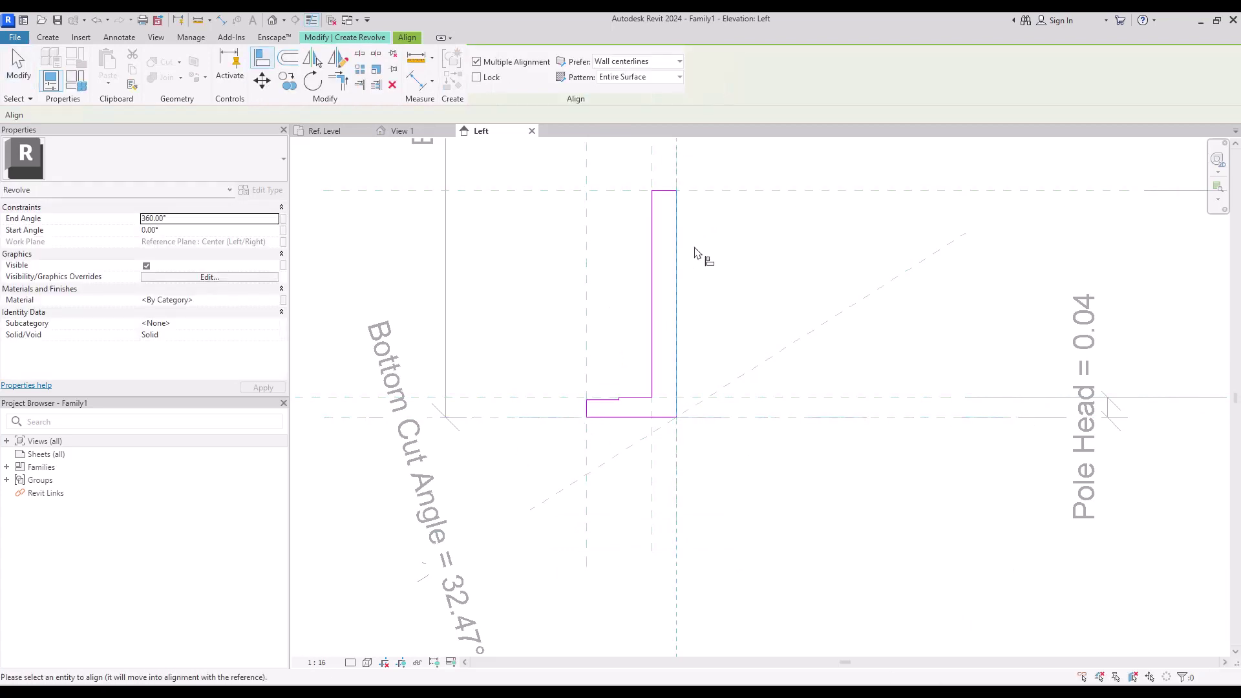
key("Escape")
key("Escape")
- Dimension the lower head's step across its width between the outer head plane and the pole plane, with equal segments
scroll(553, 364, "up", 3)
left_click(415, 81)
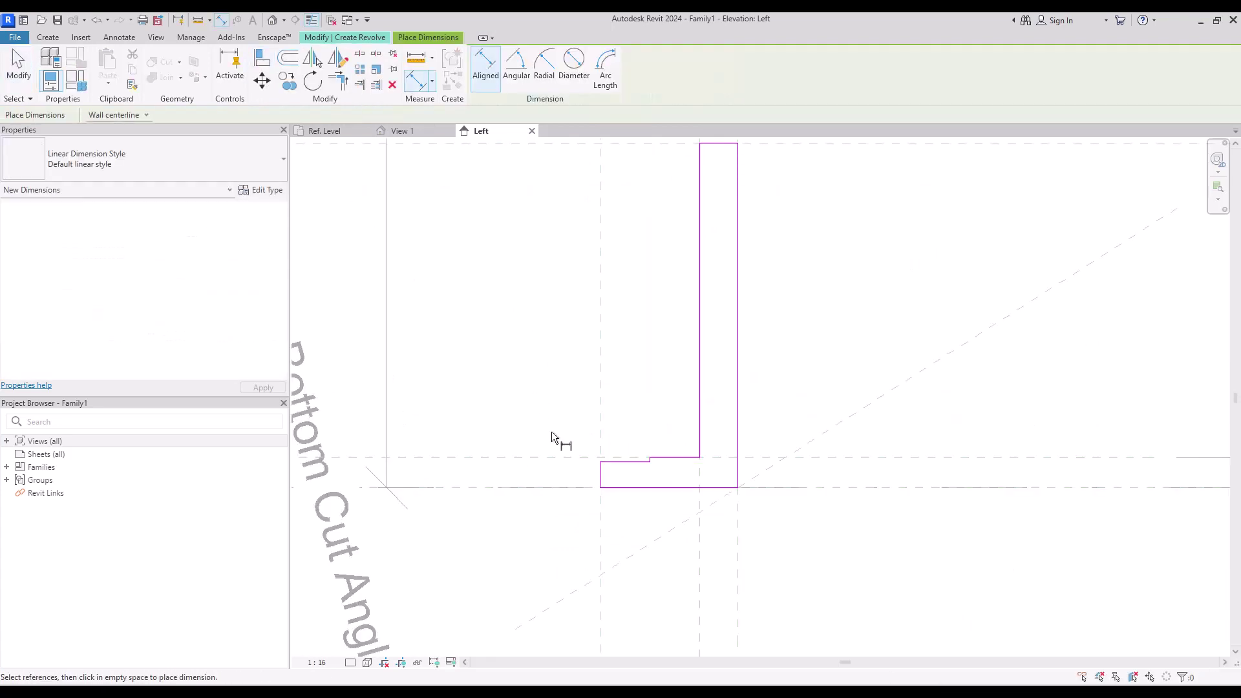
left_click(650, 460)
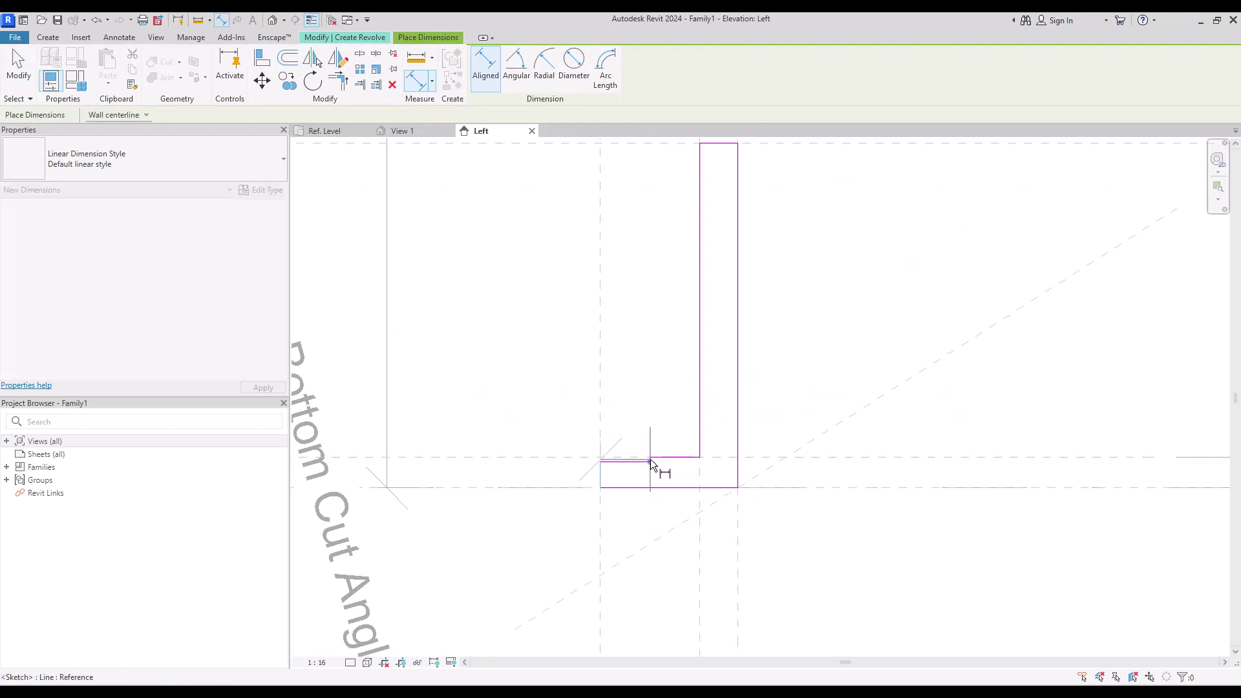
left_click(700, 467)
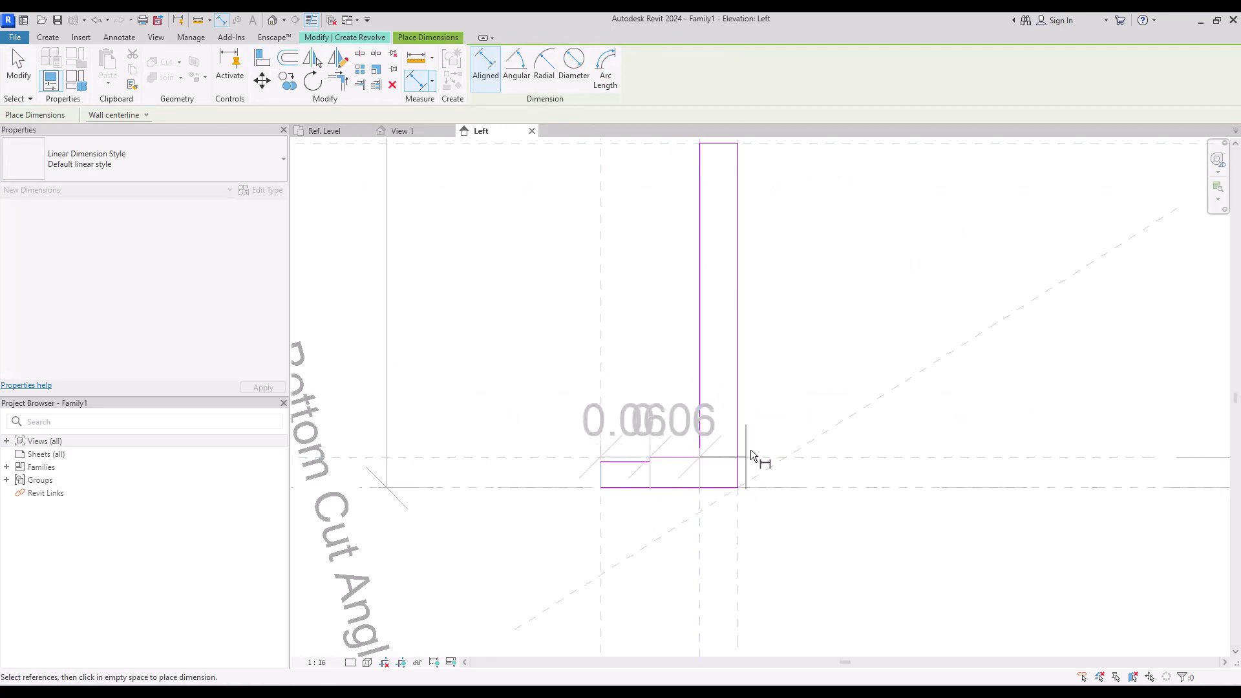
middle_click_drag(833, 509, 822, 474)
left_click(775, 503)
left_click(626, 330)
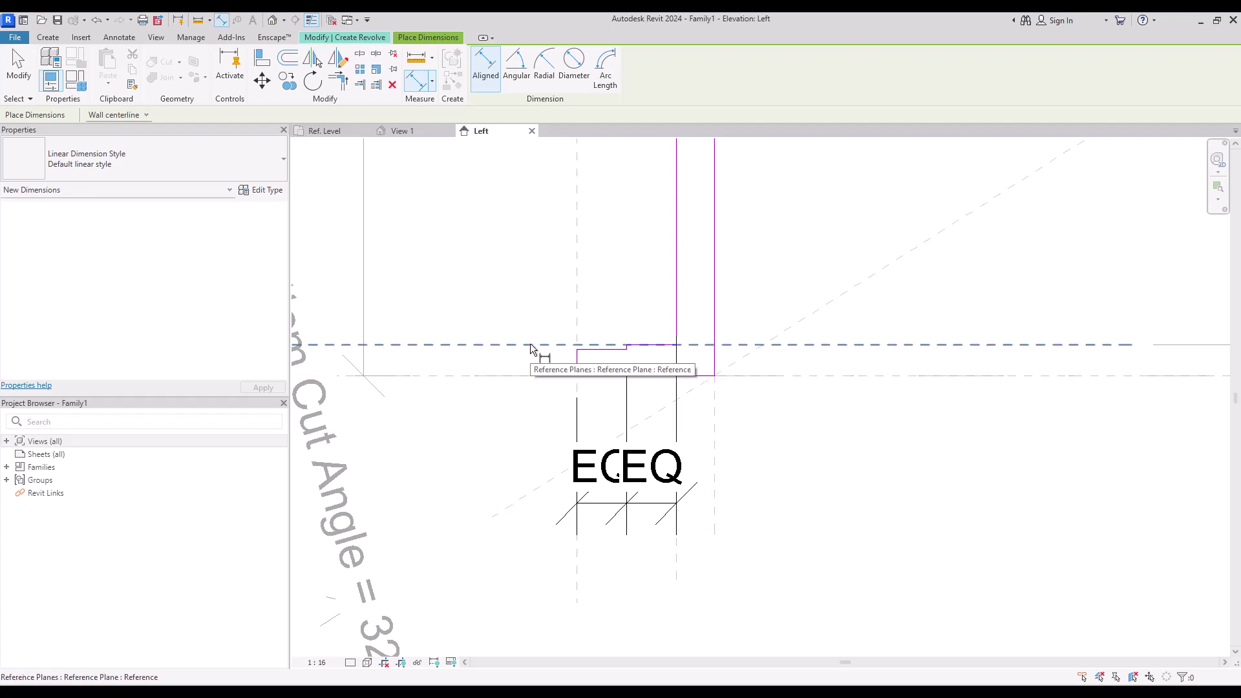
- Dimension the lower head's step height between the Pole Head plane and the base plane, and equalize the segments
left_click(580, 354)
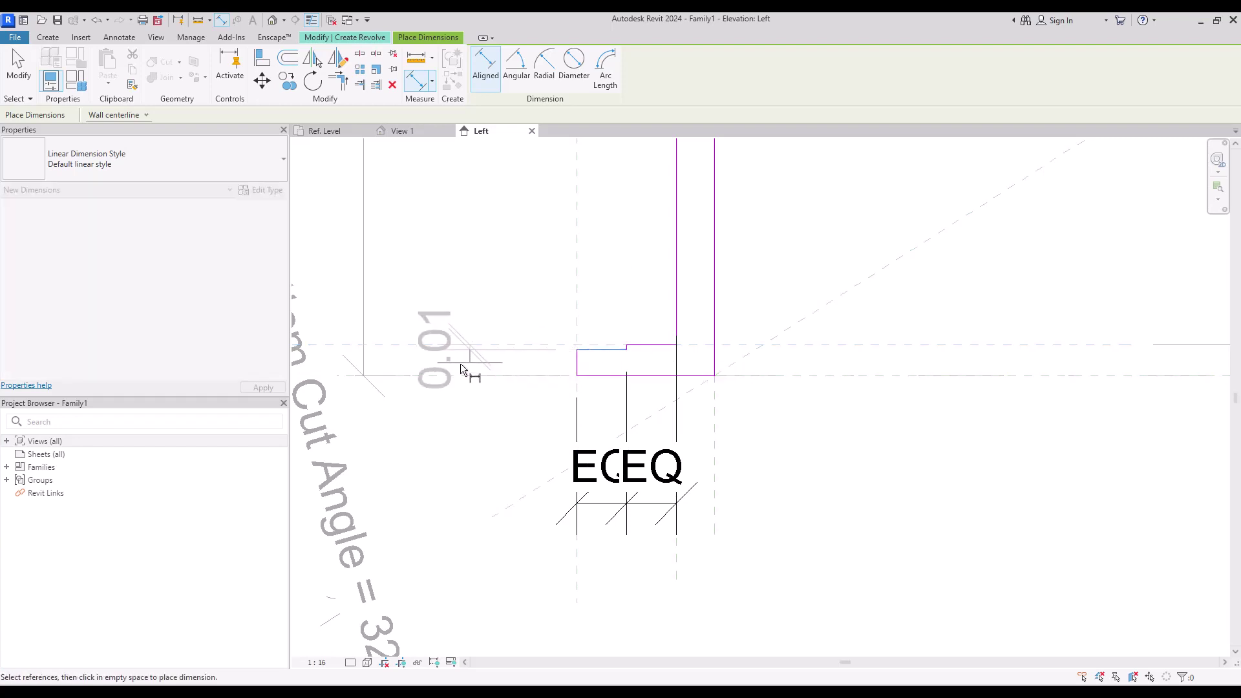
left_click(430, 377)
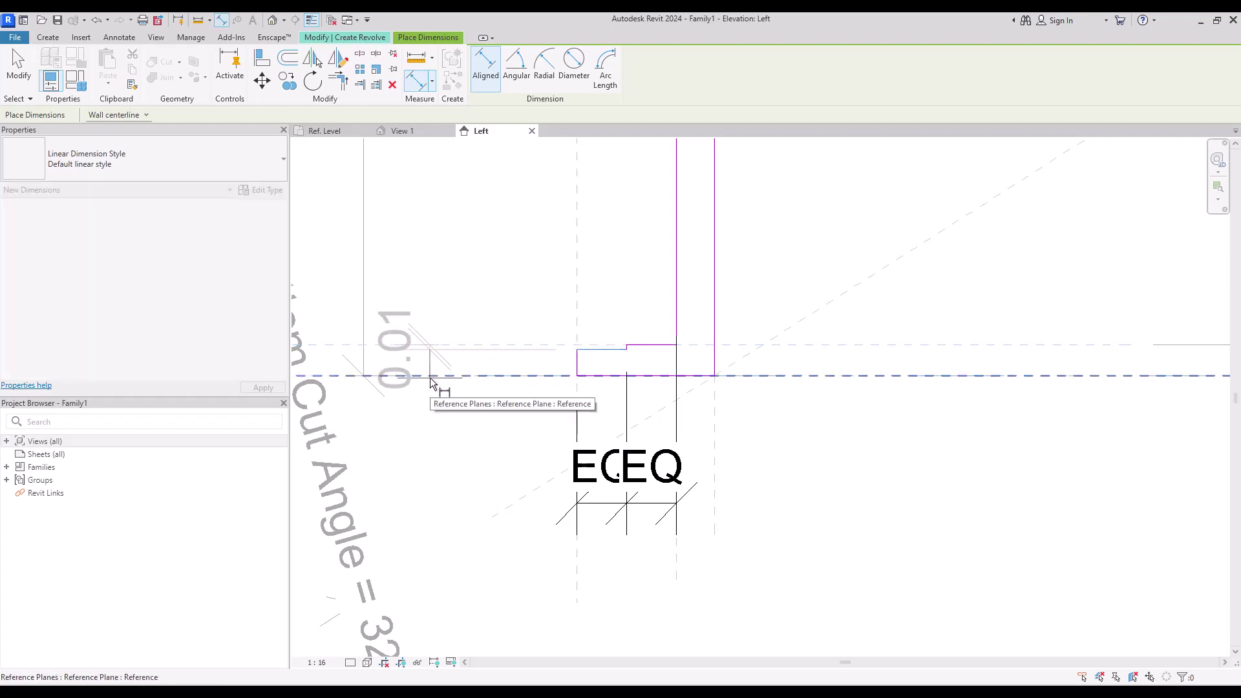
left_click(513, 441)
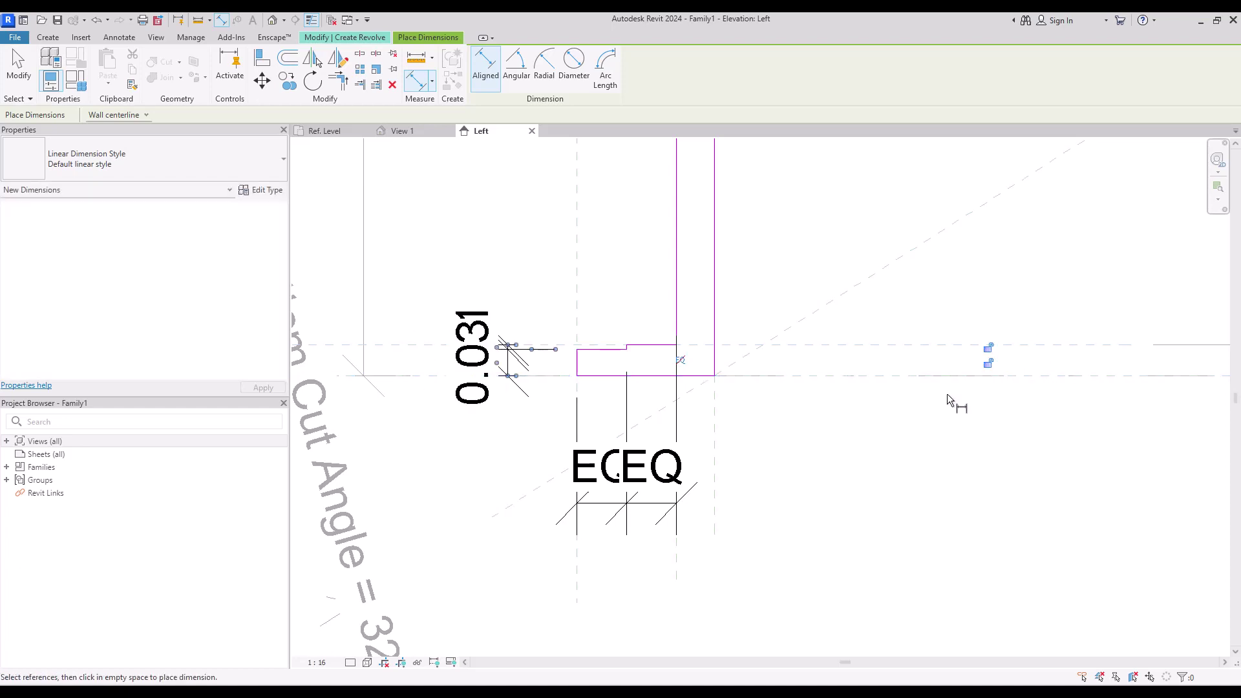
left_click(680, 359)
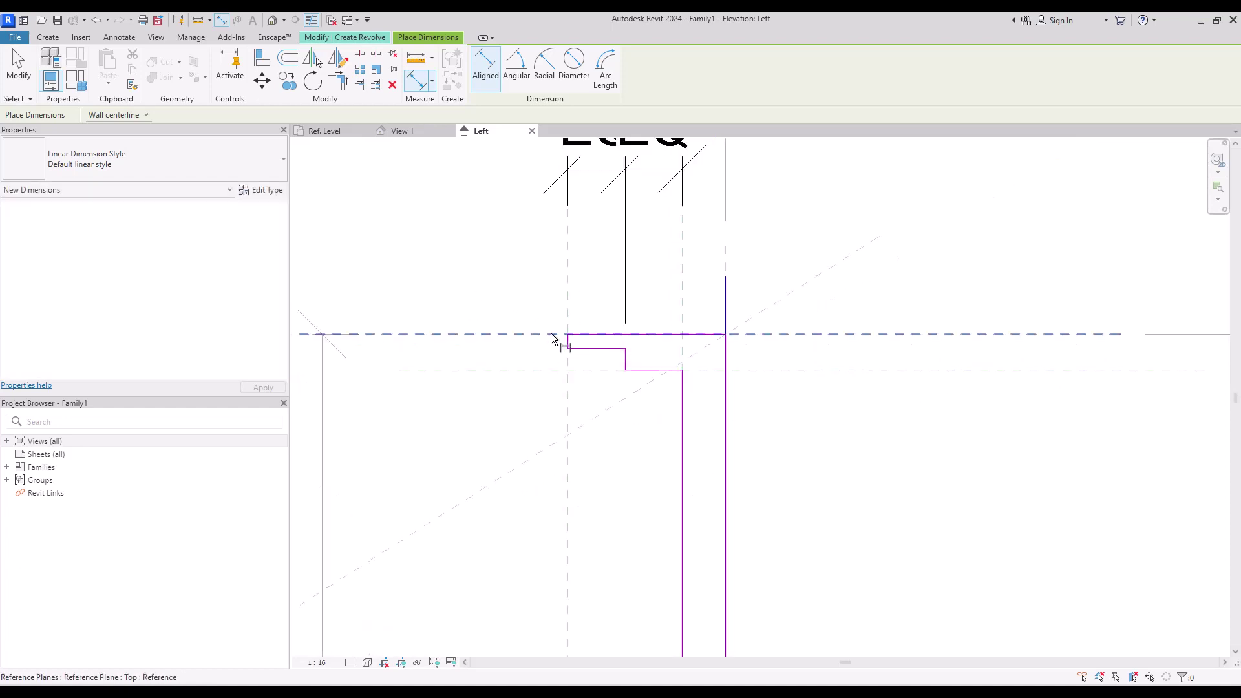
- Equalize the upper head's step height between the top plane and the Pole Head plane, and finish the revolve sketch
left_click(552, 339)
left_click(591, 369)
left_click(433, 452)
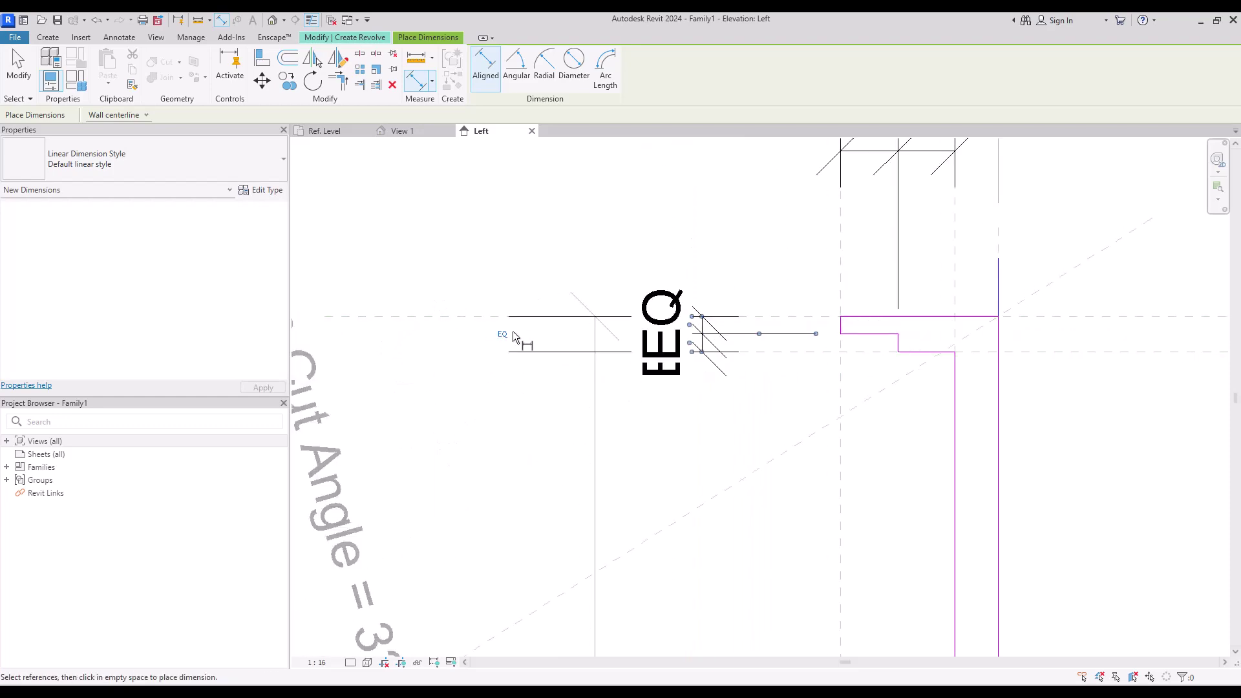
key("Escape")
key("Escape")
scroll(514, 336, "down", 4)
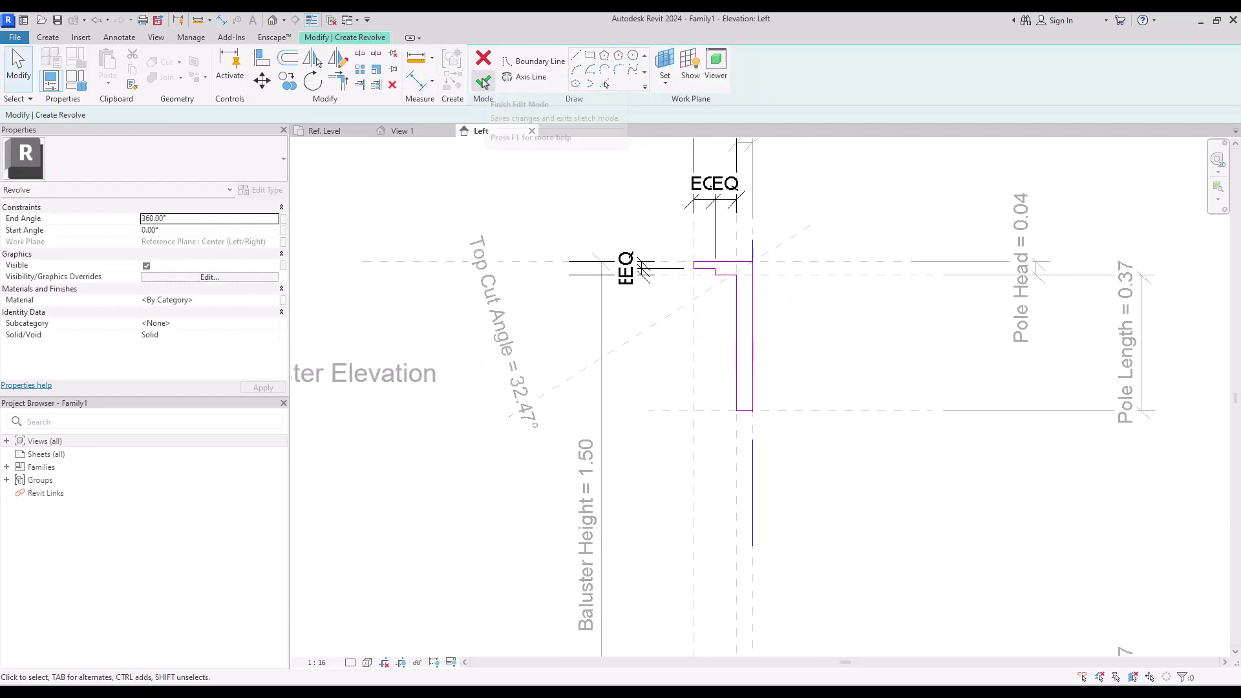
left_click(483, 82)
scroll(803, 333, "down", 3)
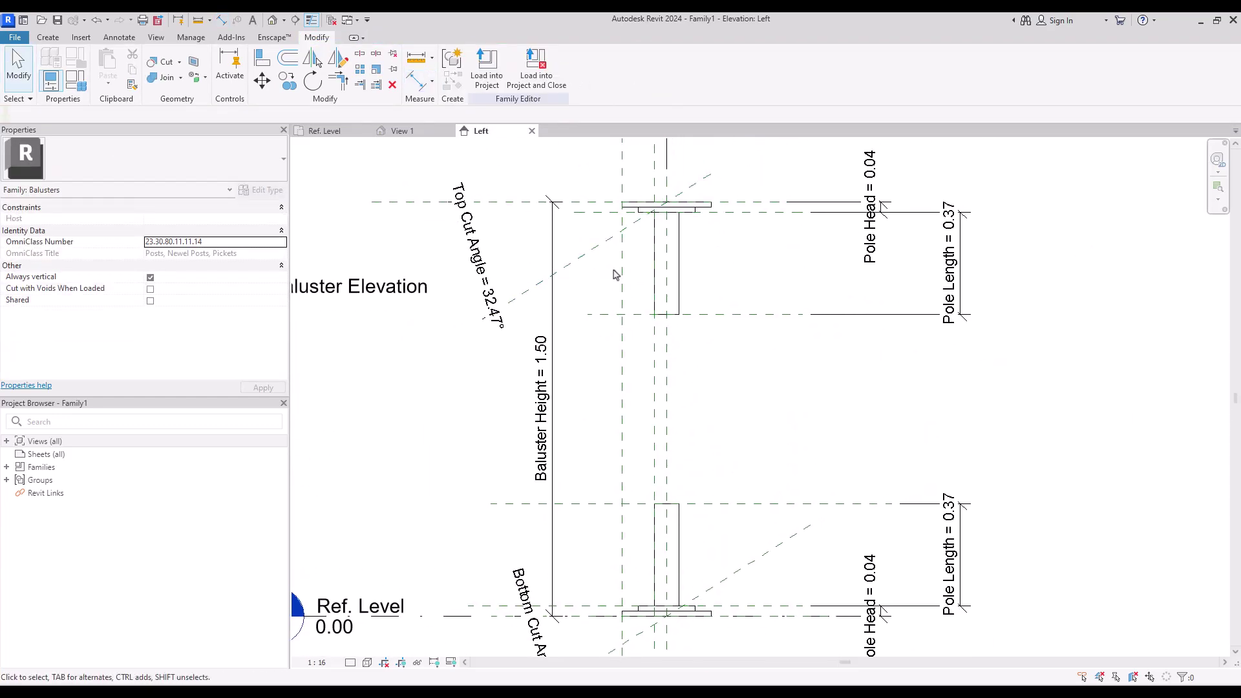
- Narrow the pole heads by nudging the outer vertical reference plane toward the centre plane
left_click(620, 274)
key("Right")
key("Right")
key("Right")
key("Right")
key("Right")
key("Right")
key("Right")
key("Right")
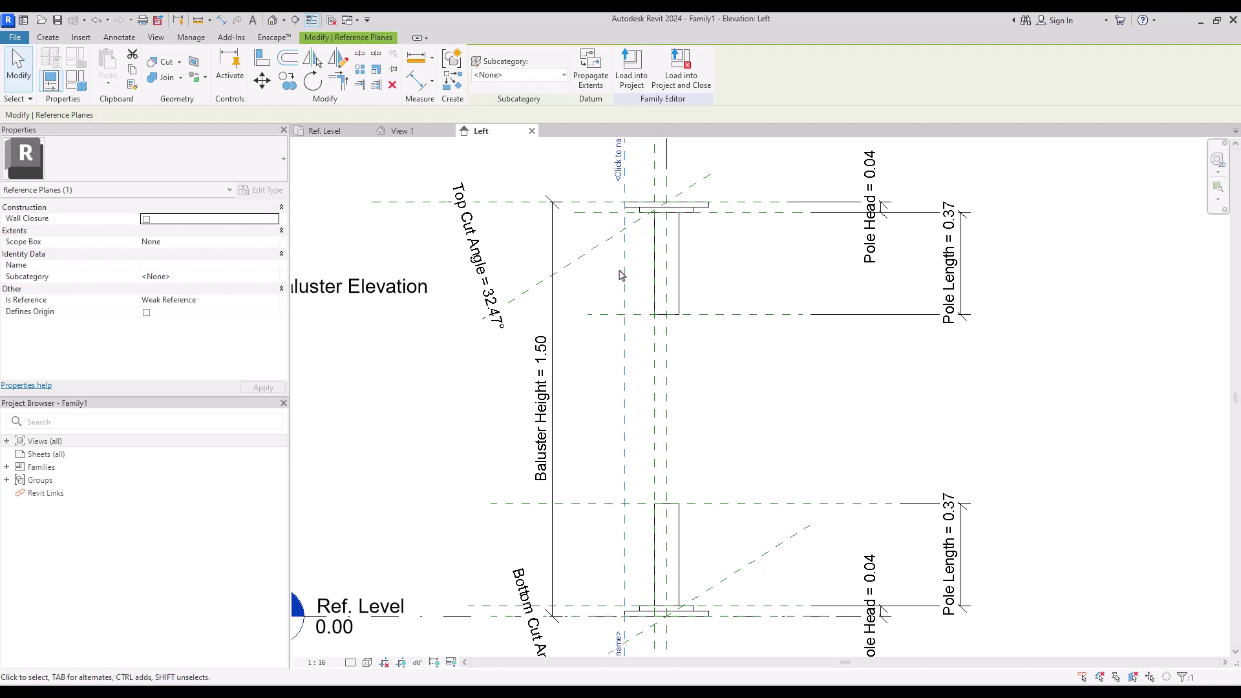
key("Right")
key("Right")
key("Right")
key("Right")
key("Right")
key("Right")
key("Right")
key("Right")
key("Right")
key("Right")
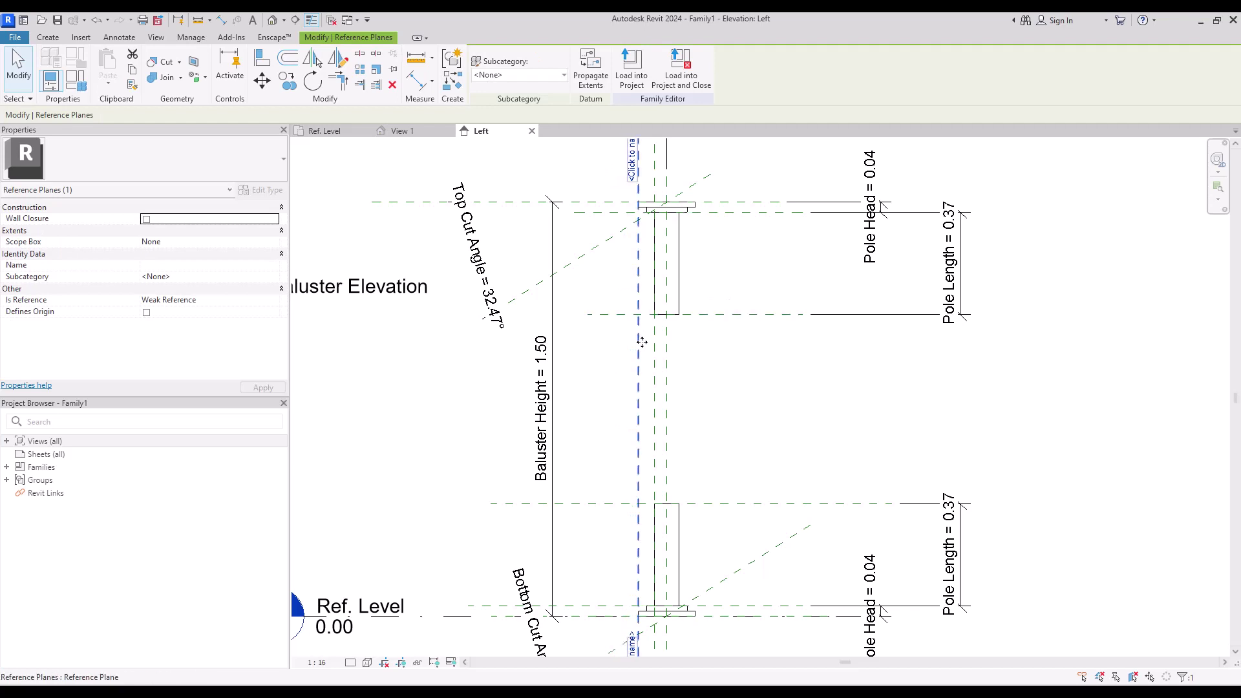
- Make the poles thinner by nudging the pole's vertical edge reference plane close to the centre plane
key("Right")
key("Right")
key("Right")
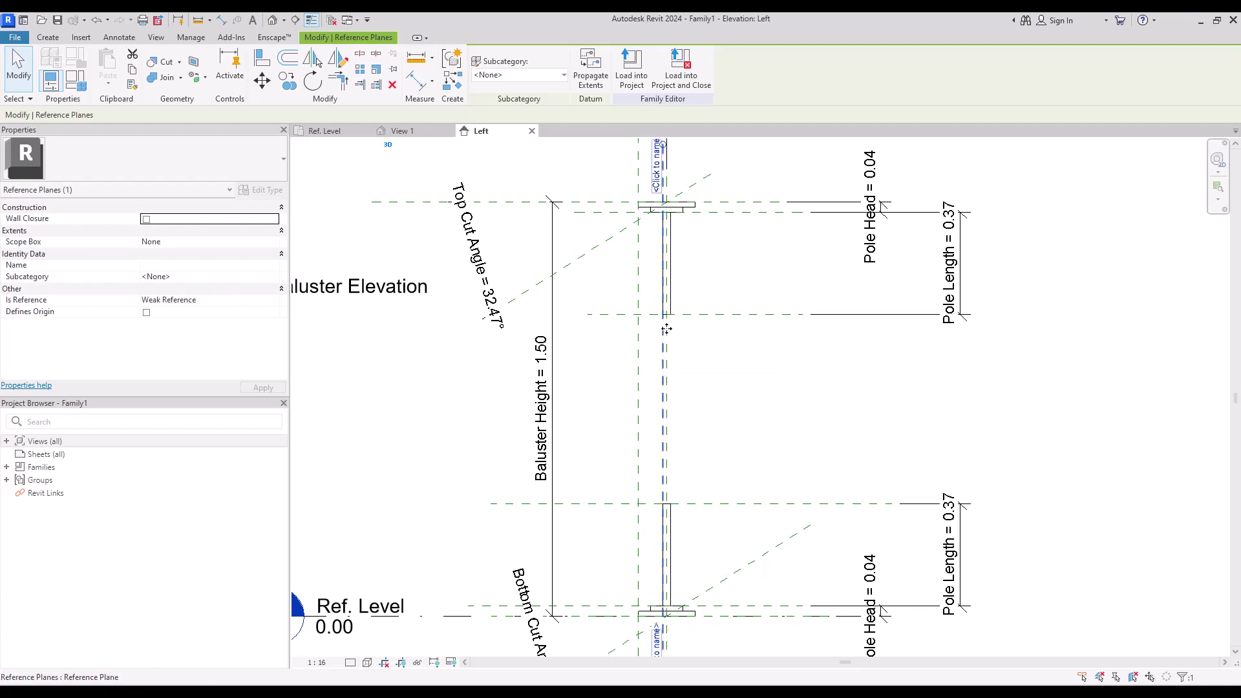
key("Escape")
- Nudge the upper Pole Head reference plane upward to reduce Pole Head to 0.03 m
left_click(760, 219)
key("Up")
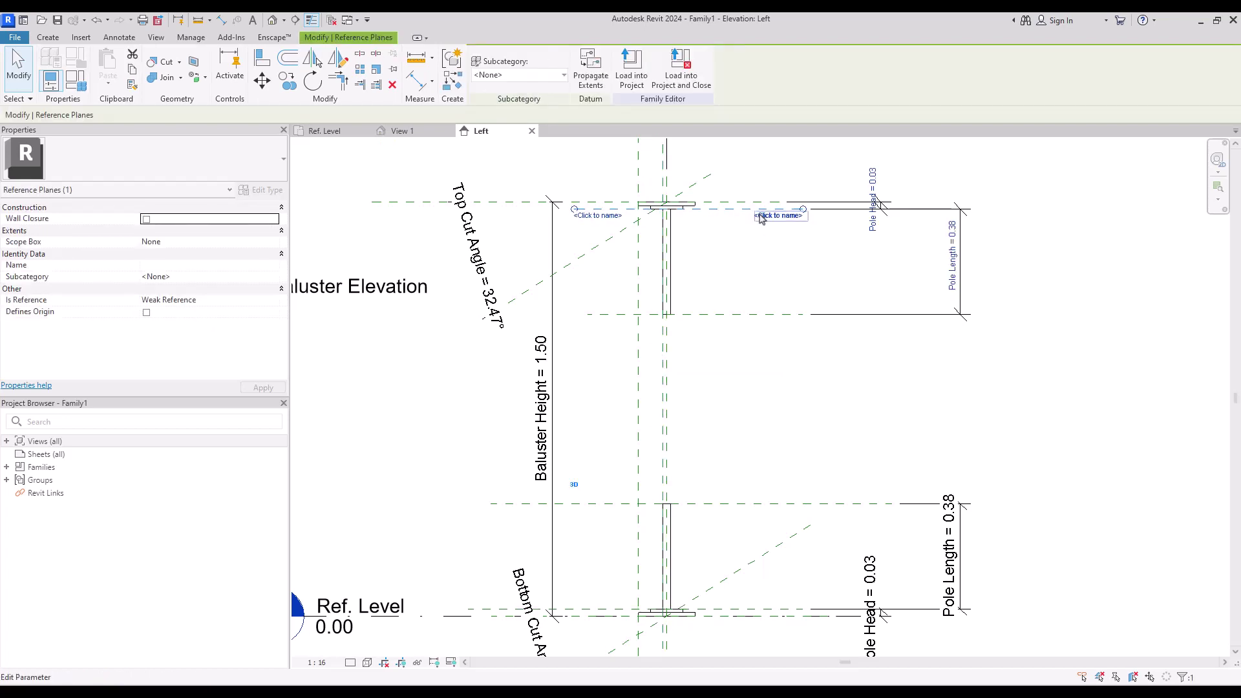
key("Escape")
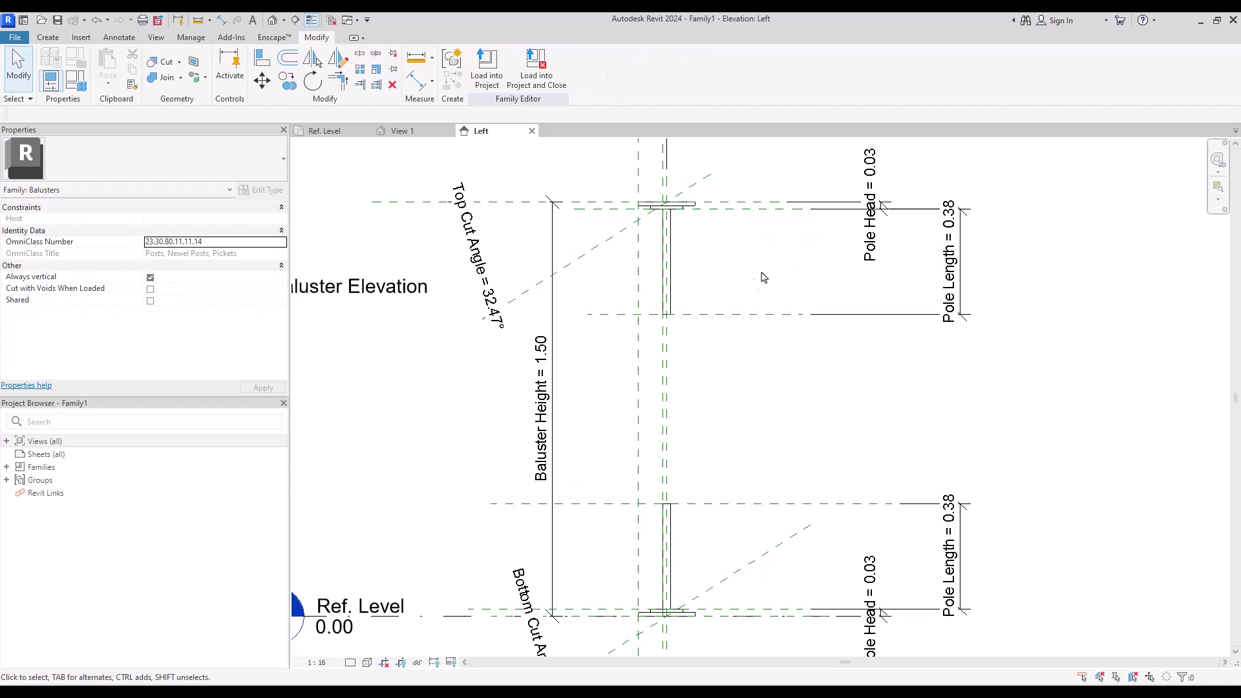
- Nudge the reference plane at the upper pole's free end to bring Pole Length to 0.32 m
left_click(732, 317)
key("Down")
key("Down")
key("Down")
key("Down")
key("Down")
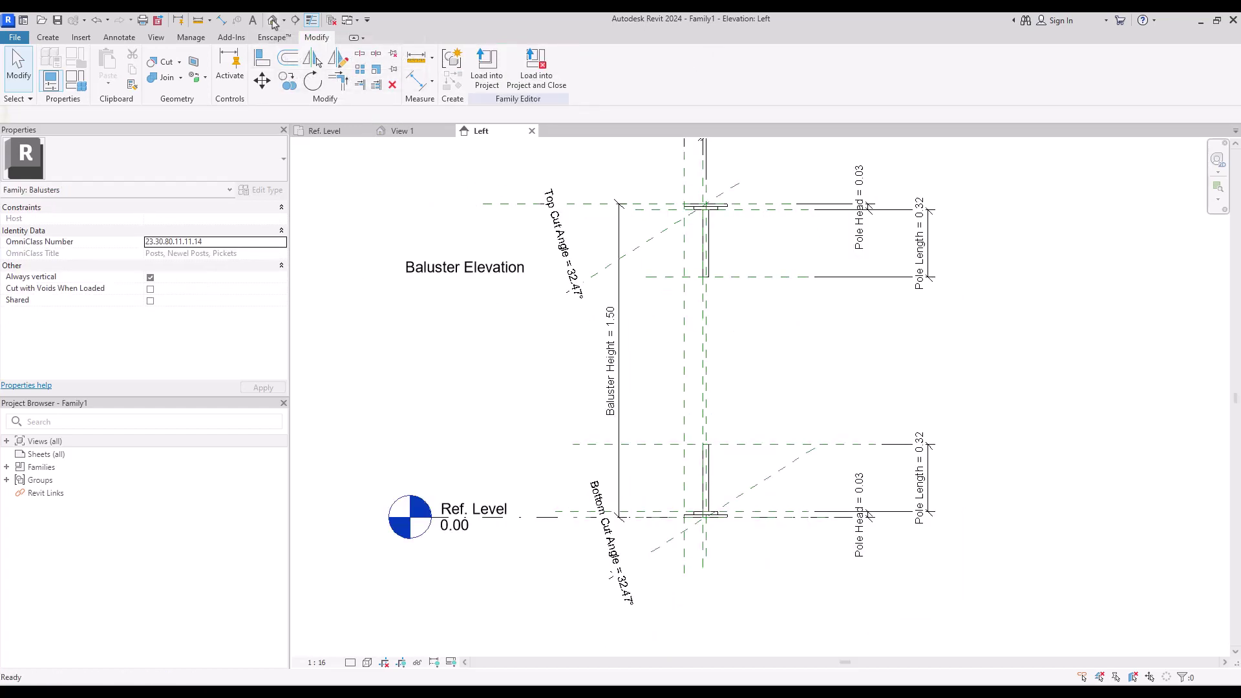
- Inspect the upper and lower revolved pole supports in the 3D view
left_click(272, 21)
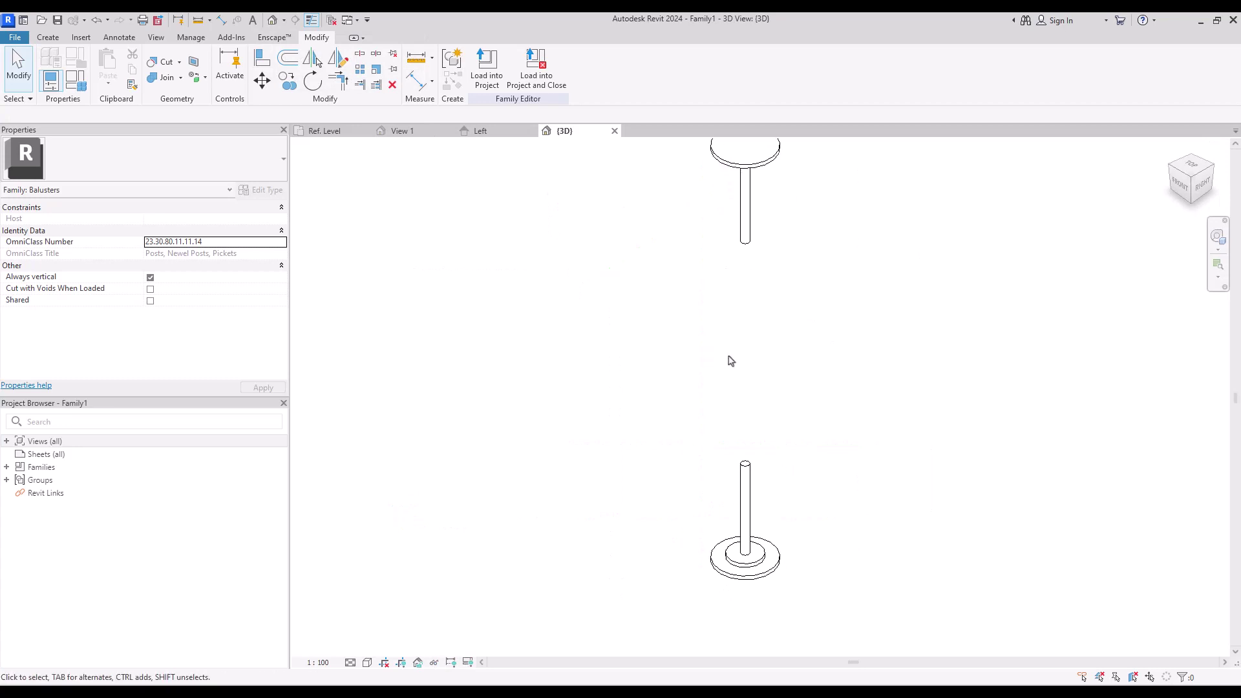
scroll(727, 368, "down", 2)
middle_click_drag(840, 333, 833, 362)
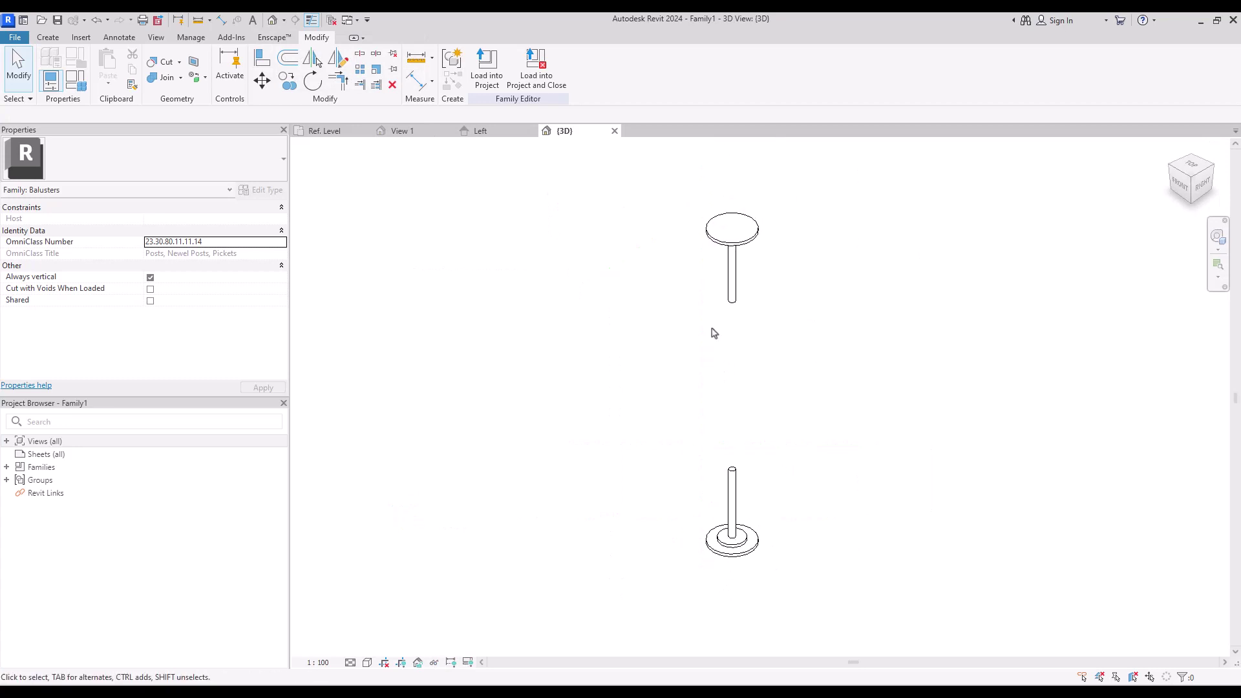
- In the Left elevation, start a reference plane and create a new Reference Planes subcategory named Red
left_click(480, 131)
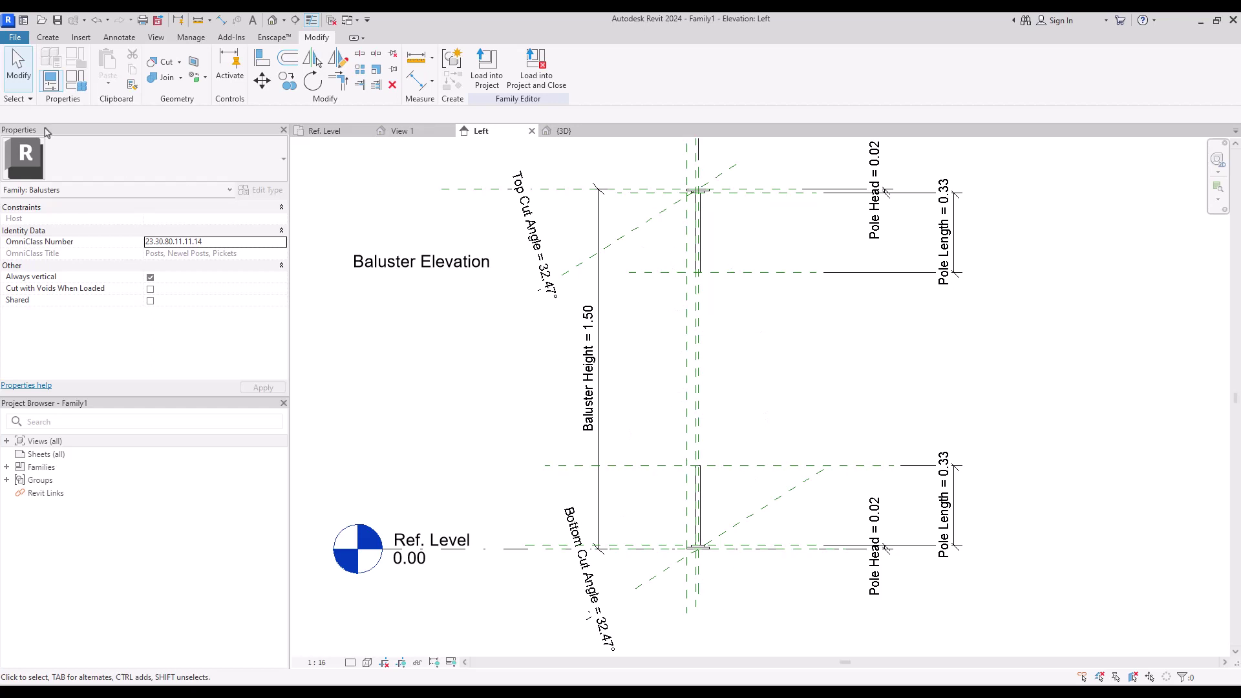
left_click(46, 38)
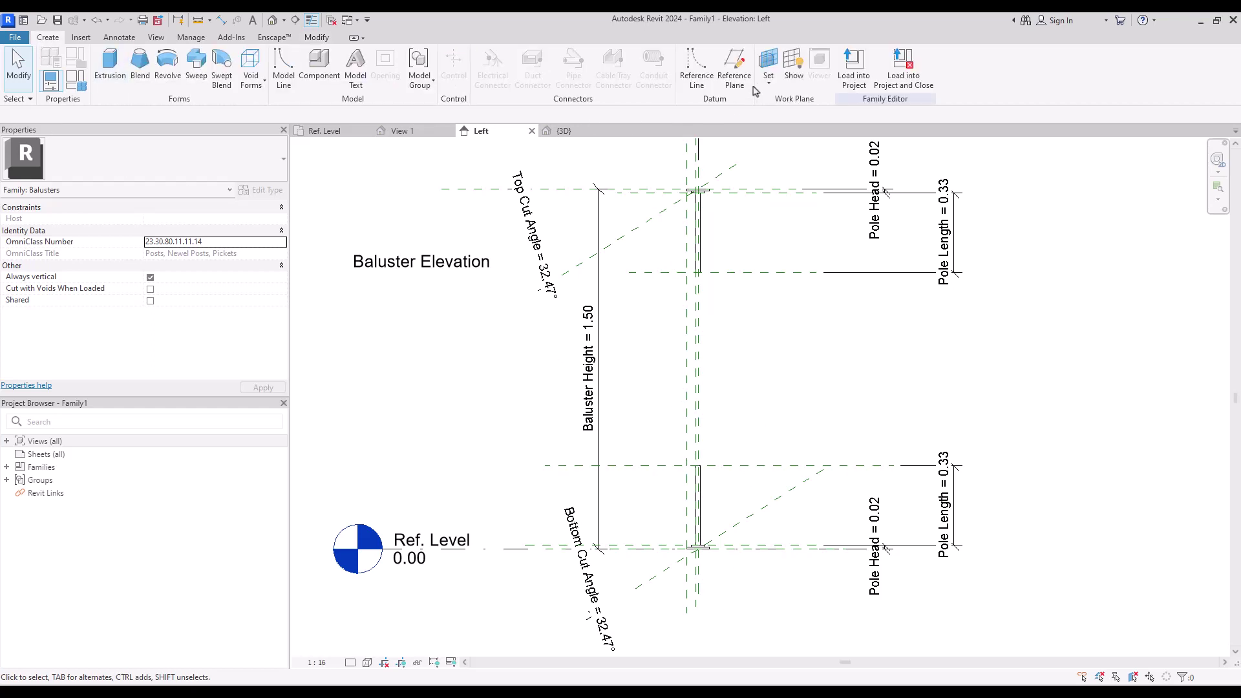
left_click(735, 72)
left_click(645, 75)
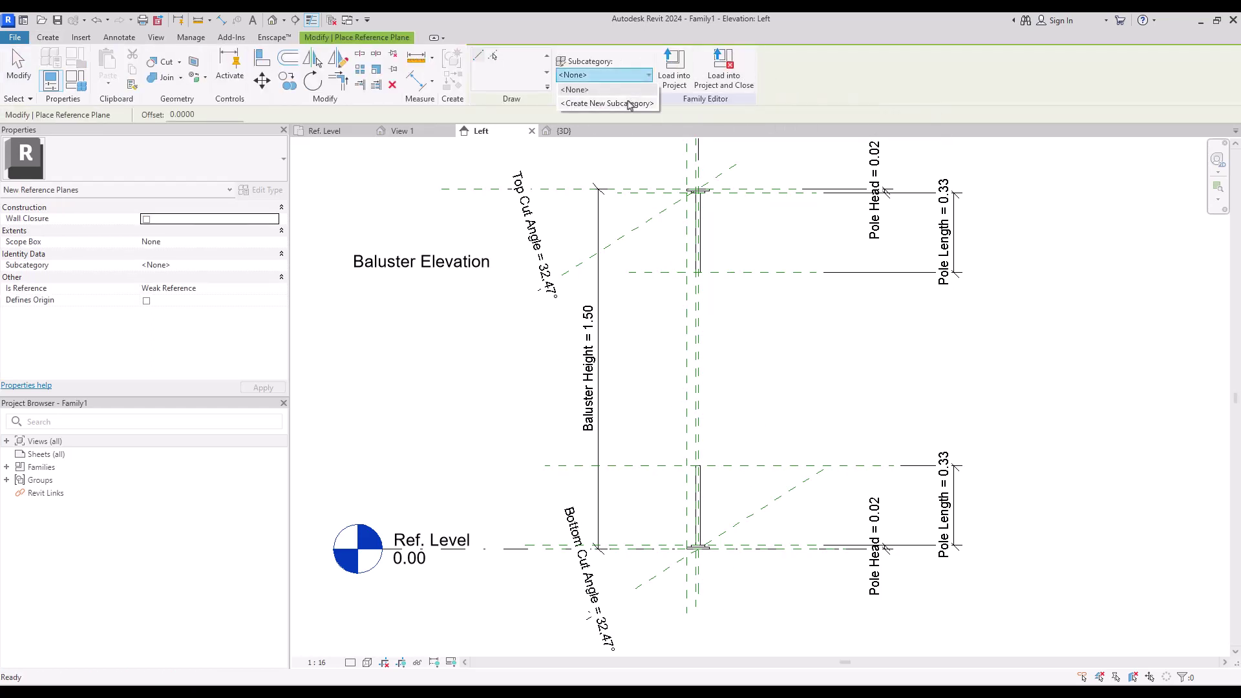
left_click(625, 104)
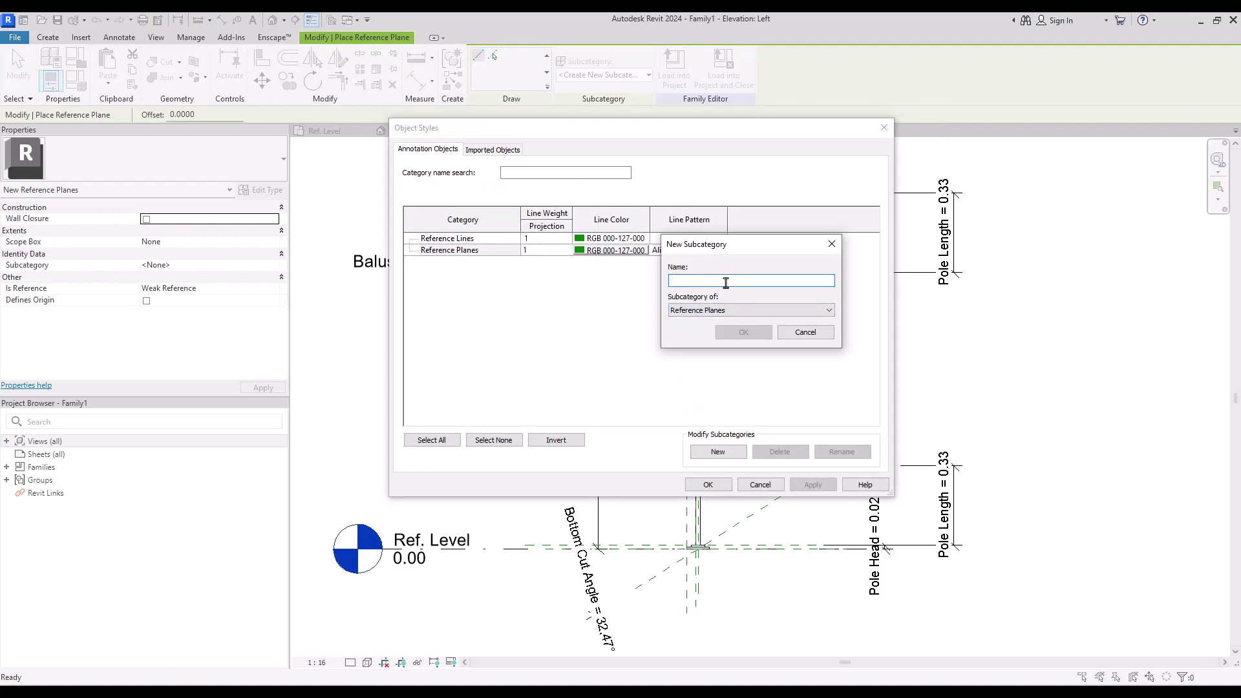
type("Red")
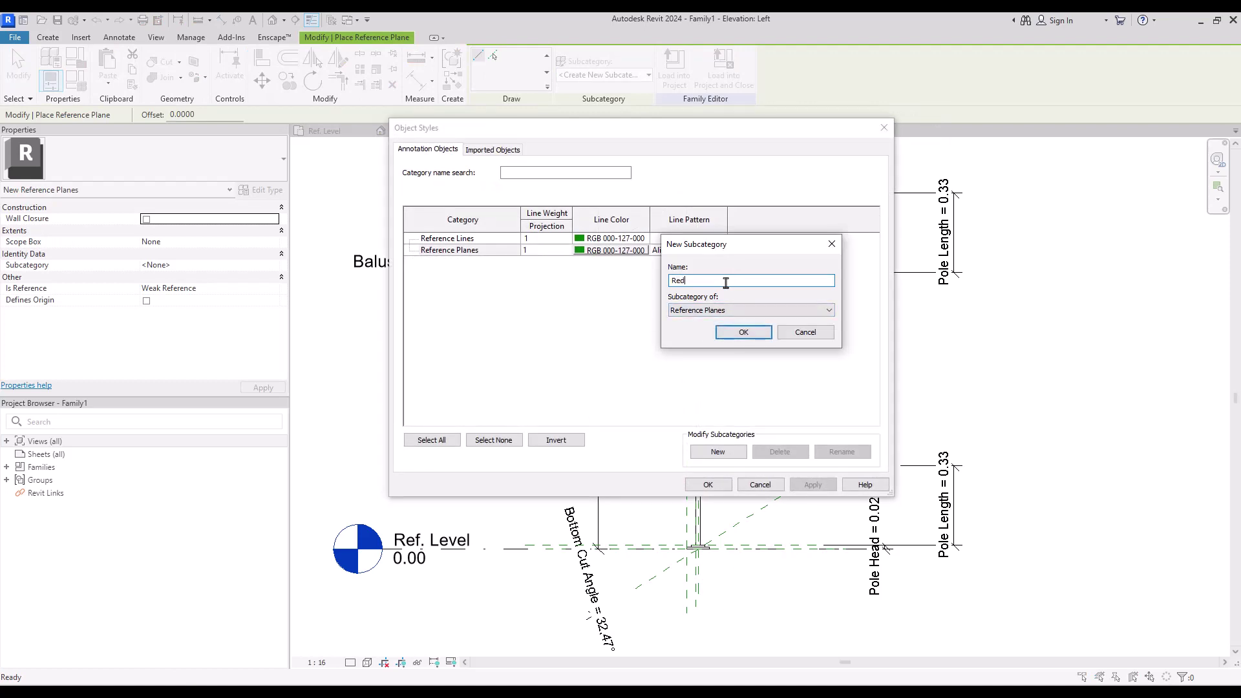
left_click(743, 332)
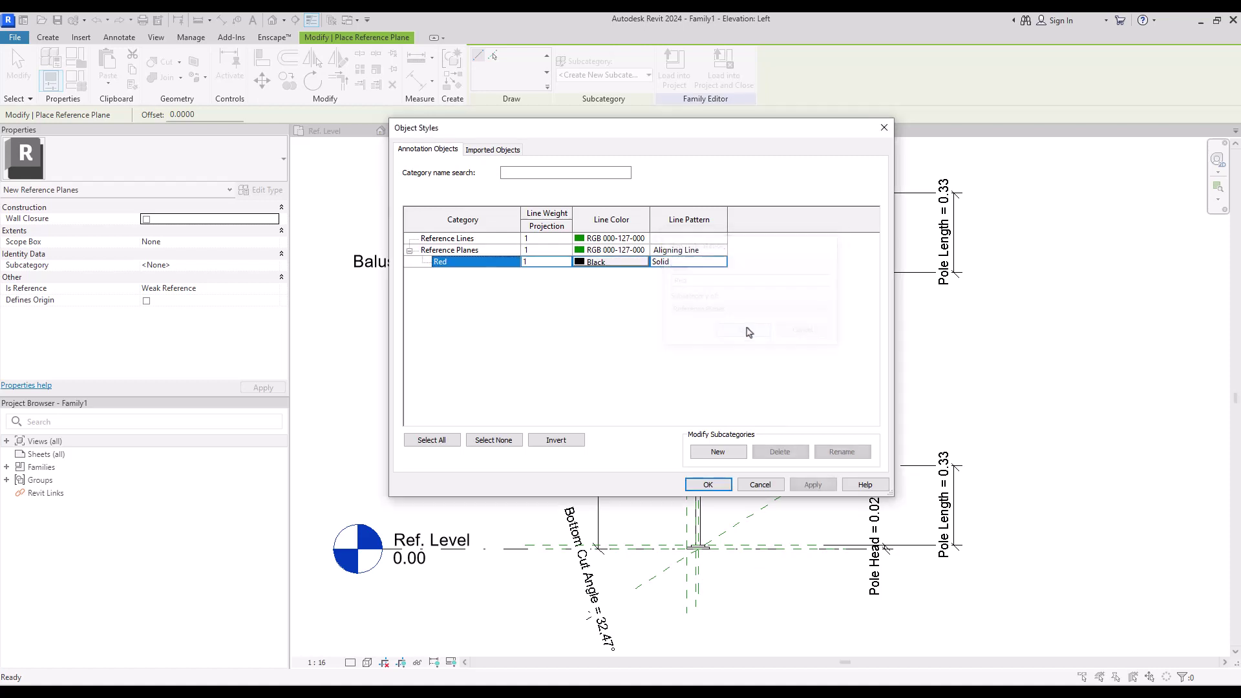
- Give the Red subcategory a red line colour and the Aligning Line pattern
left_click(582, 263)
left_click(582, 263)
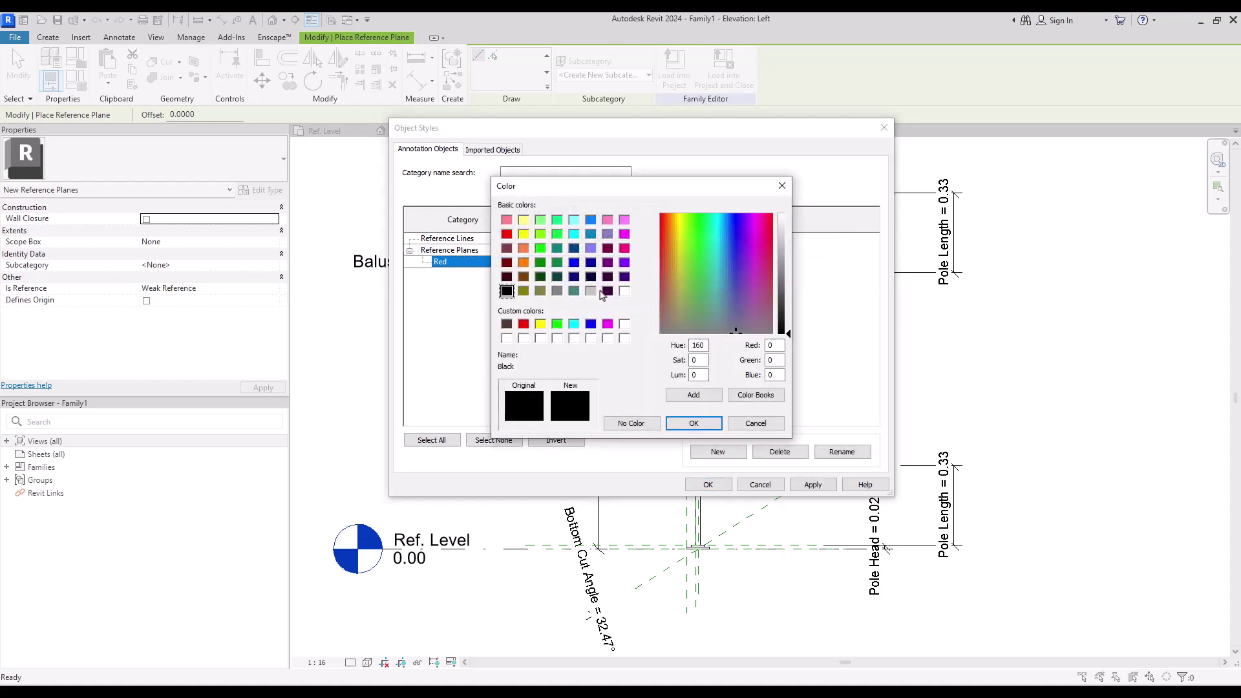
left_click(507, 234)
left_click(683, 425)
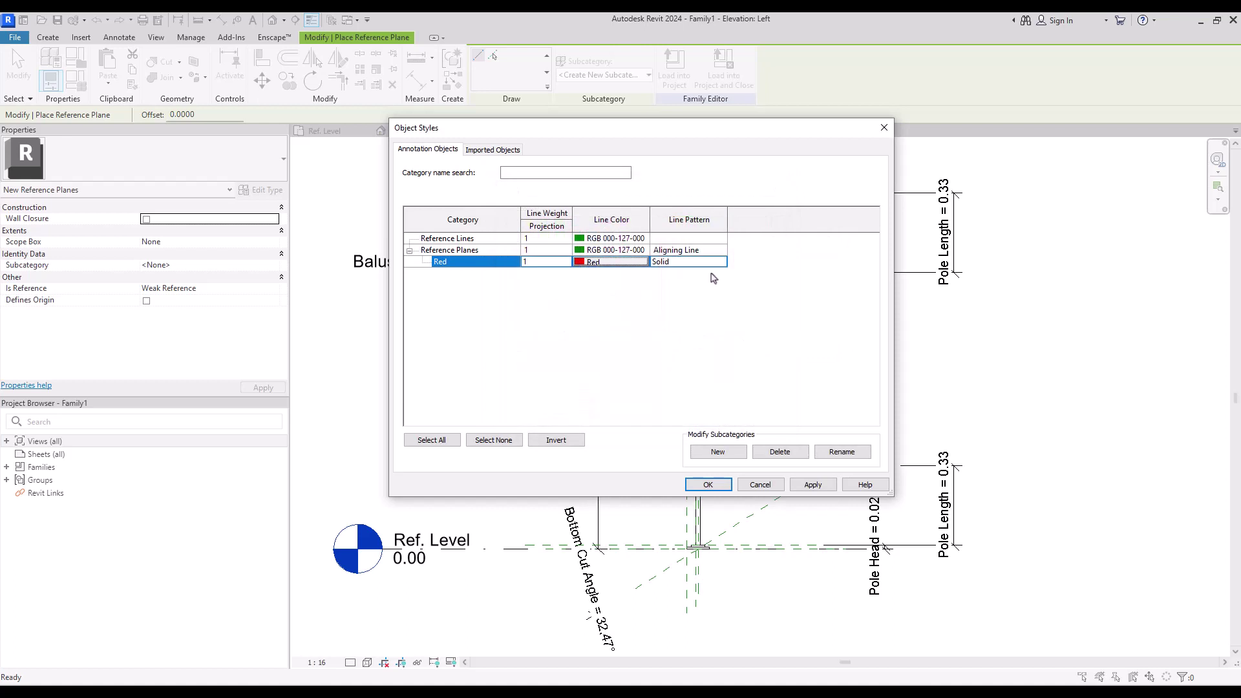
left_click(723, 265)
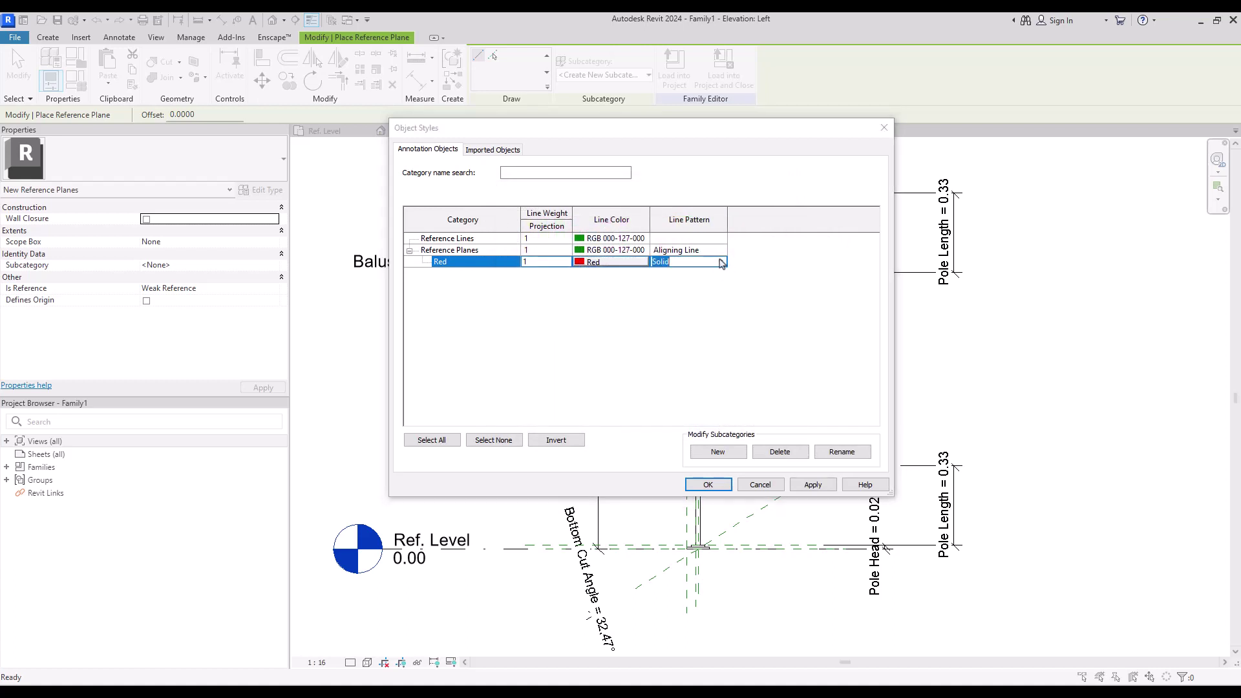
left_click(721, 262)
left_click(675, 272)
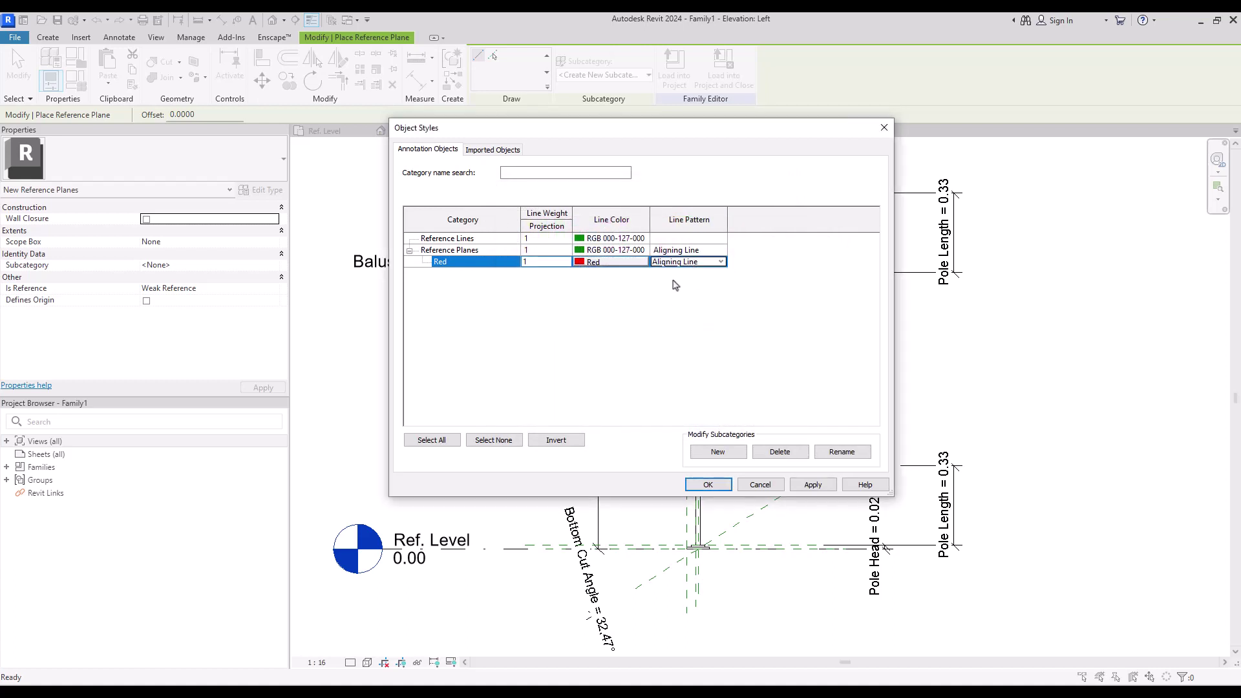
left_click(709, 485)
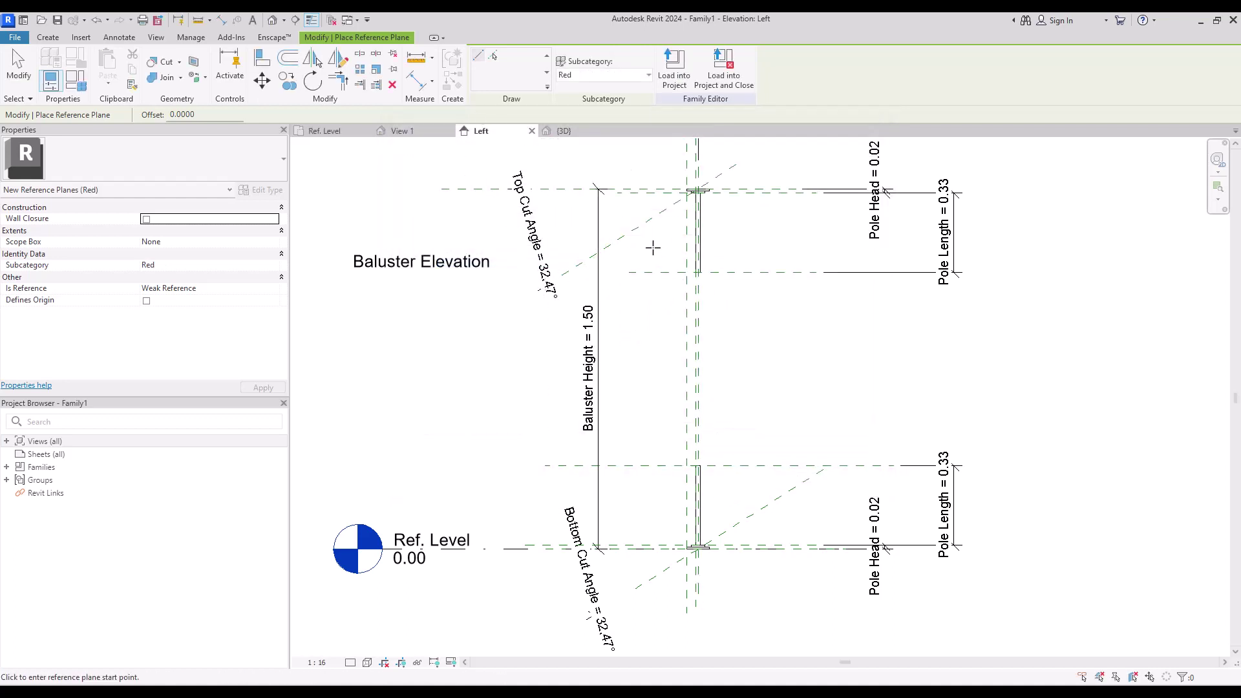
- Draw two vertical Red reference planes between the poles, about 0.19 m and 0.21 m on either side of the centre plane
left_click(652, 248)
left_click(650, 491)
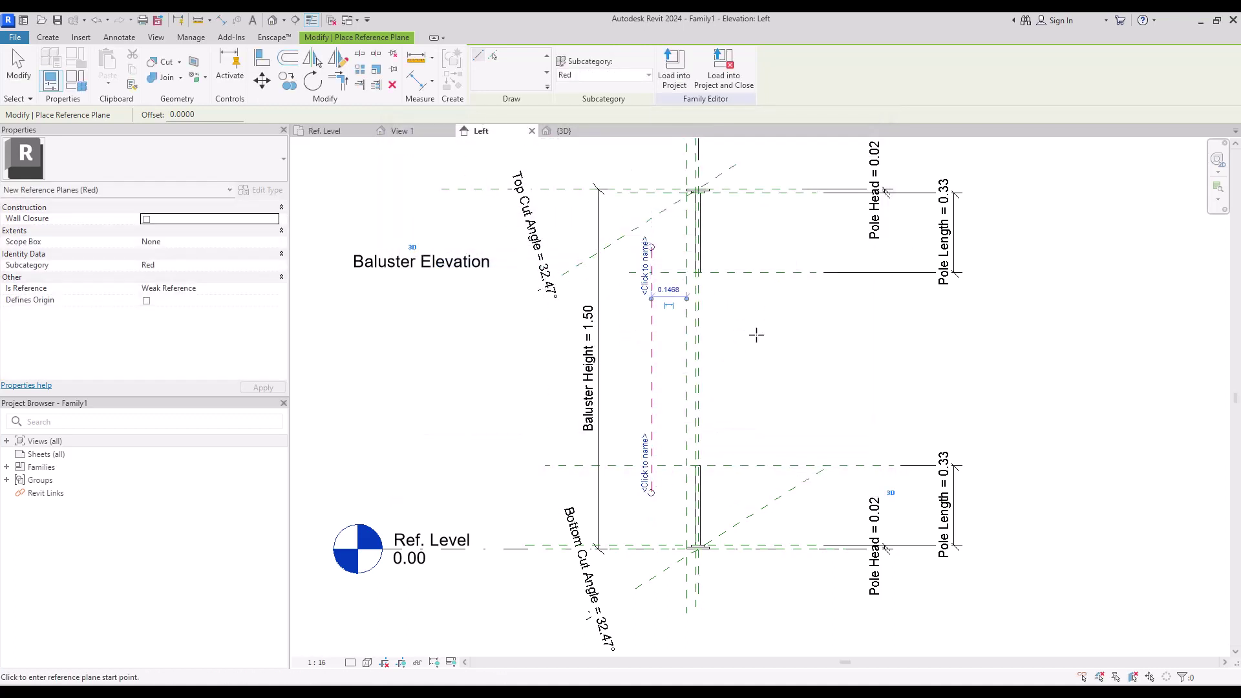
left_click(749, 247)
left_click(747, 503)
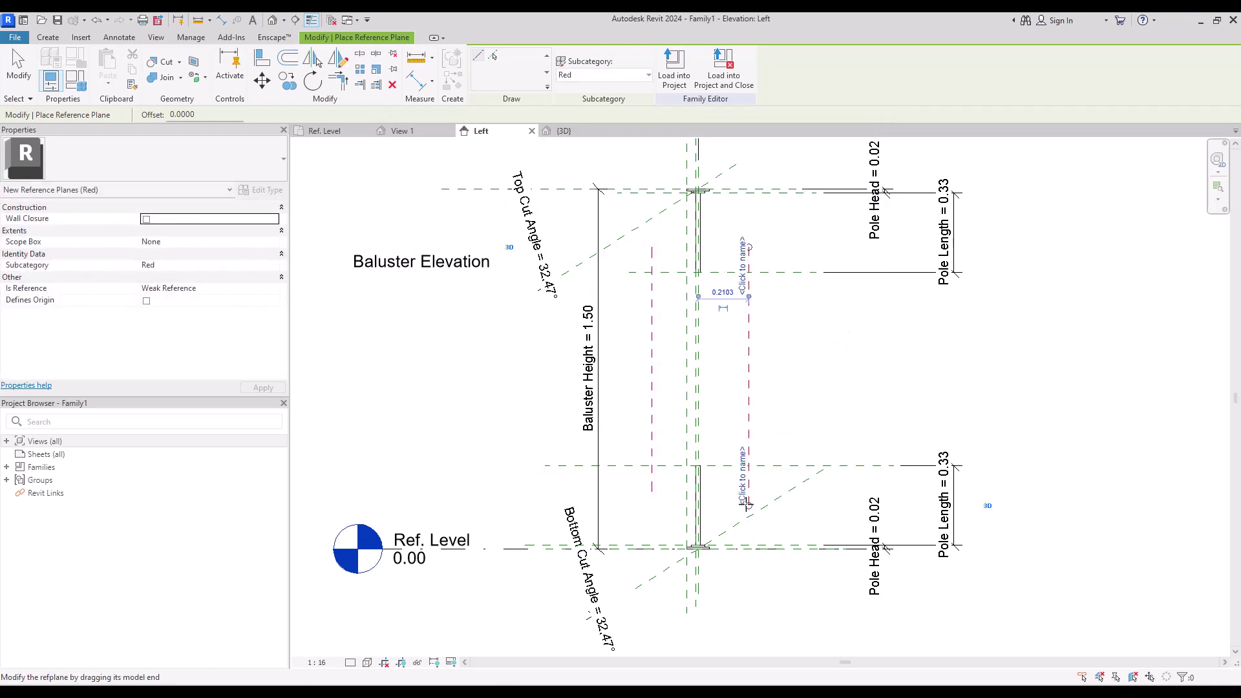
key("Escape")
key("Escape")
- Dimension both red reference planes to the centre plane in one string and make the spacing equal
key("d")
key("i")
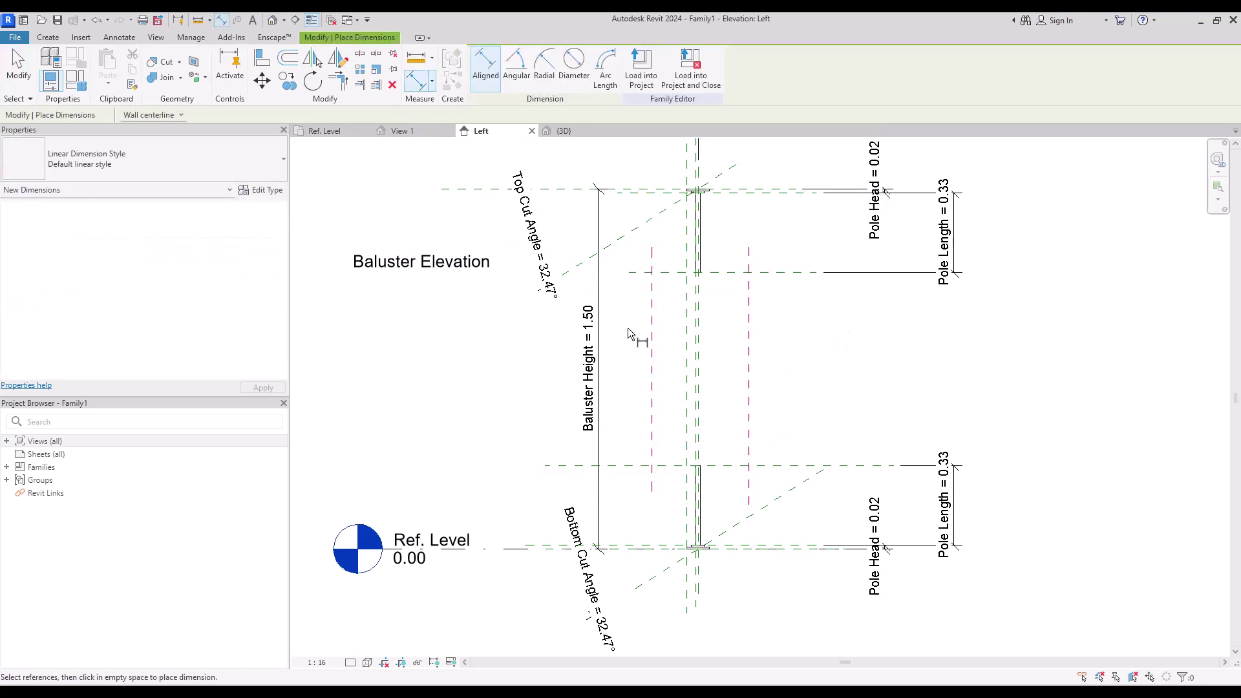
left_click(652, 330)
left_click(696, 330)
left_click(749, 336)
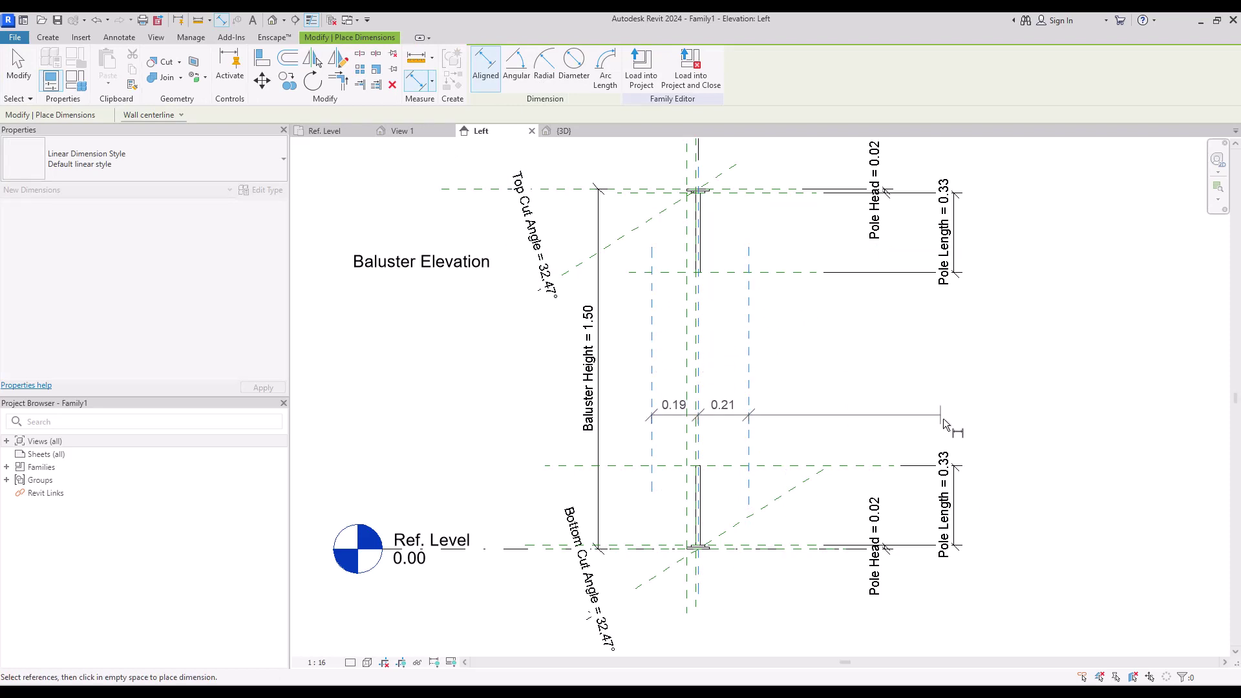
left_click(1053, 497)
left_click(730, 470)
- Dimension the overall distance between the two red reference planes and label it with a new type parameter, Center W
left_click(647, 355)
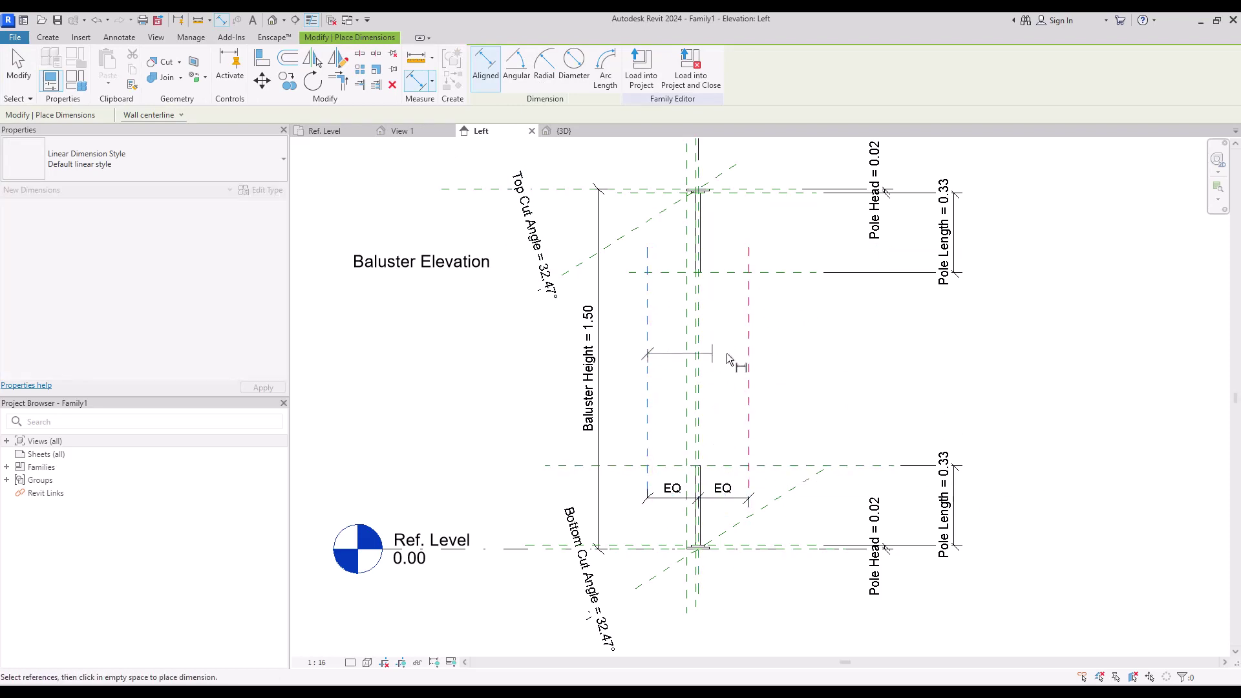
left_click(743, 362)
left_click(829, 524)
key("Escape")
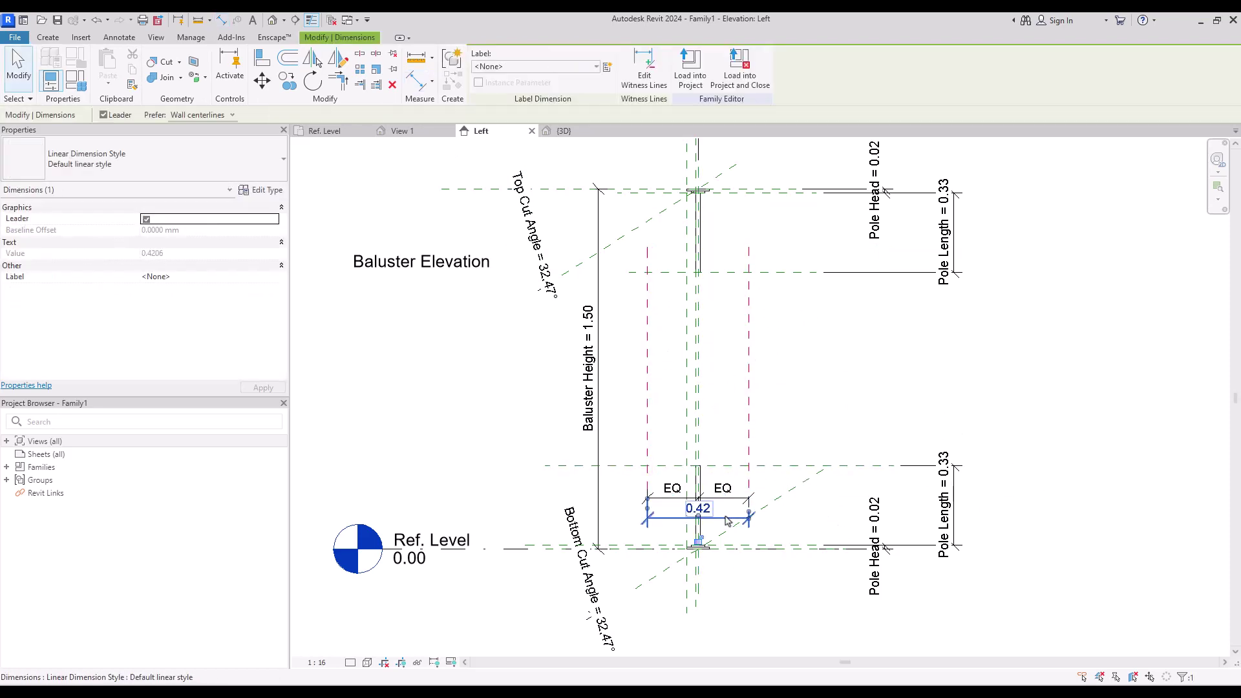
left_click(607, 66)
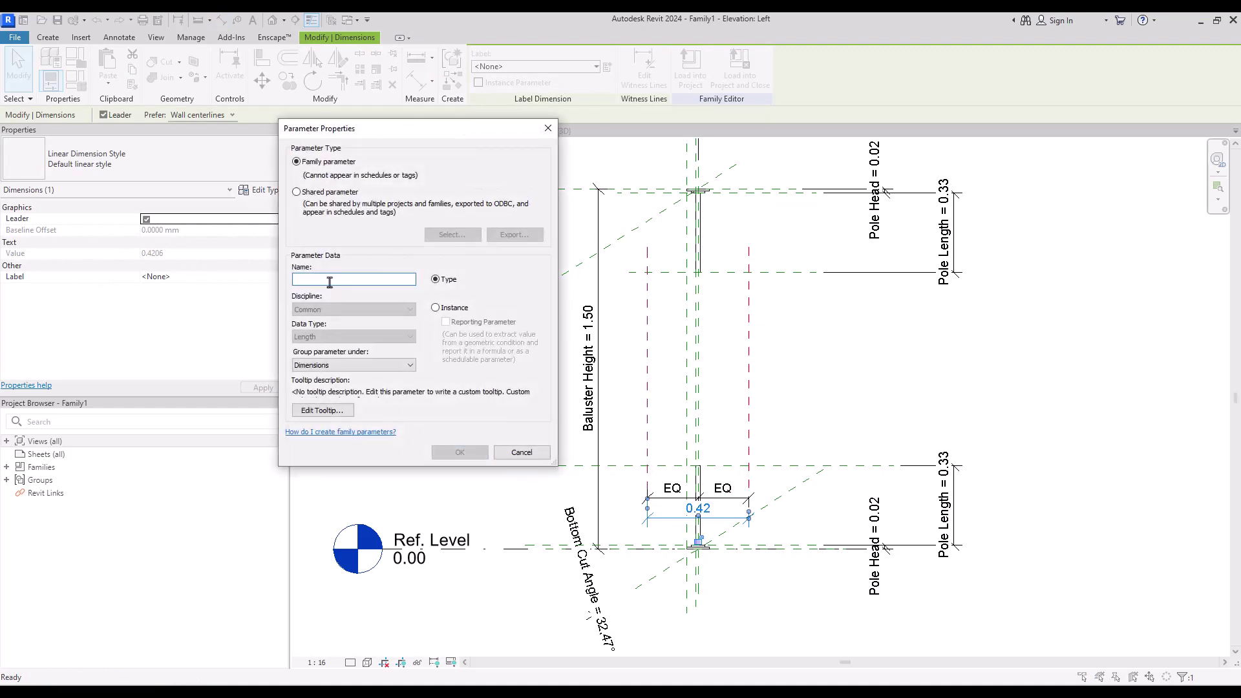
type("Center W")
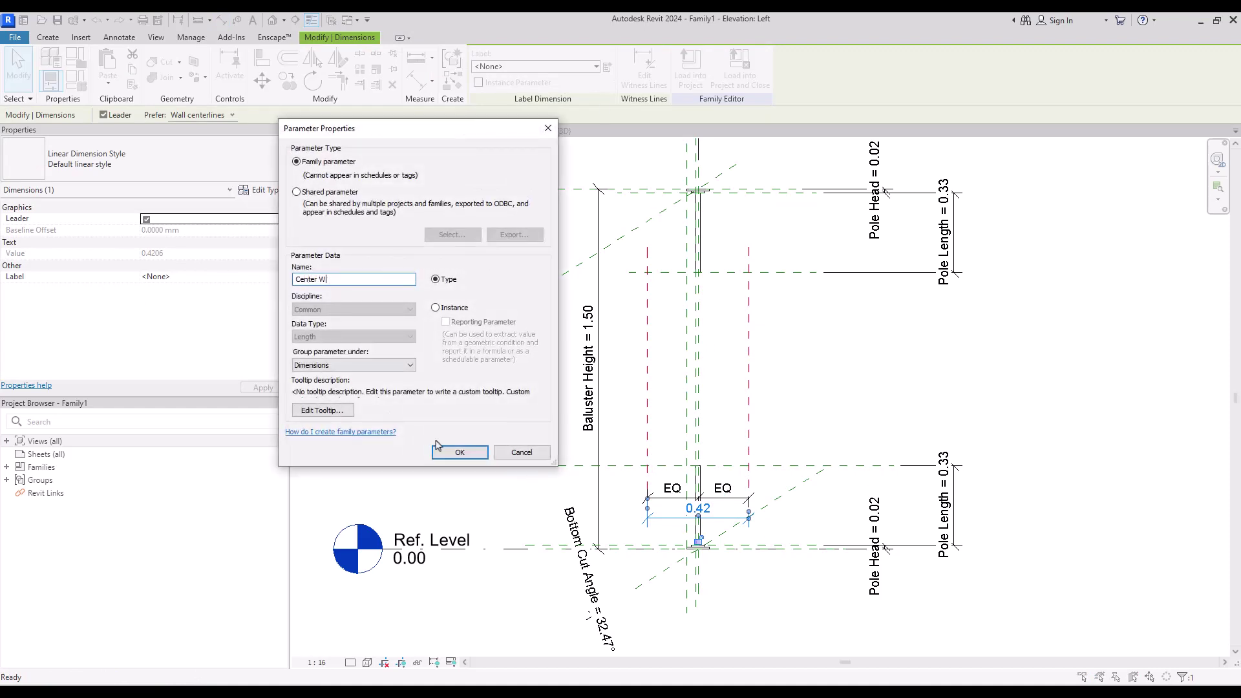
left_click(440, 450)
key("Escape")
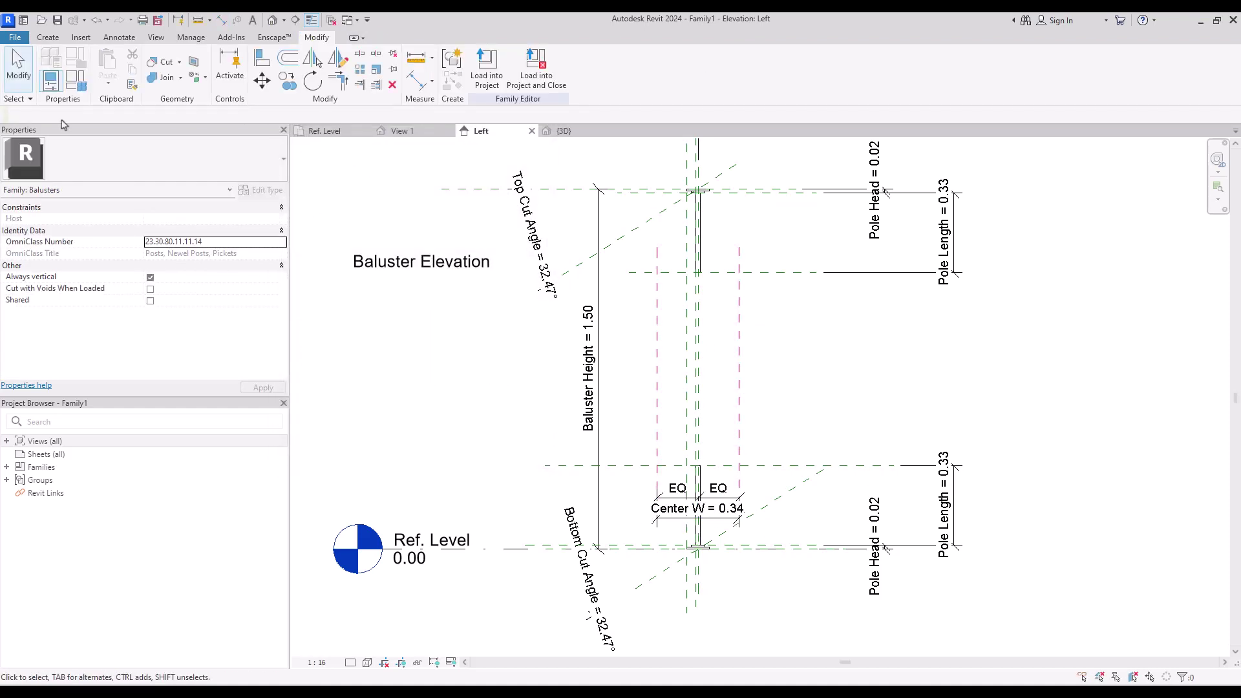
- Start an extrusion on the Center (Left/Right) reference plane and sketch a rectangle bounded by the red planes and the pole-end planes
left_click(49, 37)
left_click(110, 68)
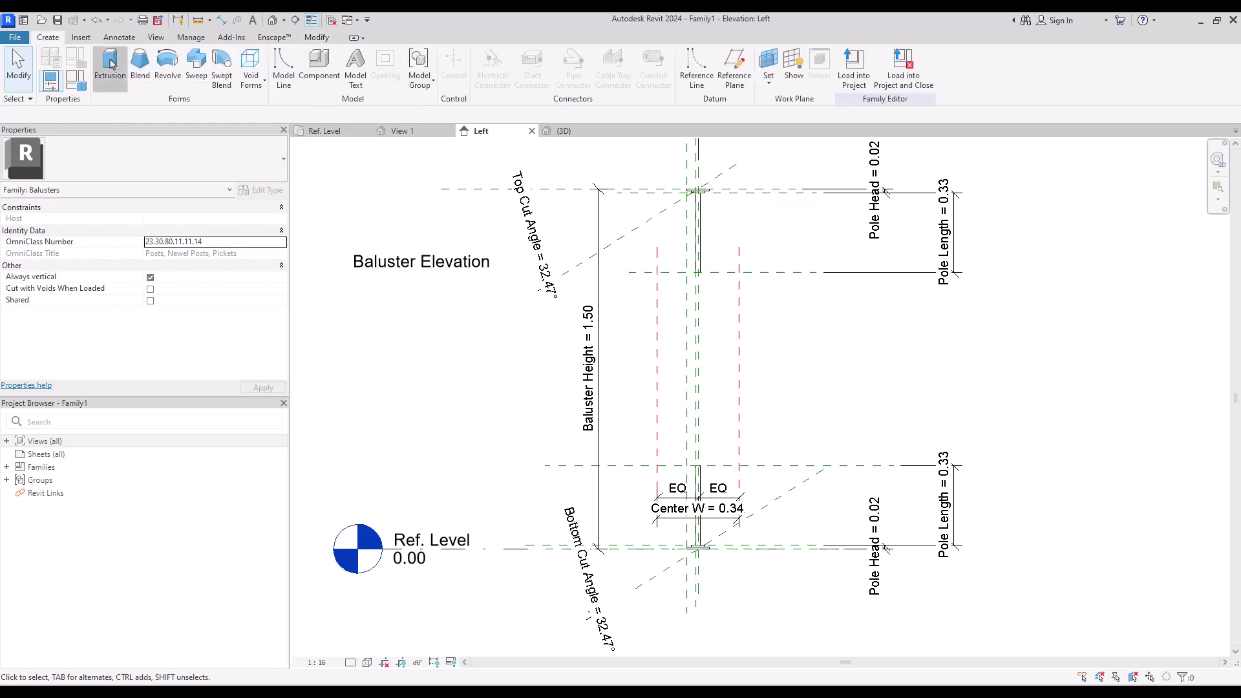
left_click(613, 269)
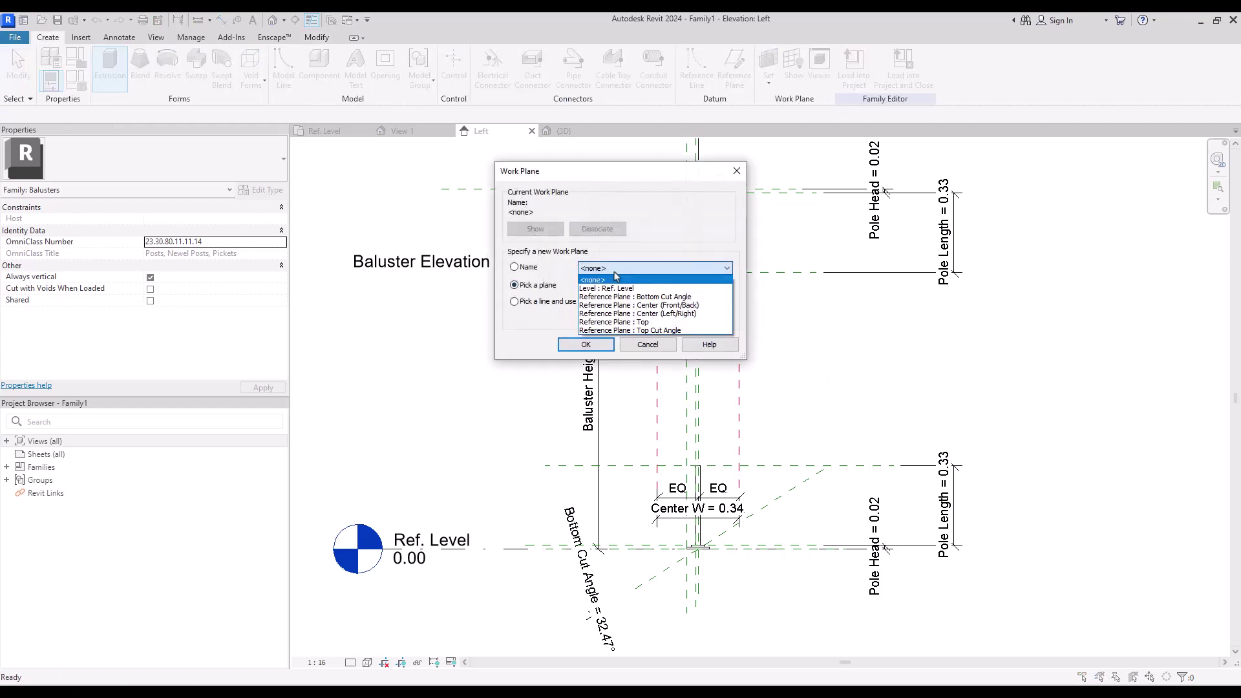
left_click(624, 313)
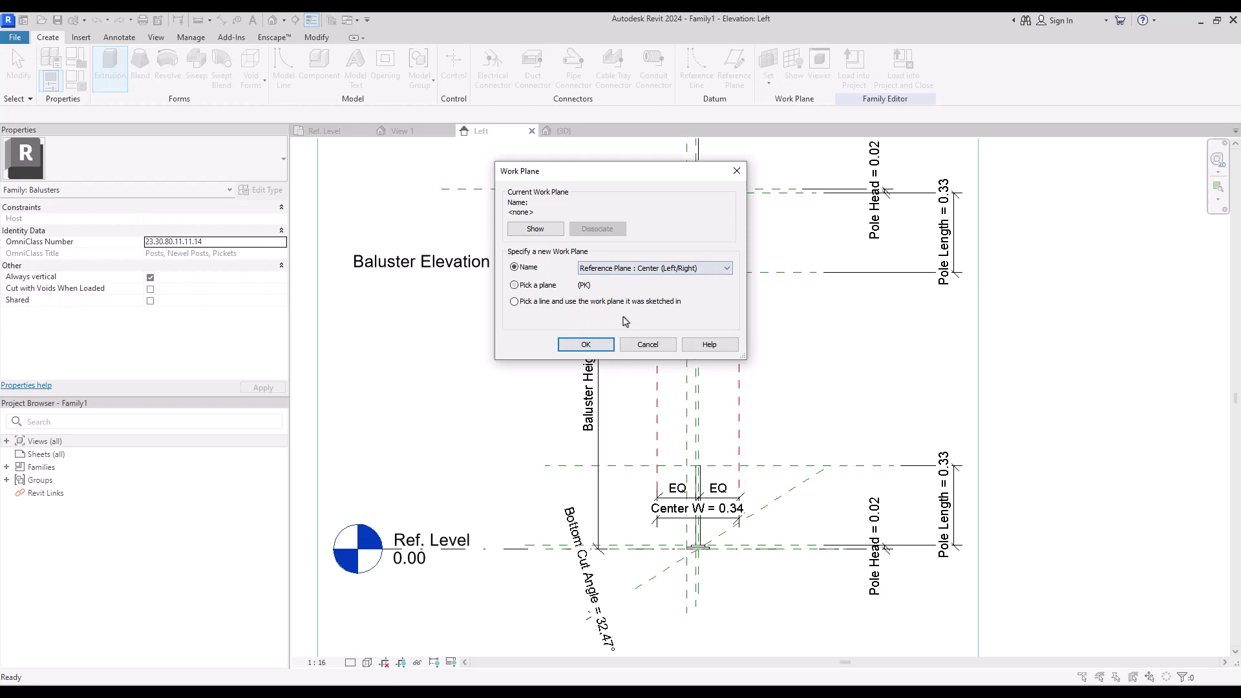
left_click(593, 344)
left_click(520, 55)
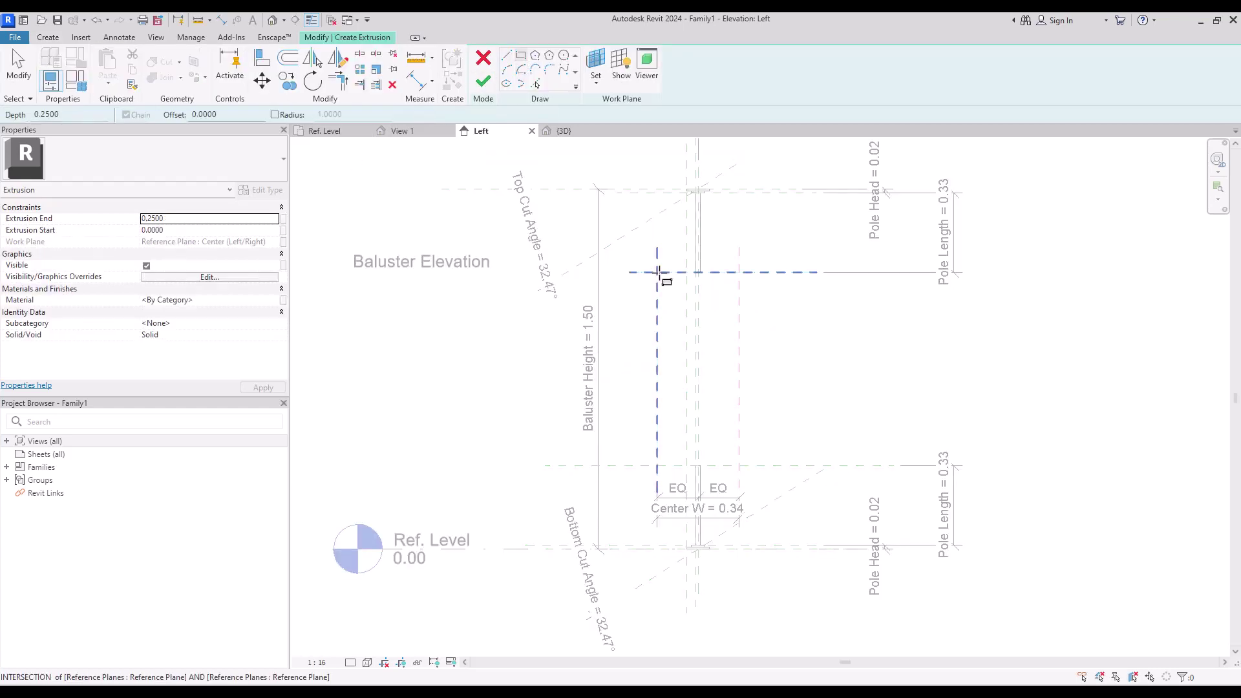
left_click(658, 272)
left_click(739, 466)
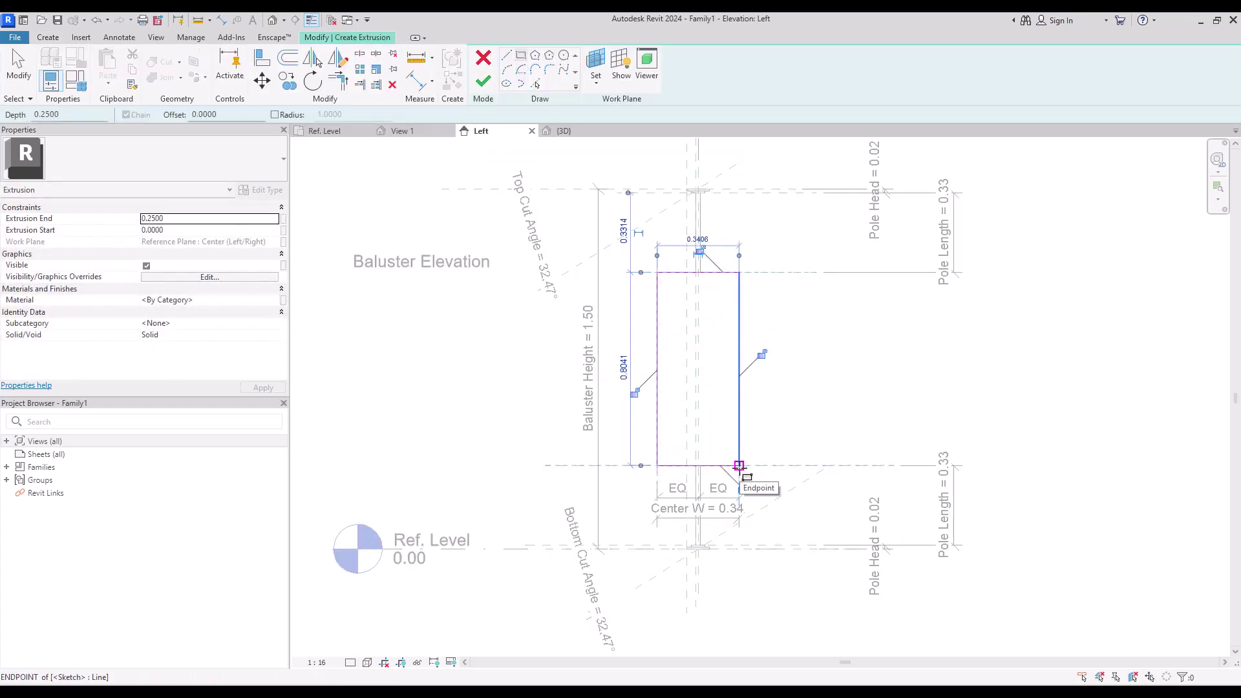
- Draw a start-end-radius arc of about 0.17 m radius between the rectangle's vertical sides, bulging up to its upper edge
middle_click_drag(743, 301, 772, 276)
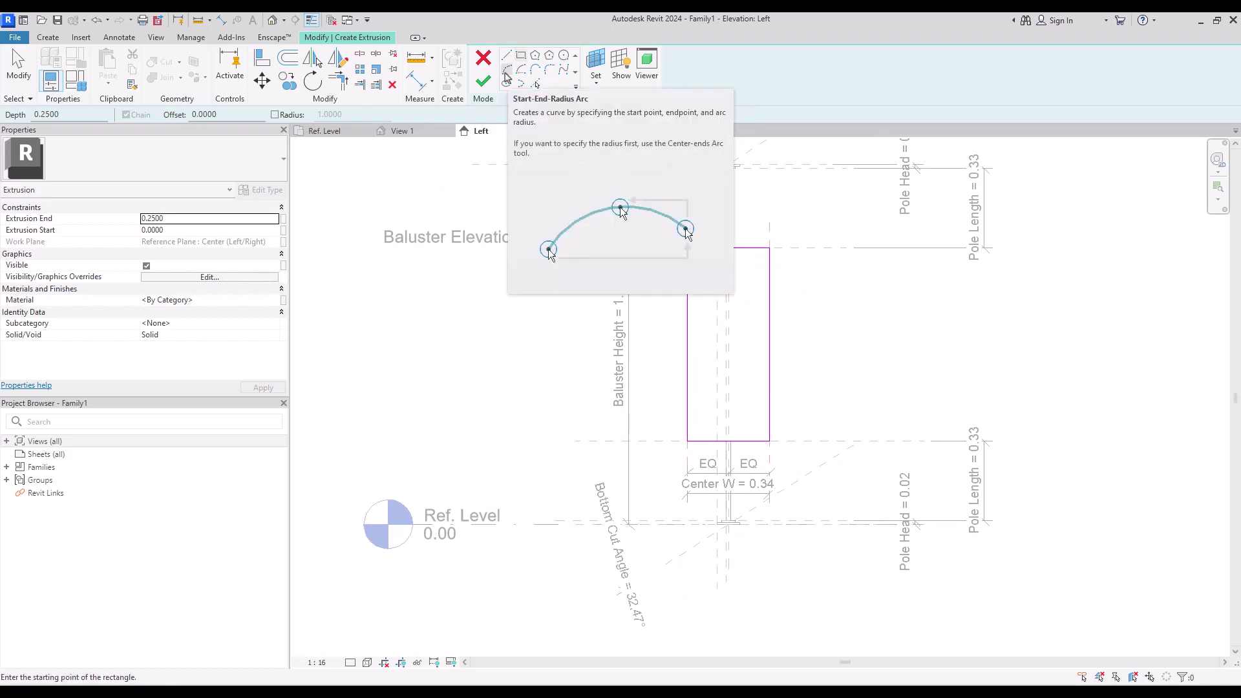
left_click(506, 71)
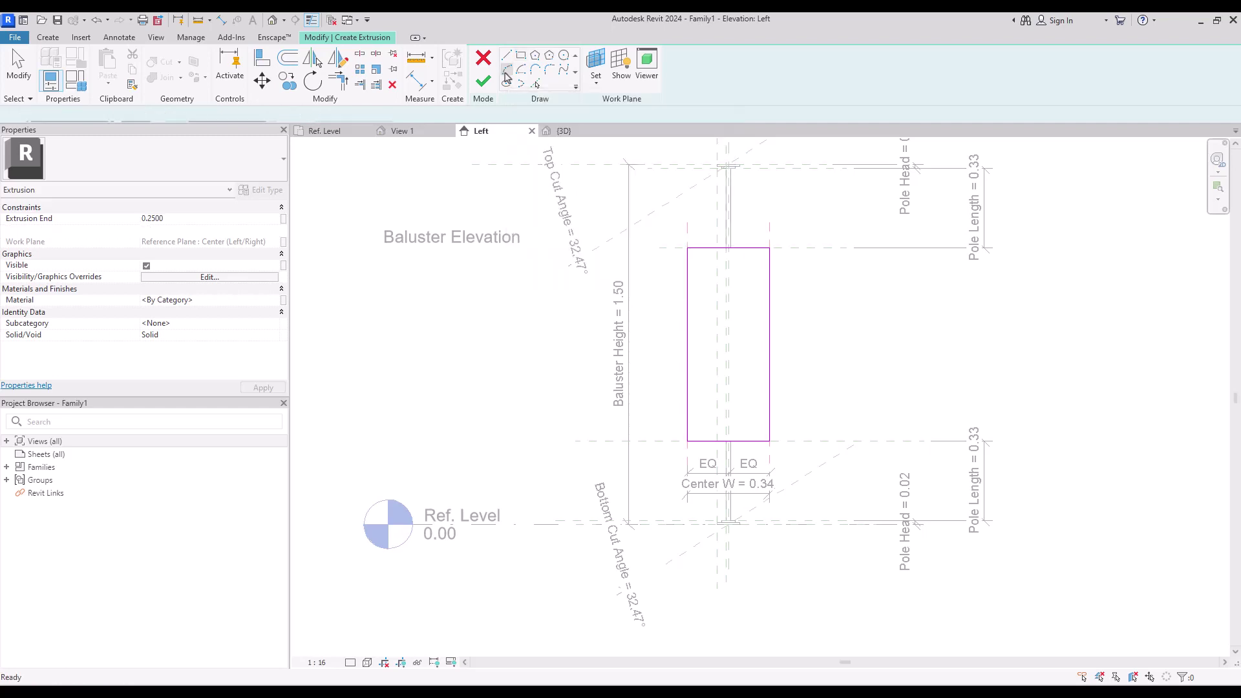
left_click(688, 286)
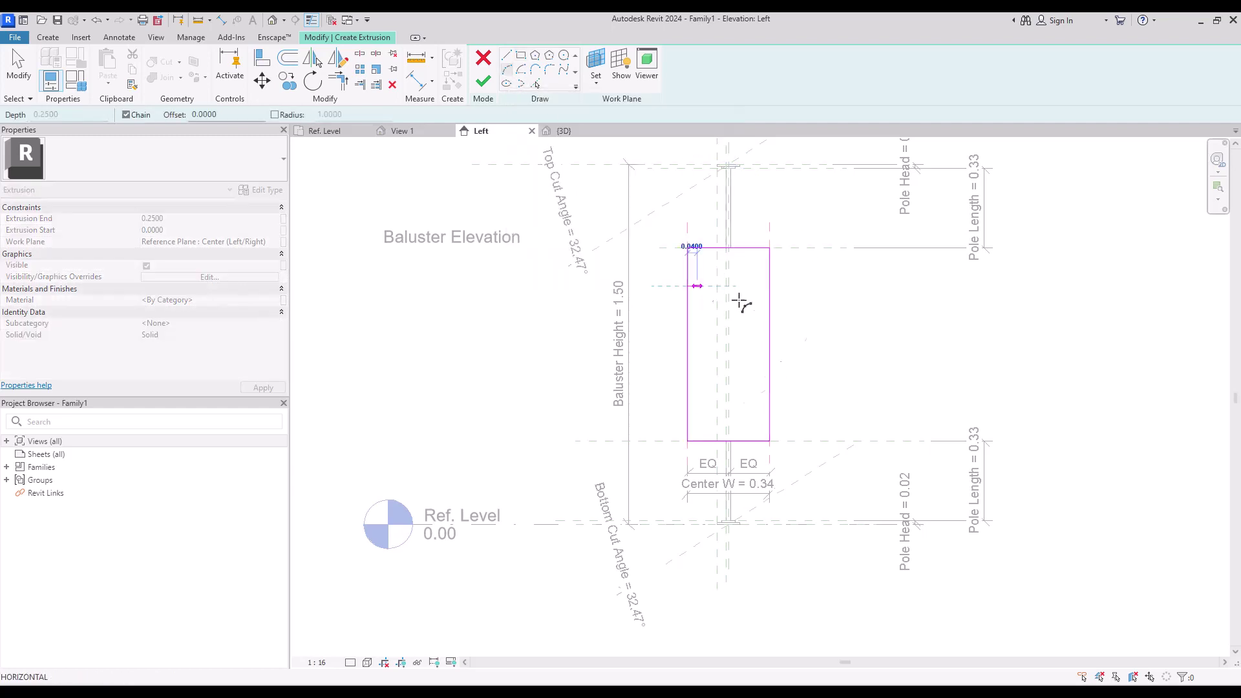
left_click(768, 286)
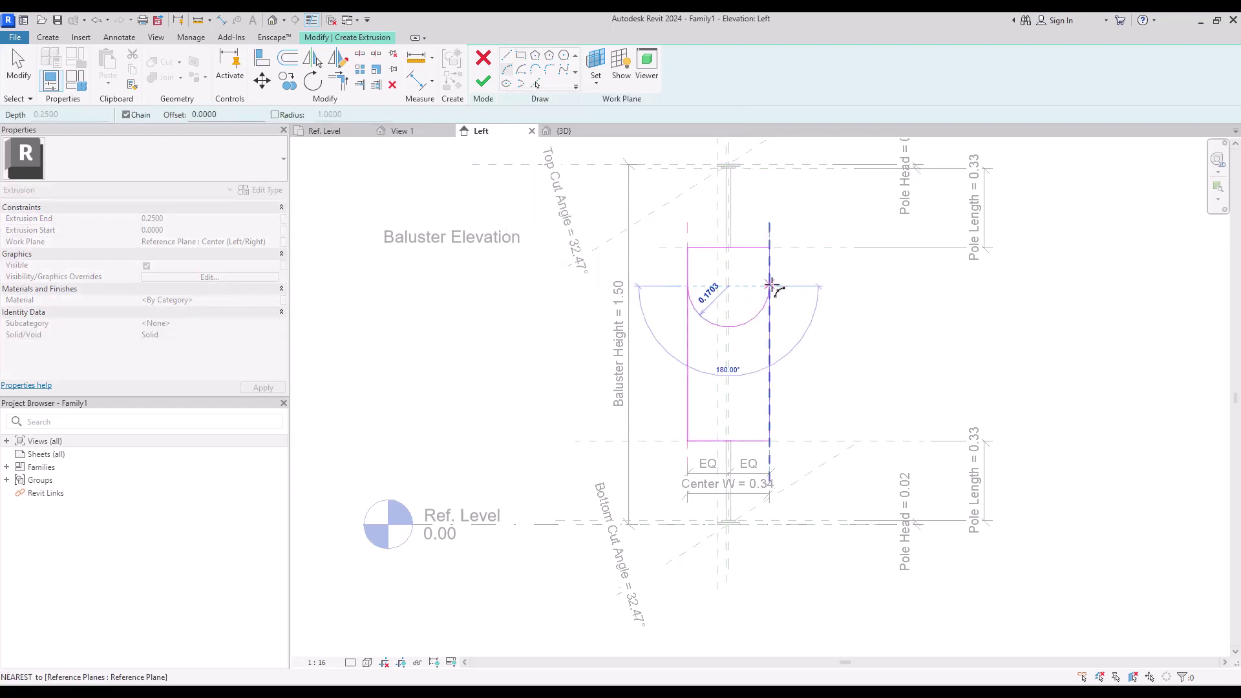
left_click(738, 248)
key("Escape")
key("Escape")
- Move the arc down so its apex meets the midpoint of the rectangle's upper edge
left_click(728, 246)
scroll(728, 247, "up", 3)
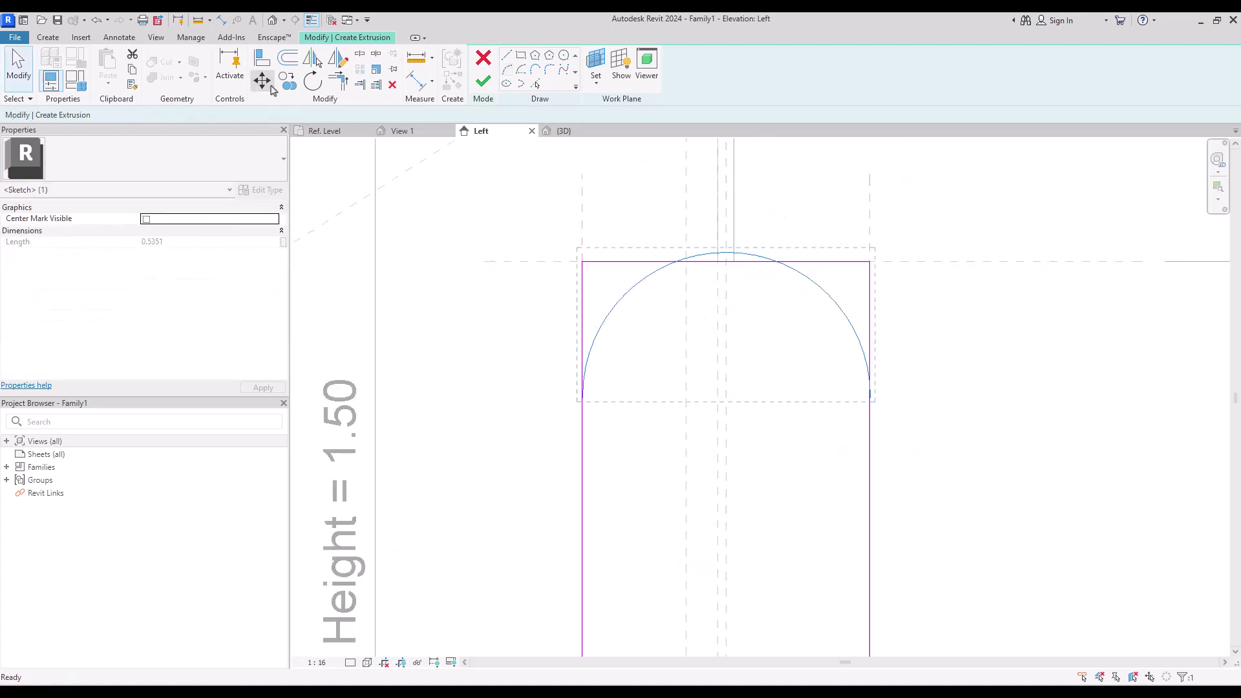
key("m")
key("v")
left_click(726, 251)
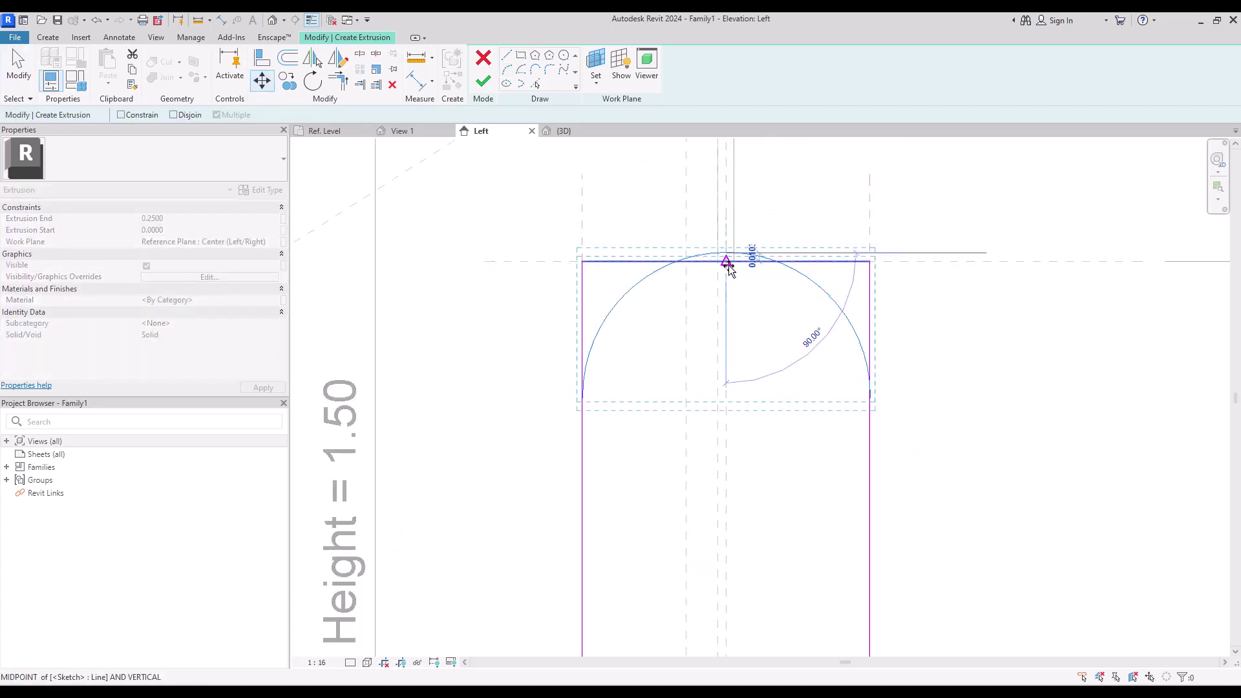
left_click(726, 262)
key("Escape")
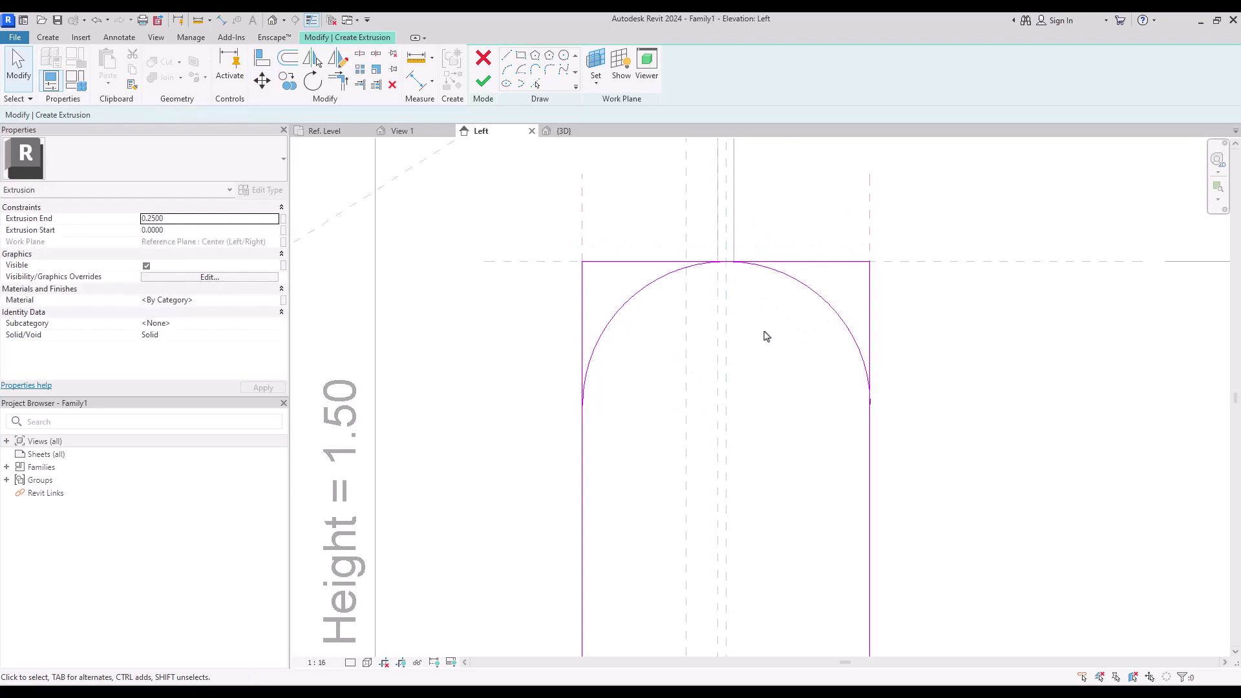
- Delete the rectangle's upper edge and shorten the arc to a 90° quarter arc ending at the centre plane
left_click(820, 267)
key("Delete")
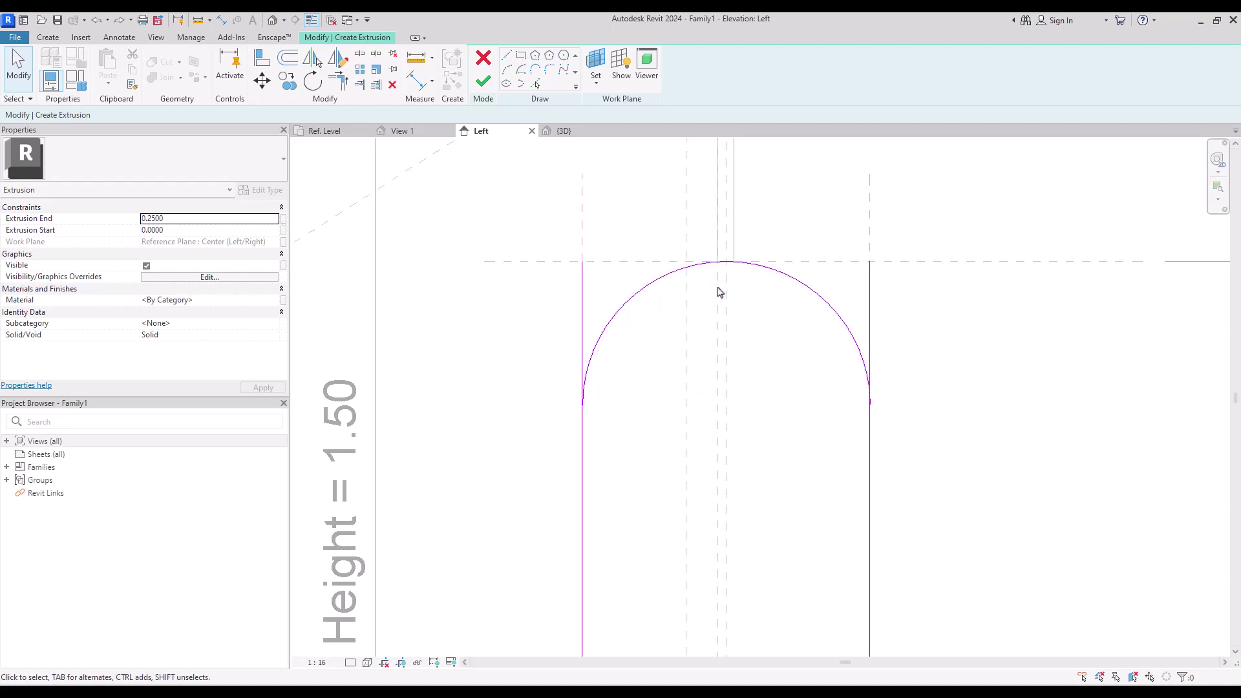
left_click(789, 279)
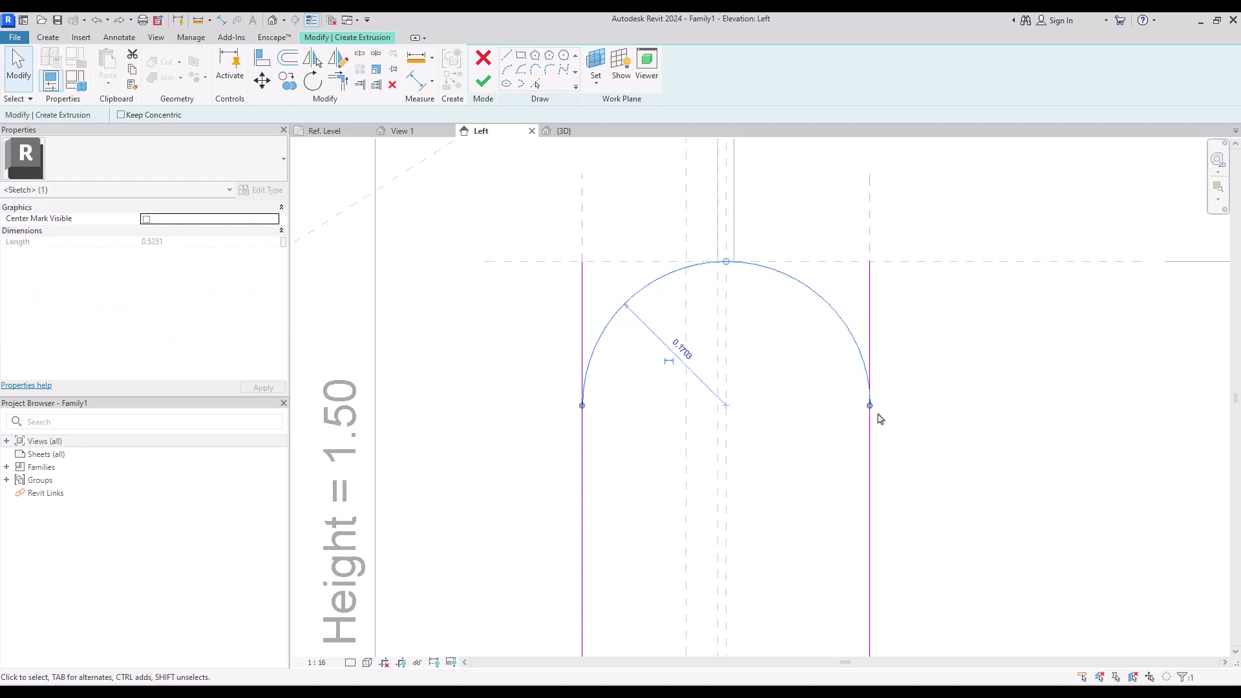
mouse_move(869, 407)
left_mouse_down()
mouse_move(795, 280)
mouse_move(695, 262)
mouse_move(726, 269)
left_mouse_up()
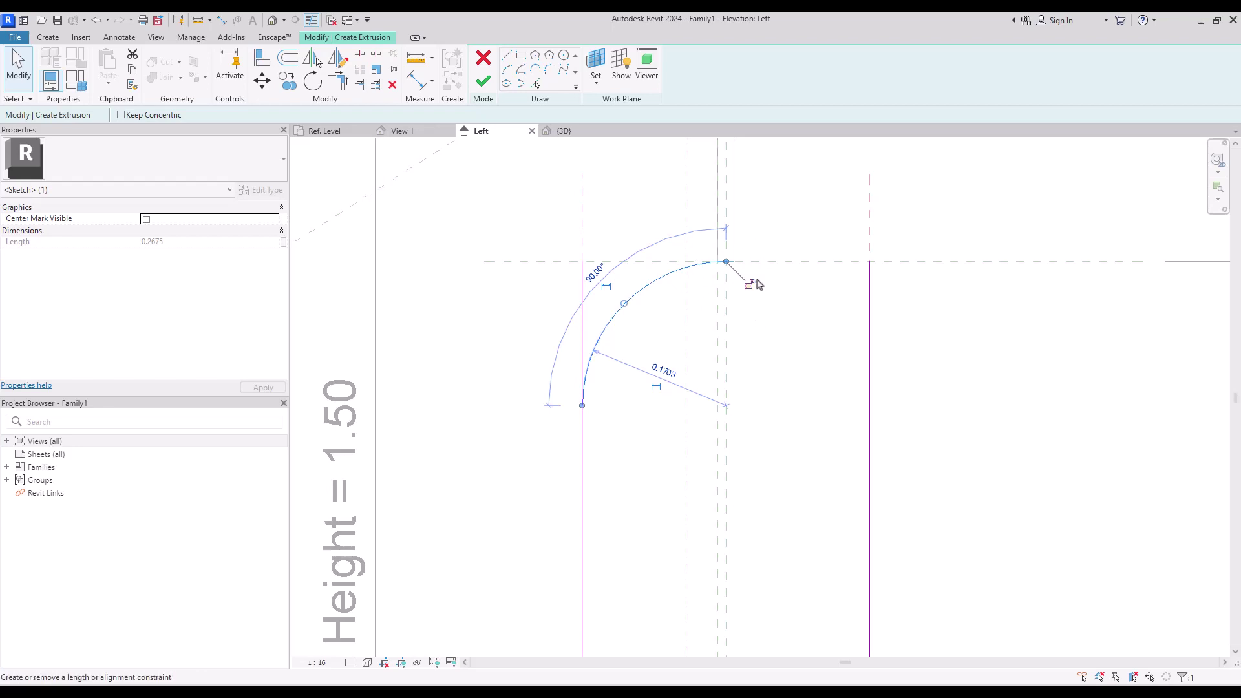
- Align the quarter arc's upper endpoint to the upper pole-end reference plane and lock it
left_click(388, 149)
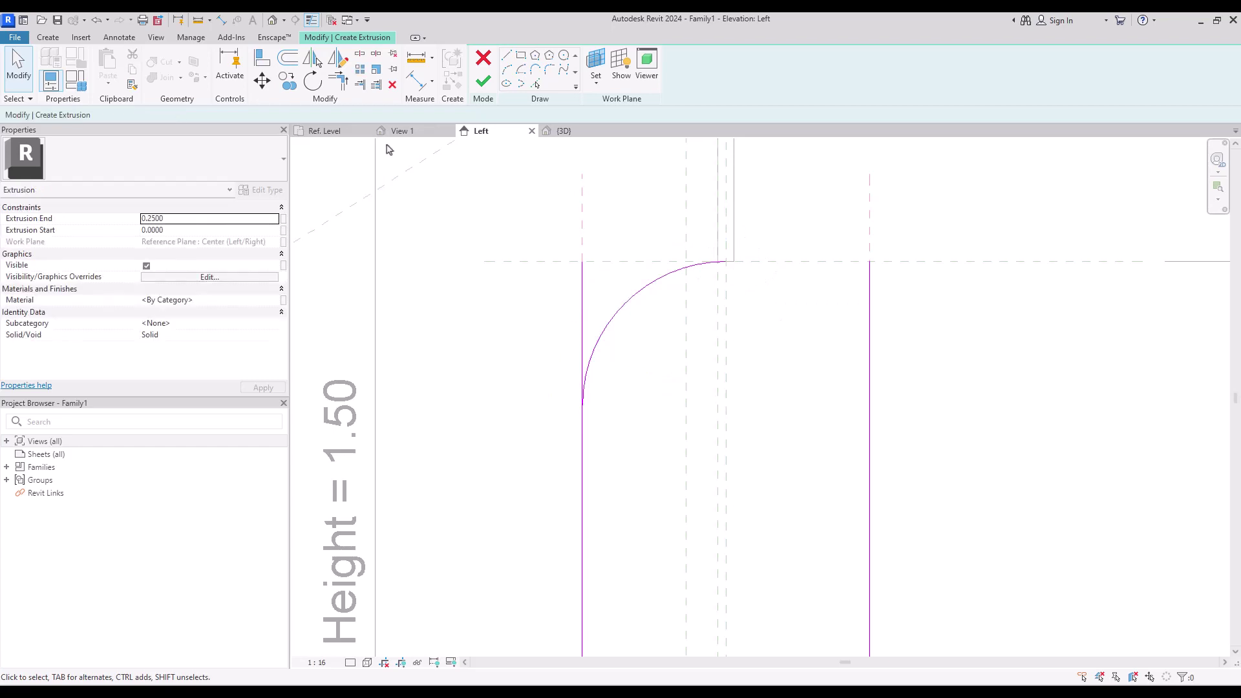
left_click(262, 59)
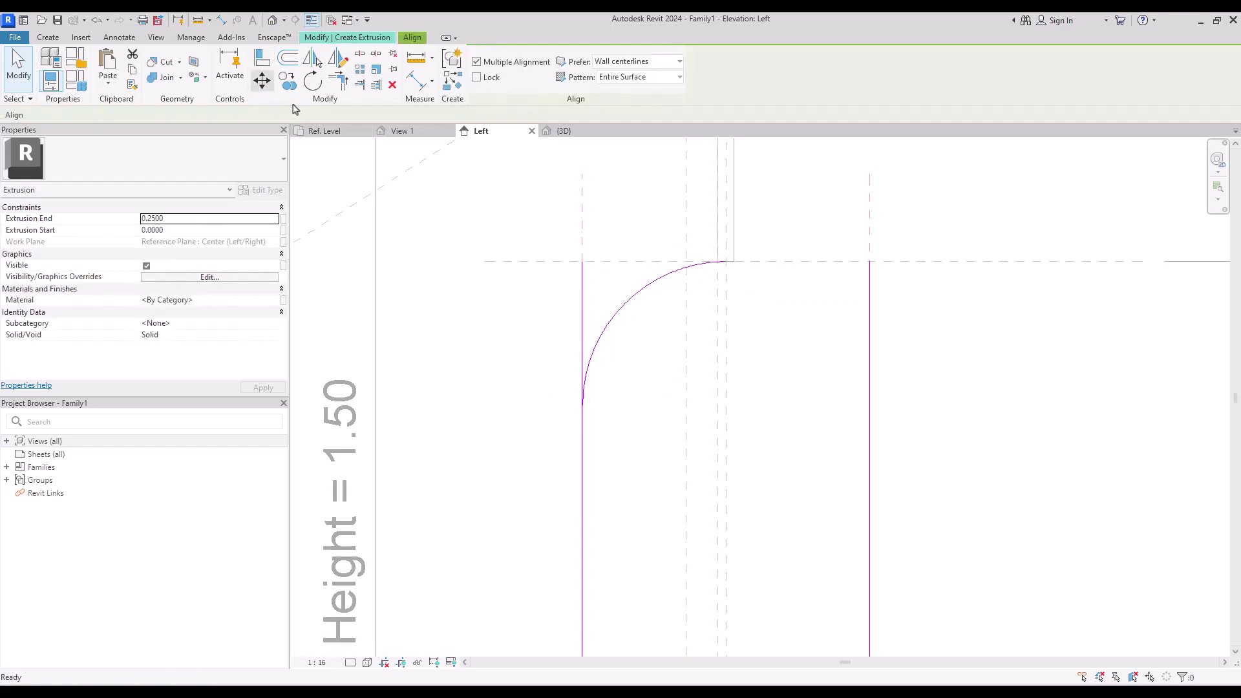
left_click(620, 264)
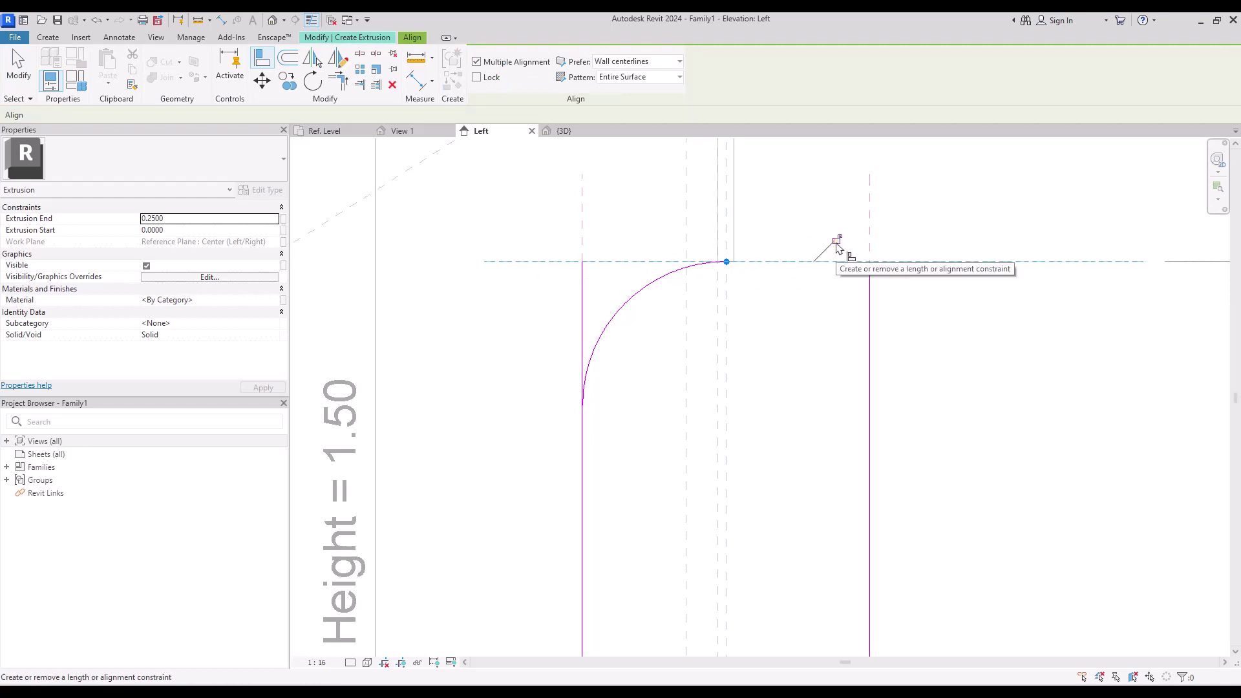
- Mirror a copy of the quarter arc about the Center (Front/Back) reference plane to form a full semicircle
key("d")
key("m")
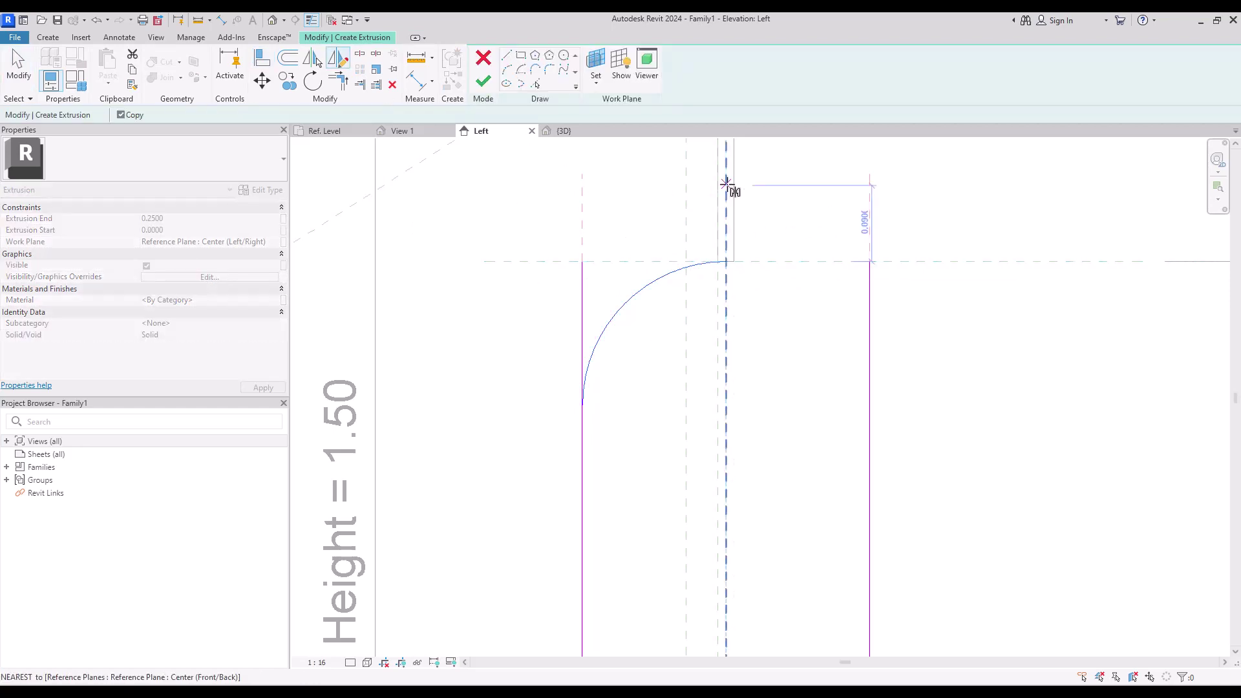
left_click(727, 183)
left_click(726, 323)
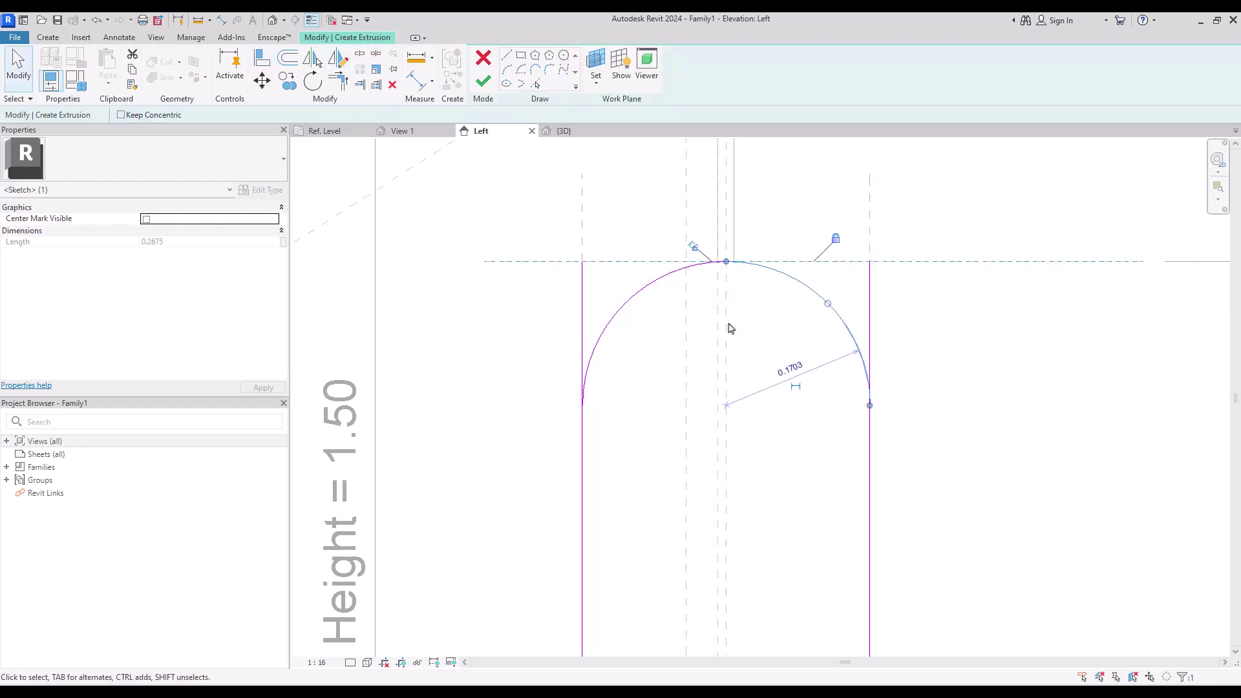
key("Escape")
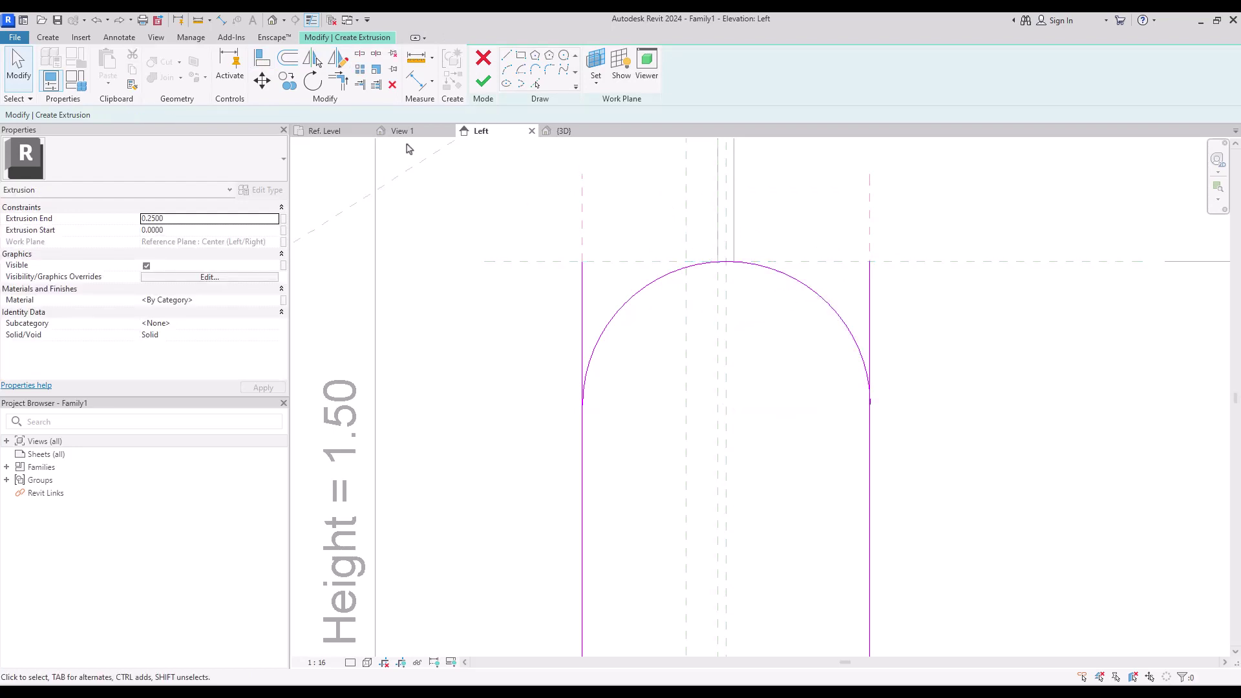
- Align the mirrored arc's apex endpoint to the upper pole-end reference plane and lock it
left_click(261, 58)
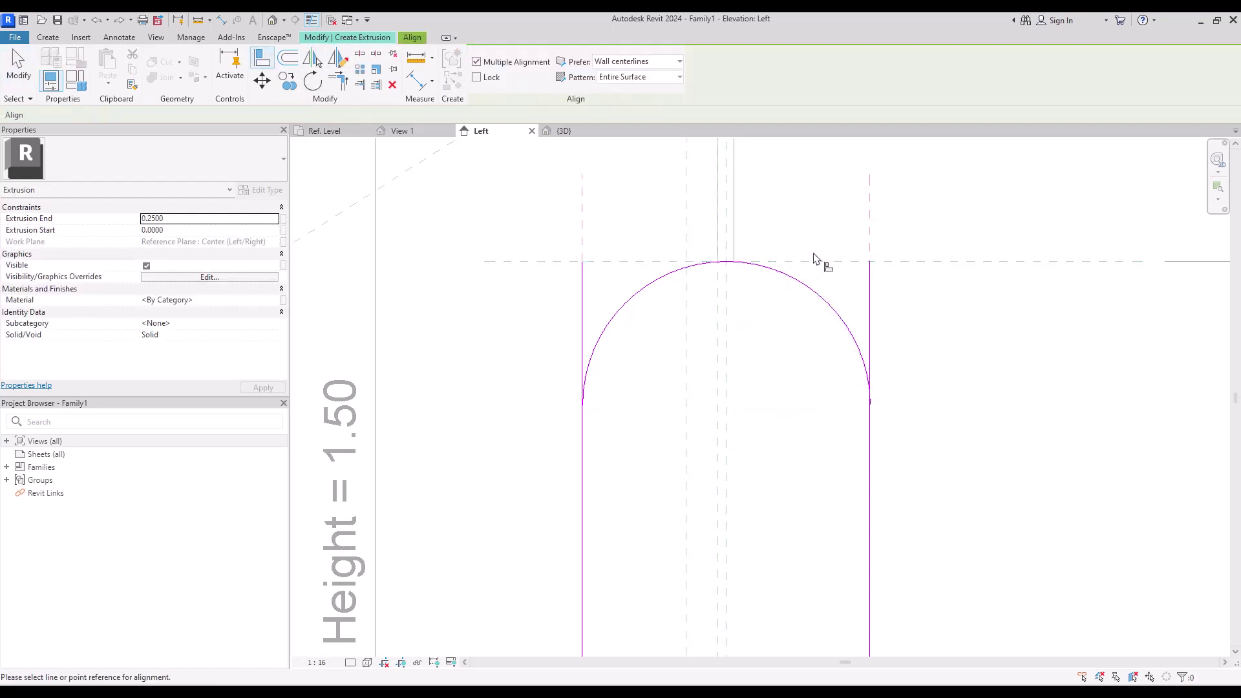
left_click(725, 264)
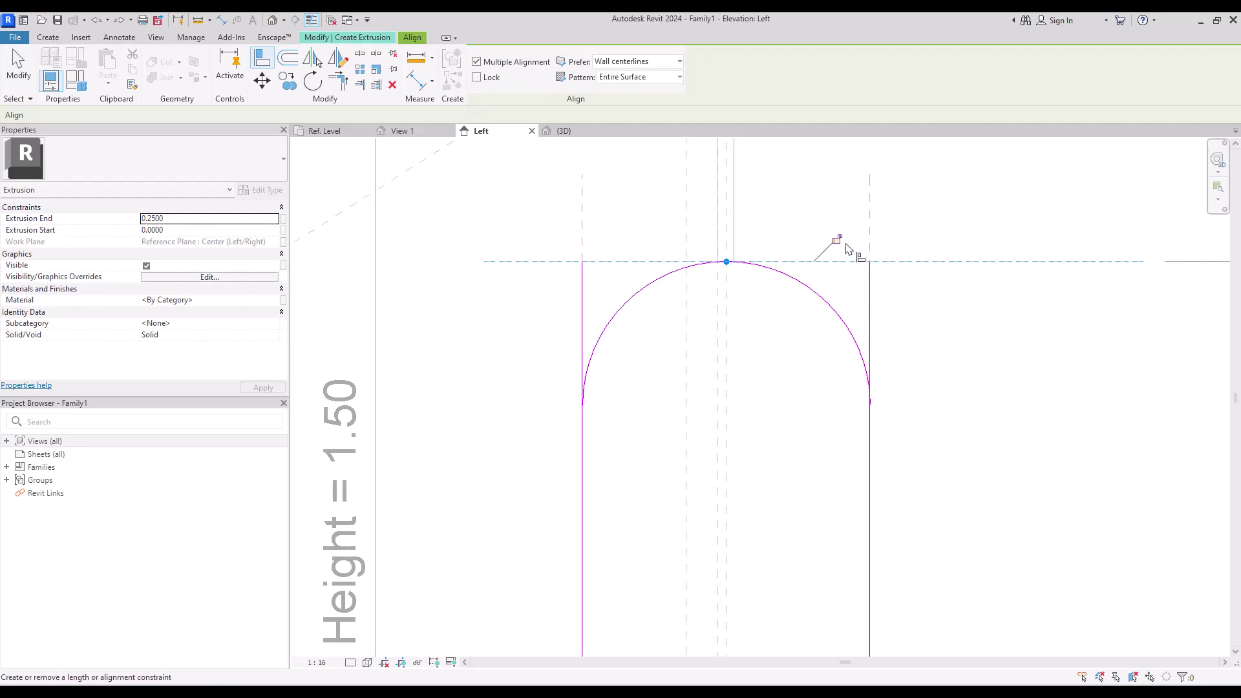
key("Escape")
key("Escape")
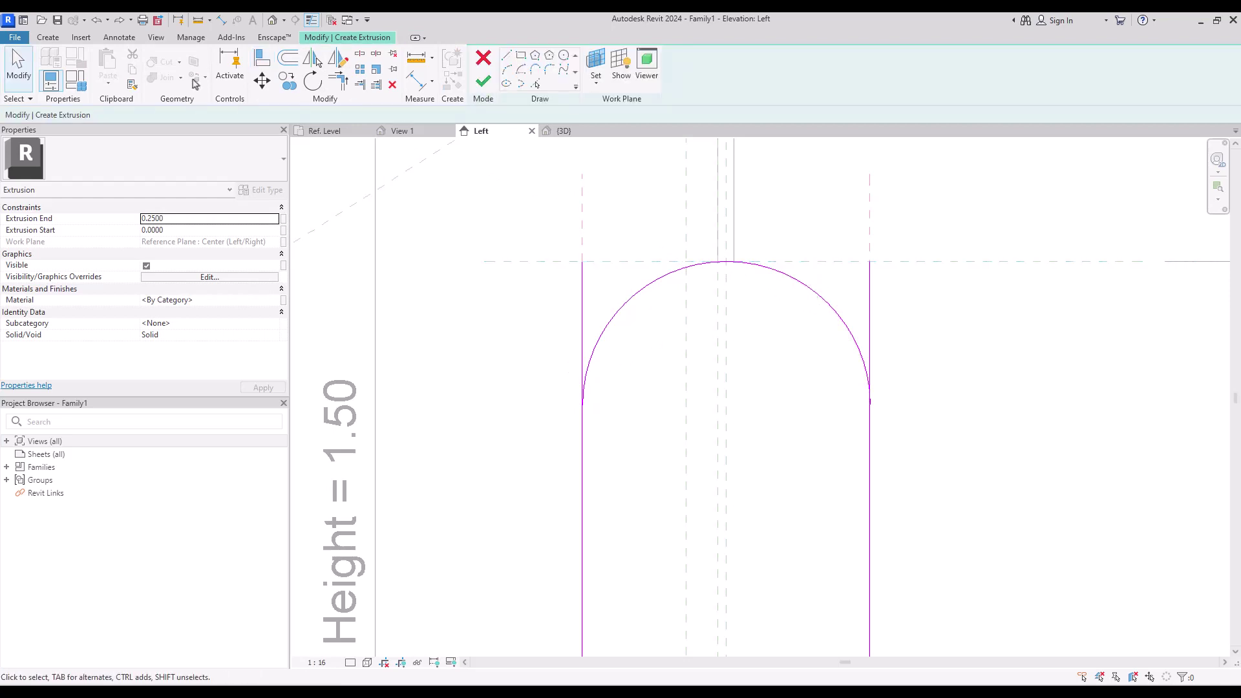
- Trim both vertical sides of the sketch to the ends of the upper arcs, forming rounded corners
left_click(338, 81)
left_click(581, 442)
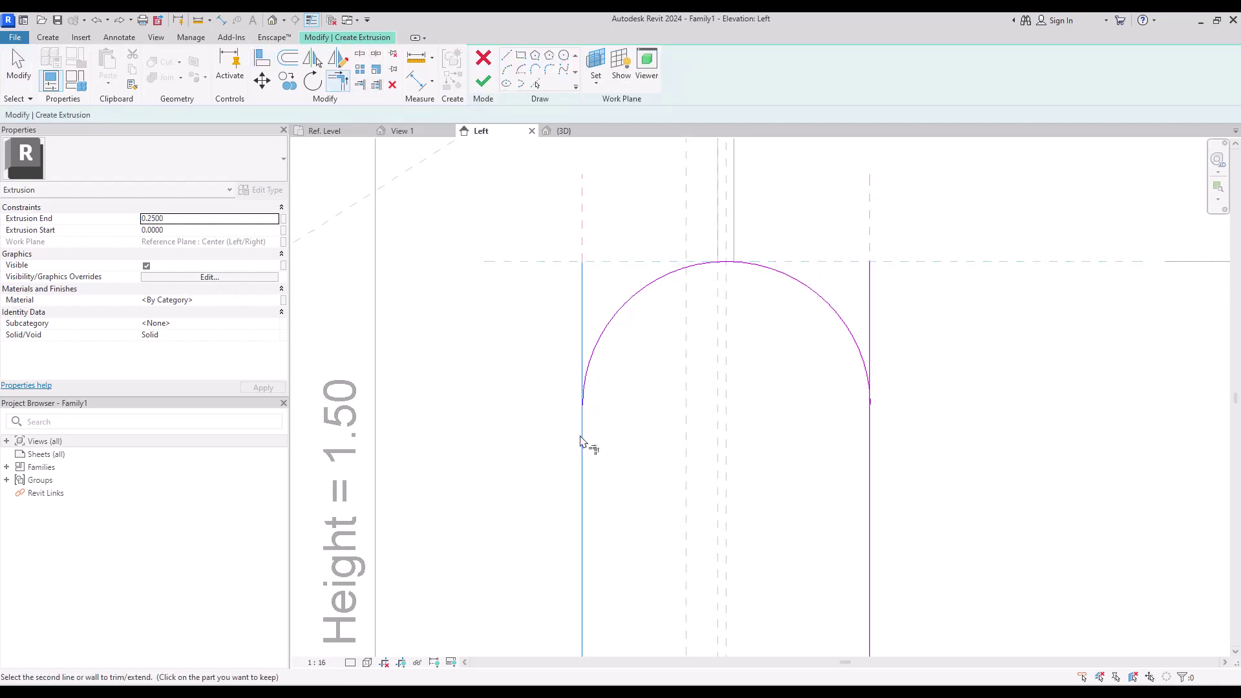
left_click(613, 334)
left_click(870, 464)
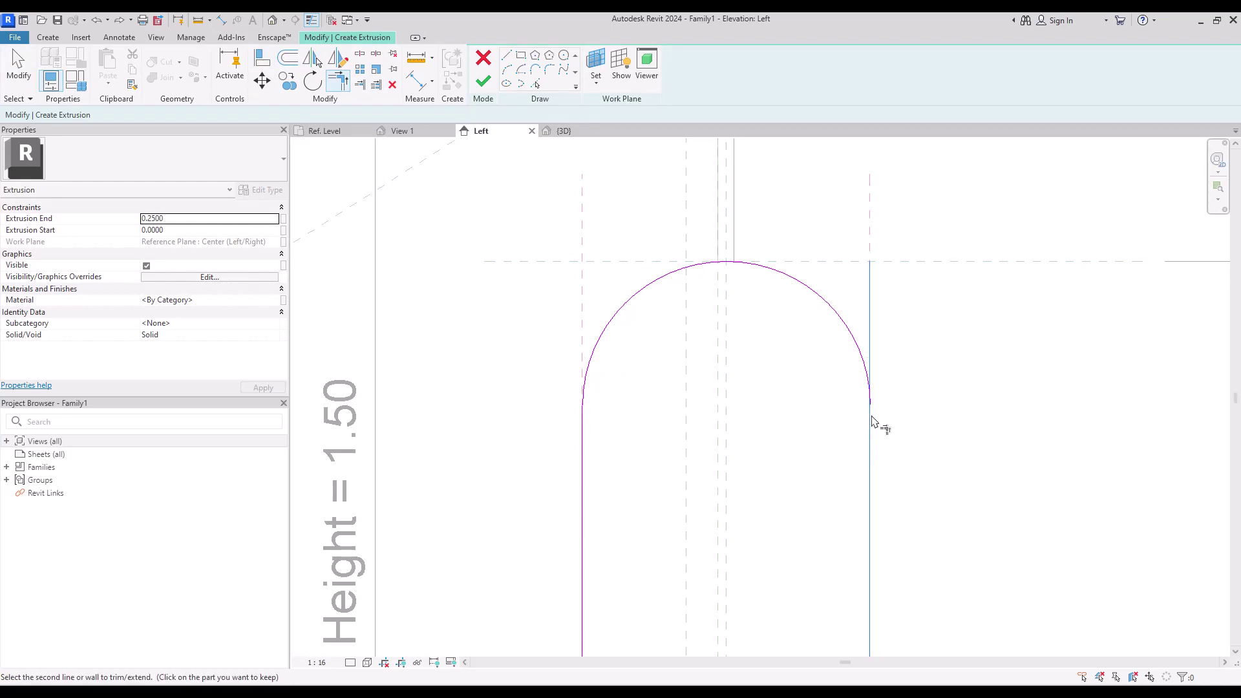
left_click(860, 352)
key("Escape")
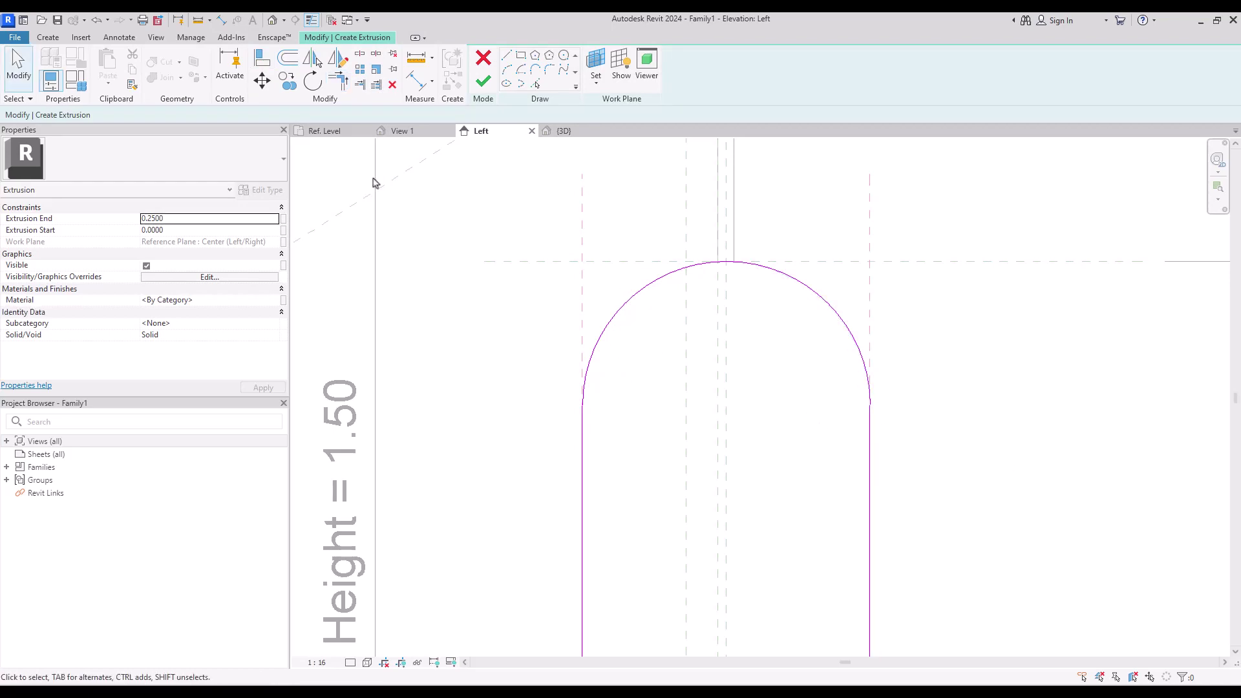
- Align both vertical sketch sides to the red width reference planes and lock them
left_click(262, 62)
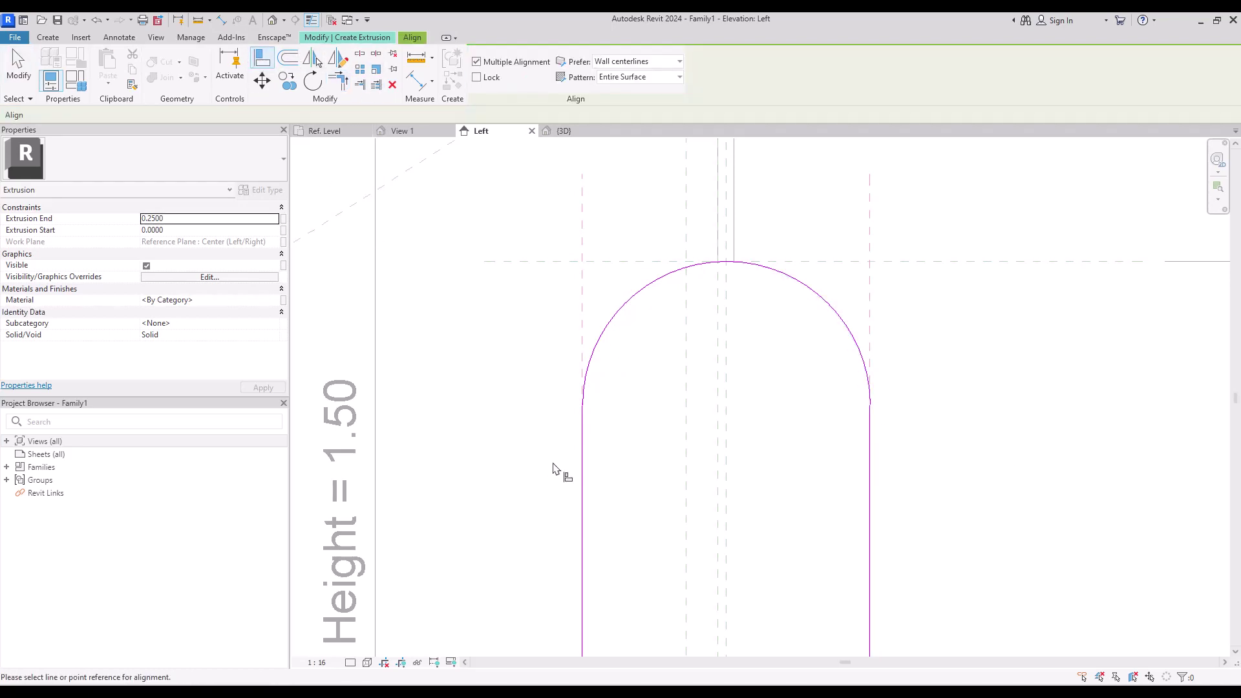
left_click(586, 389)
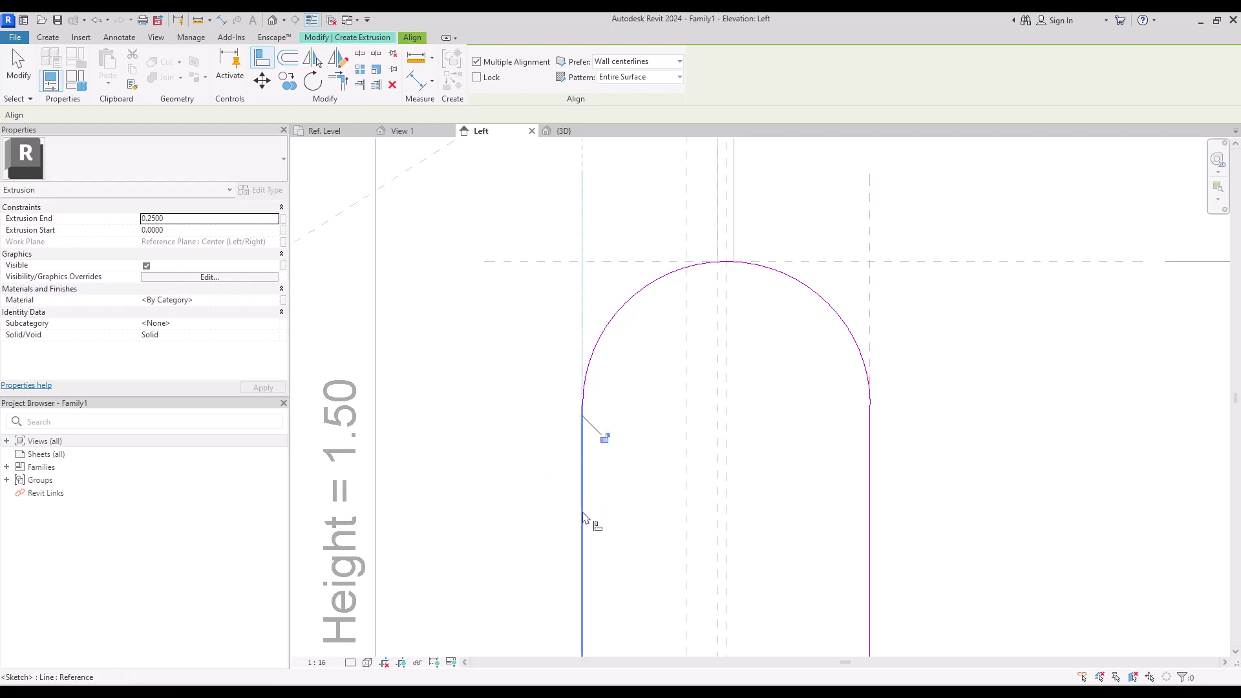
left_click(596, 433)
key("Escape")
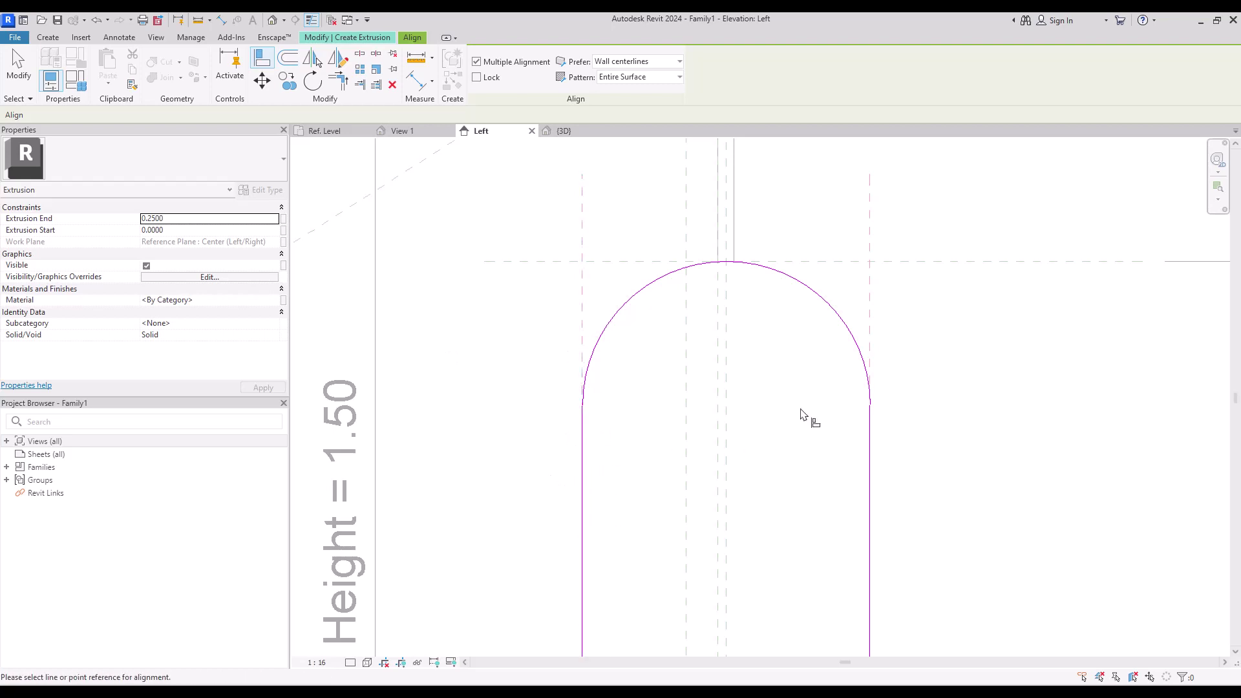
left_click(871, 285)
key("Escape")
- Mirror the two upper arcs to the lower end of the sketch and remove the rectangle's bottom edge
scroll(840, 413, "down", 5)
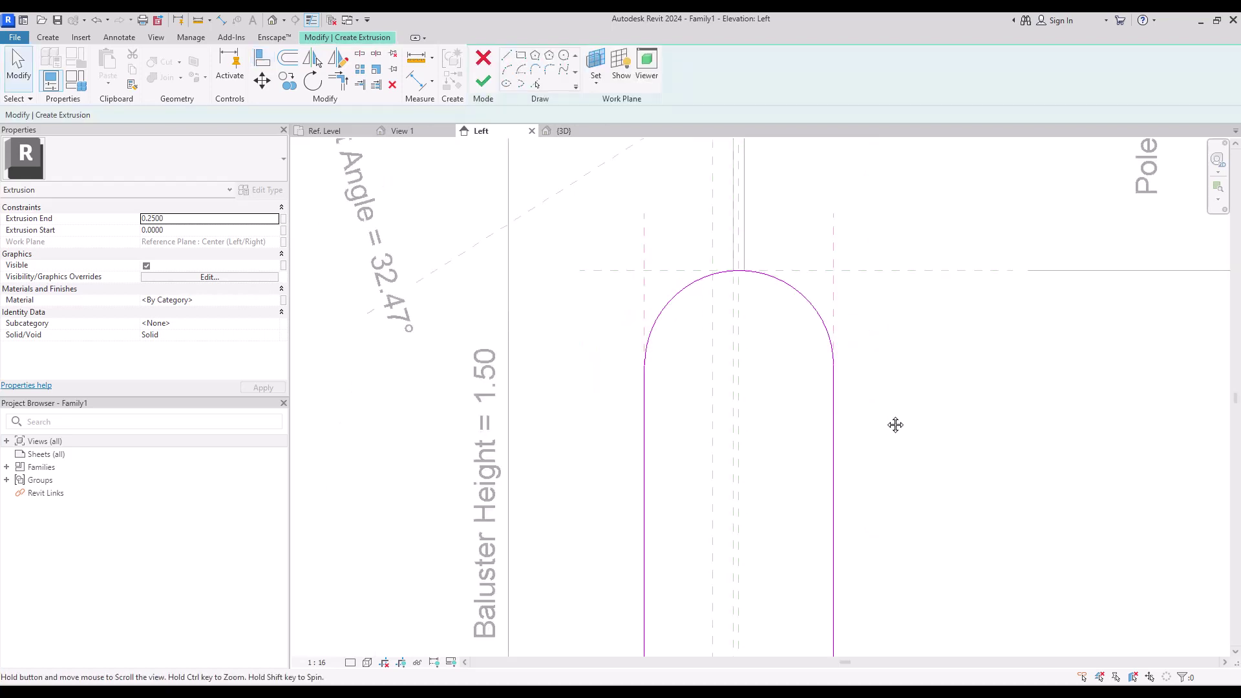
middle_click_drag(736, 415, 734, 282)
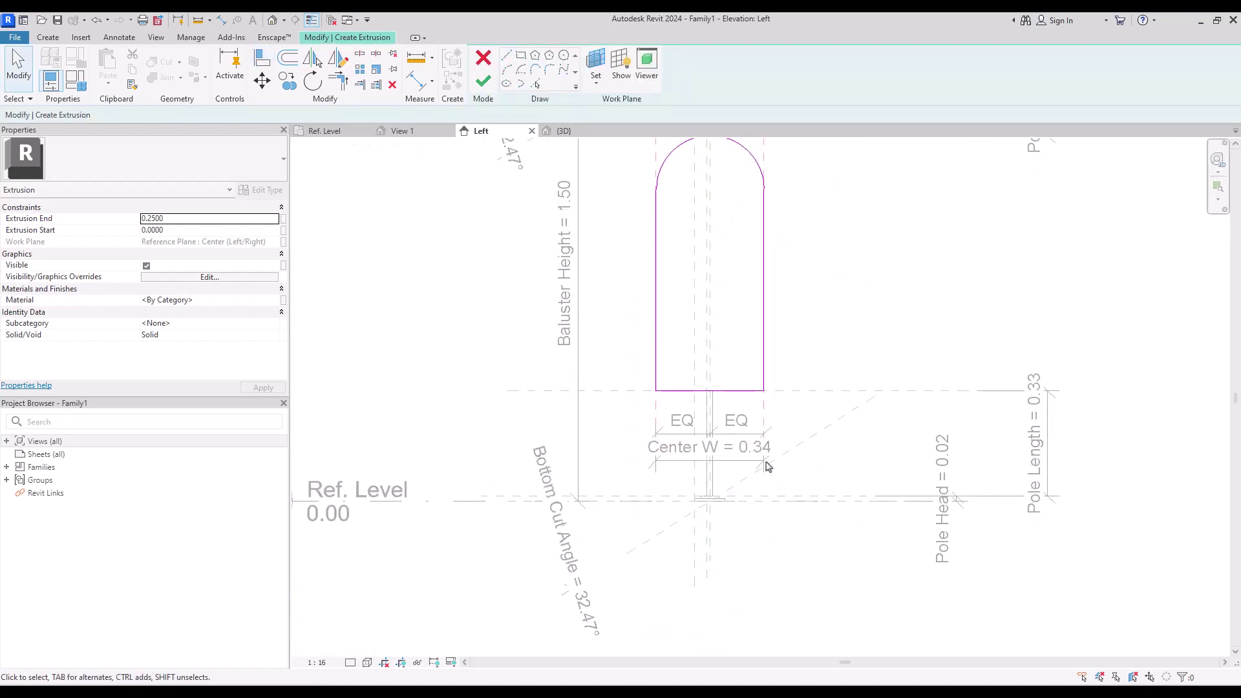
middle_click_drag(714, 329, 714, 424)
left_click(653, 264)
key("m")
key("m")
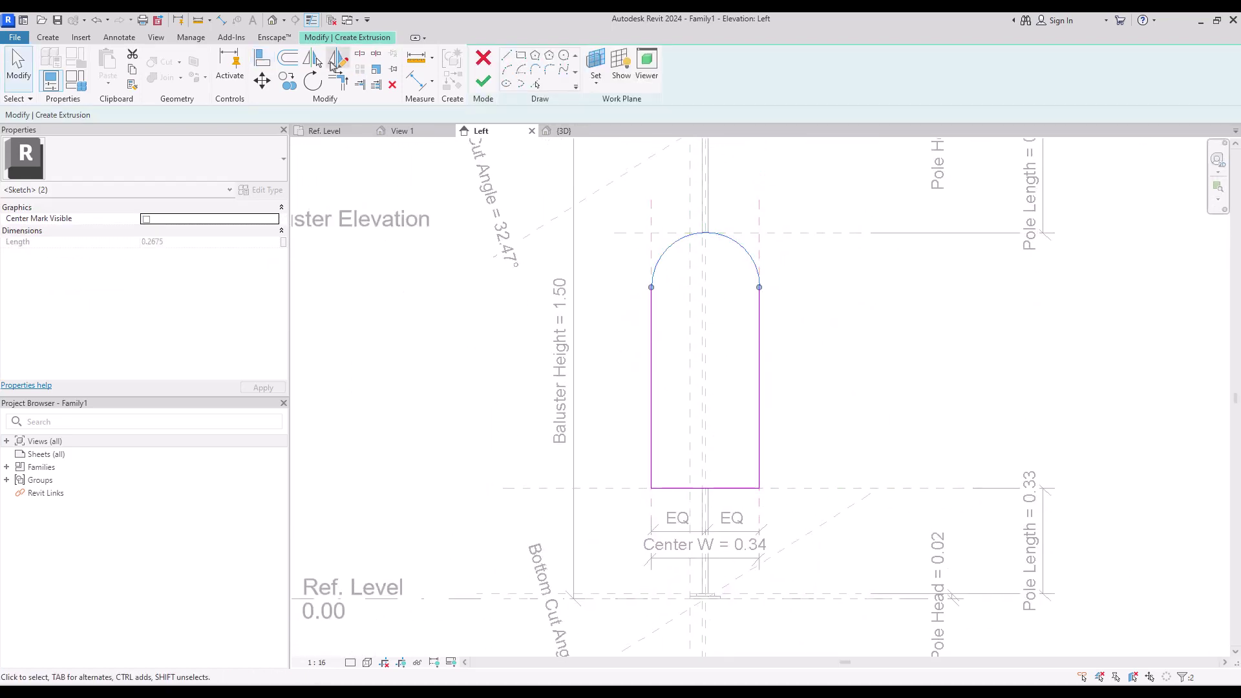
left_click(709, 486)
scroll(710, 458, "up", 5)
- Move the lower arcs up so their lowest point meets the lower pole-end reference plane
left_click_drag(494, 320, 907, 531)
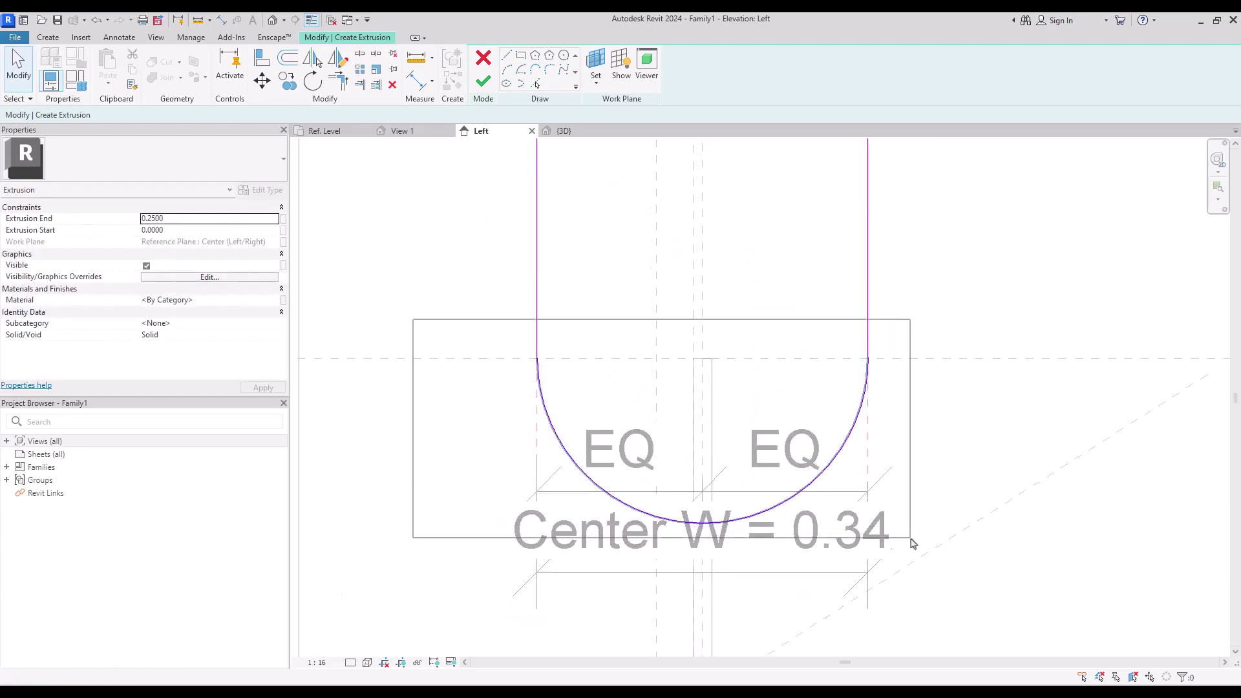
key("m")
key("v")
left_click(656, 503)
left_click(656, 339)
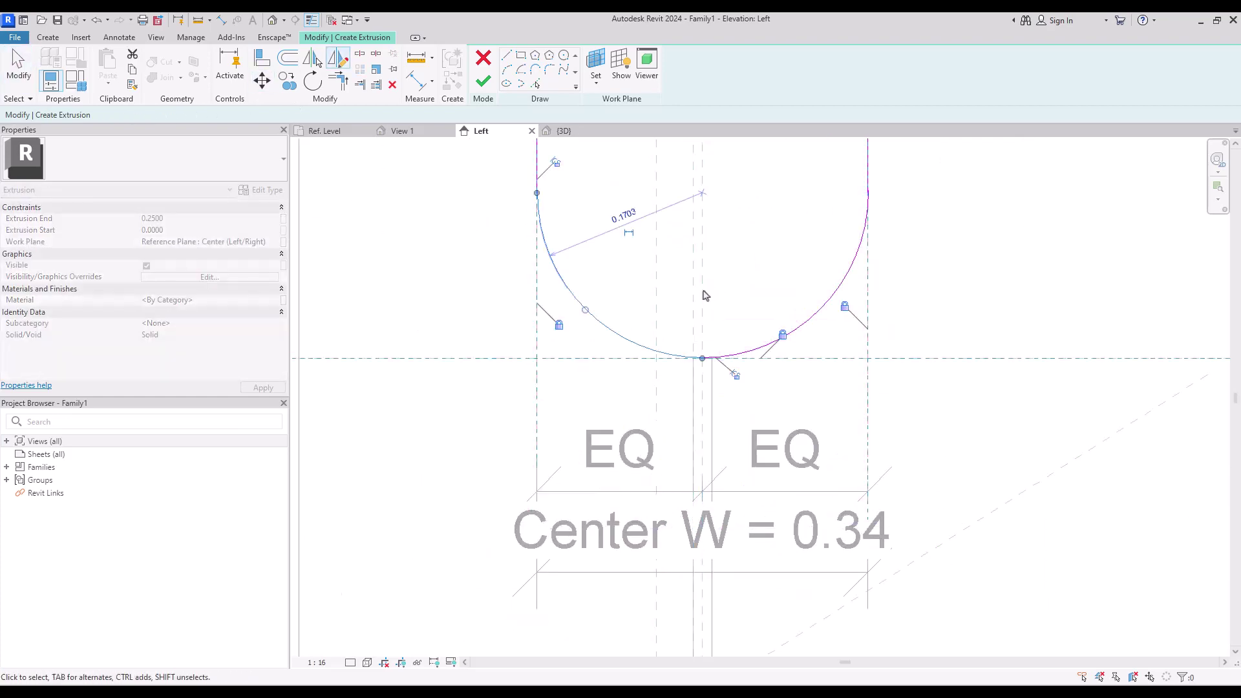
- Align the lower arcs' shared endpoint to the lower pole-end reference plane and lock it
key("a")
key("l")
left_click(749, 357)
left_click(813, 337)
key("Escape")
key("Escape")
scroll(657, 346, "down", 4)
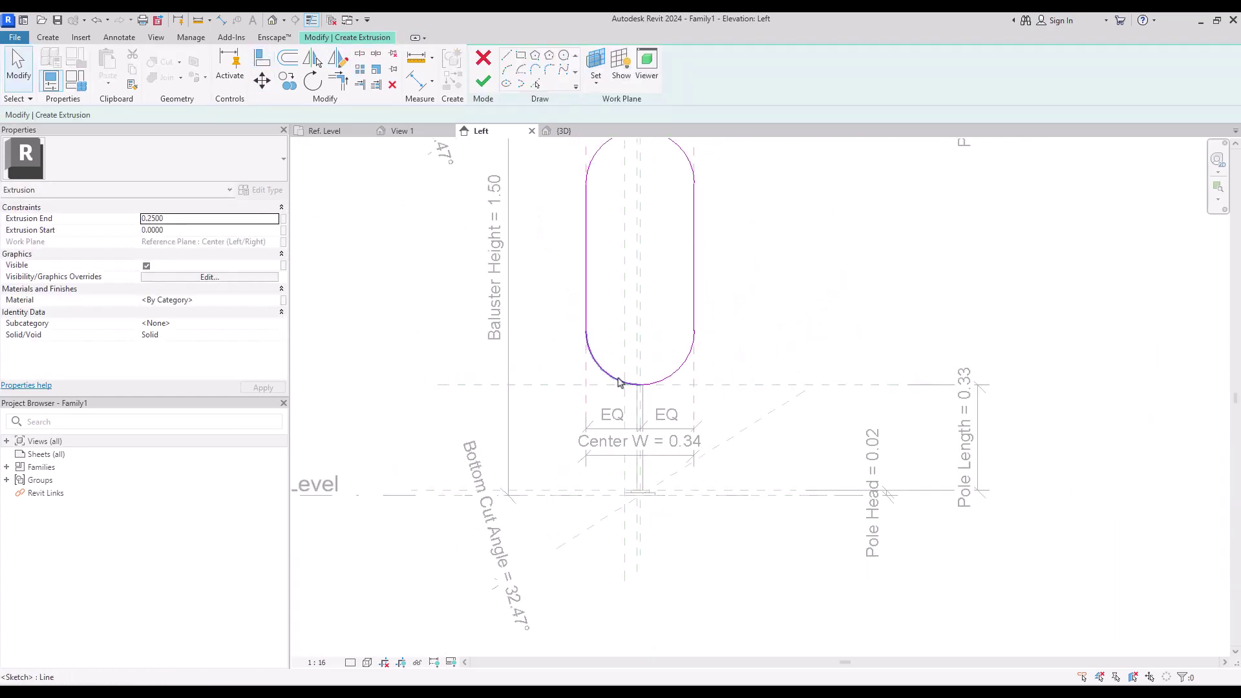
- Offset all lines and arcs of the rounded outline 0.01 m inward with Pick Lines and finish the extrusion sketch
scroll(623, 282, "up", 1)
scroll(639, 310, "up", 2)
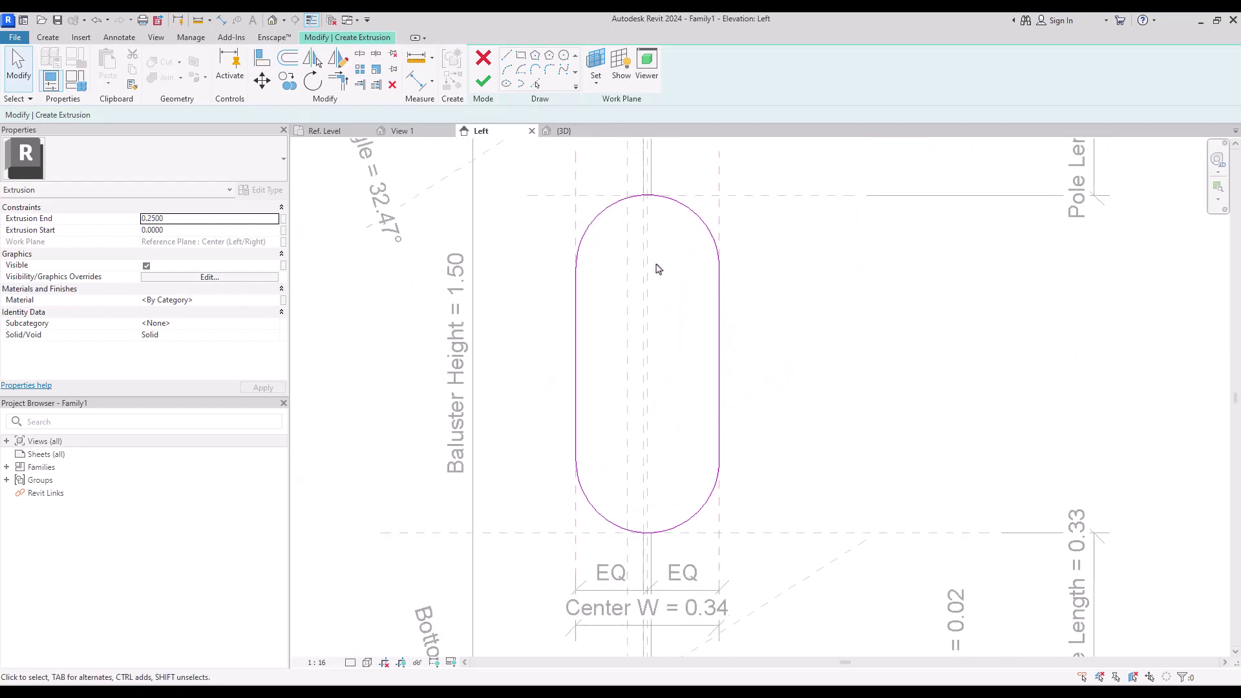
left_click(536, 85)
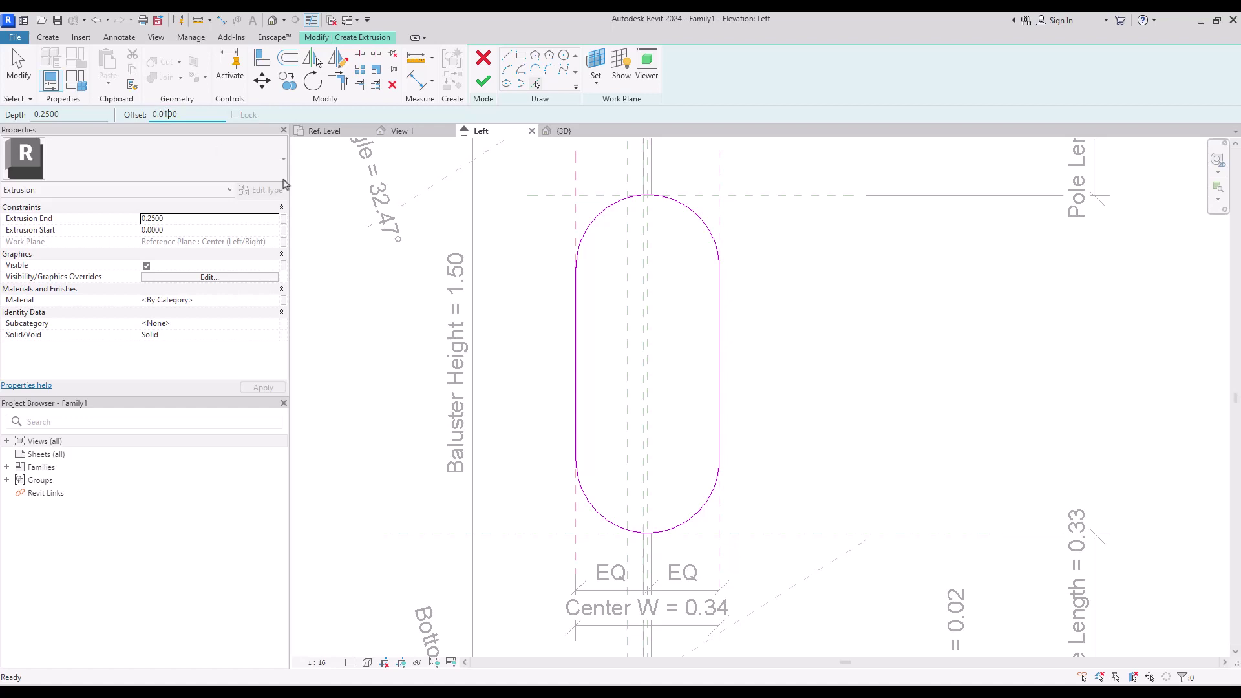
left_click(578, 297)
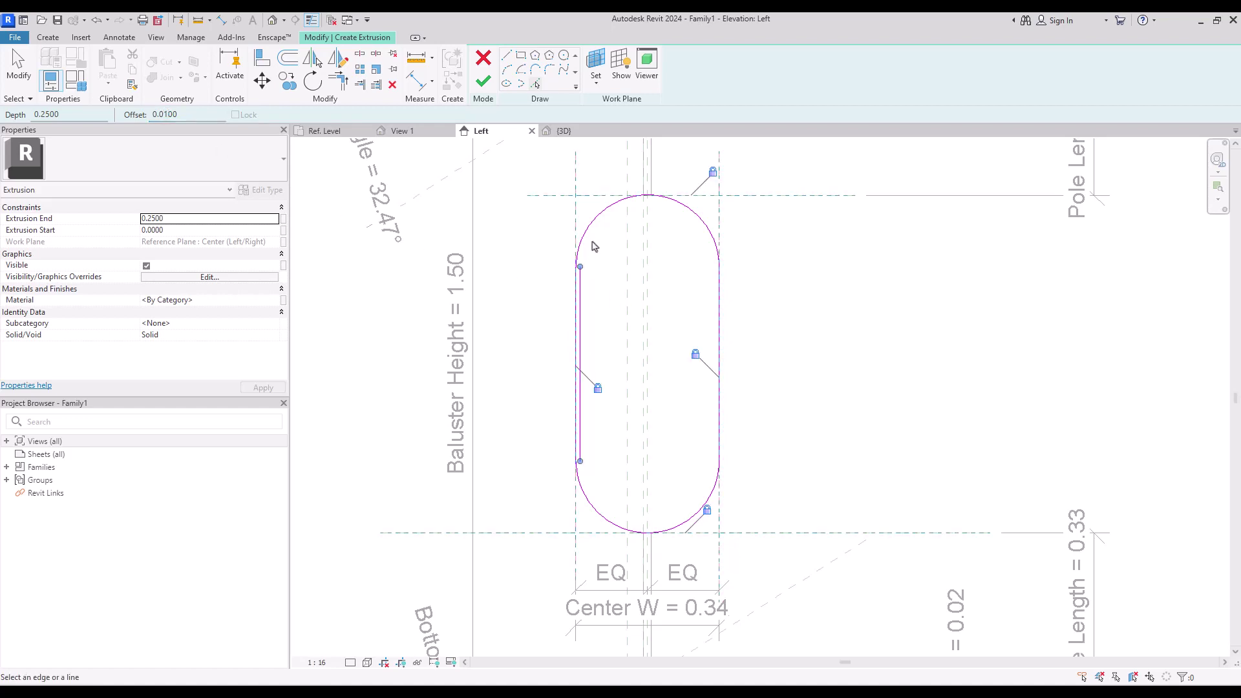
left_click(589, 240)
left_click(670, 208)
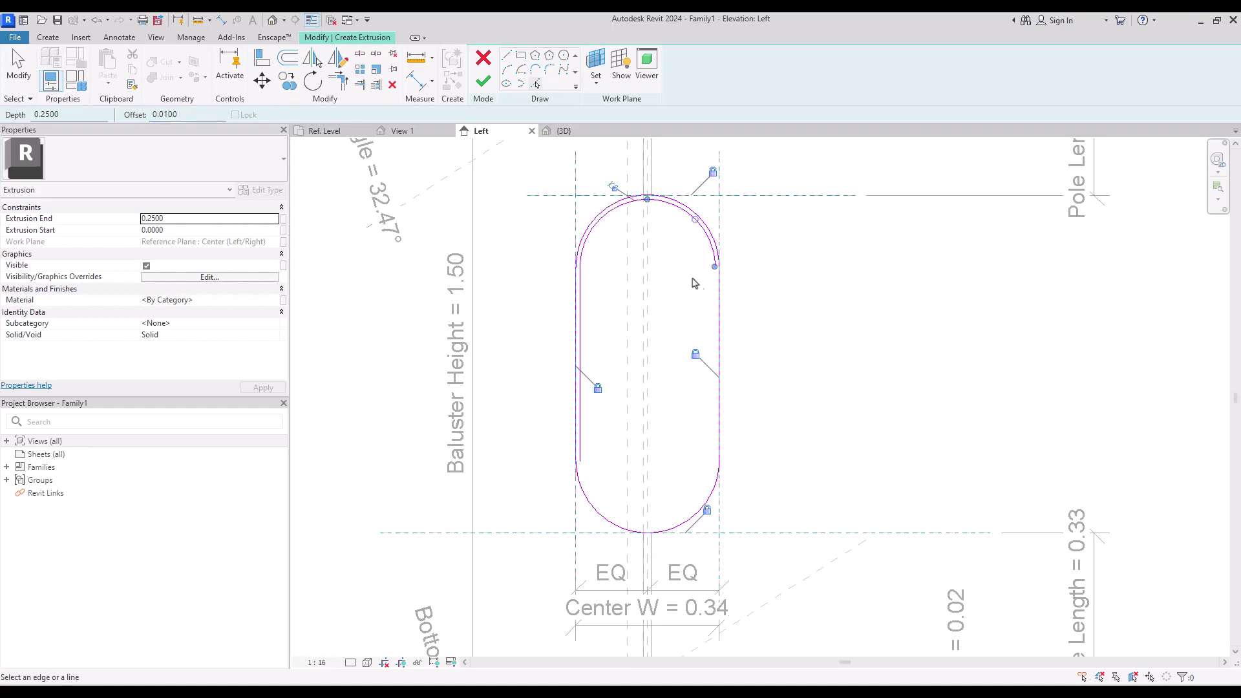
left_click(715, 304)
left_click(706, 502)
left_click(598, 509)
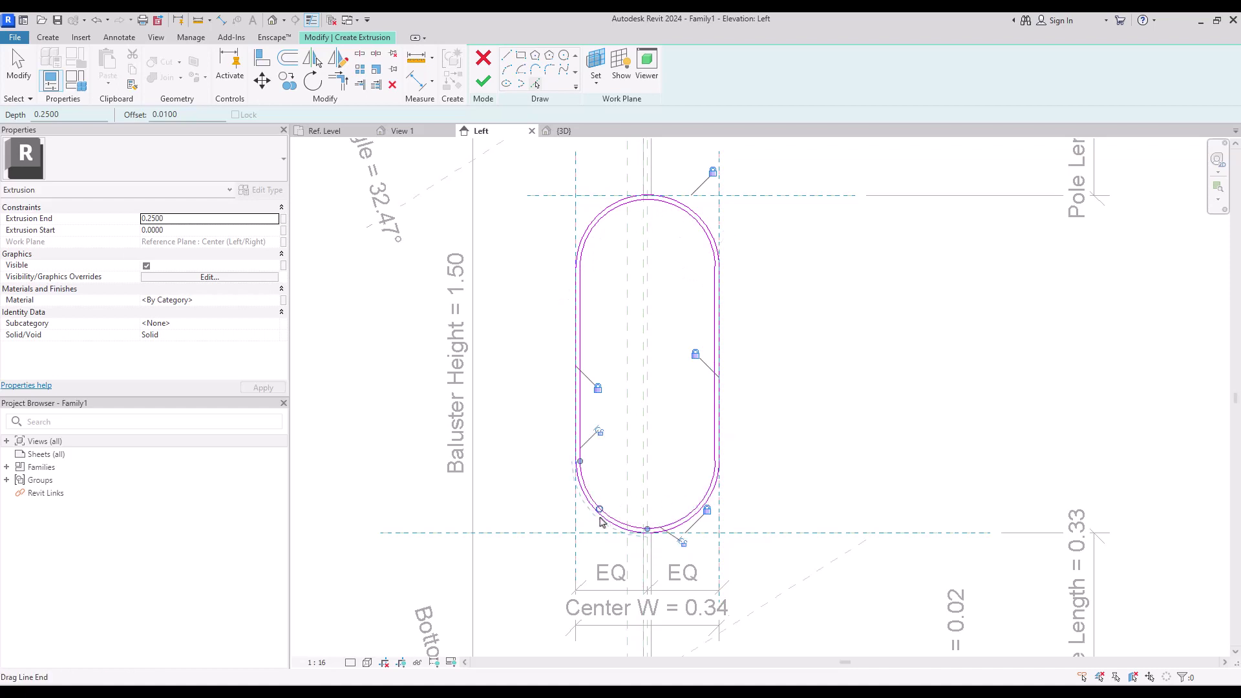
left_click(482, 82)
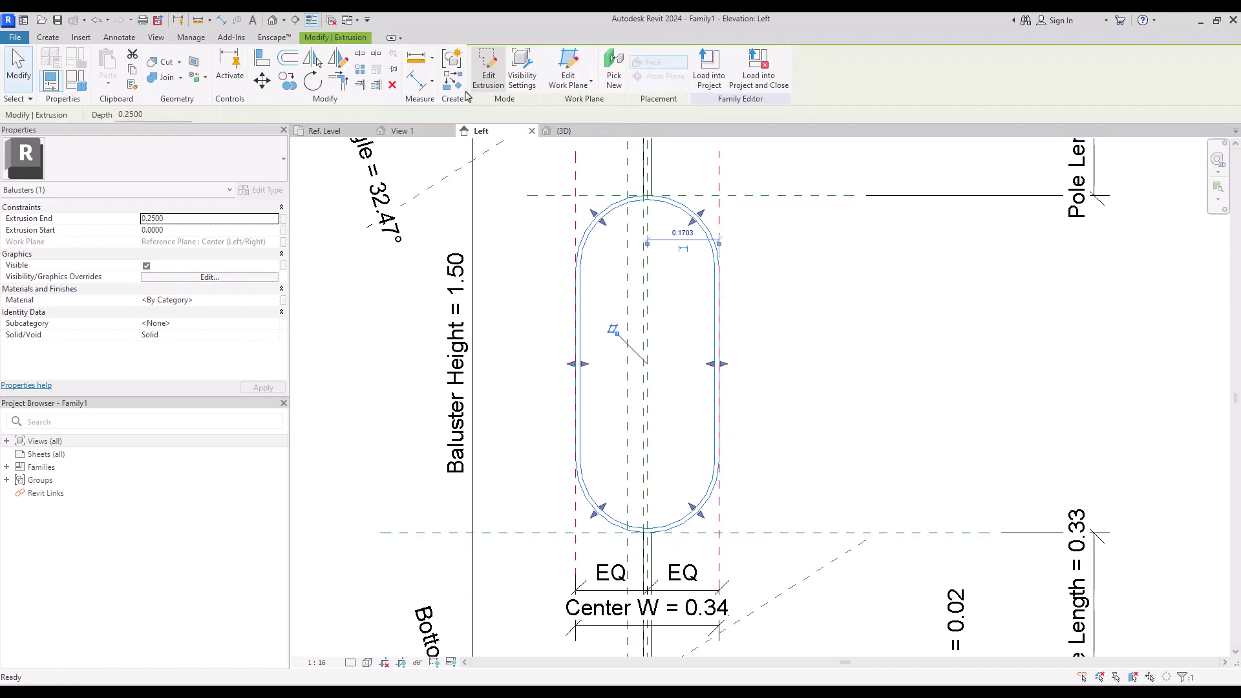
- Open the Ref. Level floor plan and check the ring extrusion's depth relative to the centre plane
left_click(325, 131)
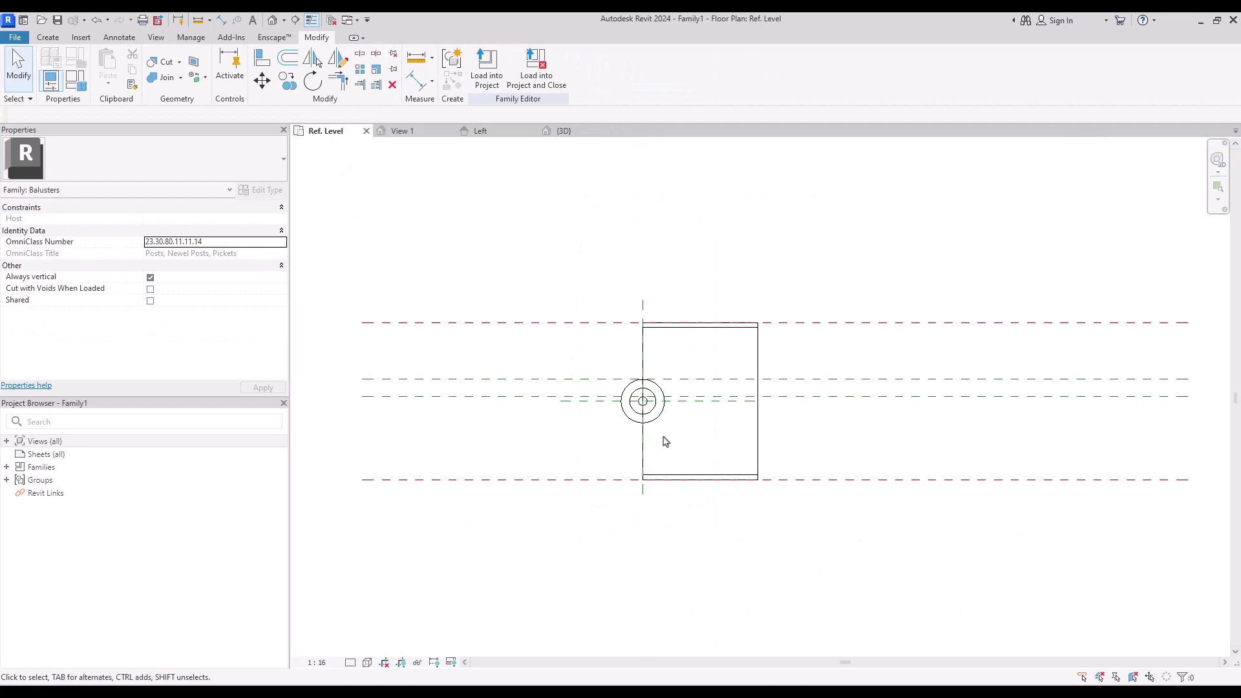
scroll(649, 426, "up", 2)
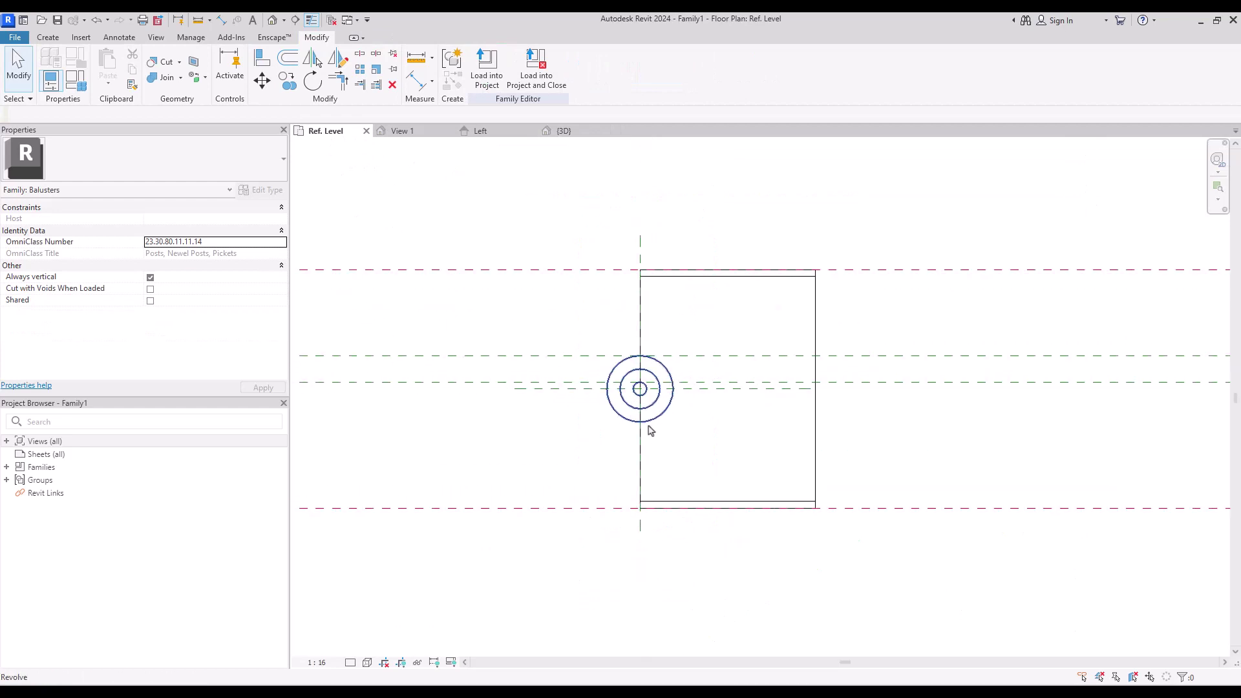
left_click(814, 322)
left_click(810, 324)
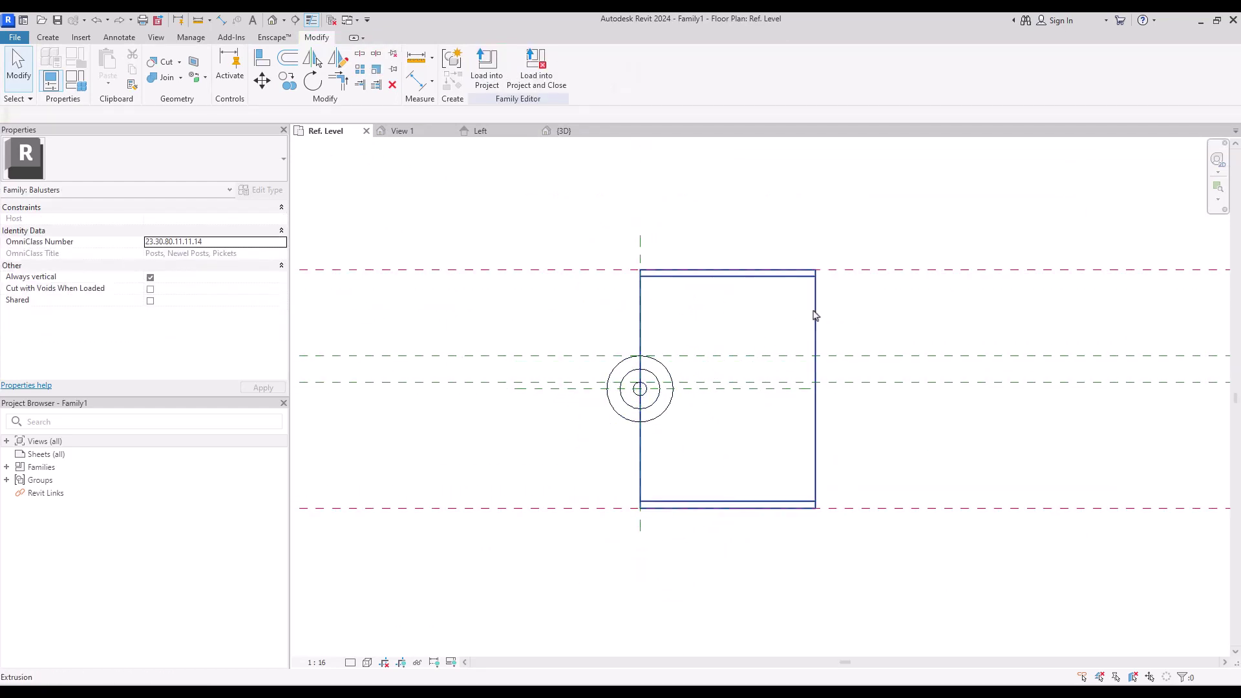
left_click(814, 314)
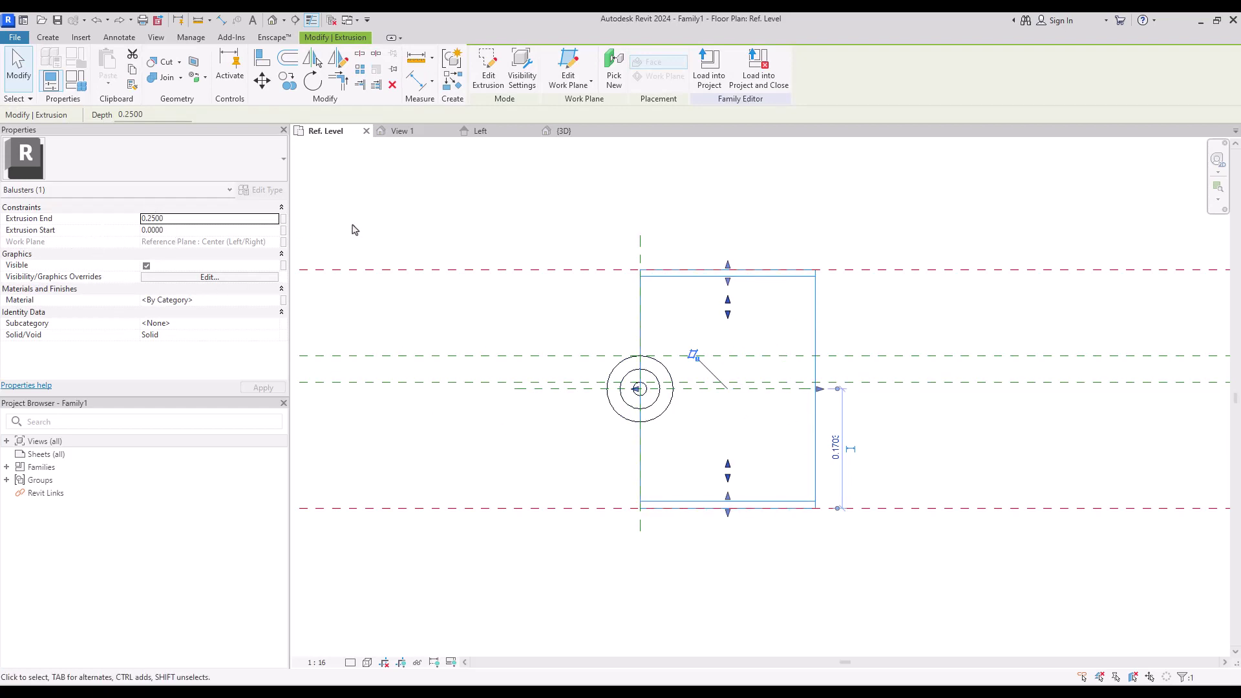
left_click(599, 209)
- Draw two vertical Red reference planes in plan, about 0.045 m and 0.04 m to either side of the Center (Left/Right) plane
left_click(45, 38)
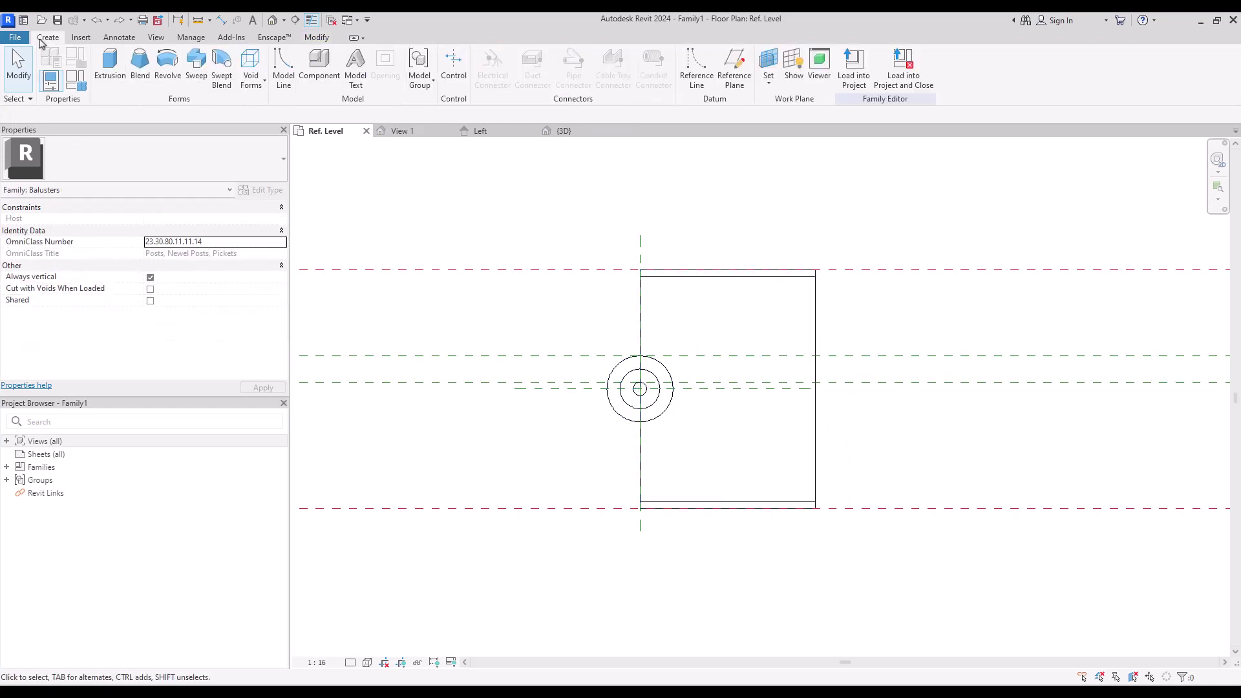
left_click(734, 64)
left_click(612, 77)
left_click(589, 102)
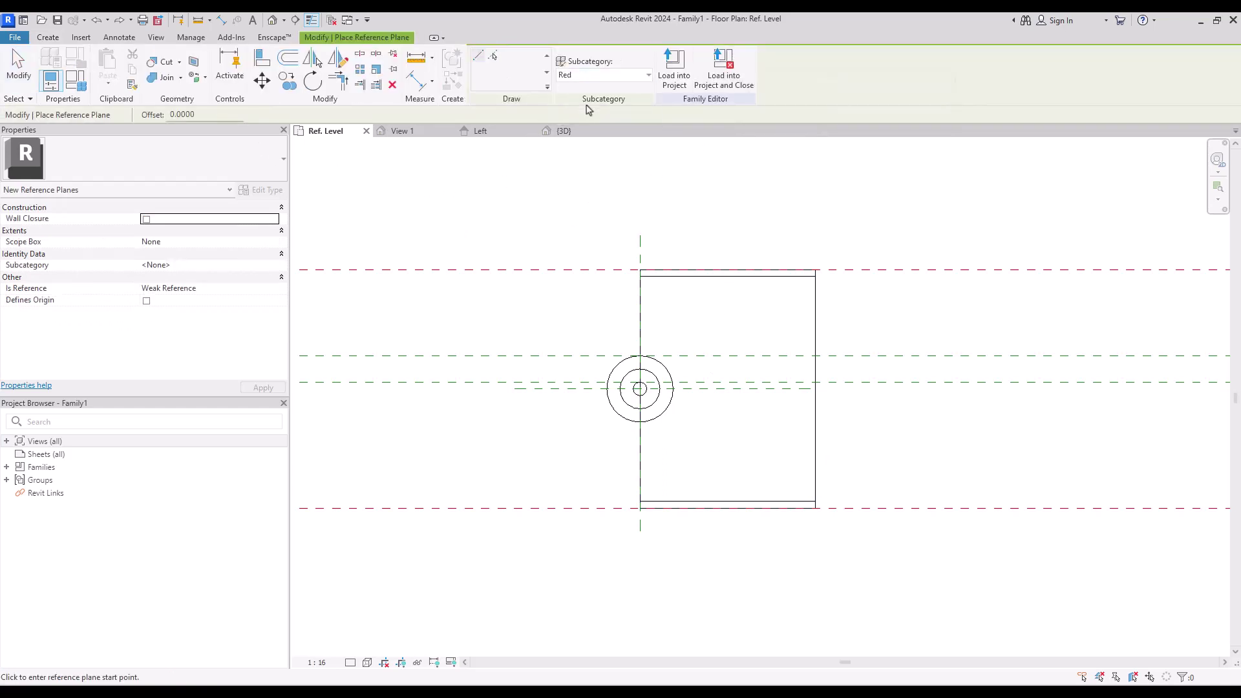
left_click(607, 235)
left_click(608, 554)
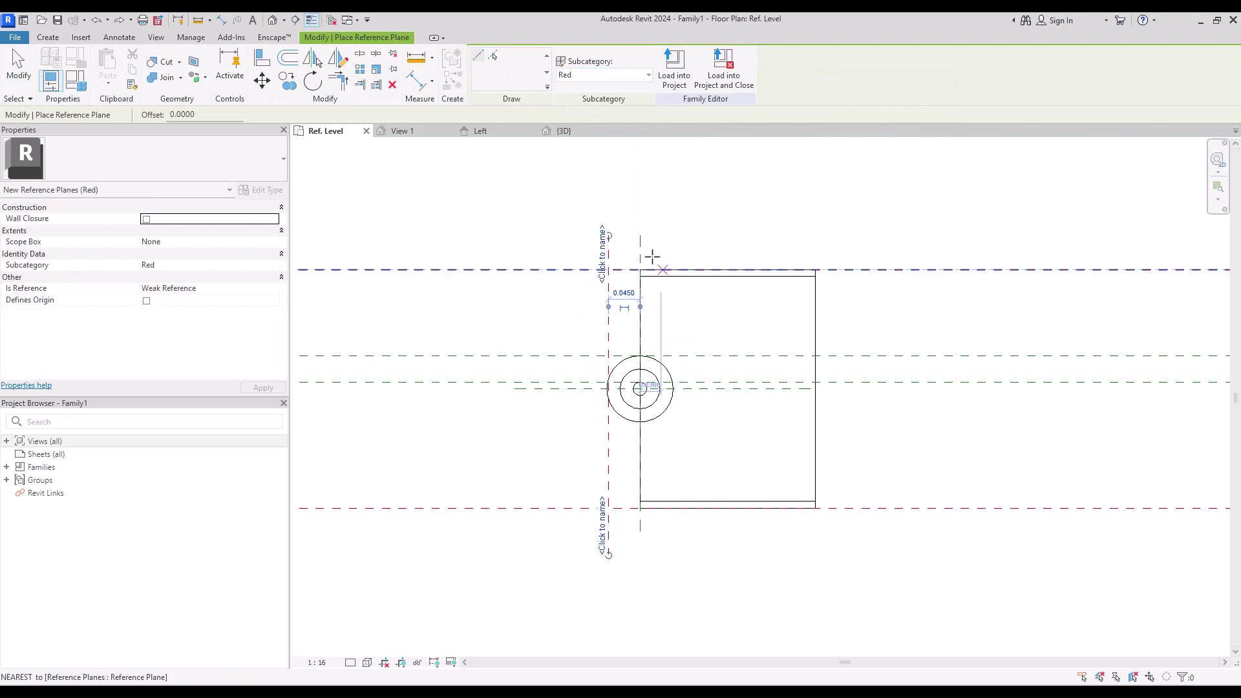
left_click(667, 234)
left_click(667, 562)
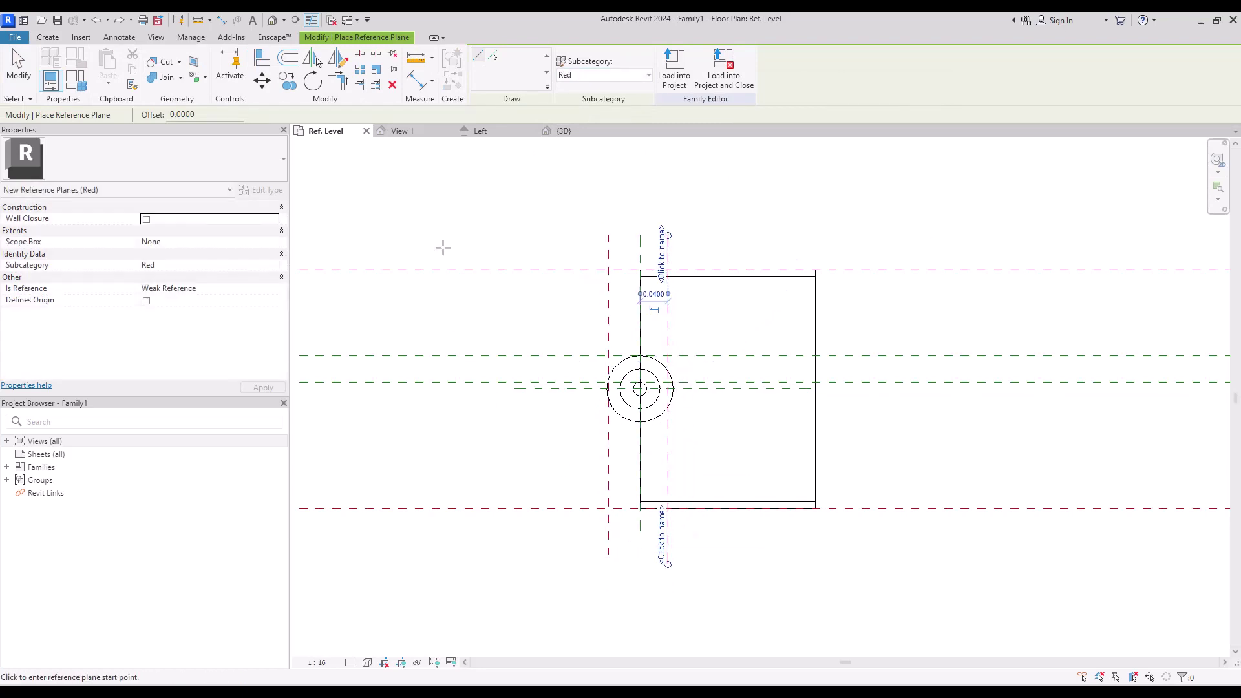
- Dimension the two outer vertical reference planes and the Center (Left/Right) plane in one string and make the spacing equal
left_click(416, 81)
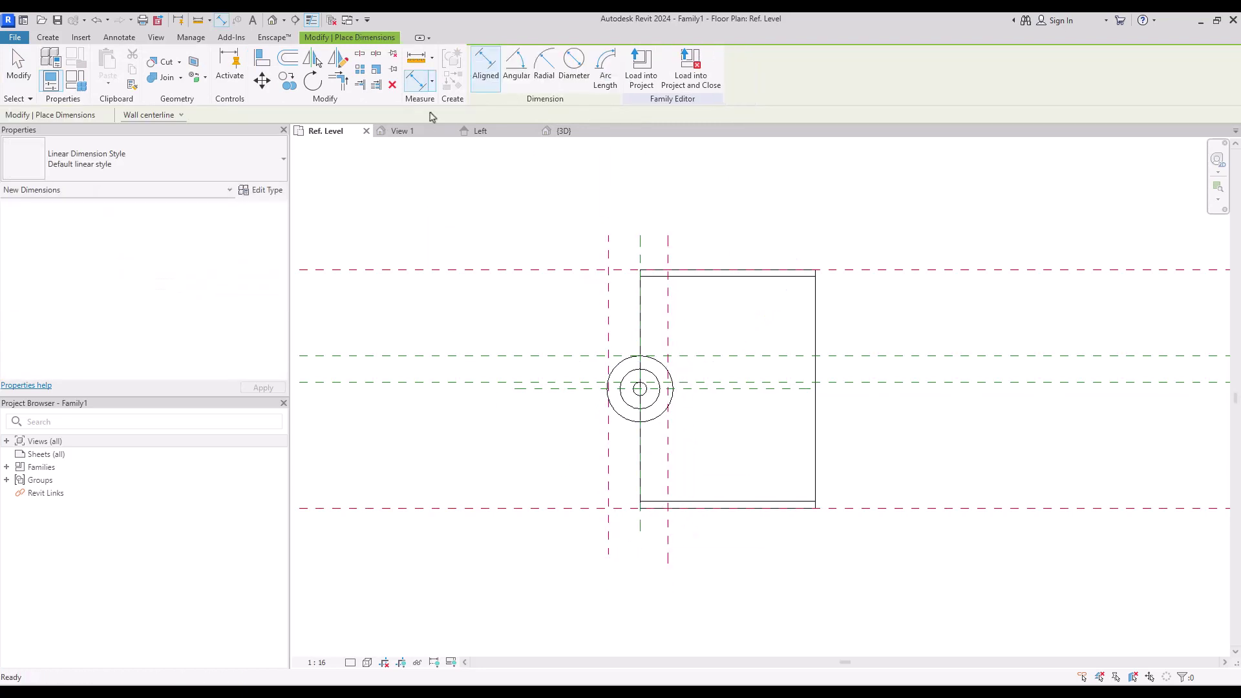
left_click(608, 254)
left_click(640, 255)
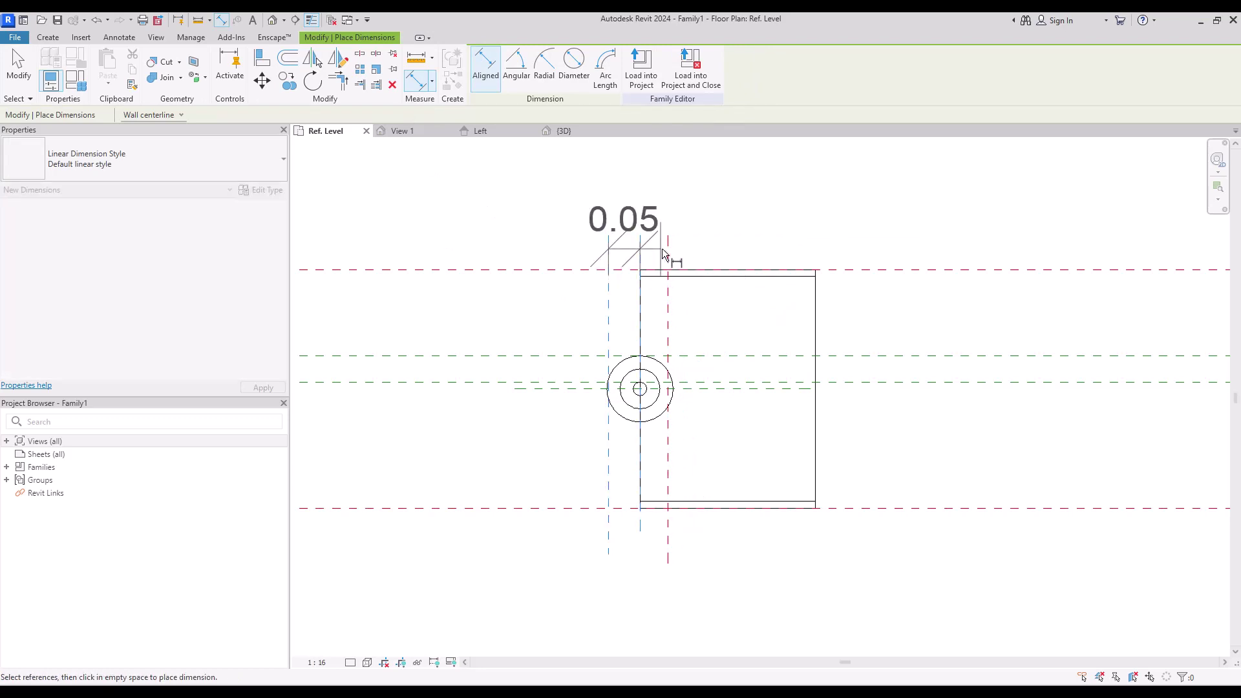
left_click(668, 255)
middle_click_drag(784, 188, 814, 271)
left_click(813, 267)
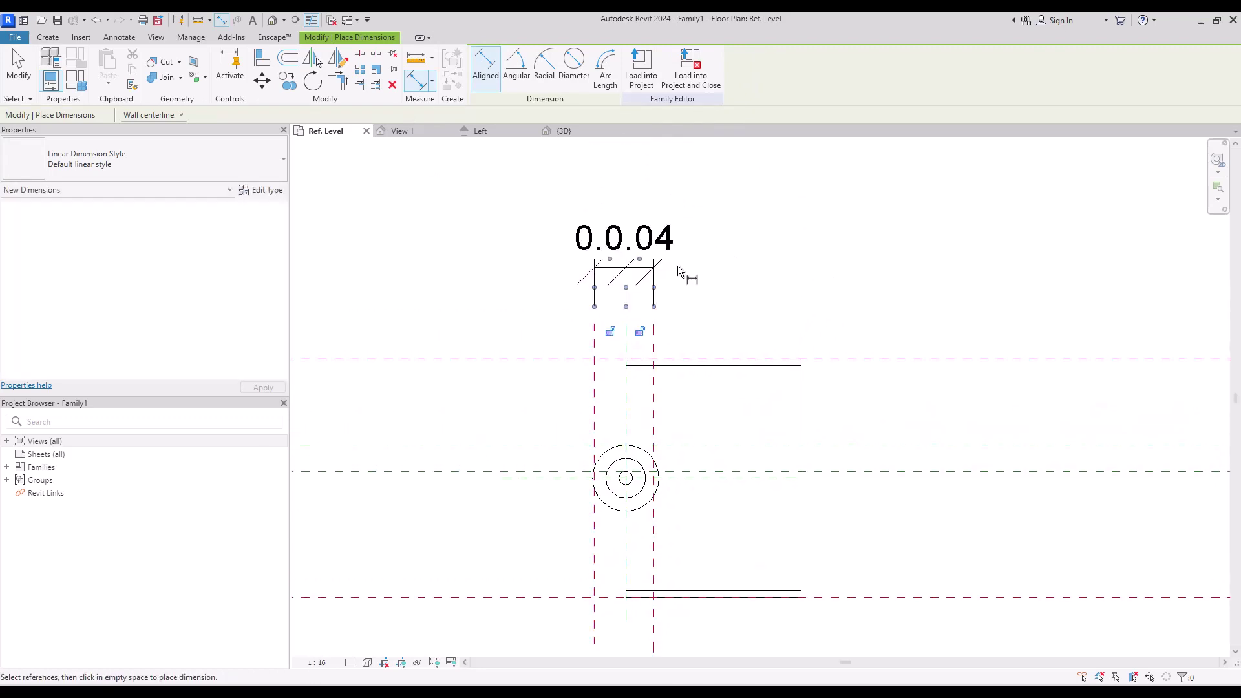
scroll(685, 281, "down", 3)
left_click(648, 162)
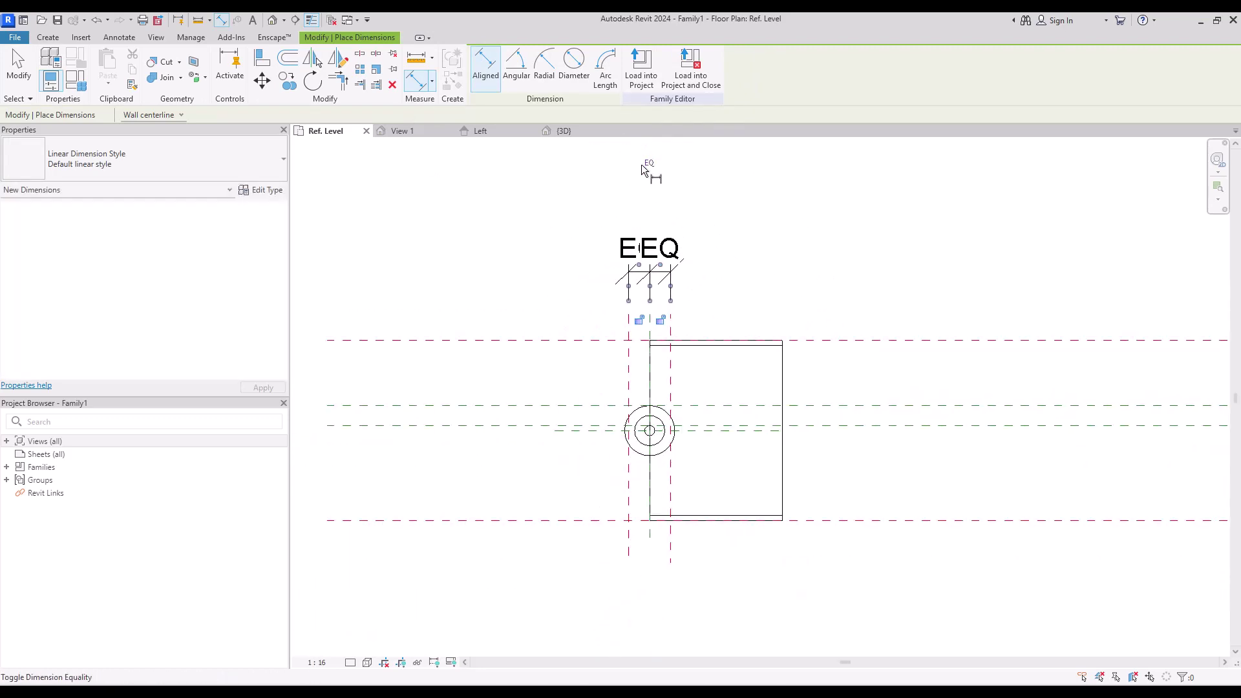
key("Escape")
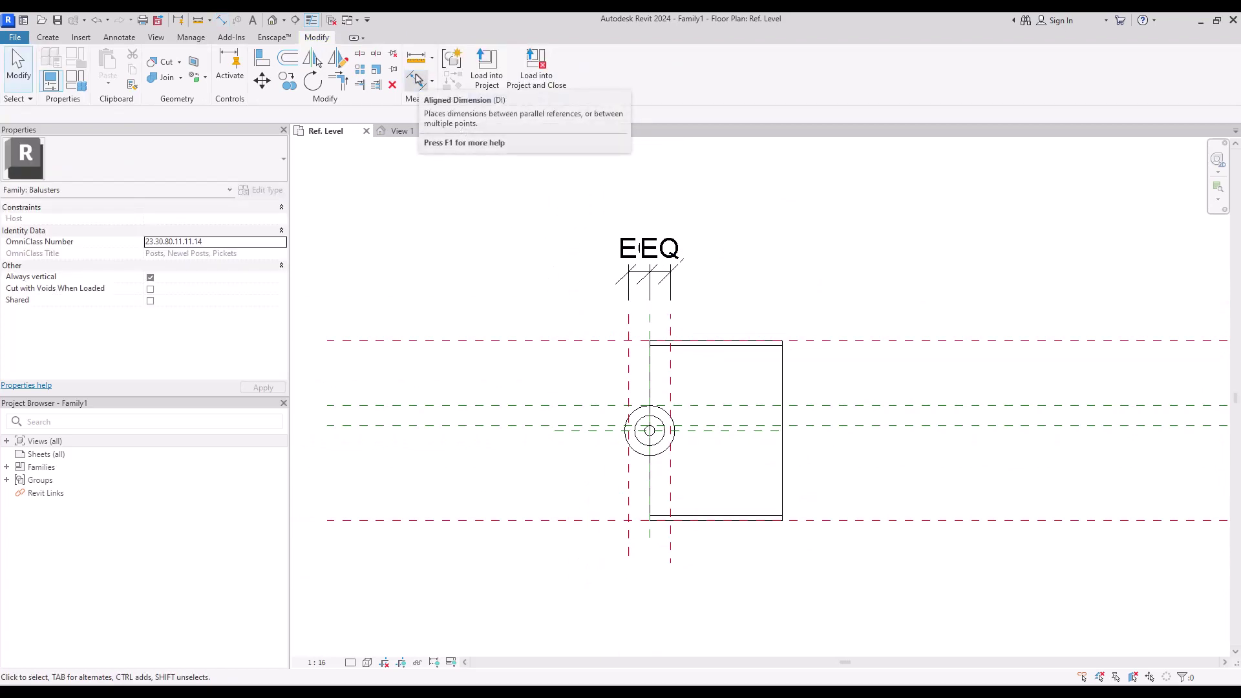
- Dimension the overall distance between the two outer vertical planes and label it with a new type parameter named Centre Frame
left_click(417, 79)
left_click(628, 356)
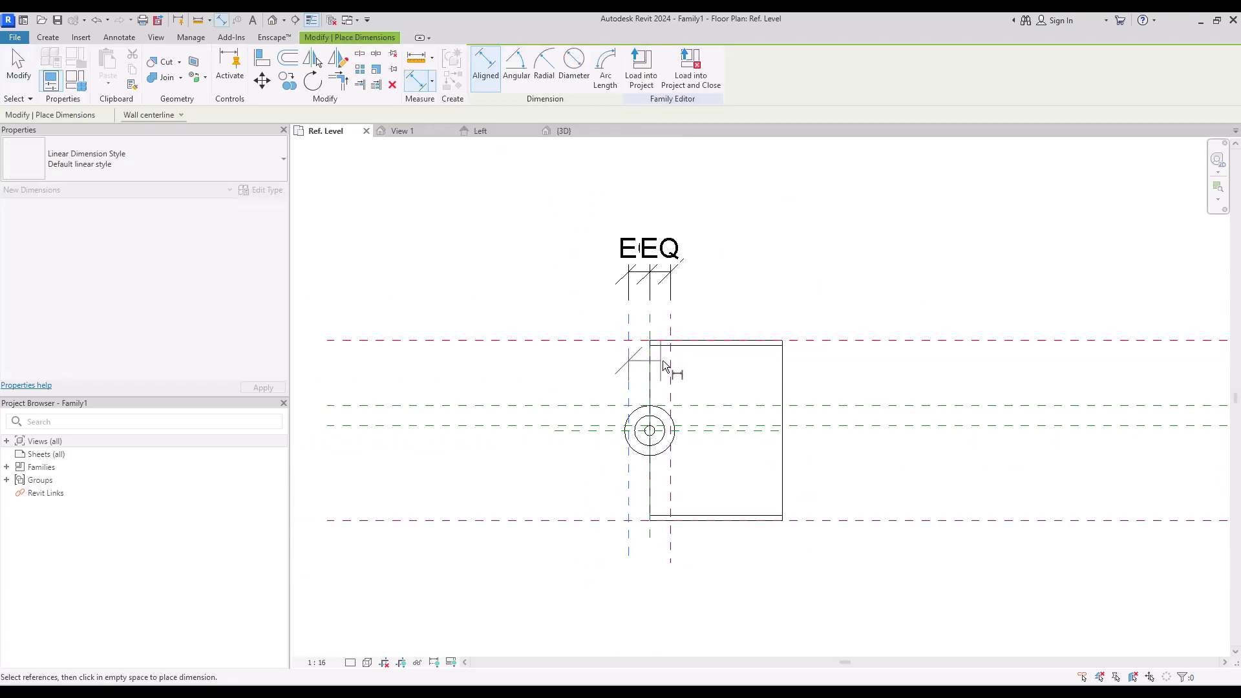
left_click(670, 359)
left_click(761, 208)
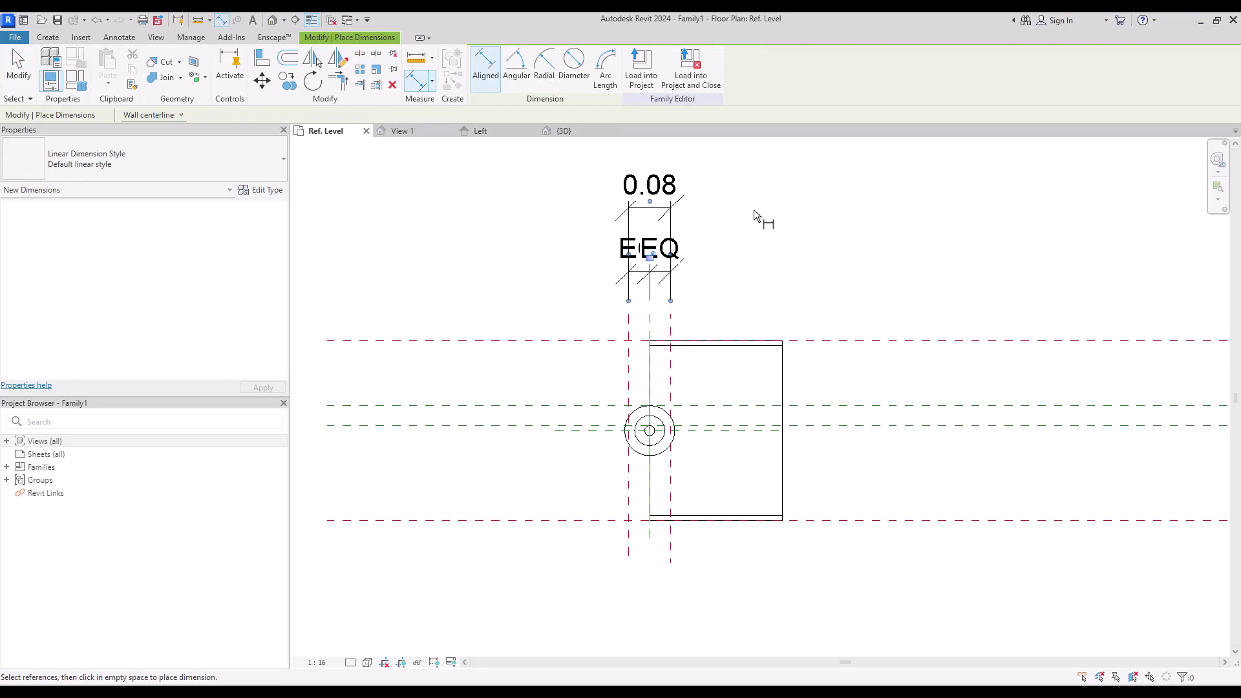
key("Escape")
left_click(606, 67)
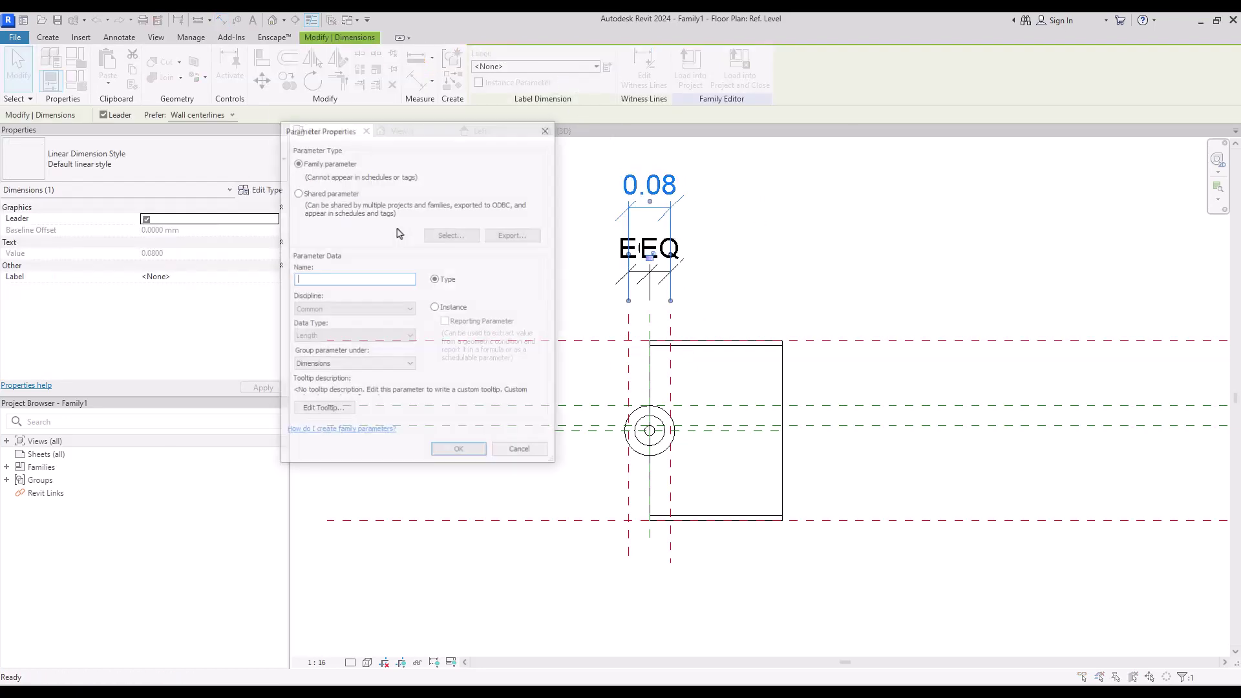
type("Ce")
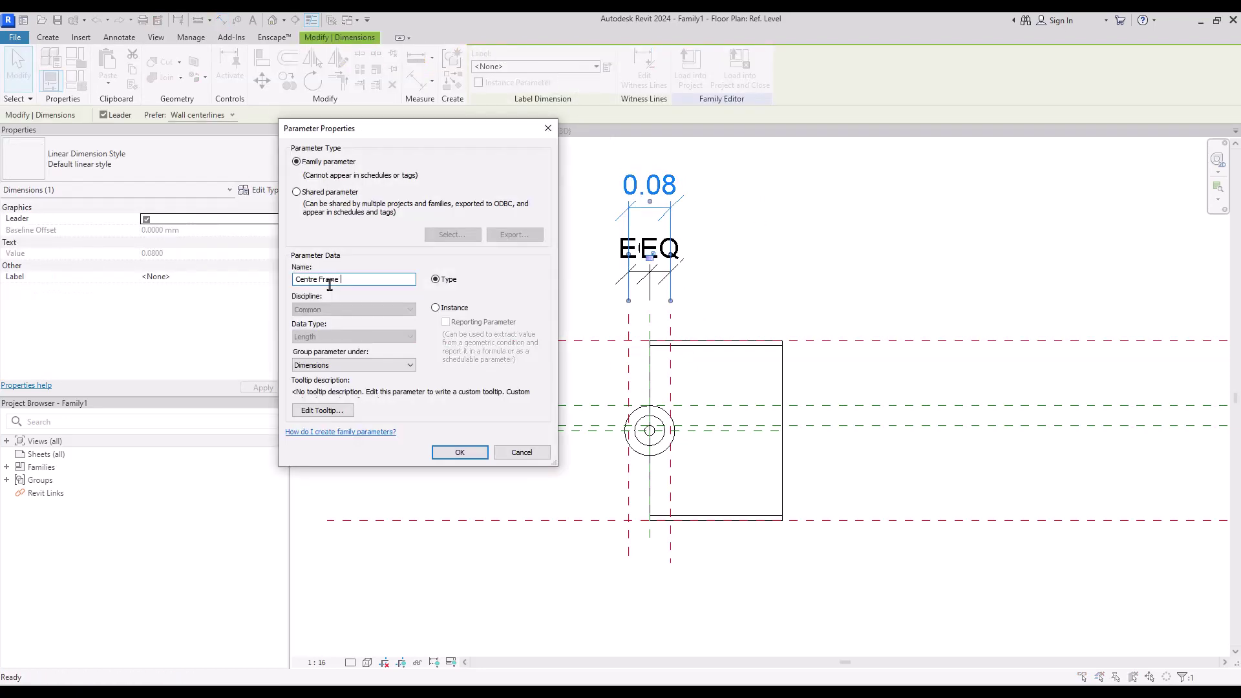
type("ntre Frame")
key("Return")
key("Escape")
- Align both end faces of the ring extrusion to the two outer vertical reference planes and lock them
key("a")
key("l")
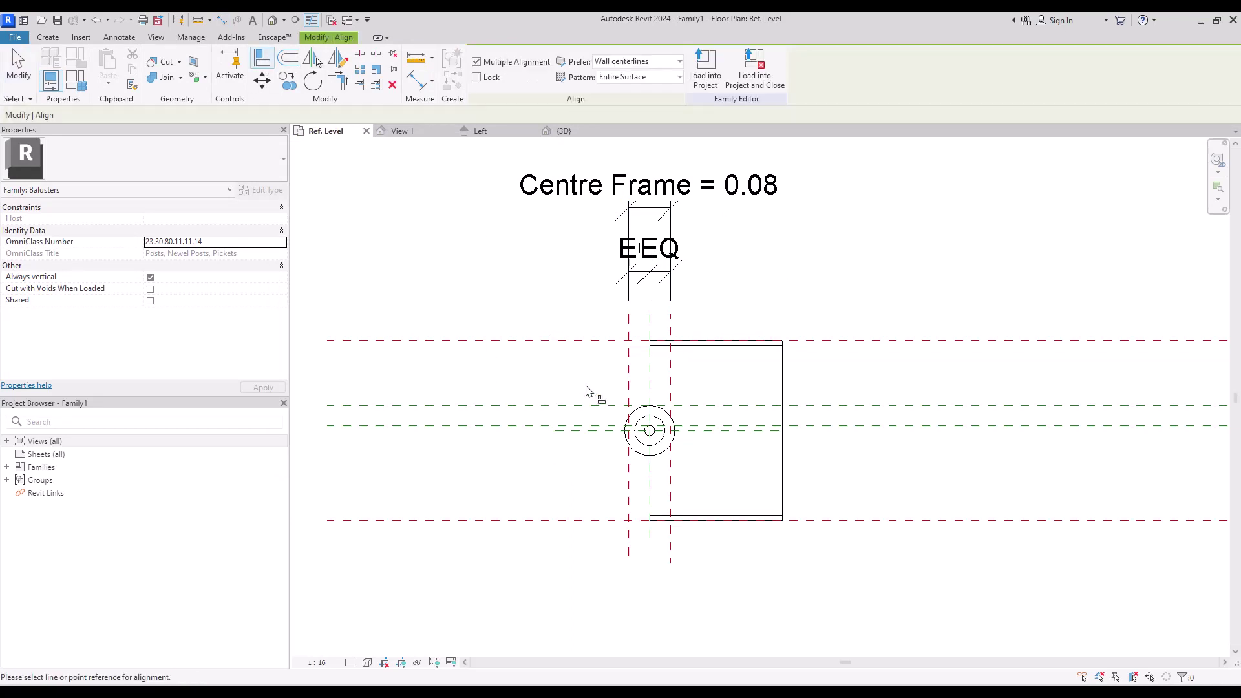
left_click(628, 368)
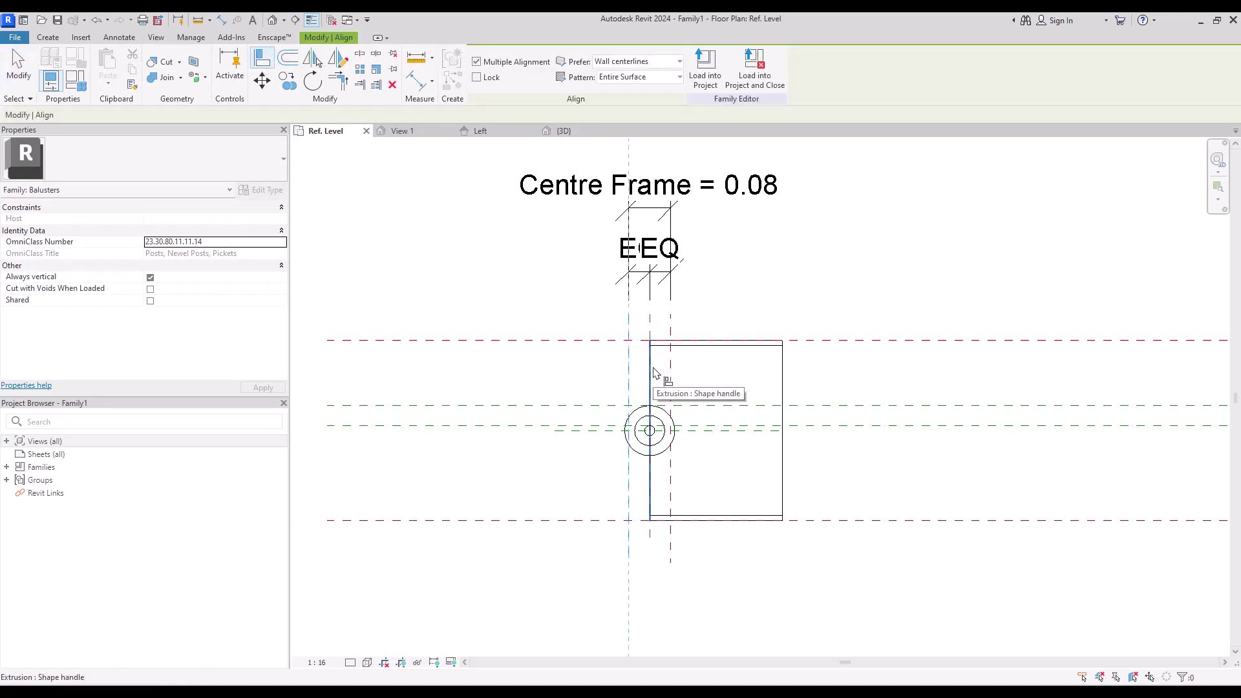
left_click(649, 372)
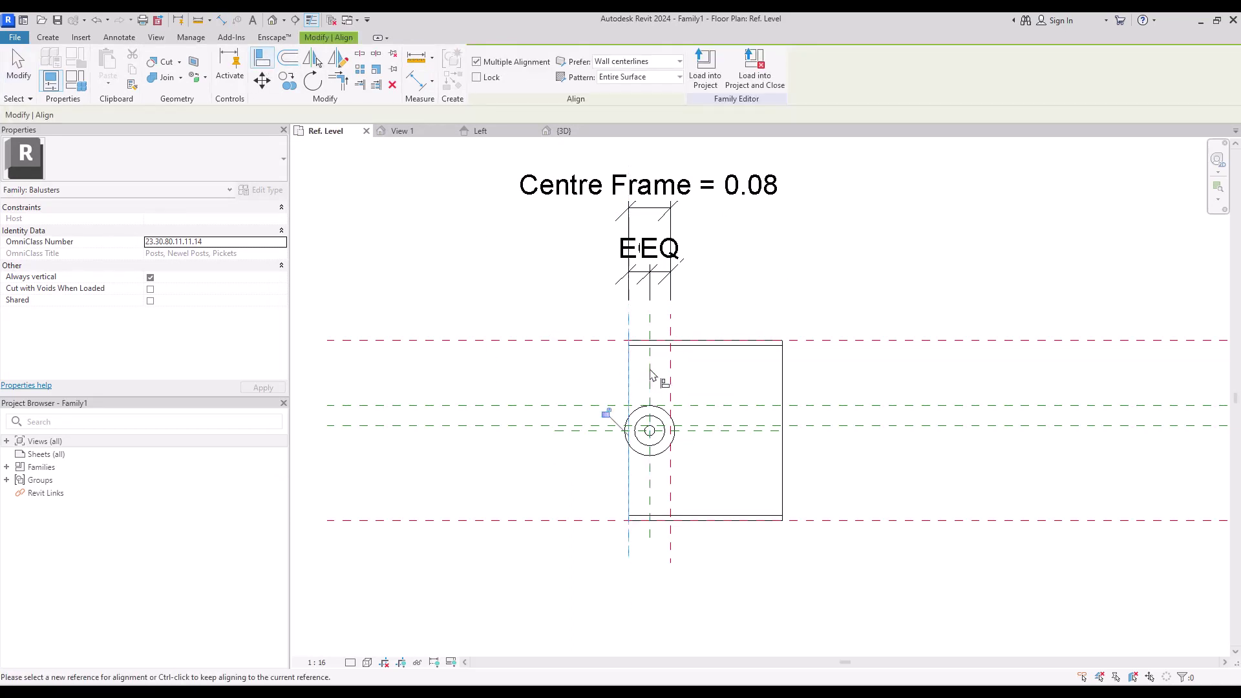
left_click(670, 380)
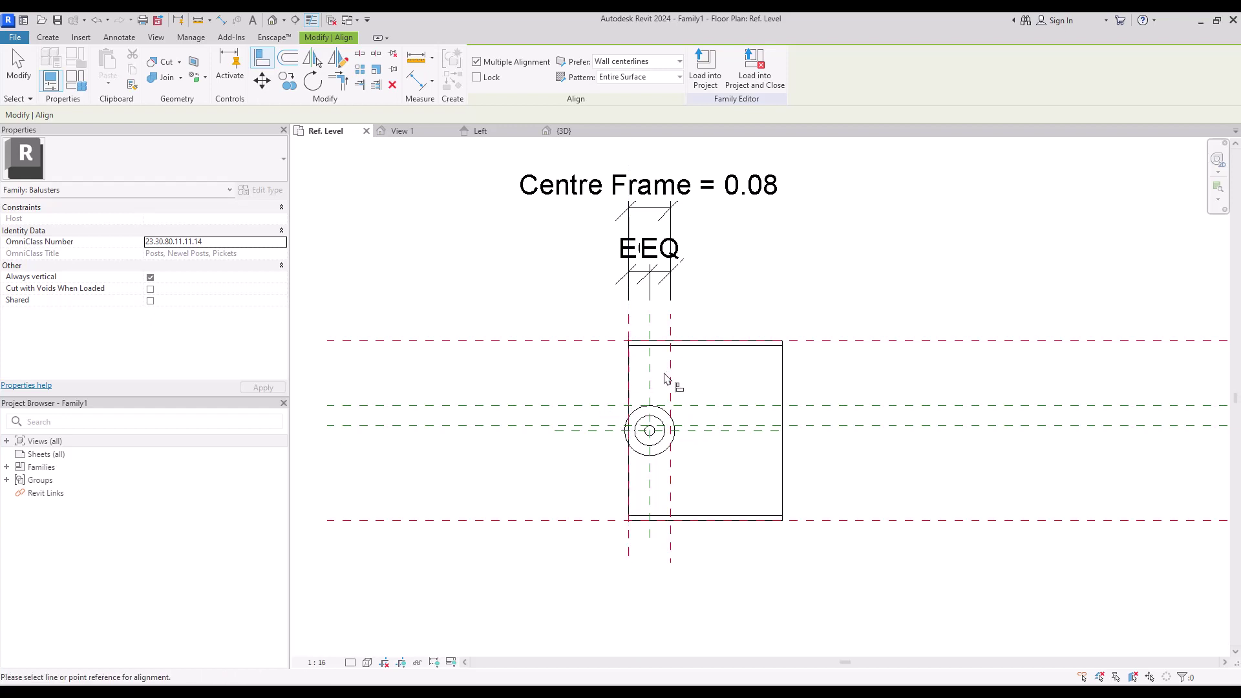
left_click(782, 391)
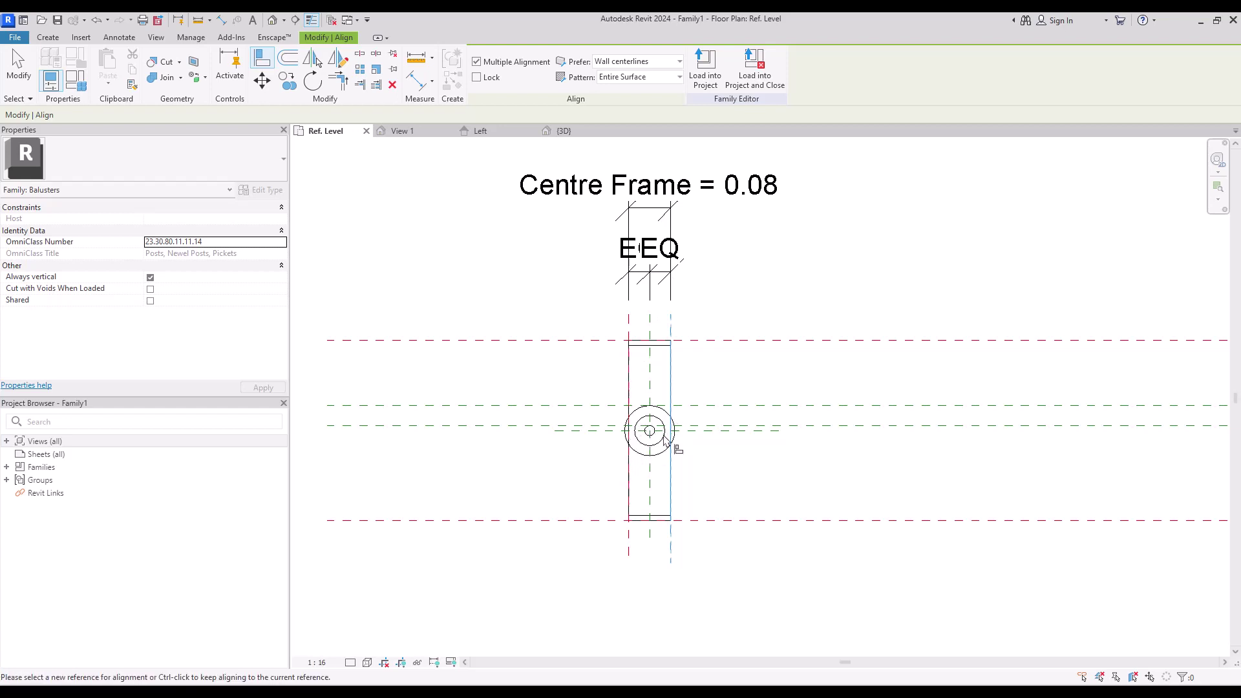
key("Escape")
key("Escape")
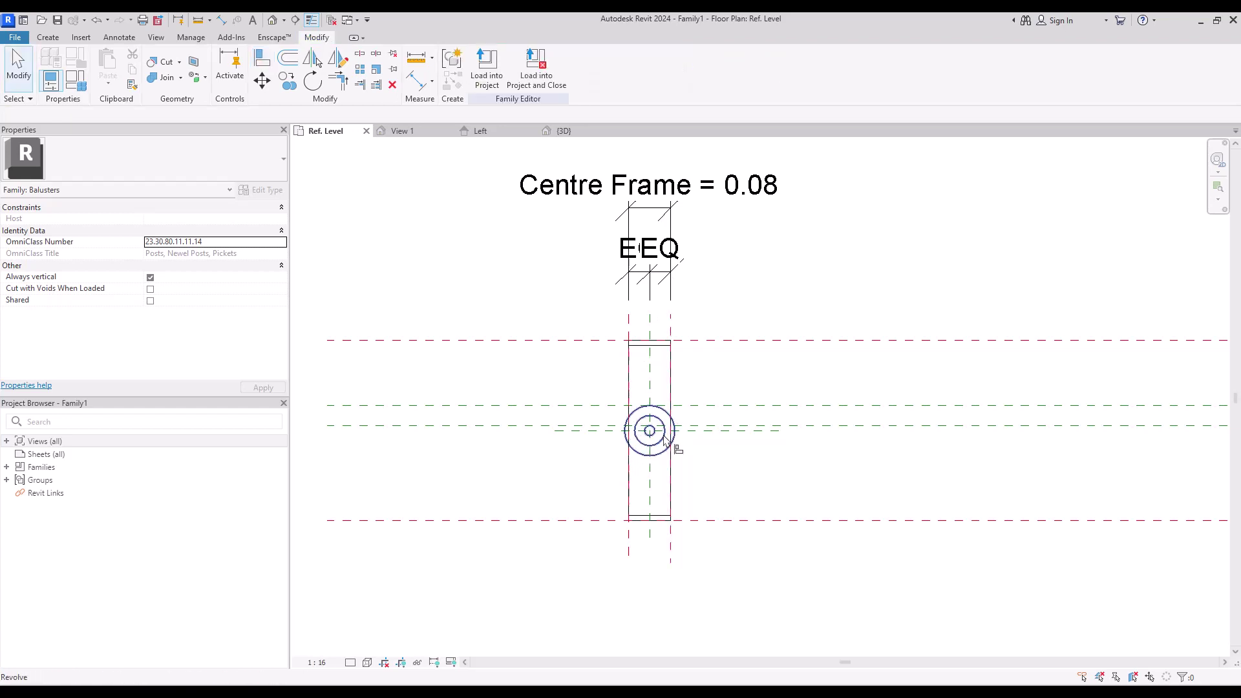
- Give the Centre Frame parameter the formula Pole Th * 2 and apply it in the family types
left_click(81, 87)
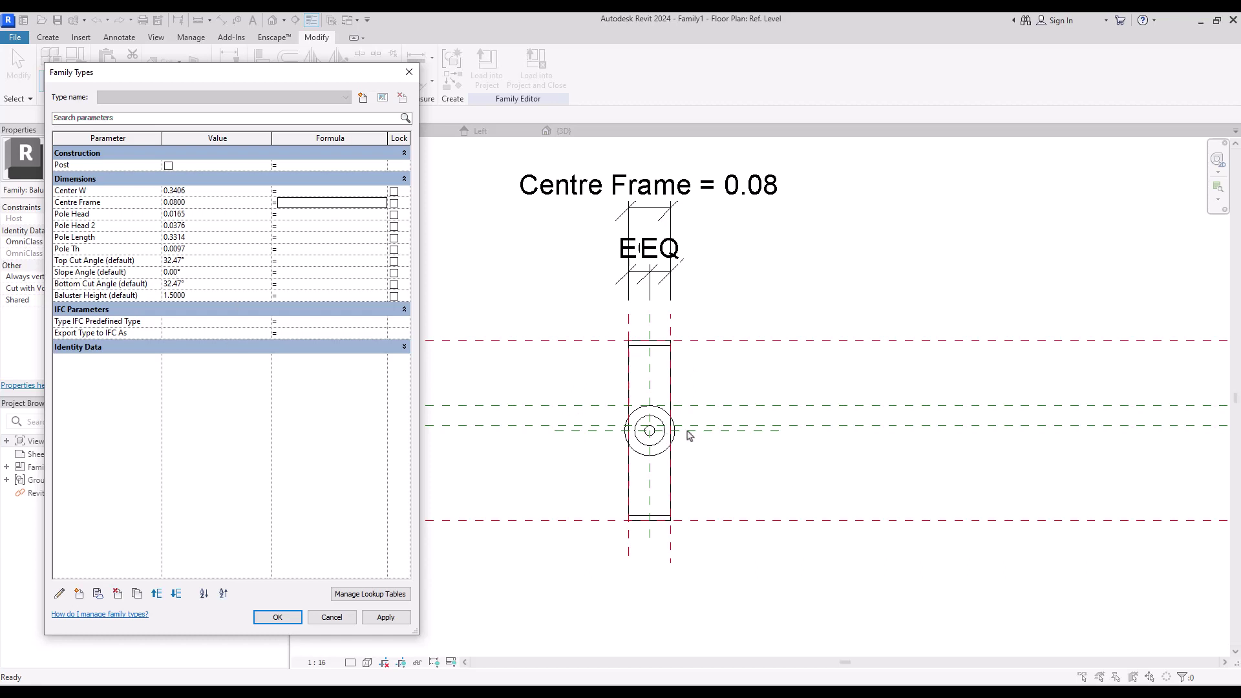
left_click(285, 249)
left_click(387, 617)
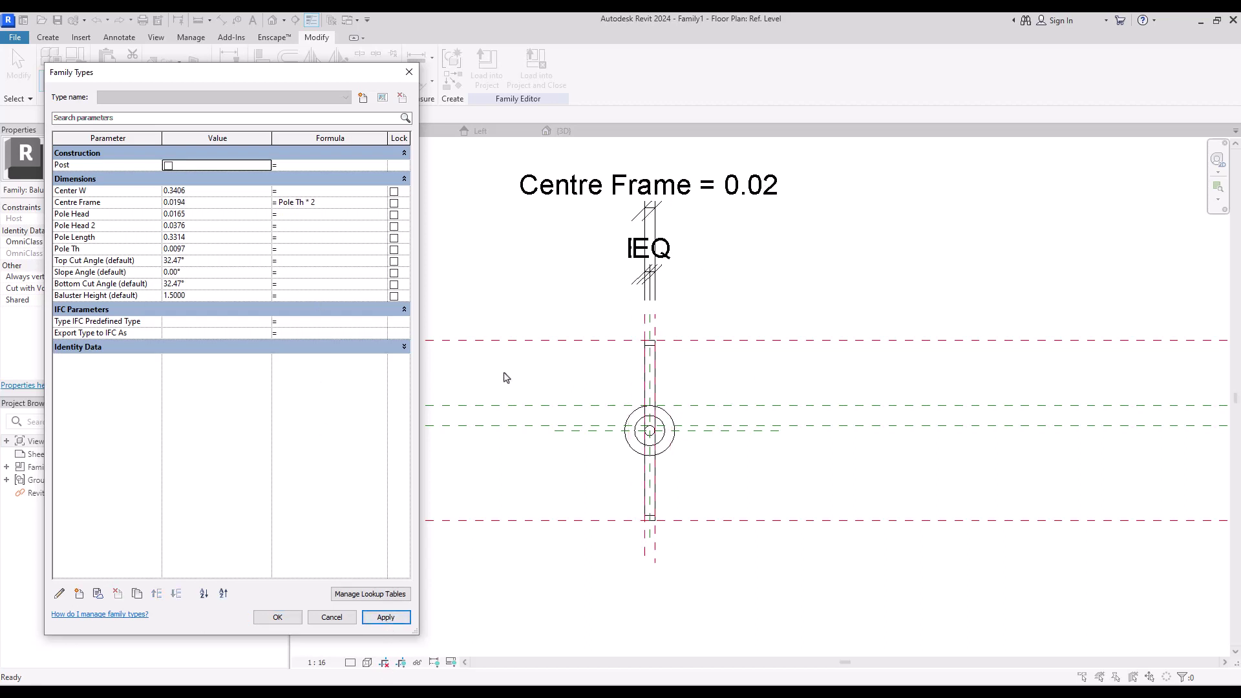
- Set Pole Th to 0.02 m, apply it to test the frame formula and close the family types
left_click(176, 250)
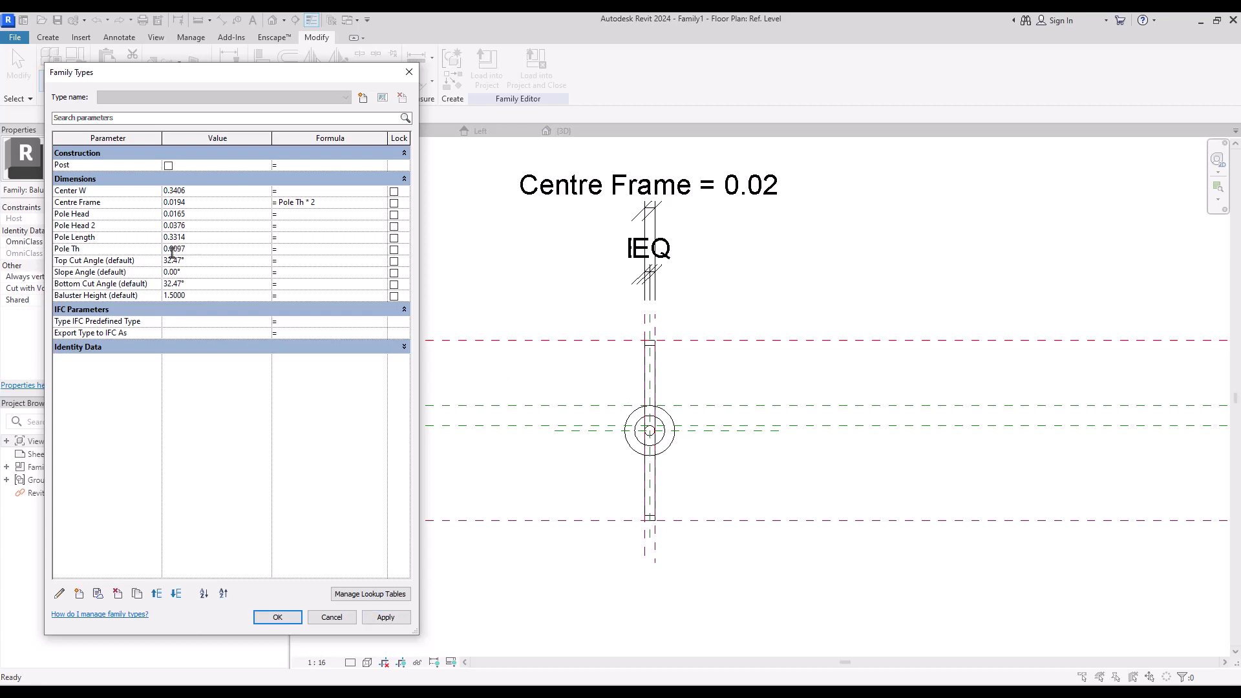
type("0.02")
key("Tab")
left_click(386, 617)
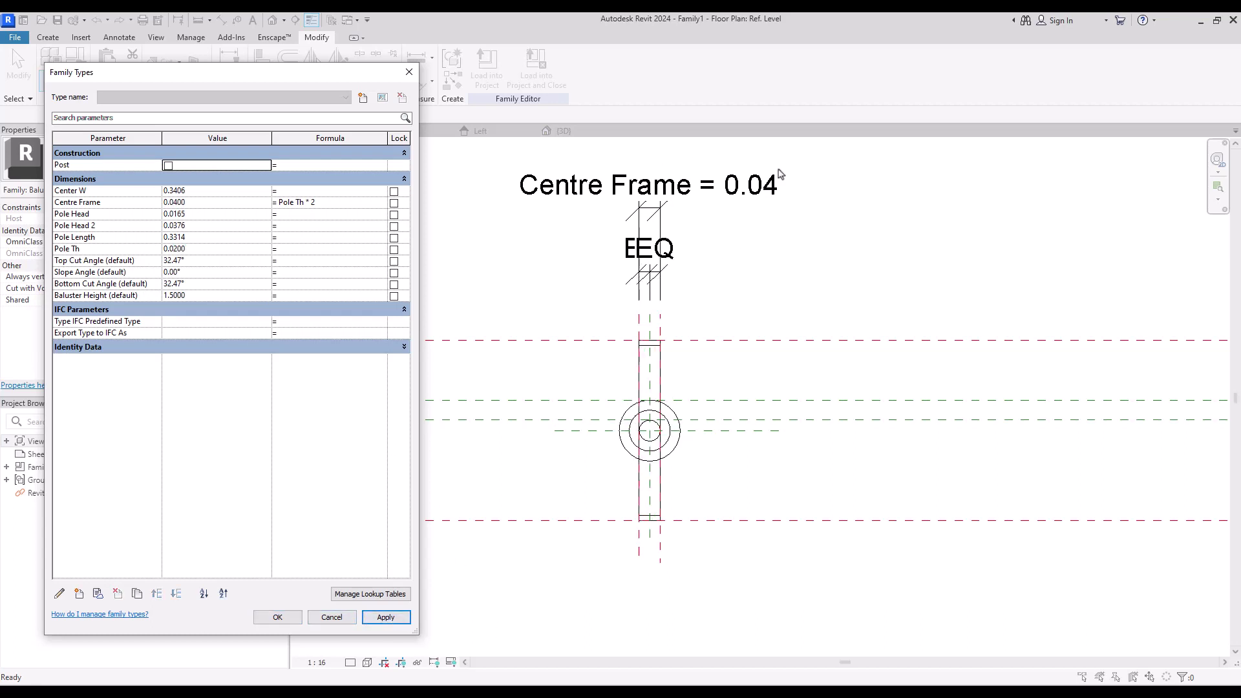
key("Return")
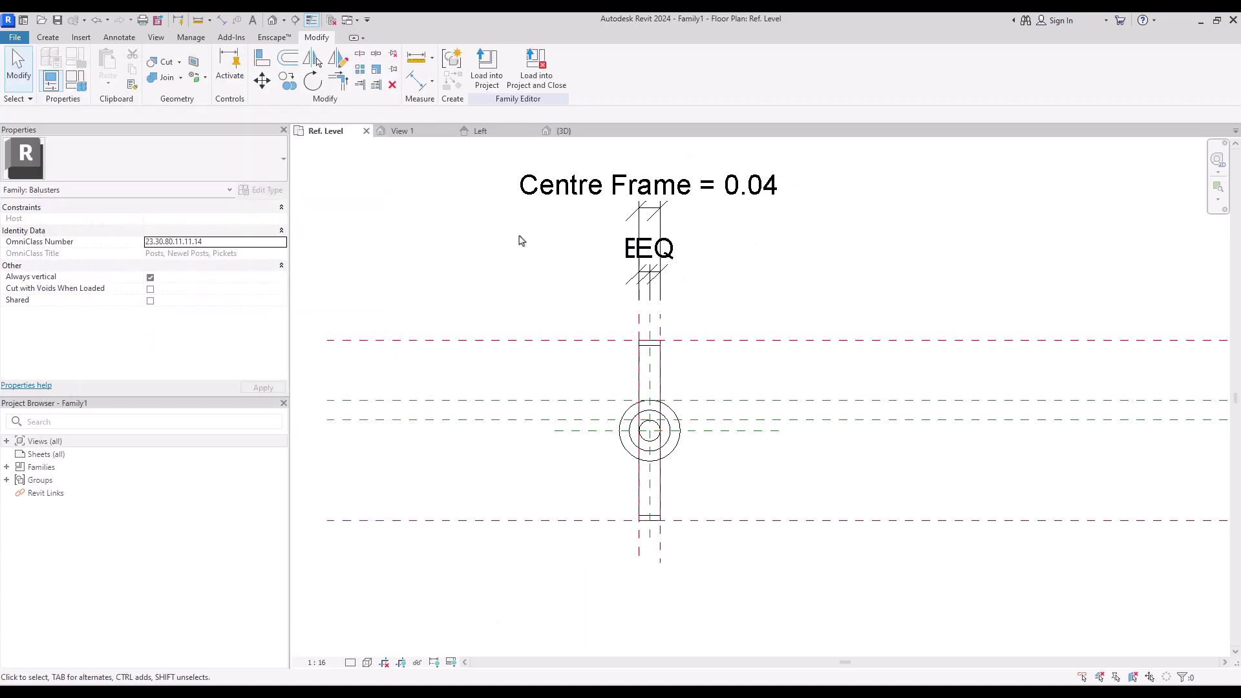
- Examine the baluster in the 3D view to check the central frame's depth against the poles
left_click(579, 134)
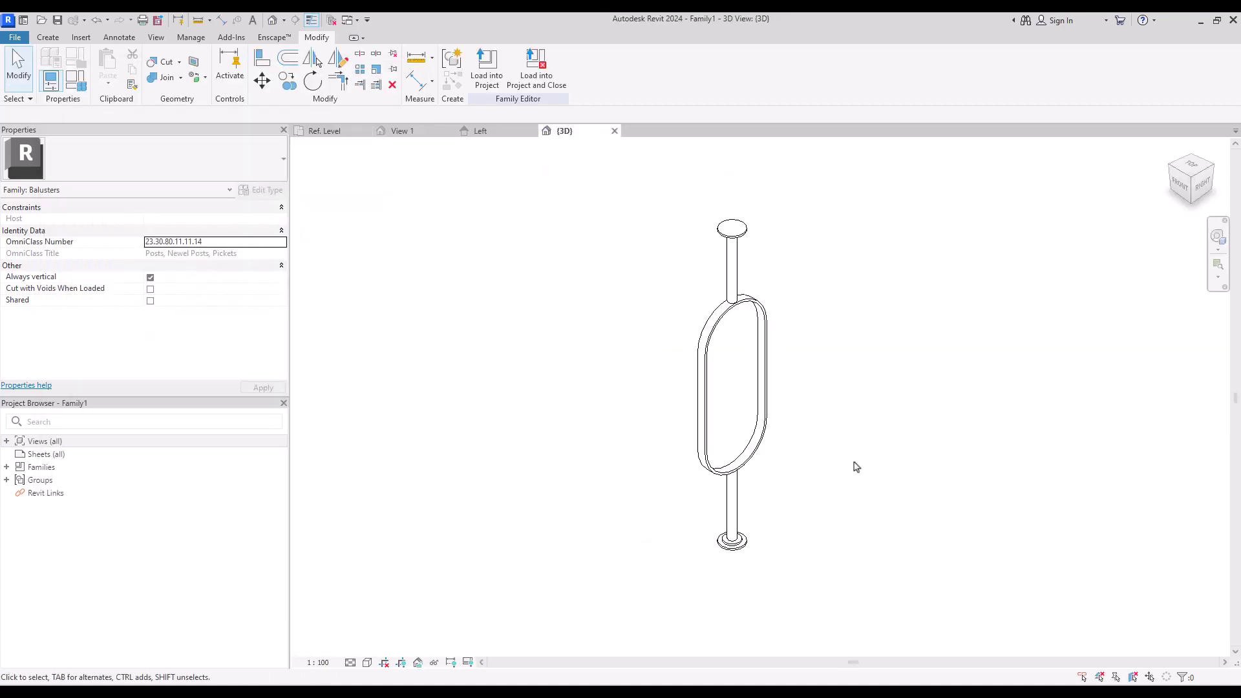
left_click(1203, 185)
mouse_move(1077, 174)
middle_mouse_down("shift")
mouse_move(886, 163)
mouse_move(1163, 156)
mouse_move(1113, 227)
mouse_move(899, 198)
mouse_move(564, 280)
middle_mouse_up("shift")
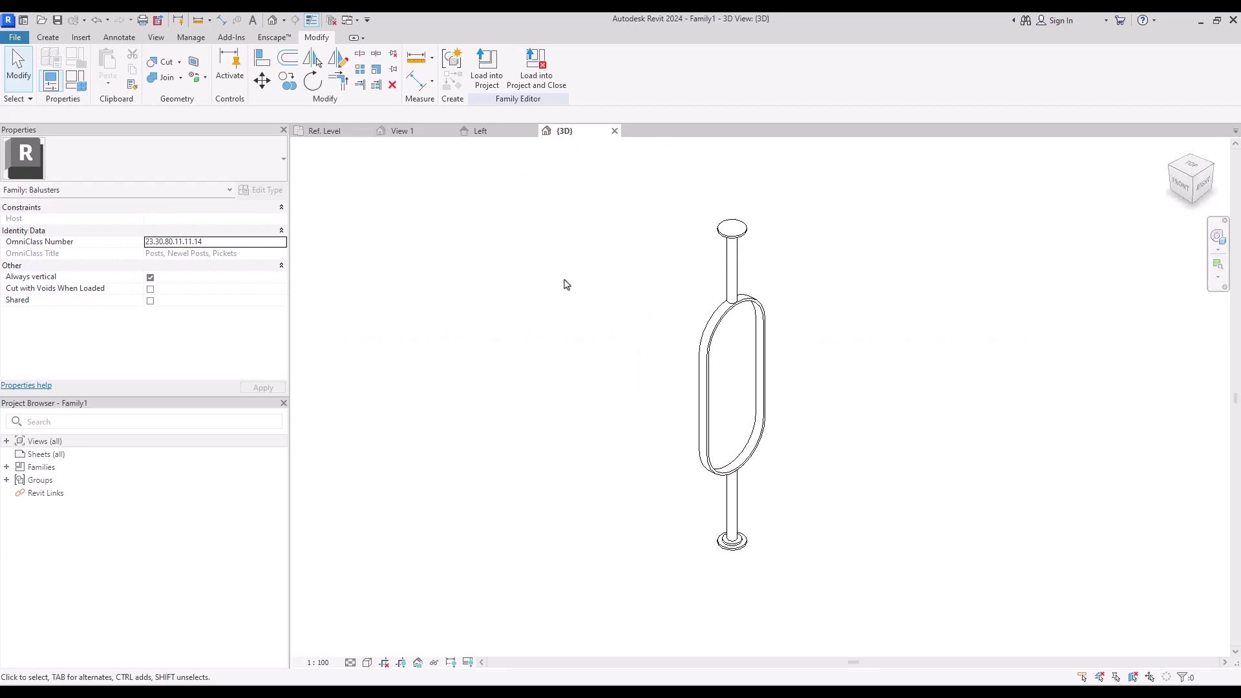
- Start a new extrusion in the Left elevation with the Center (Left/Right) reference plane as its work plane
key("ctrl+Tab")
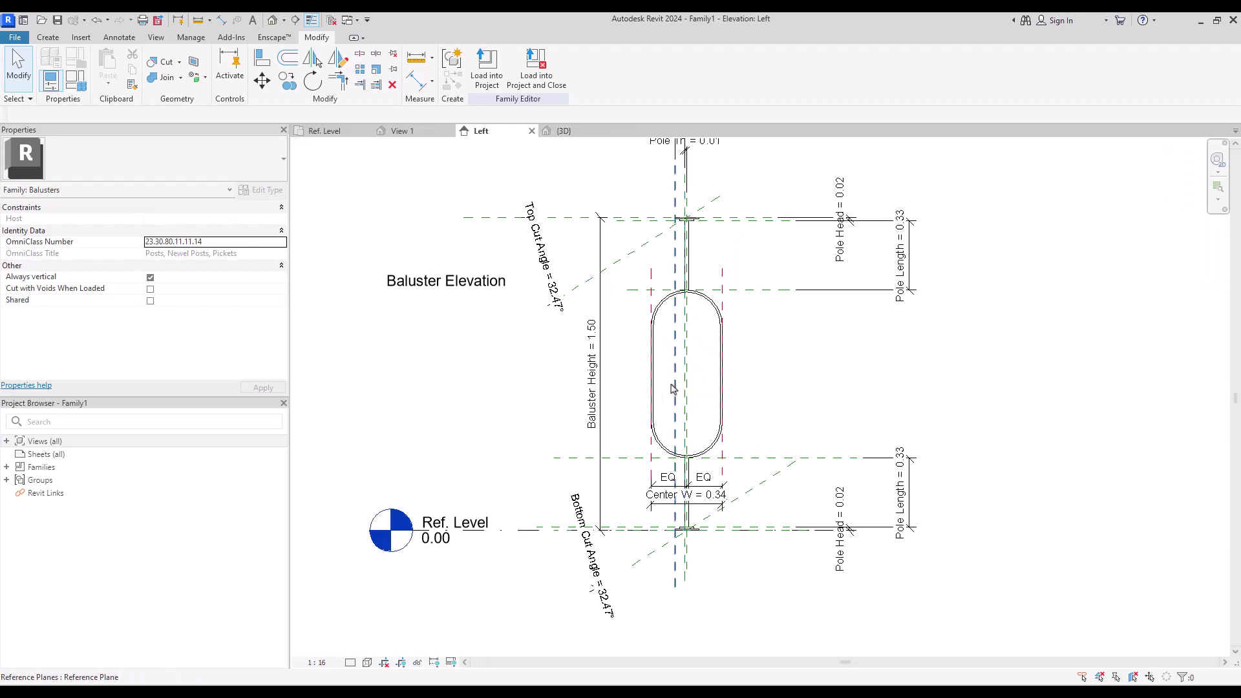
scroll(672, 387, "up", 3)
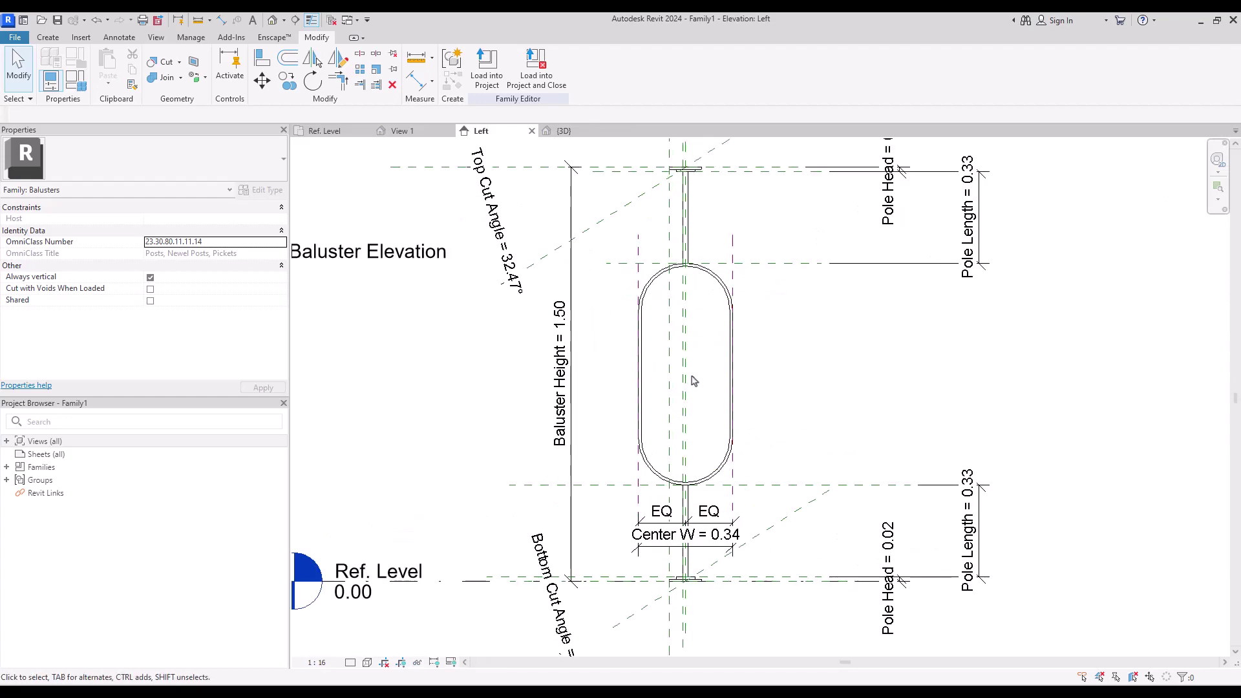
scroll(693, 381, "down", 1)
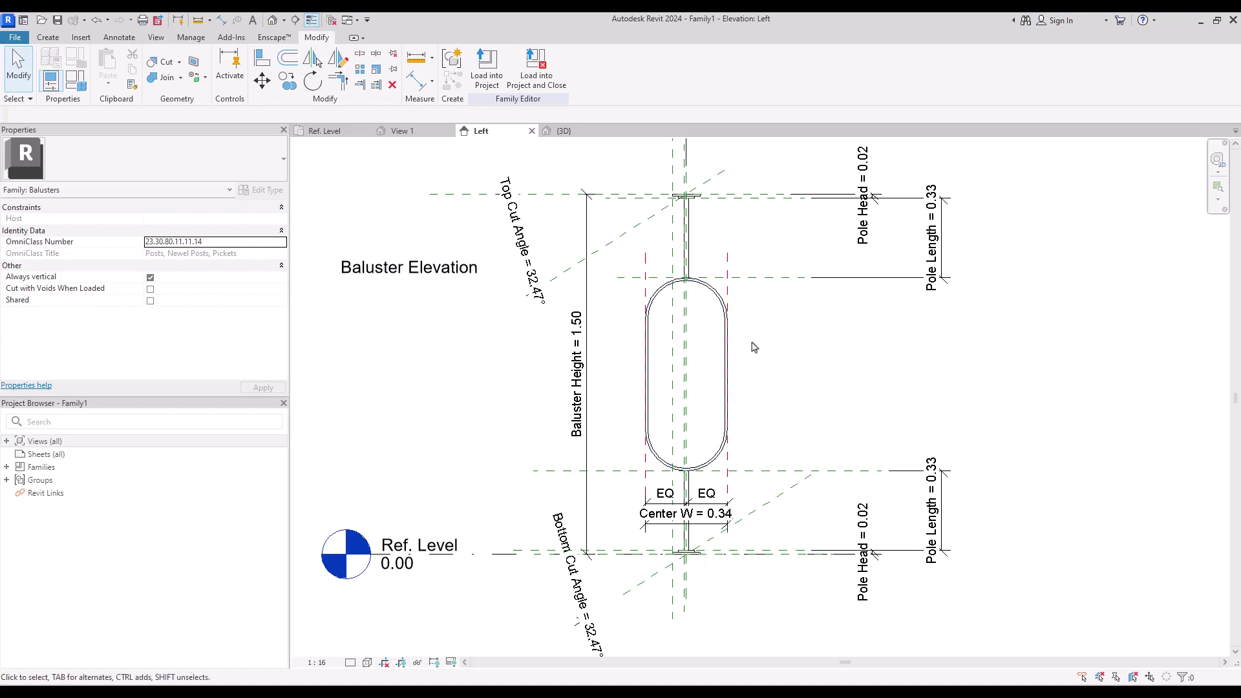
left_click(48, 37)
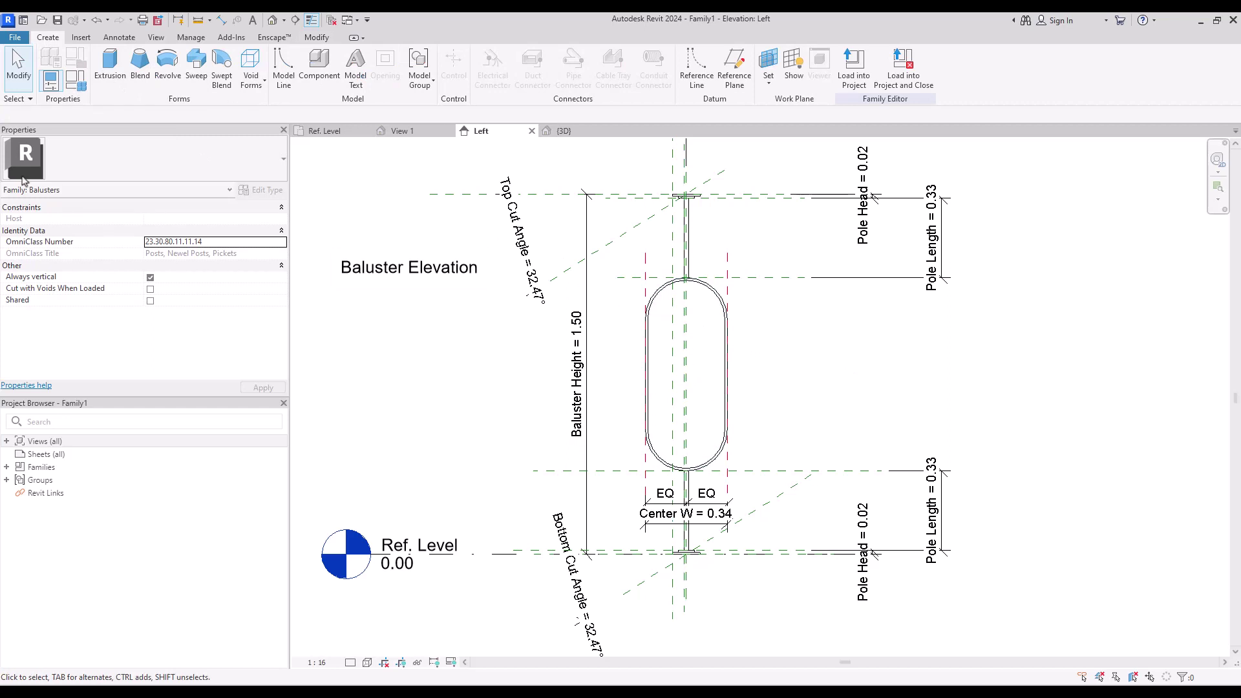
left_click(110, 65)
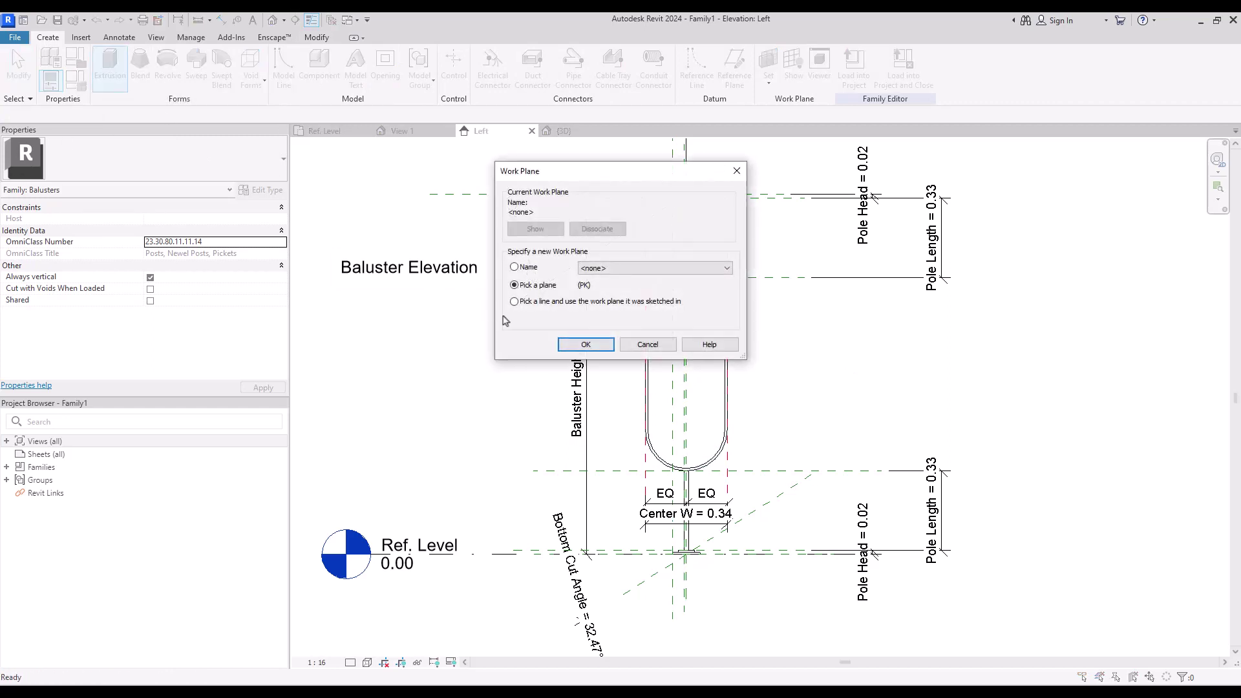
left_click(614, 270)
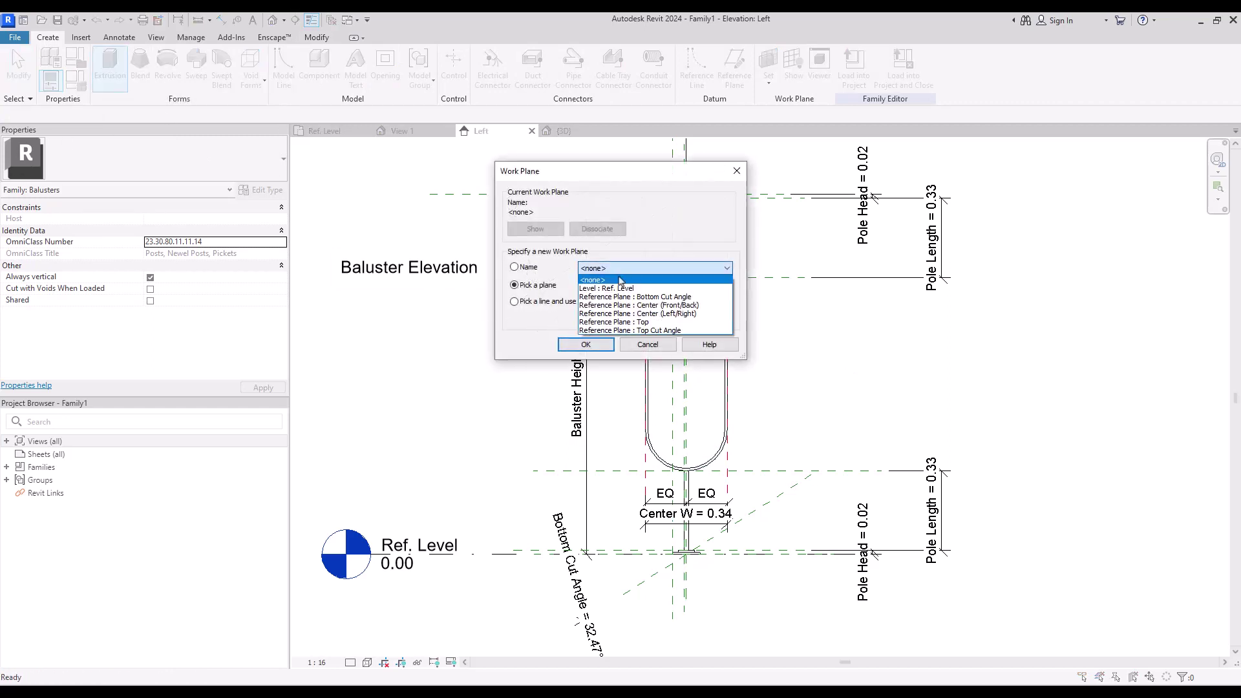
left_click(631, 315)
left_click(588, 343)
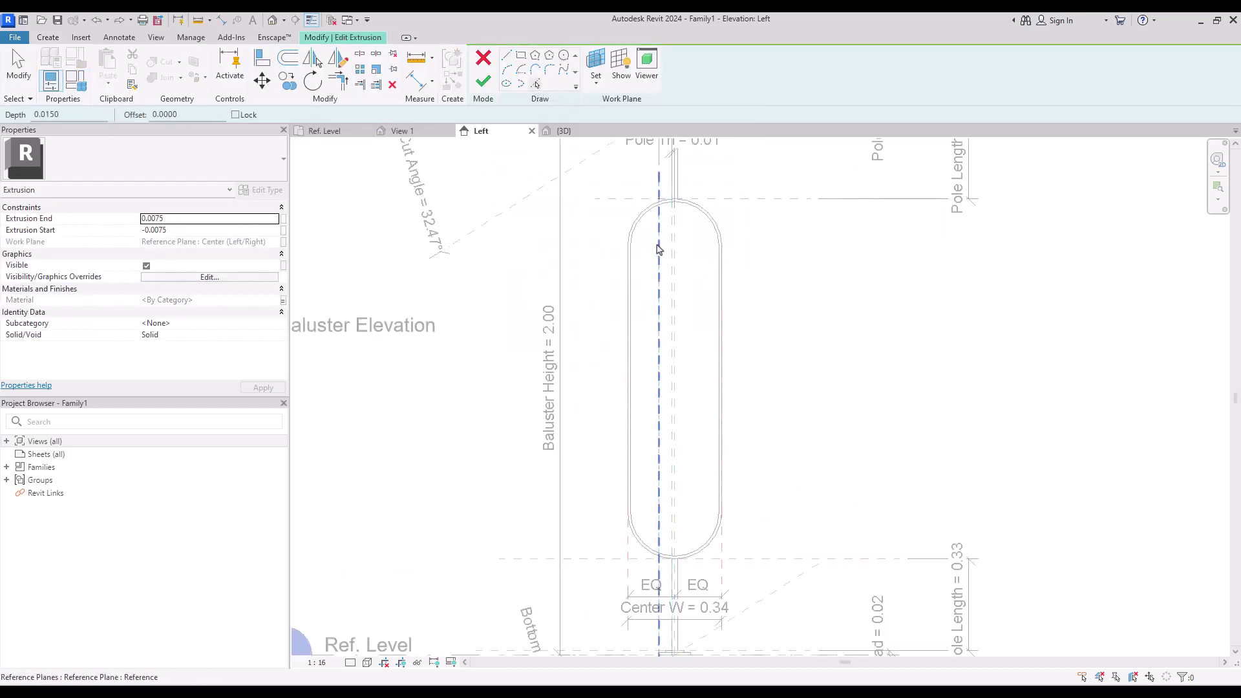
- Trace the inner arcs and straight edges of the rounded frame with Pick Lines as a closed loop and finish the extrusion
left_click(633, 226)
left_click(705, 214)
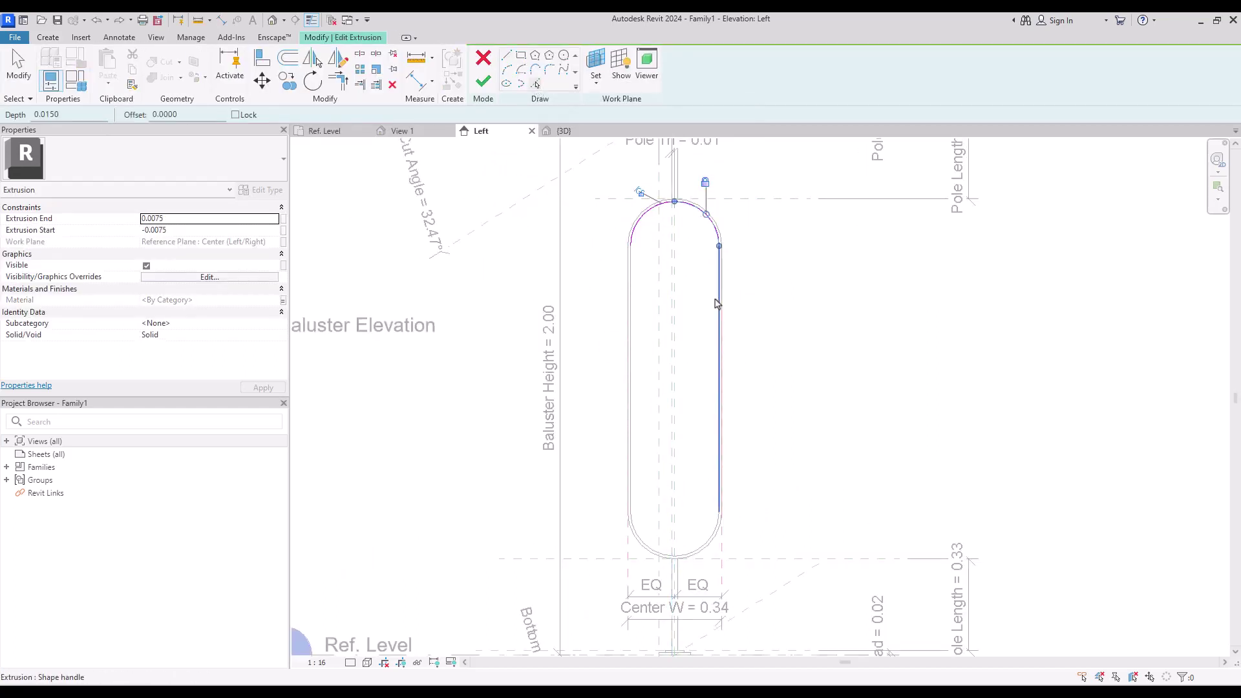
left_click(718, 375)
left_click(709, 542)
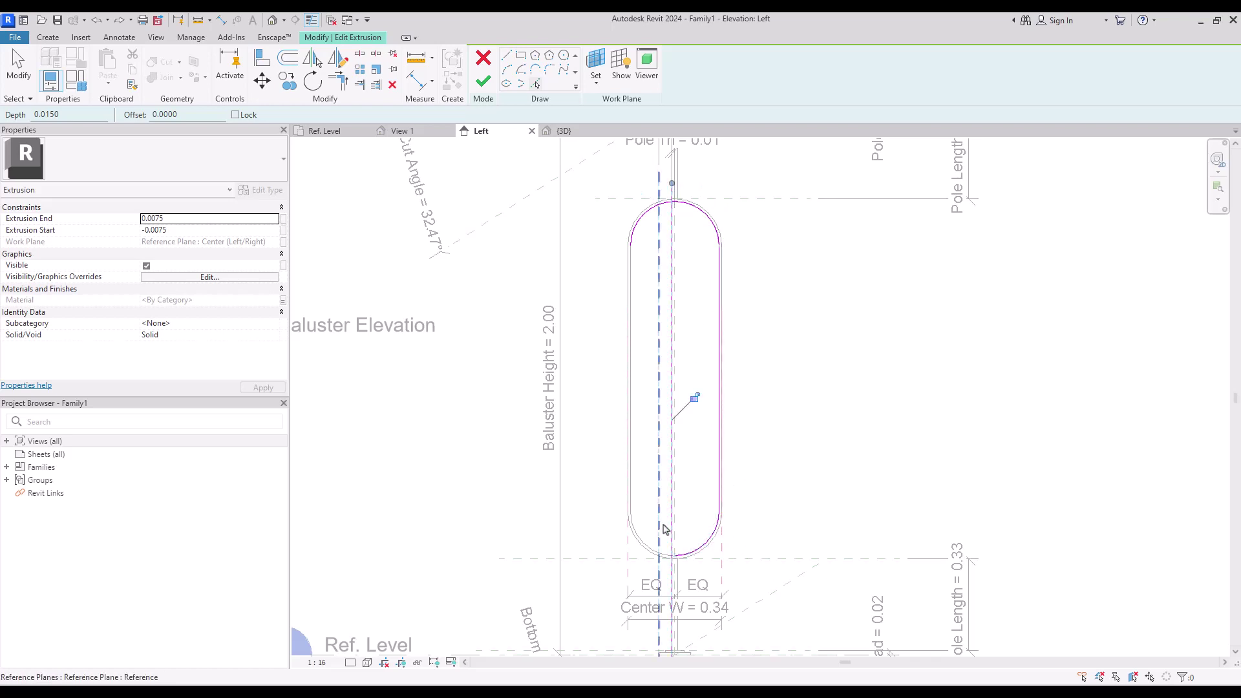
left_click(674, 397)
left_click(643, 544)
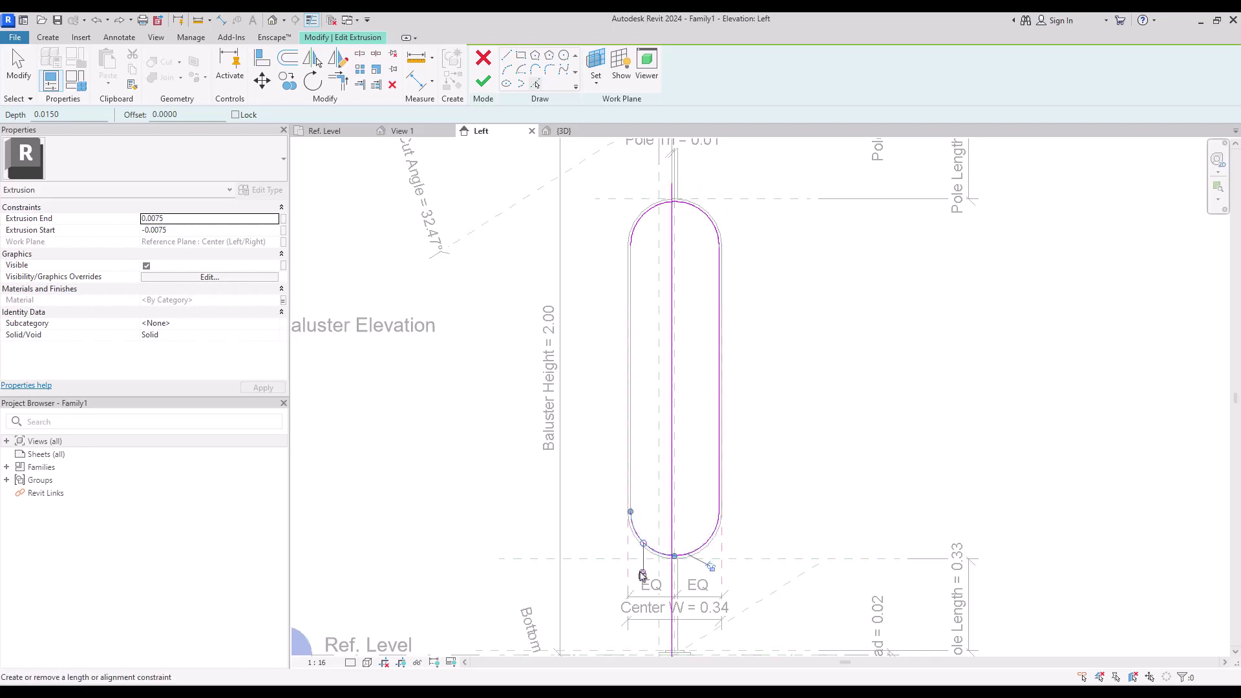
left_click(630, 495)
left_click(1005, 668)
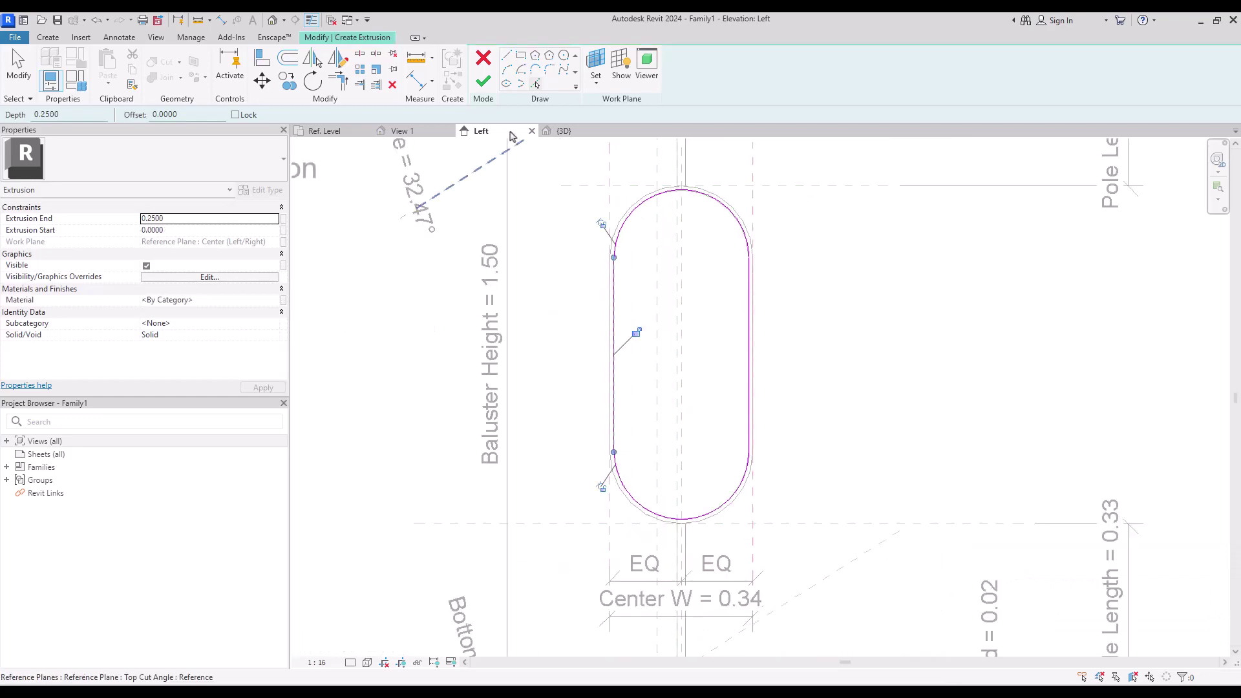
left_click(483, 81)
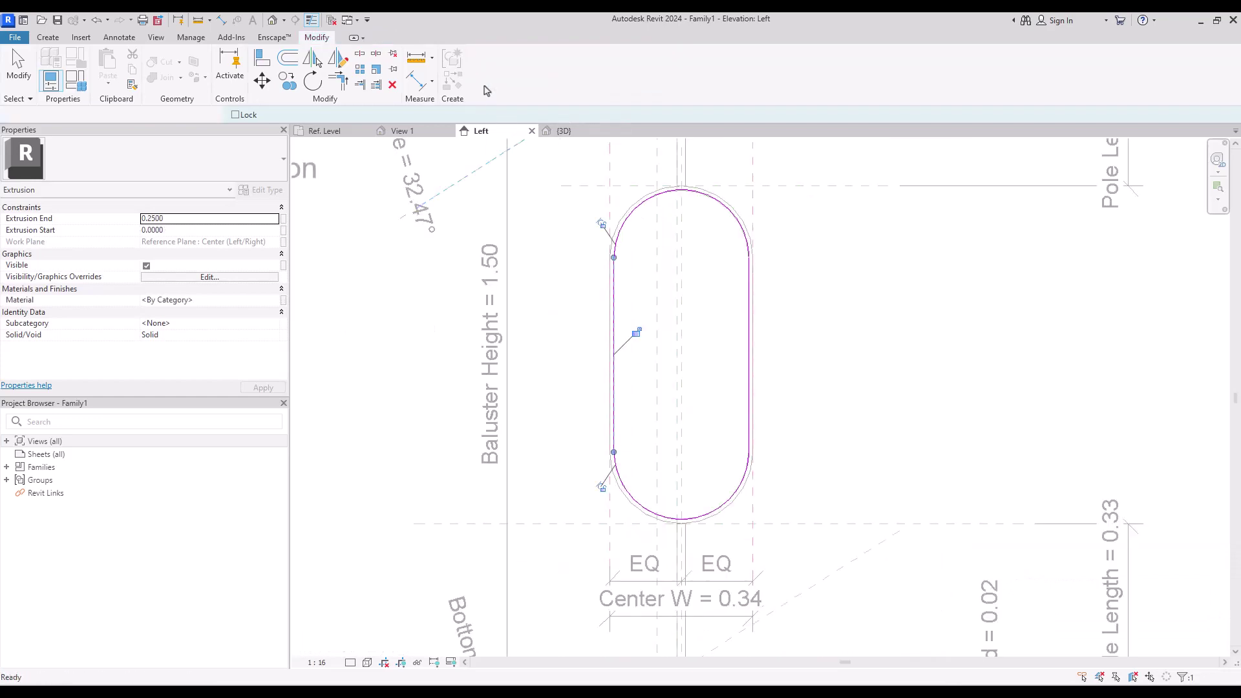
- In the Ref. Level plan, draw two vertical reference planes on either side of the centre plane, inside the frame's outer planes
left_click(323, 130)
scroll(687, 474, "up", 1)
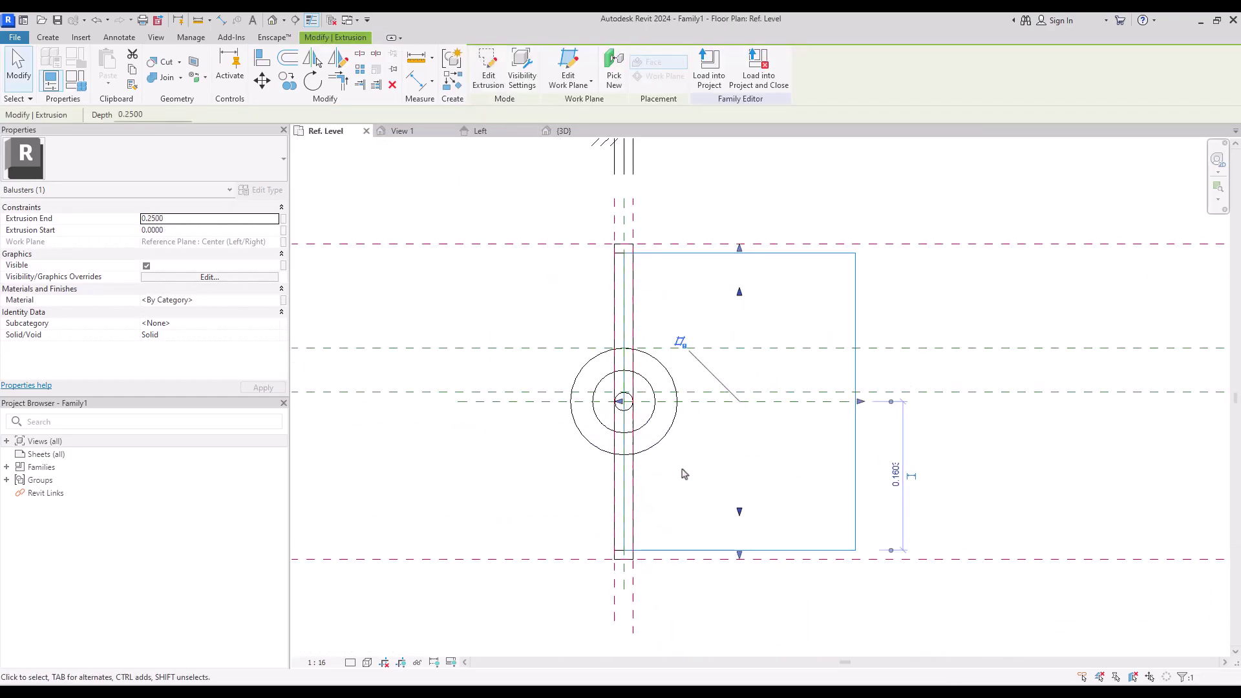
scroll(620, 362, "up", 1)
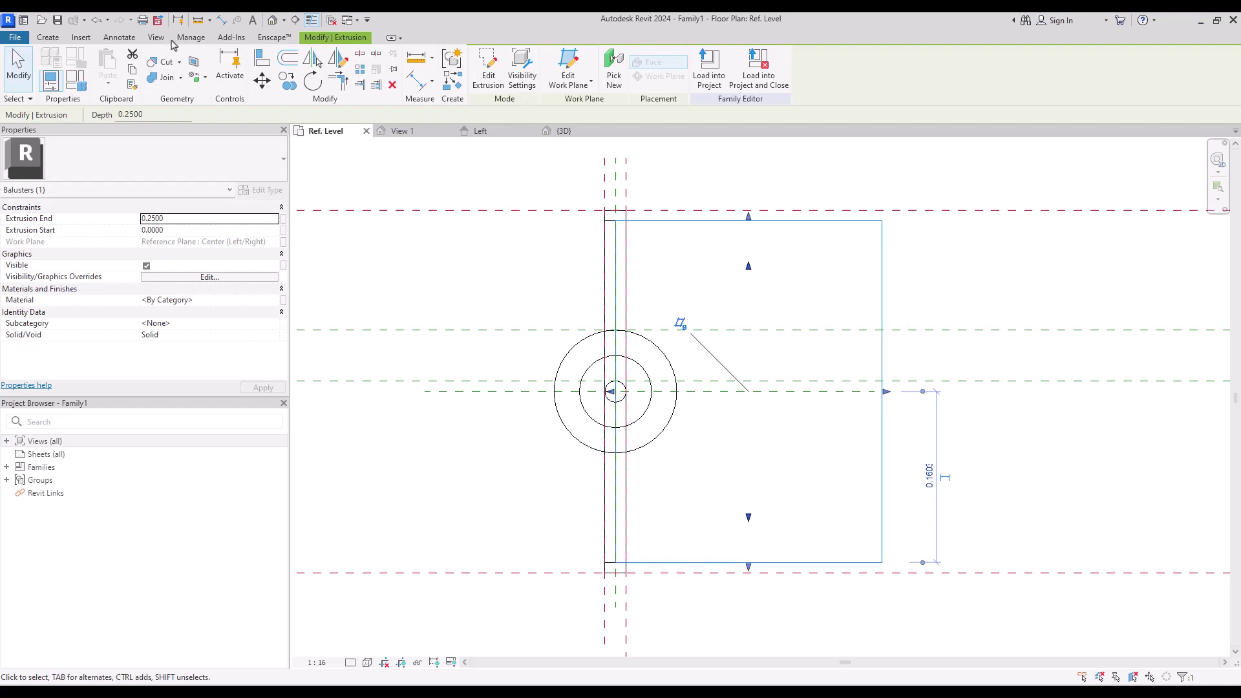
key("r")
key("p")
left_click(602, 75)
left_click(592, 103)
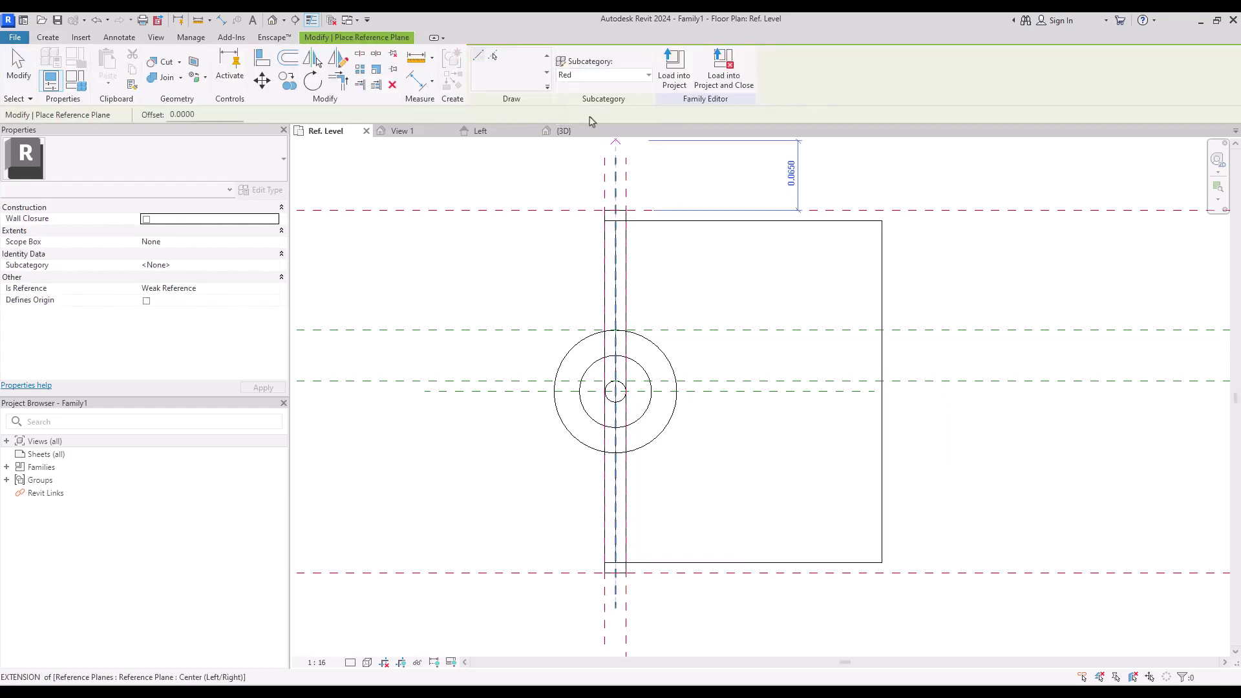
scroll(608, 159, "up", 5)
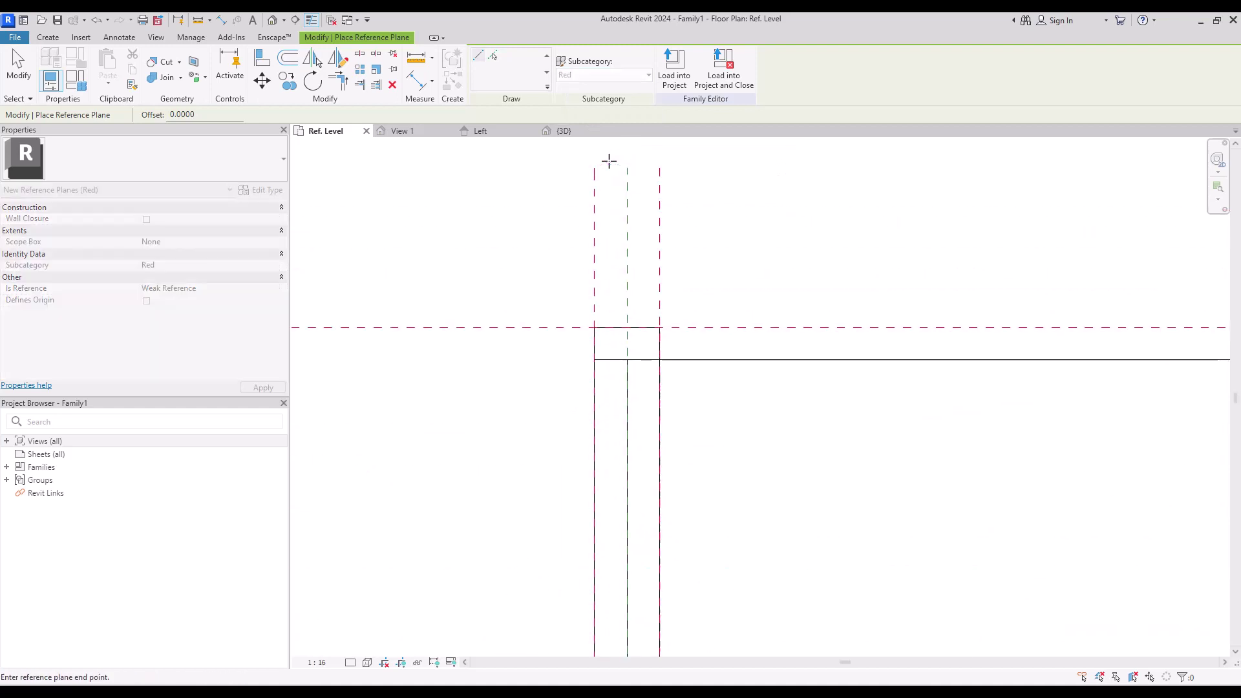
left_click(606, 452)
left_click(642, 153)
left_click(665, 439)
key("Escape")
middle_click_drag(741, 229, 767, 485)
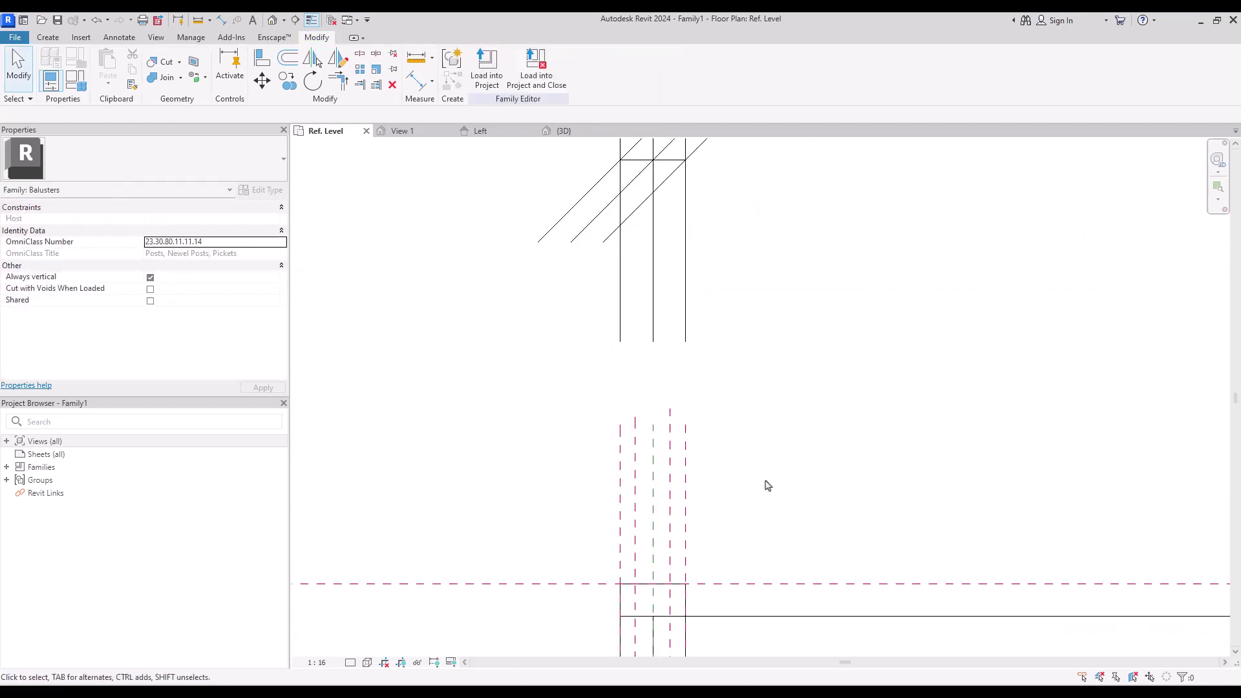
- Dimension the two new planes about the centre plane, set the view scale to 1:5 and make the dimension equal
key("d")
key("i")
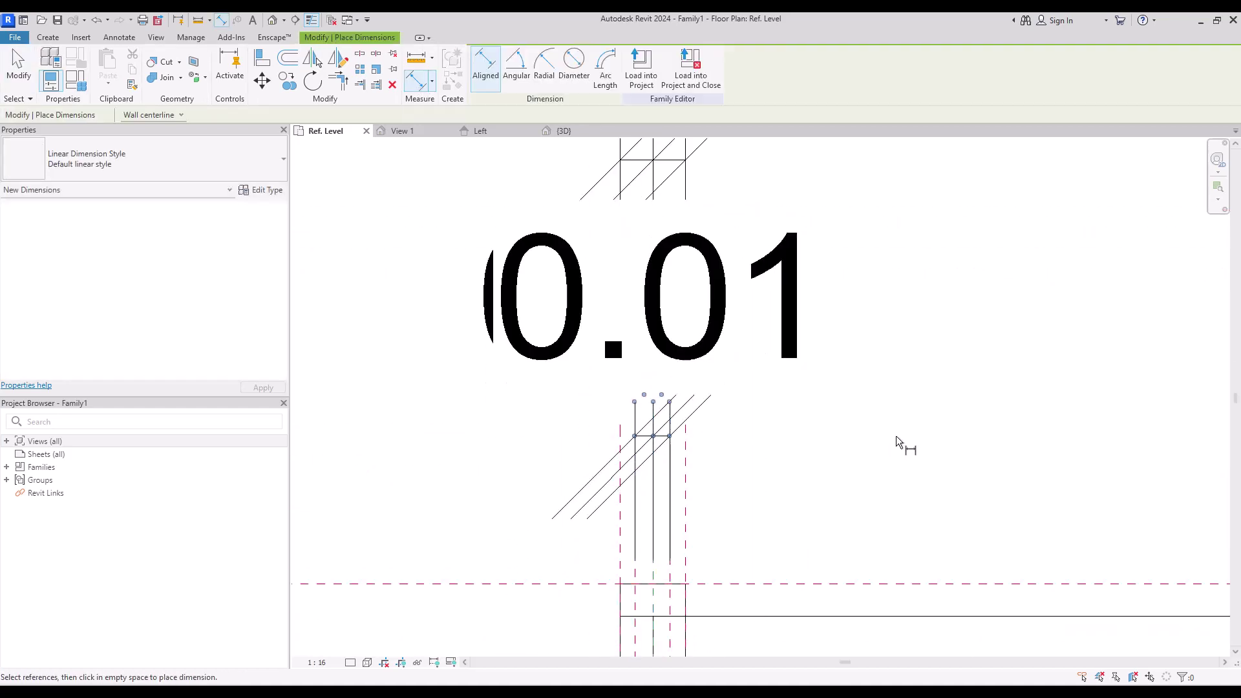
left_click(317, 663)
left_click(327, 518)
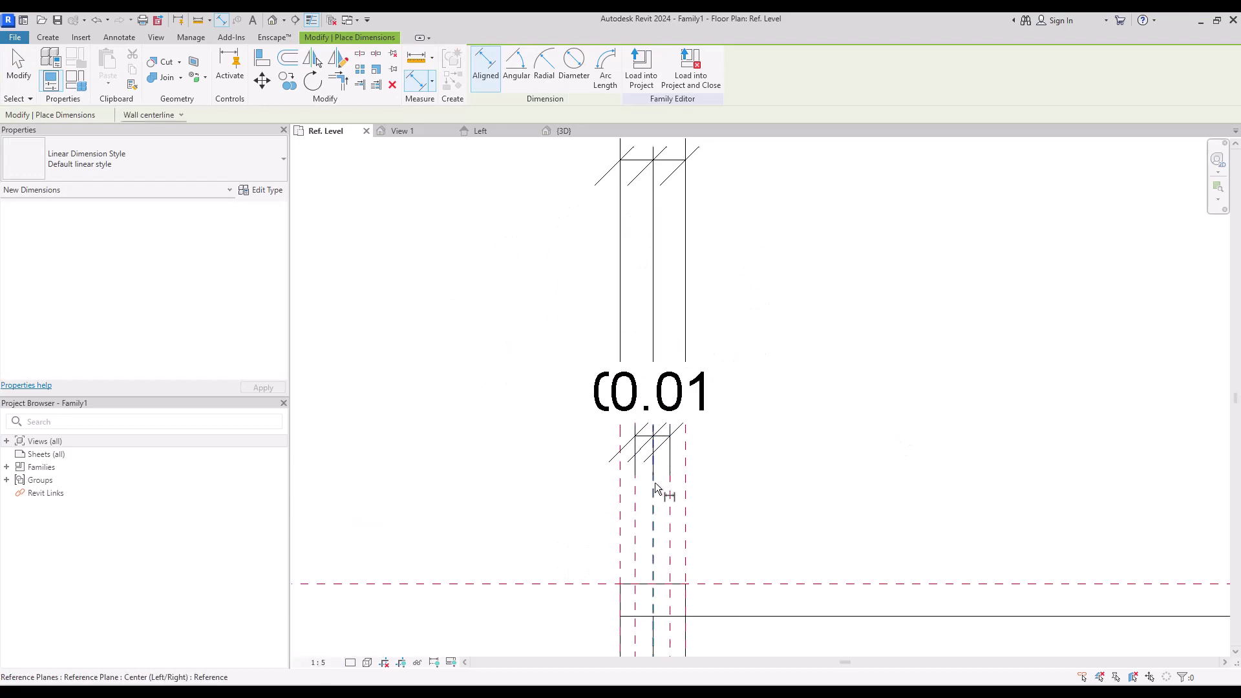
scroll(656, 488, "down", 2)
key("Escape")
key("Escape")
left_click(652, 453)
left_click(646, 512)
left_click(754, 492)
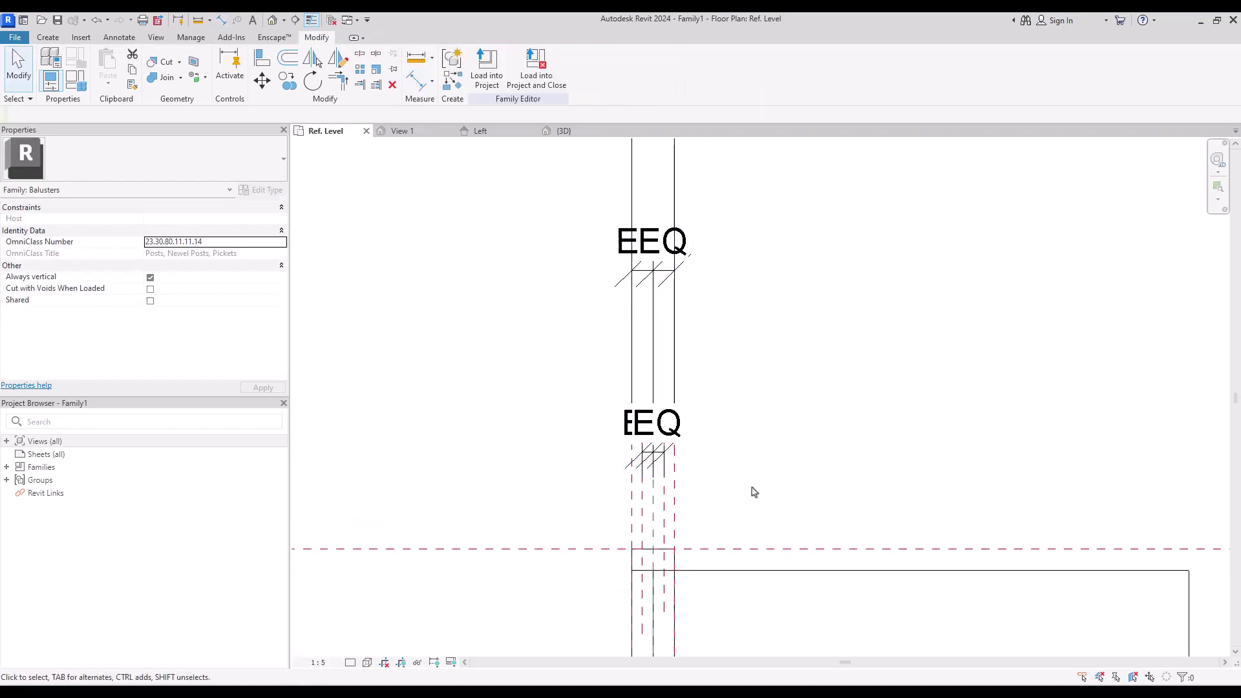
- Dimension the overall distance between the two new planes and label it with a new type parameter named Centre Fill
left_click(416, 79)
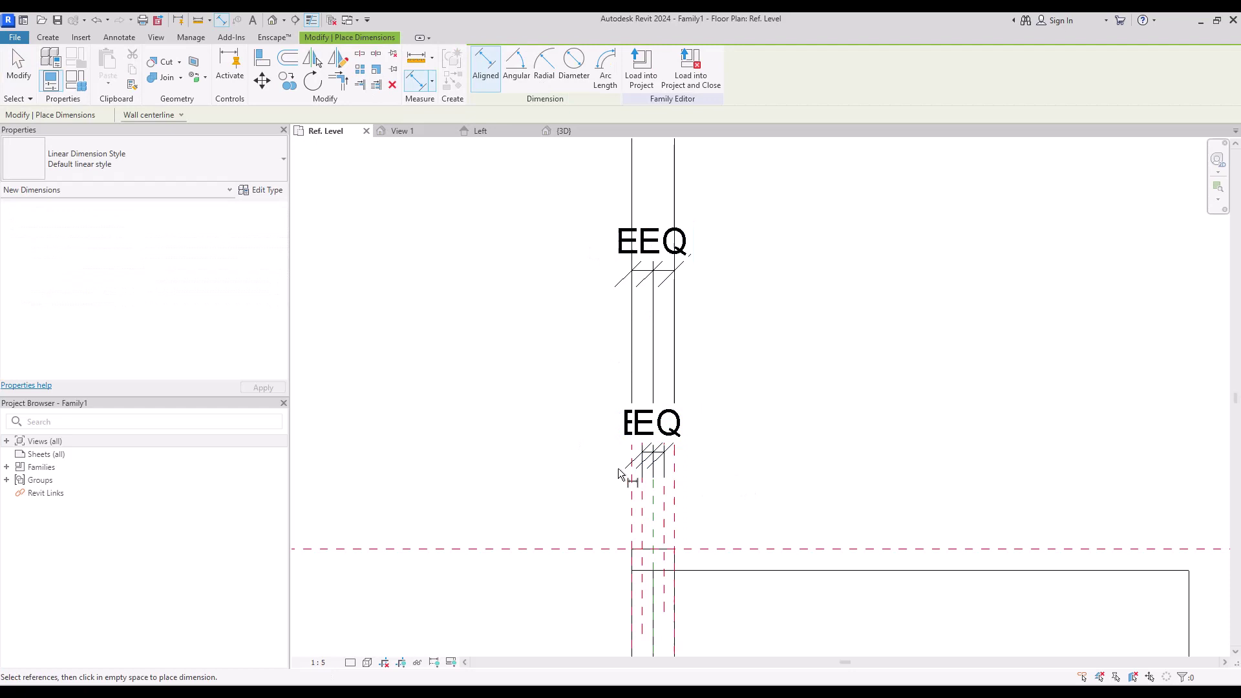
left_click(641, 509)
left_click(663, 511)
left_click(770, 389)
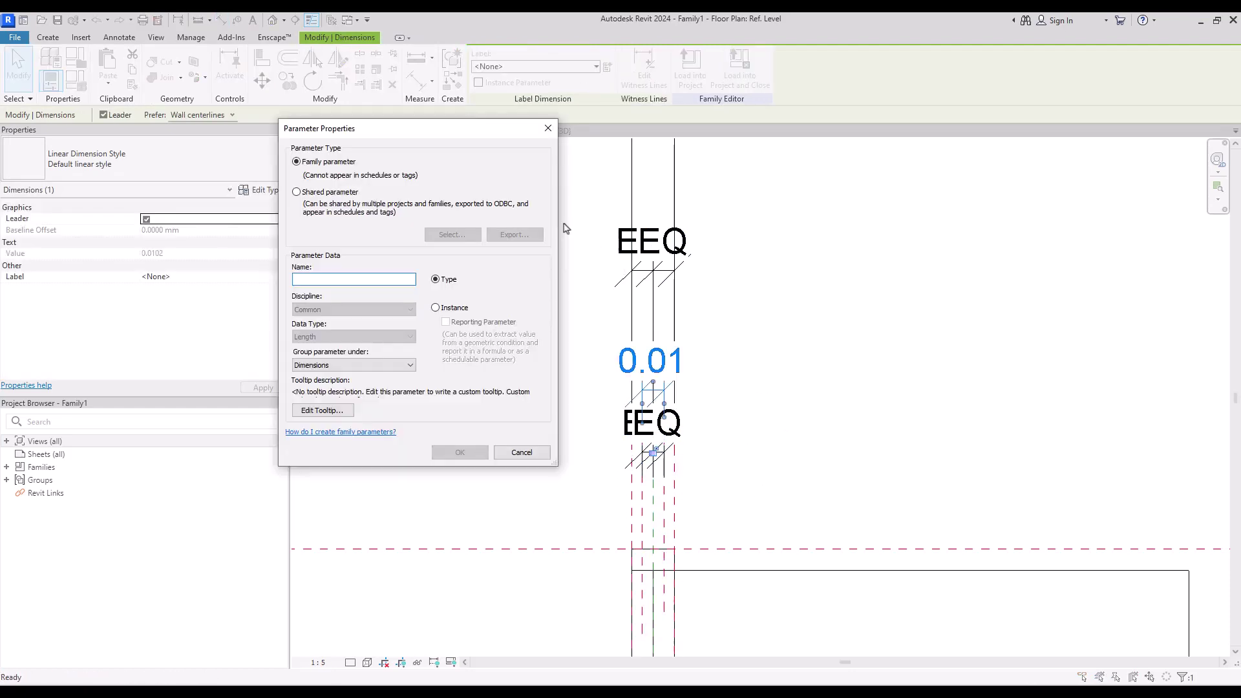
type("Centre Fill")
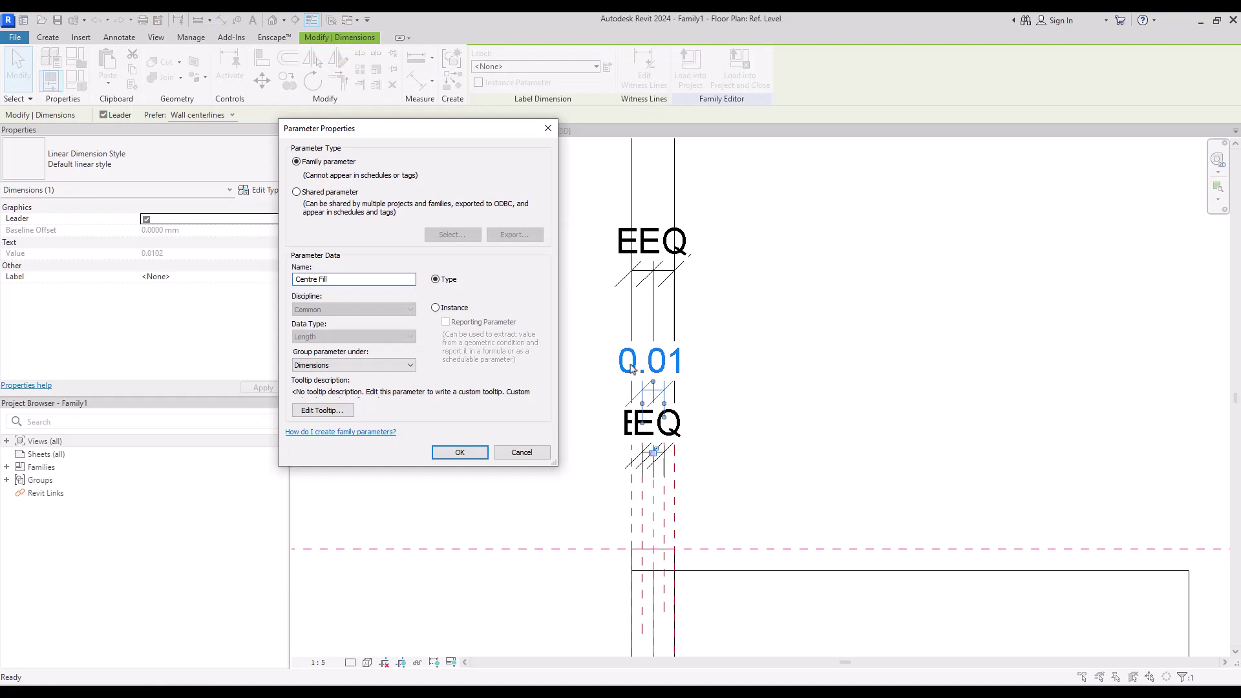
key("Return")
- Align both end faces of the infill extrusion to the two Centre Fill reference planes and lock them
middle_click_drag(631, 368, 636, 168)
key("a")
key("l")
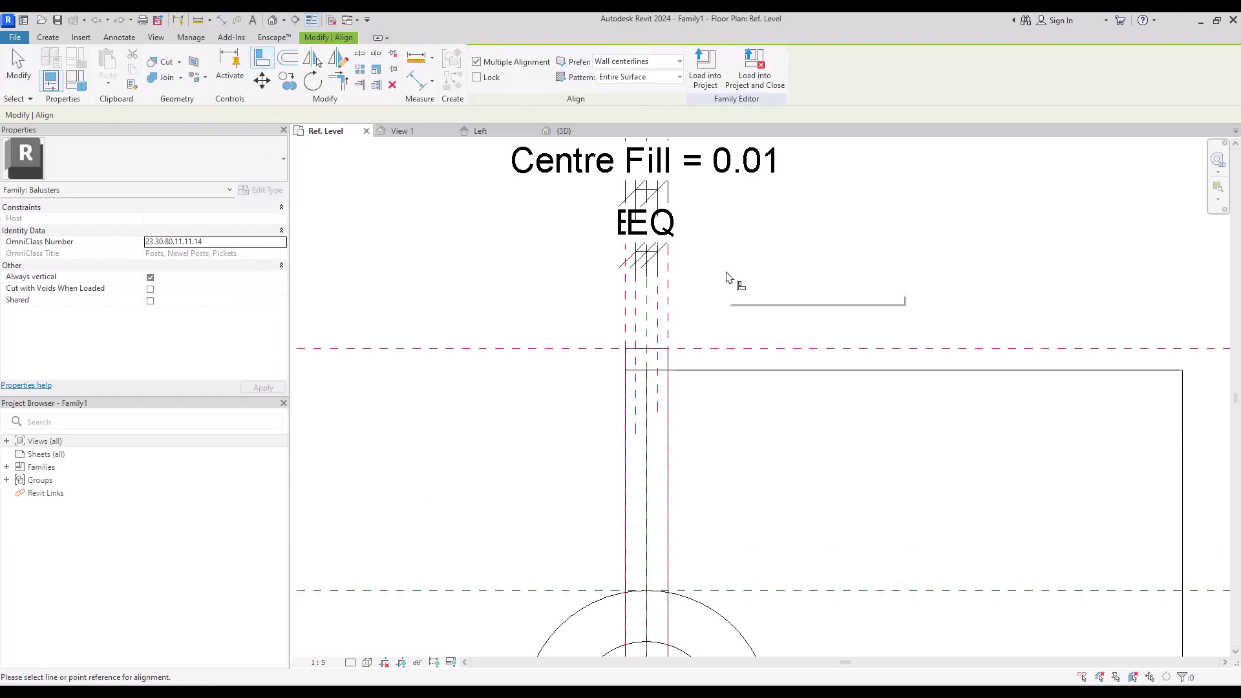
left_click(645, 418)
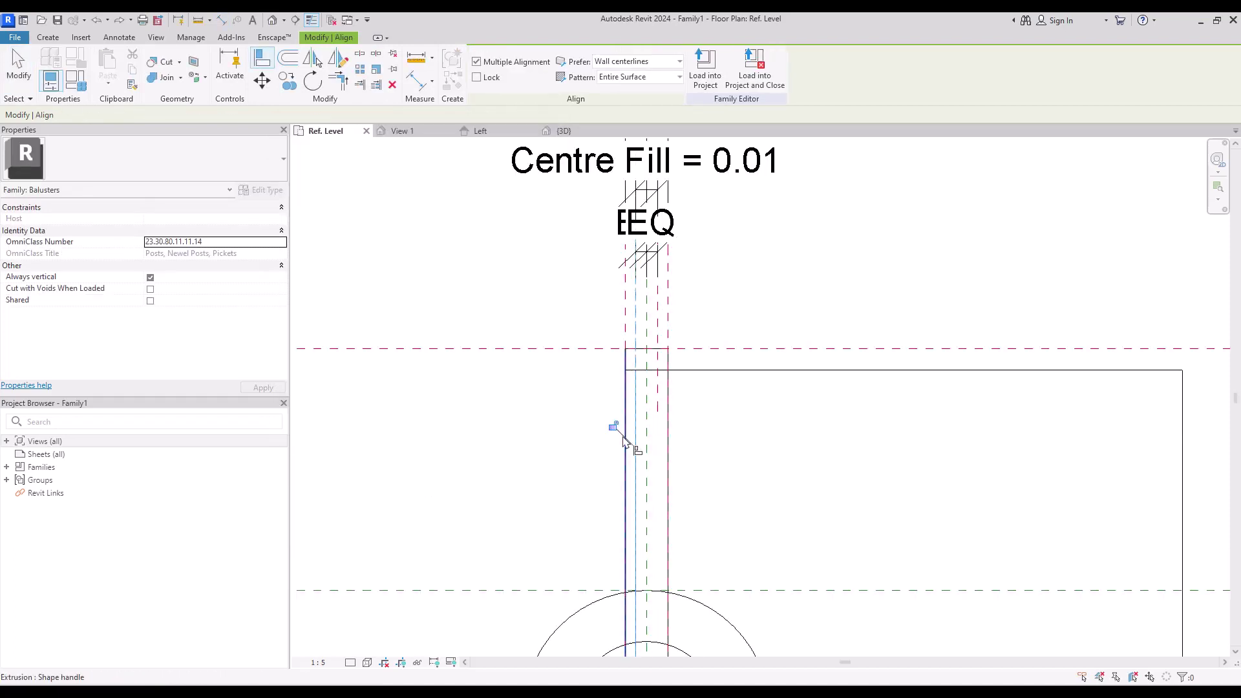
left_click(658, 316)
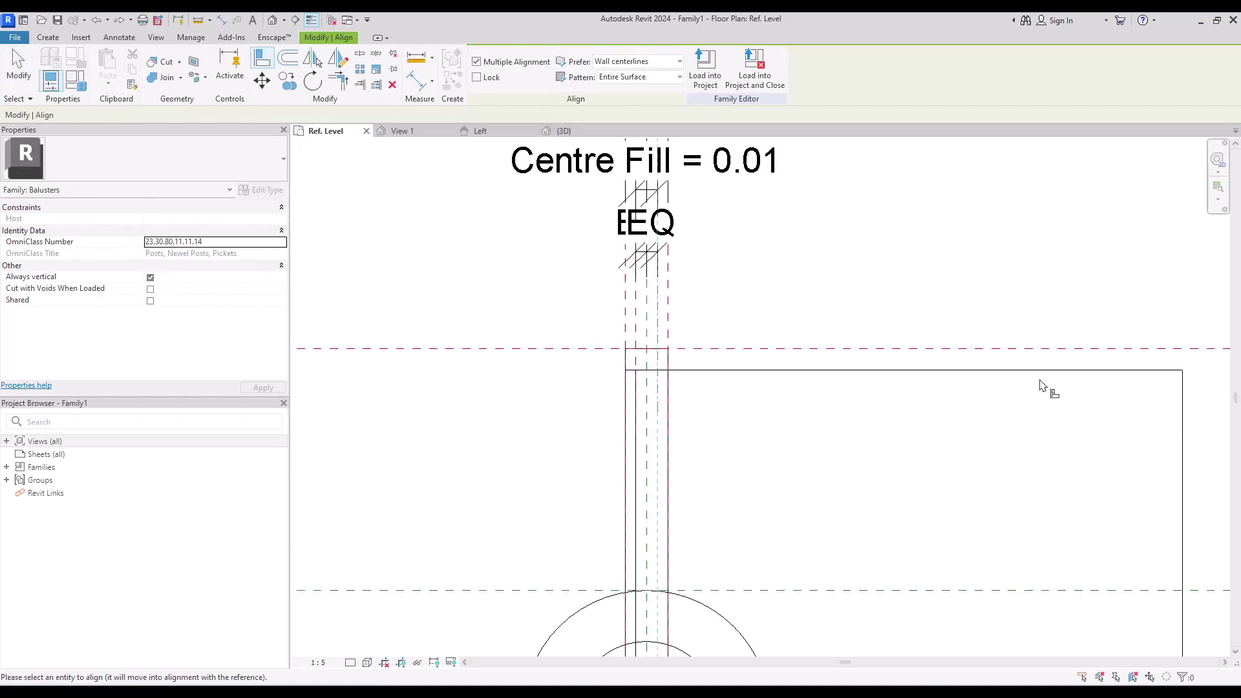
left_click(1180, 417)
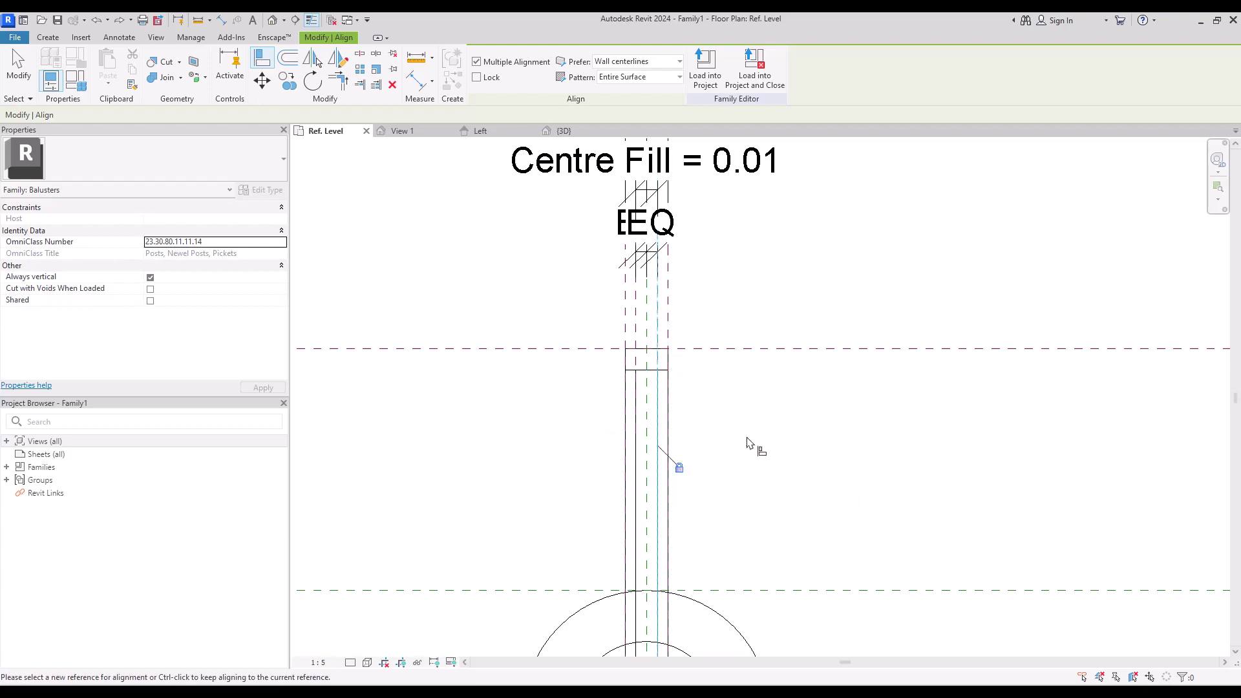
key("Escape")
key("Escape")
scroll(639, 397, "down", 5)
middle_click_drag(669, 389, 687, 393)
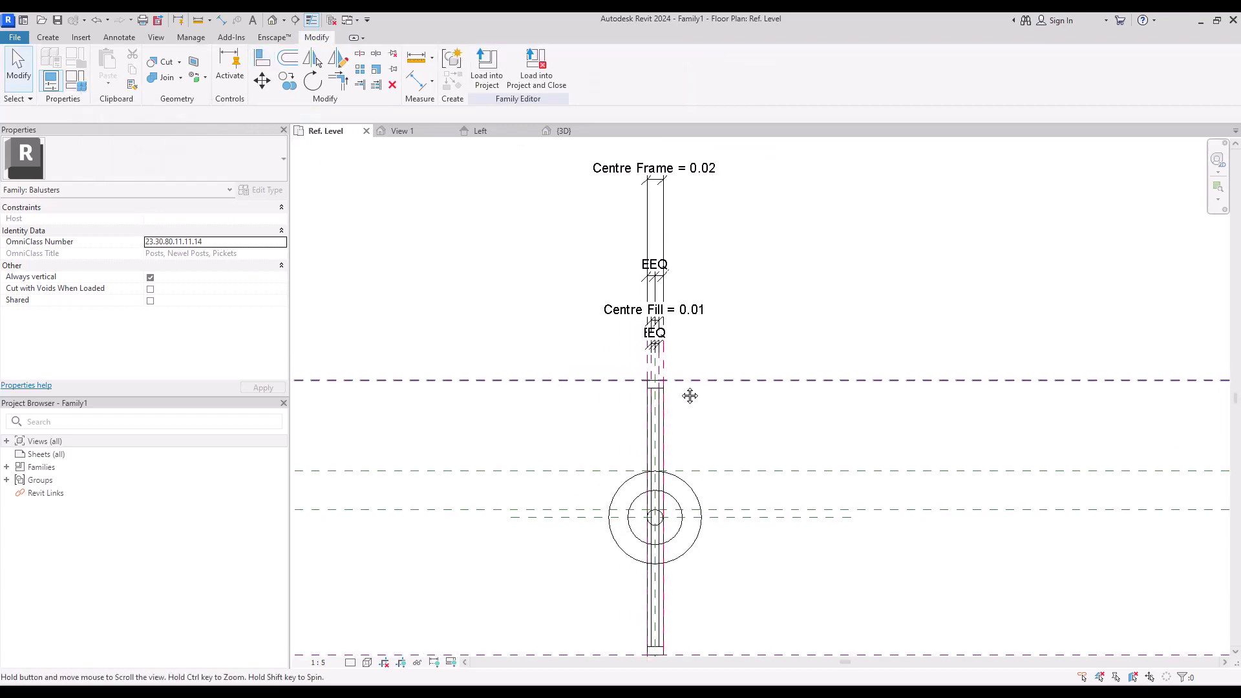
- Give the Centre Fill parameter the formula Pole Th * 1.5, reusing the Centre Frame formula text
left_click(74, 90)
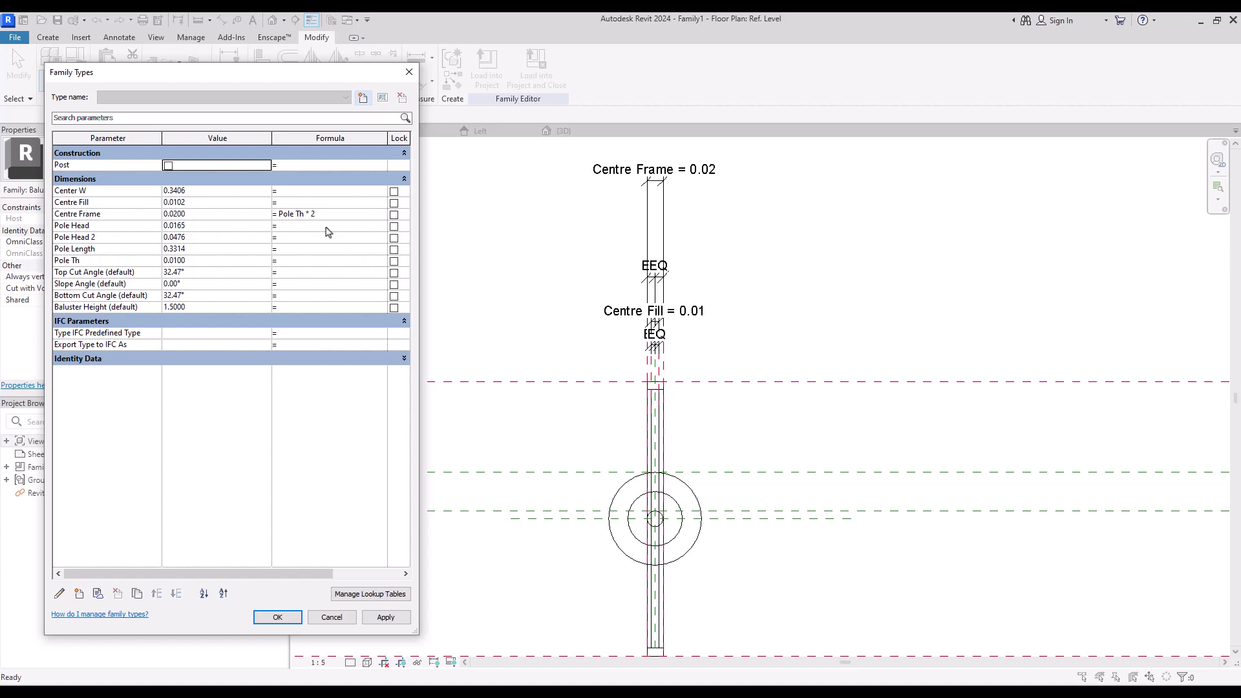
left_click(324, 214)
left_click_drag(318, 214, 276, 216)
key("ctrl+c")
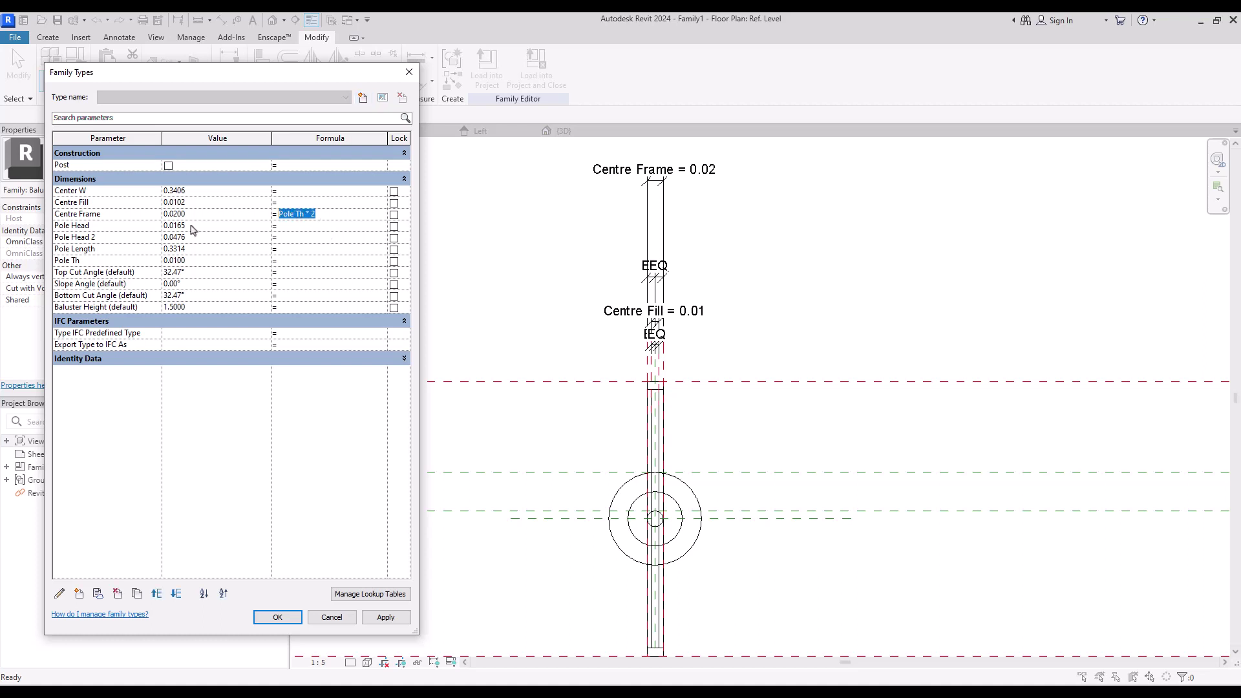
left_click(292, 205)
key("ctrl+v")
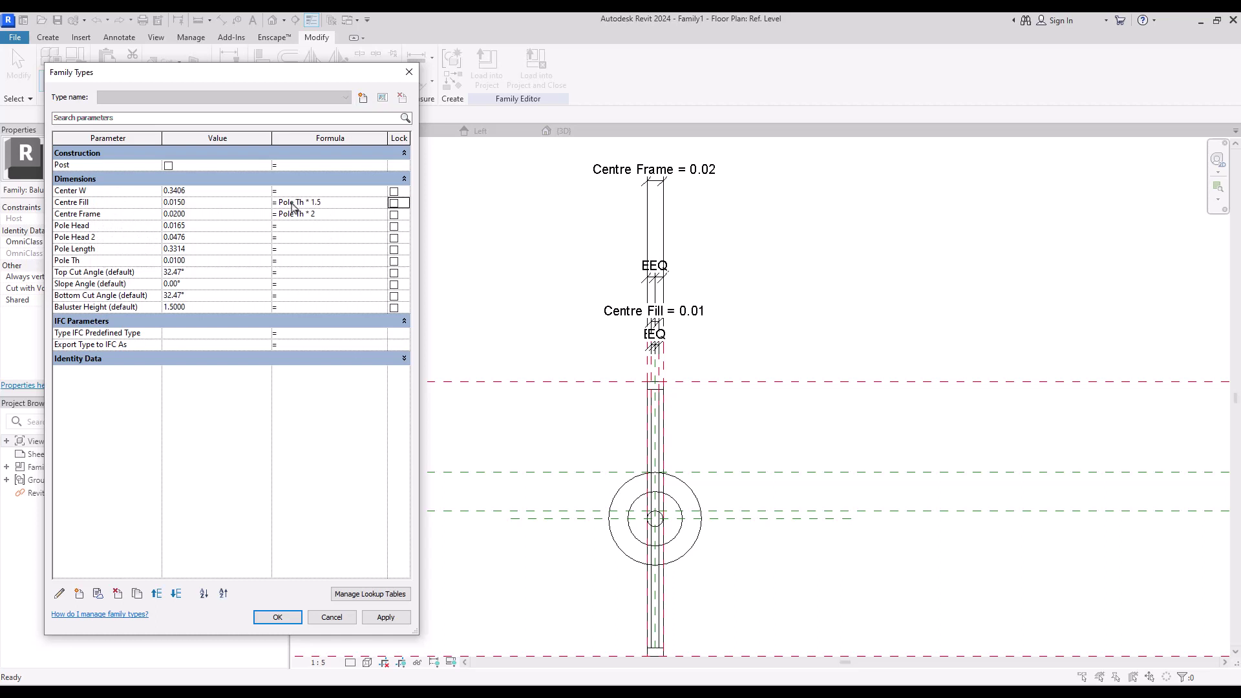
- Change the Centre Frame formula to Pole Th * 3 and apply the family types
left_click(323, 215)
left_click(325, 215)
left_click(385, 617)
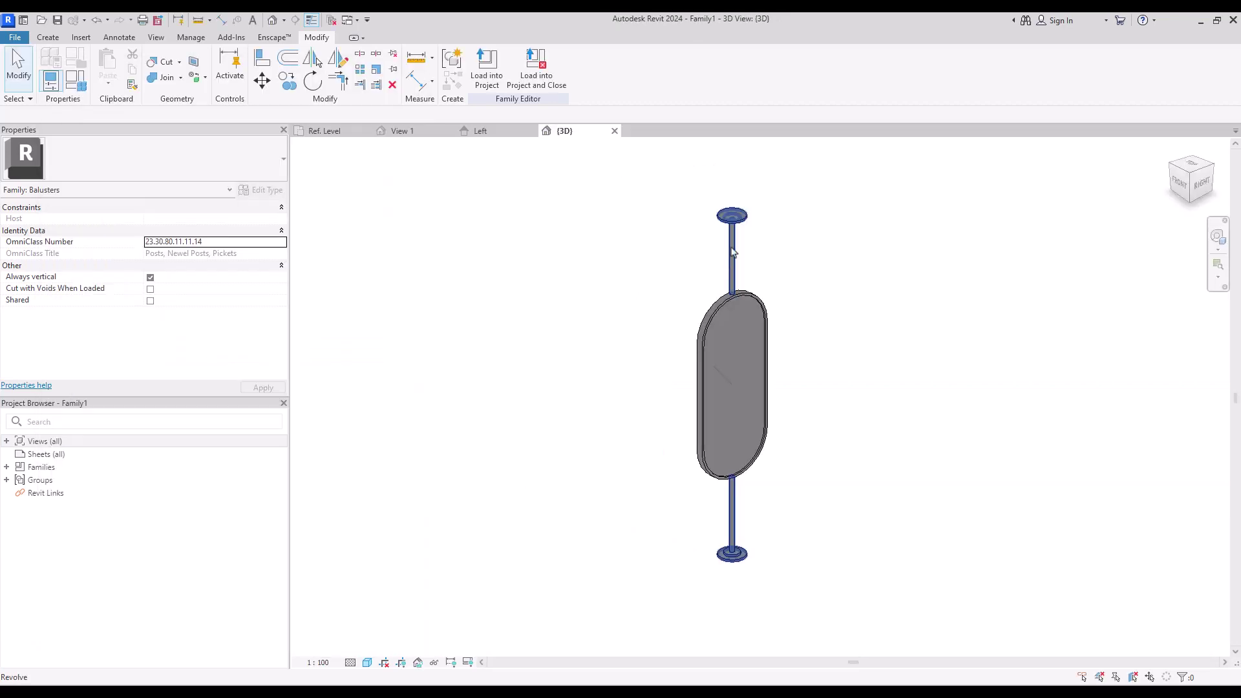
- Associate the material of the poles and the rounded frame with a new type parameter named Metal
left_click(732, 252)
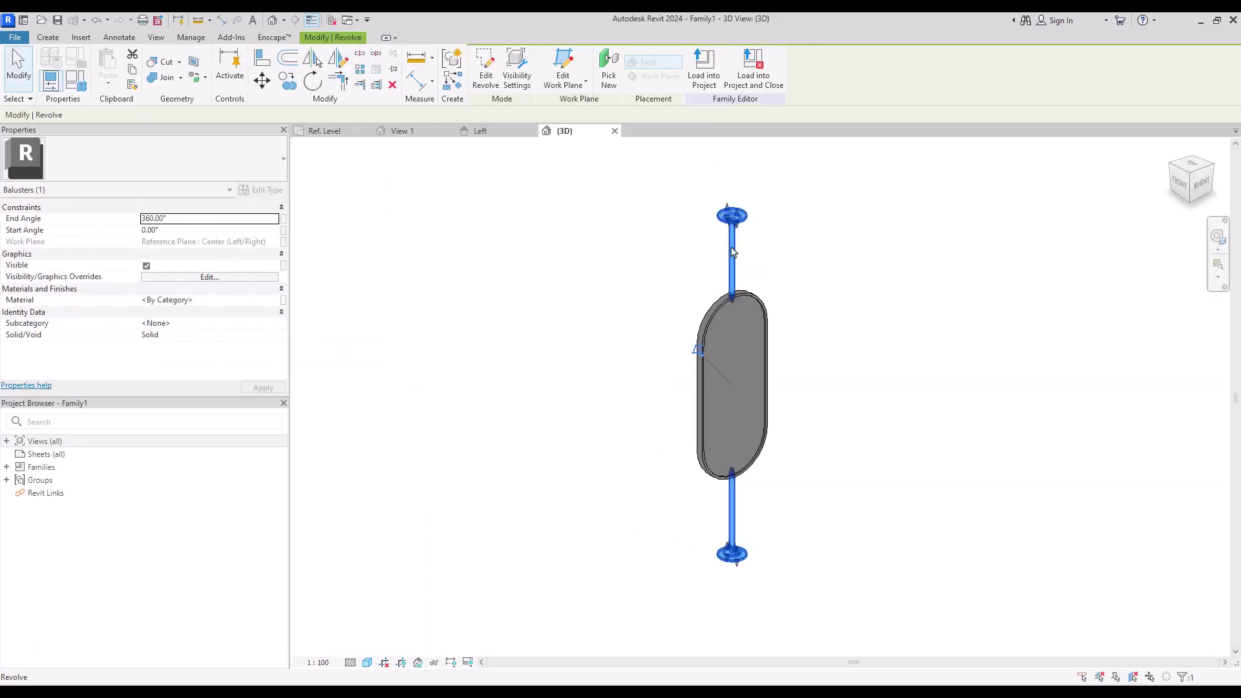
left_click(754, 297, "ctrl")
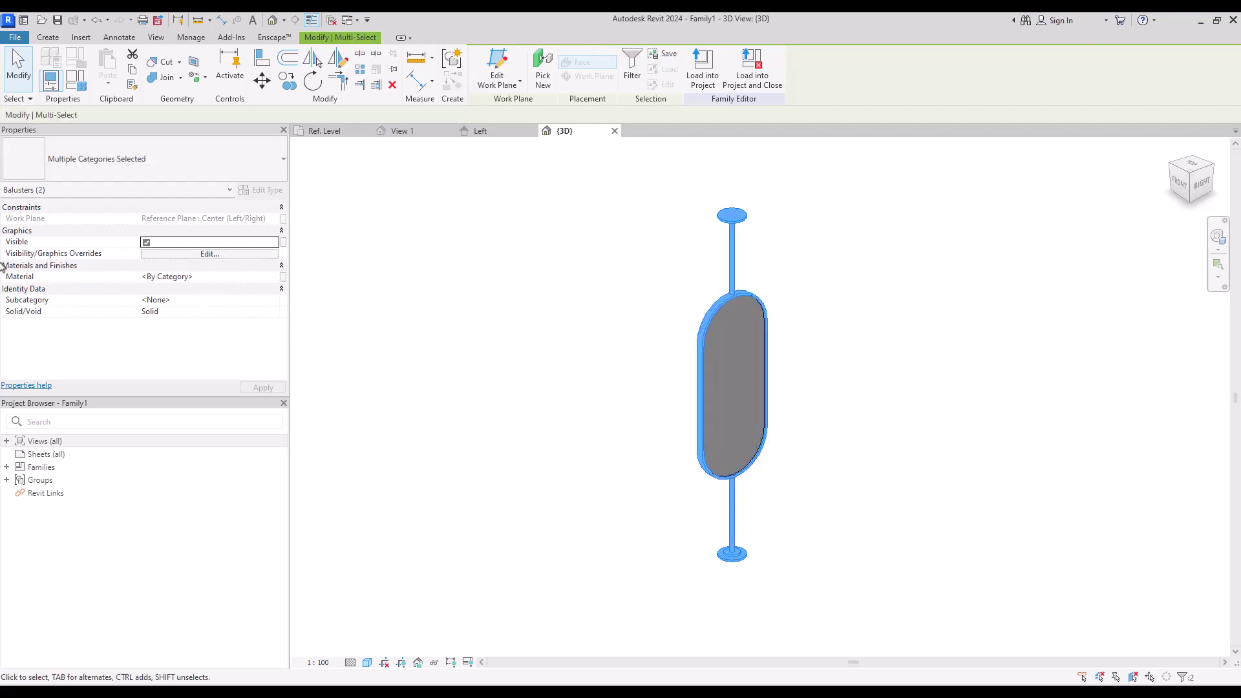
left_click(283, 277)
left_click(257, 383)
type("Metal")
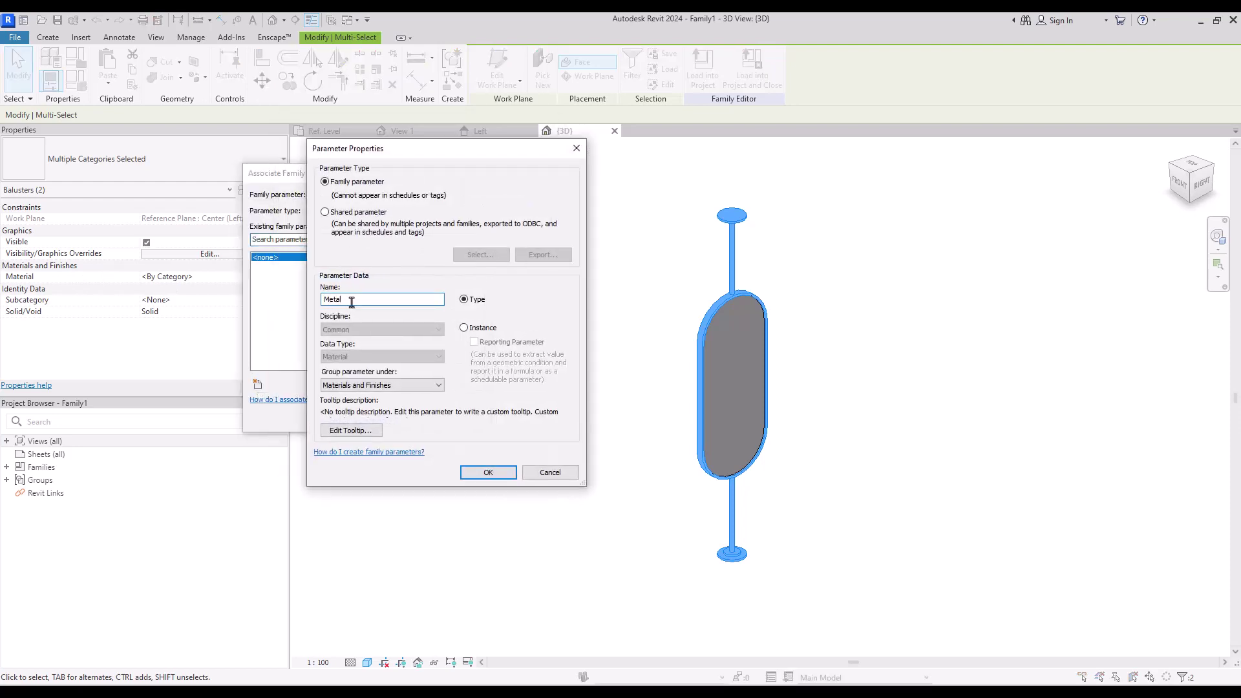
left_click(488, 472)
- Associate the central infill extrusion's material with a new type parameter named Glass
left_click(726, 326)
scroll(726, 326, "up", 4)
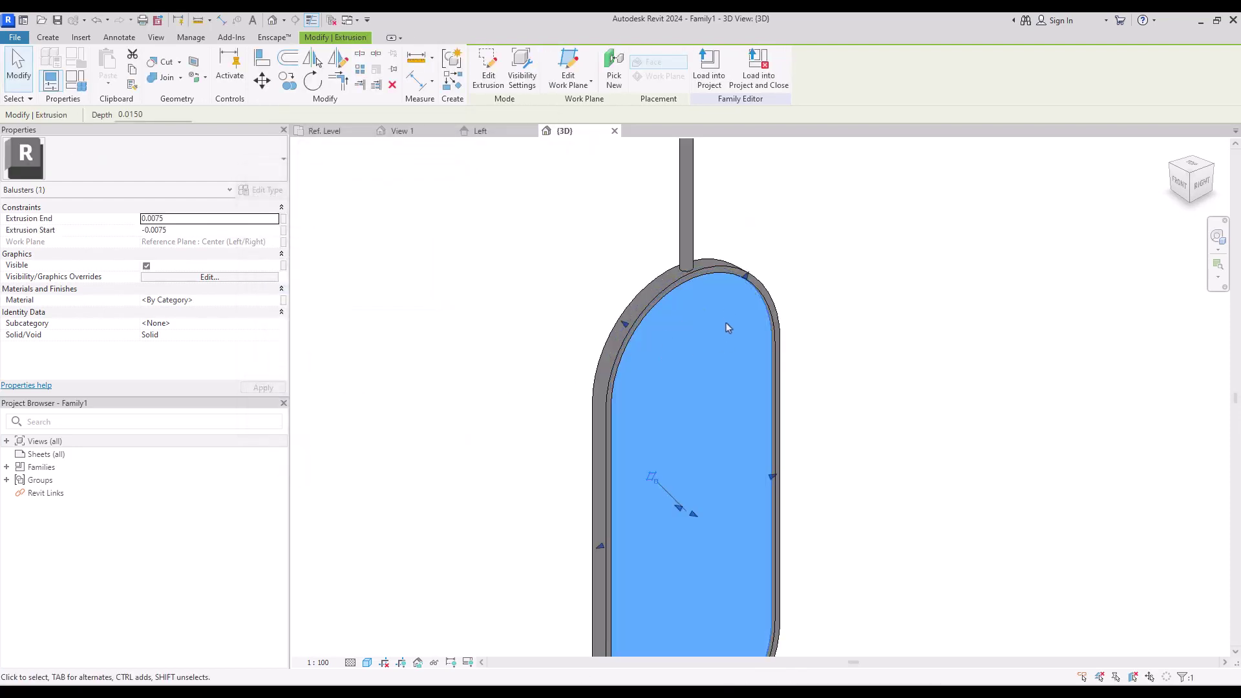
middle_click_drag(818, 483, 866, 409)
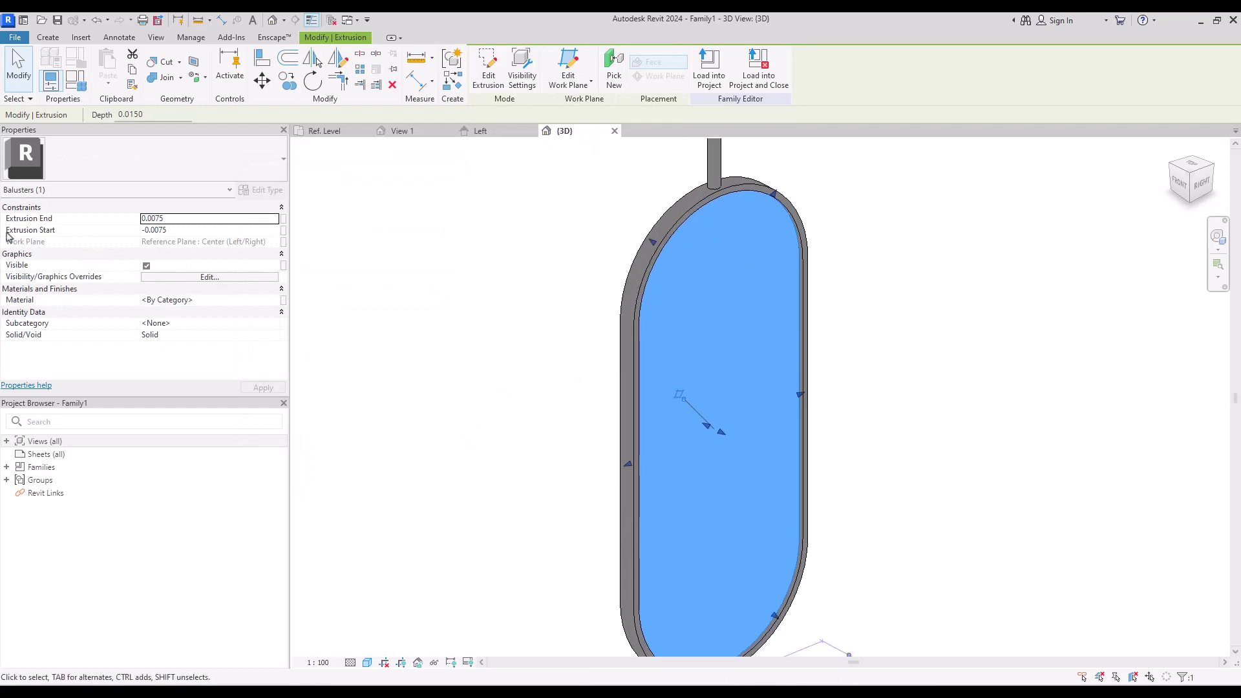
left_click(283, 300)
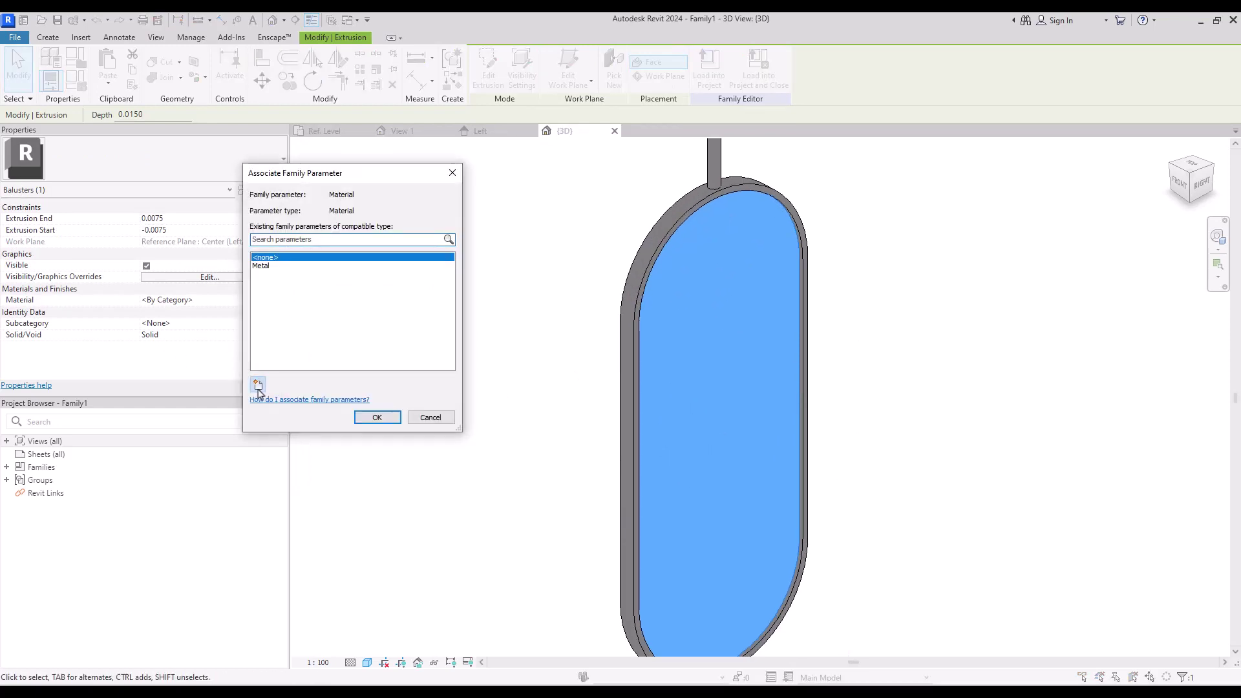
left_click(257, 384)
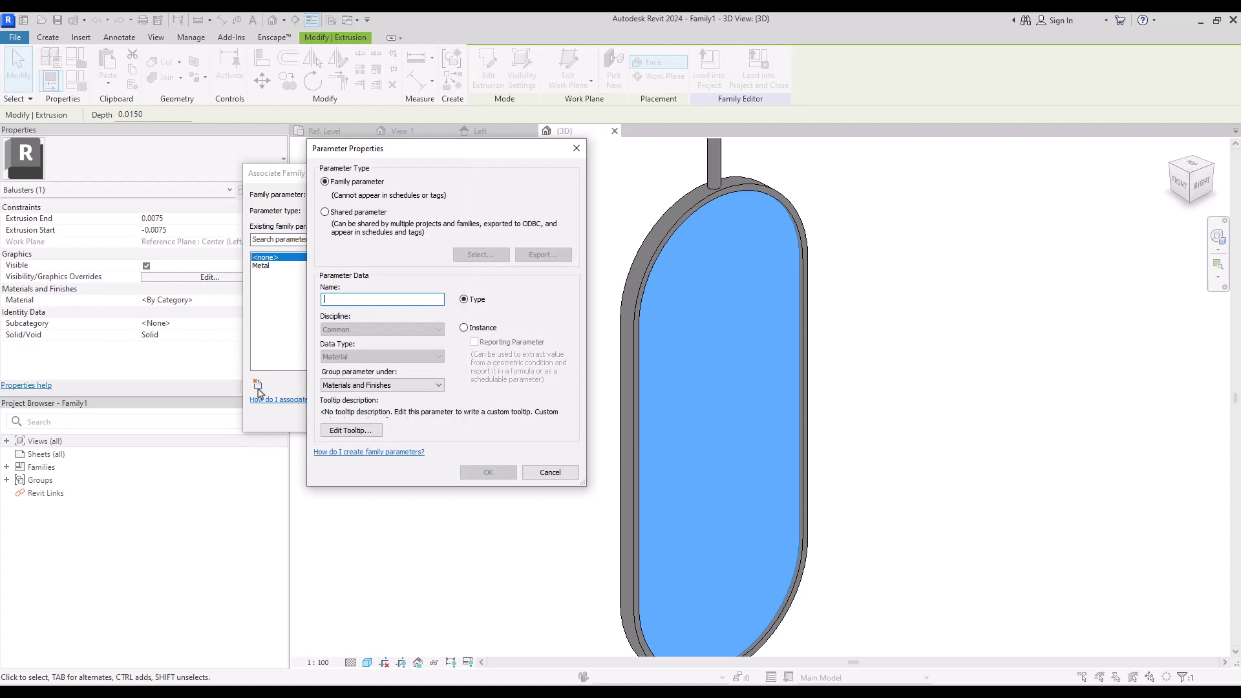
type("Glass")
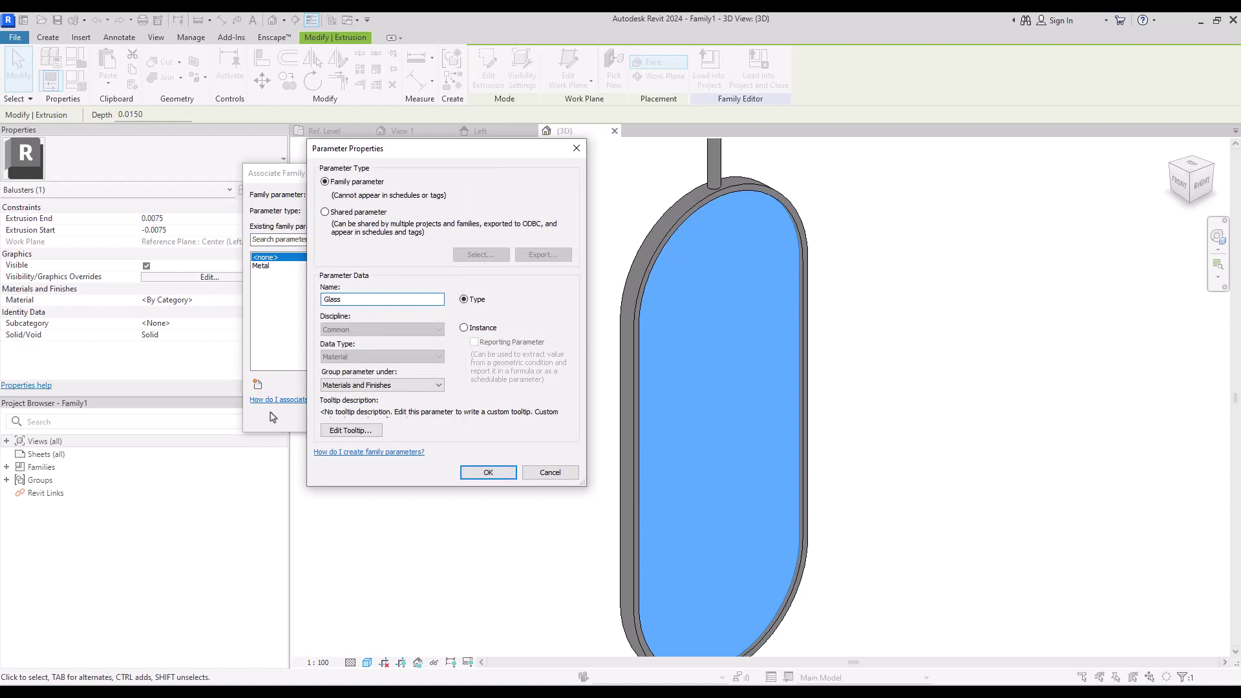
left_click(487, 472)
left_click(404, 415)
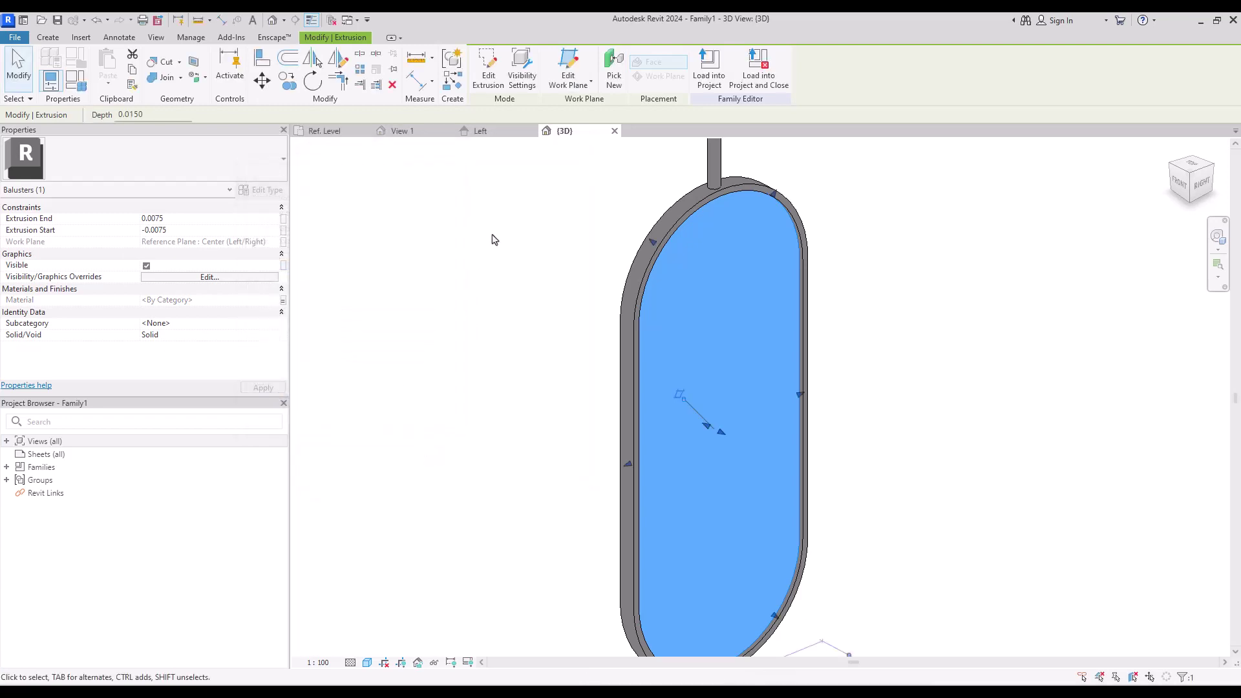
- Set Baluster Height to 2 m in the family types and apply it to test the family
left_click(493, 238)
key("z")
key("f")
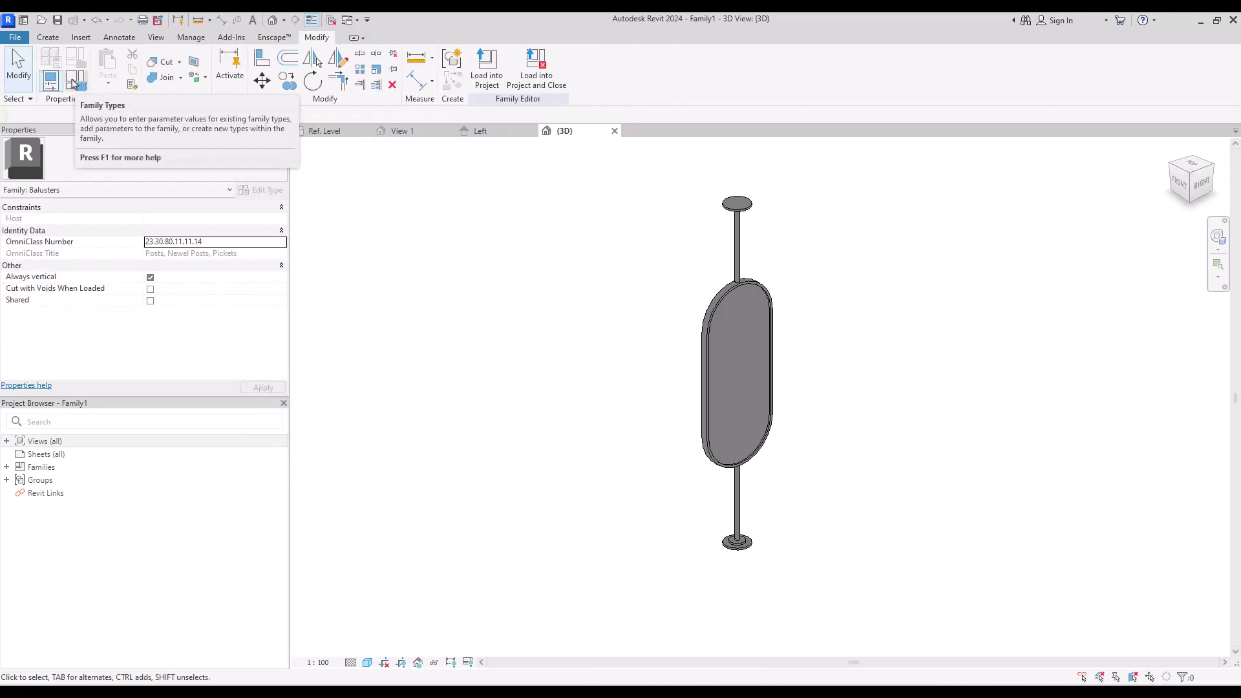
left_click(75, 82)
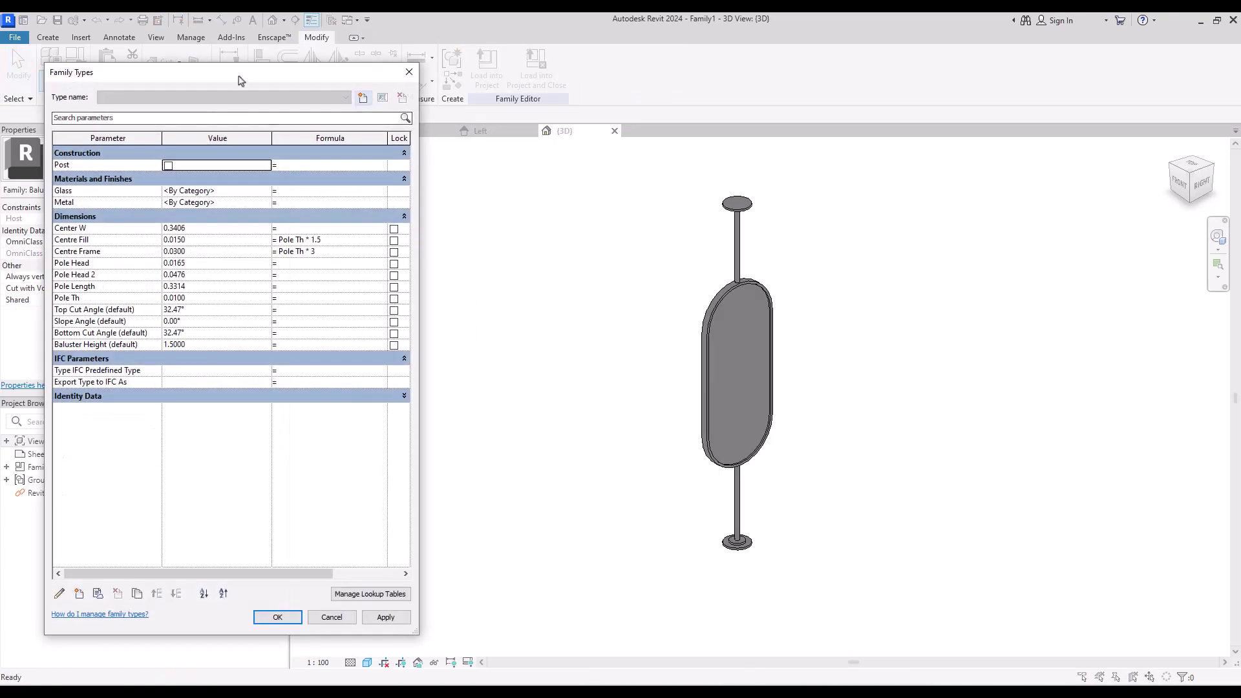
left_click_drag(241, 77, 335, 61)
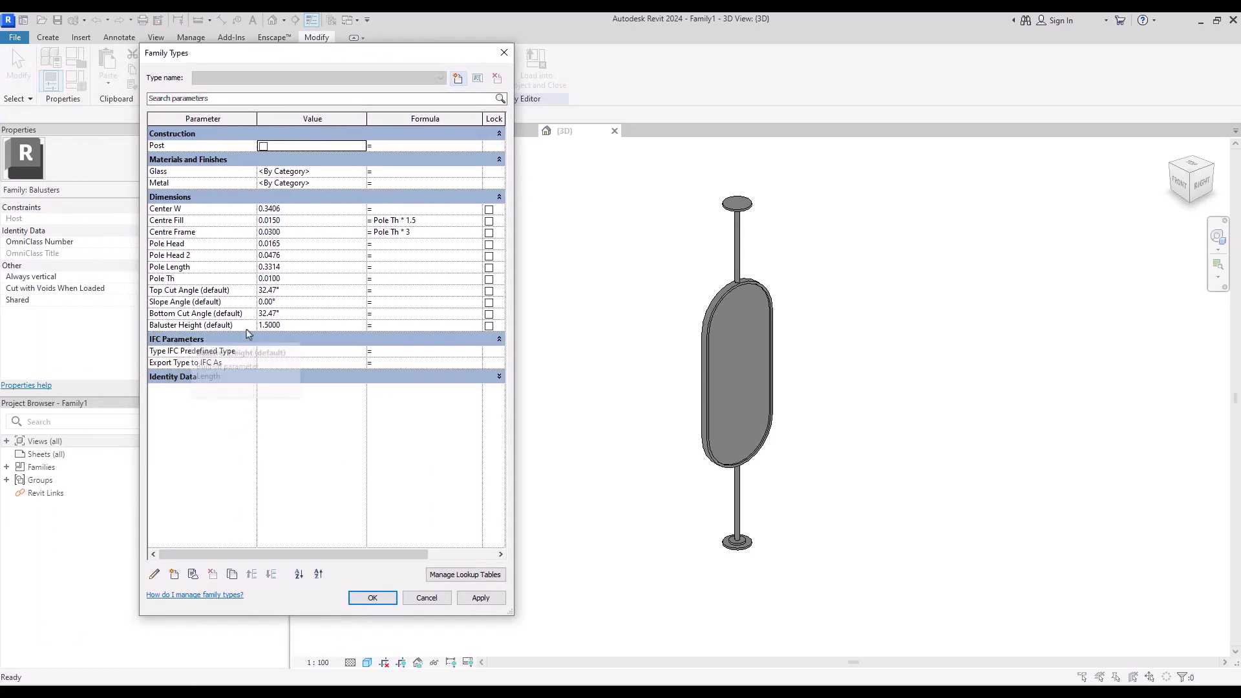
left_click(300, 326)
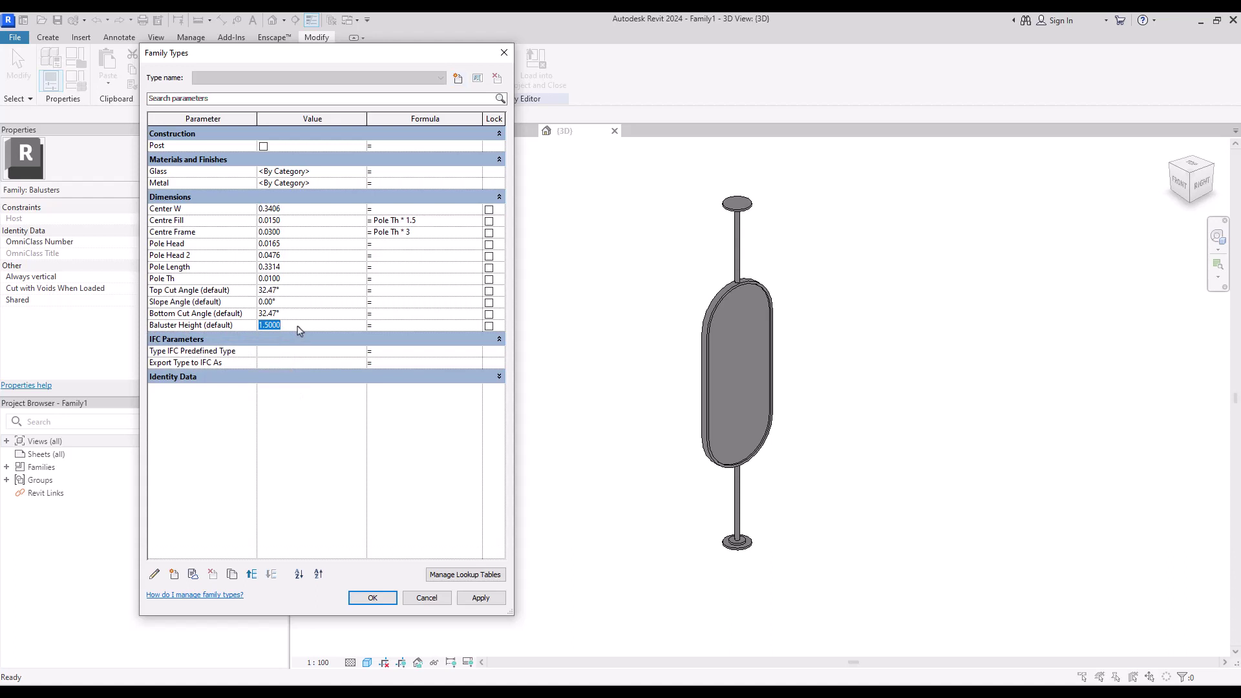
type("2")
key("Tab")
left_click(481, 598)
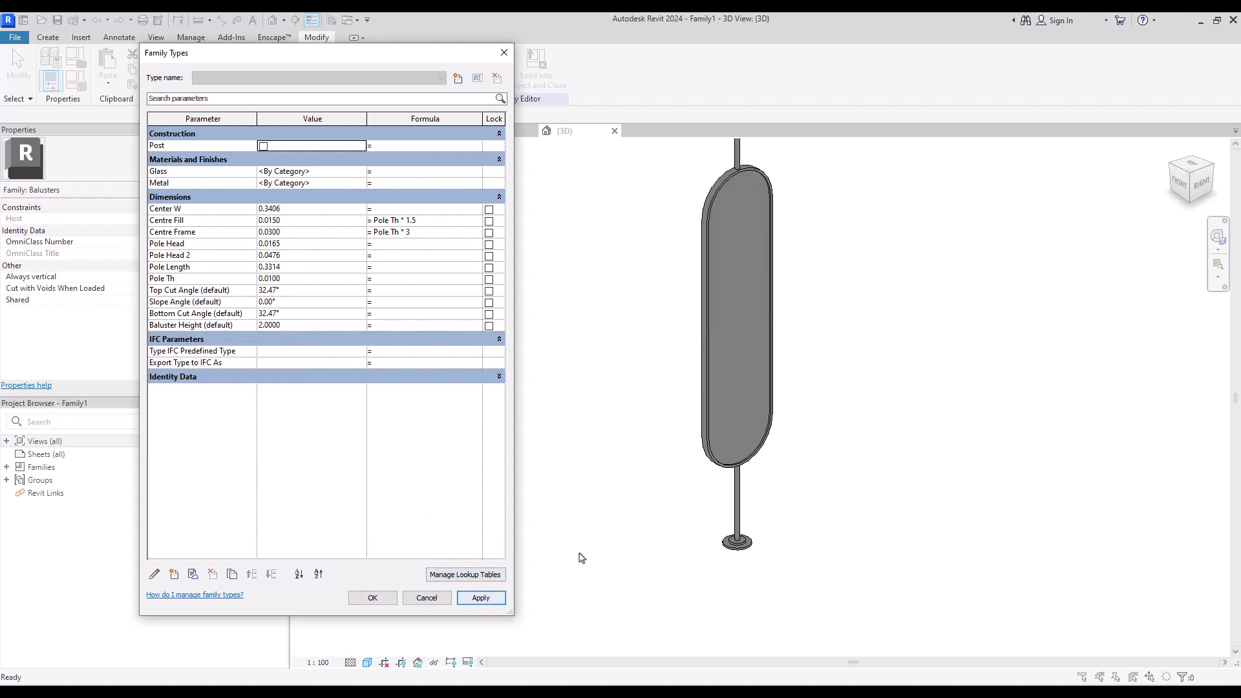
- Set Center W to 0.2 m in the family types and apply it
left_click(290, 208)
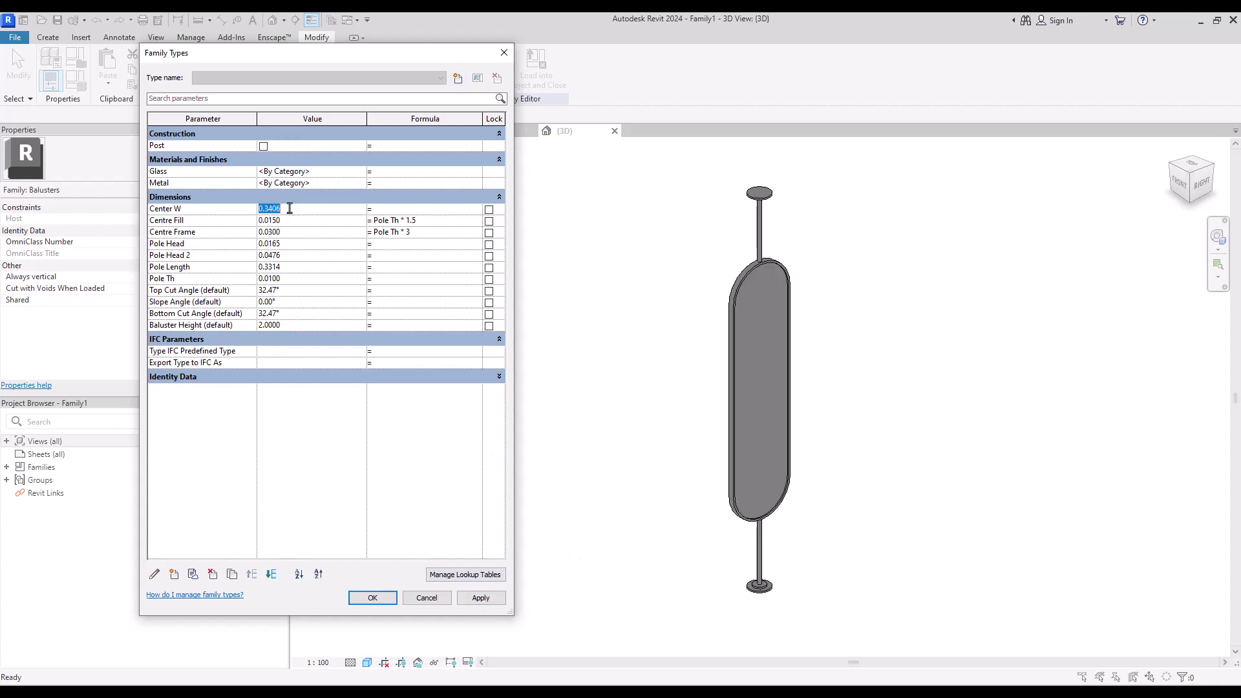
type("0.2")
key("Tab")
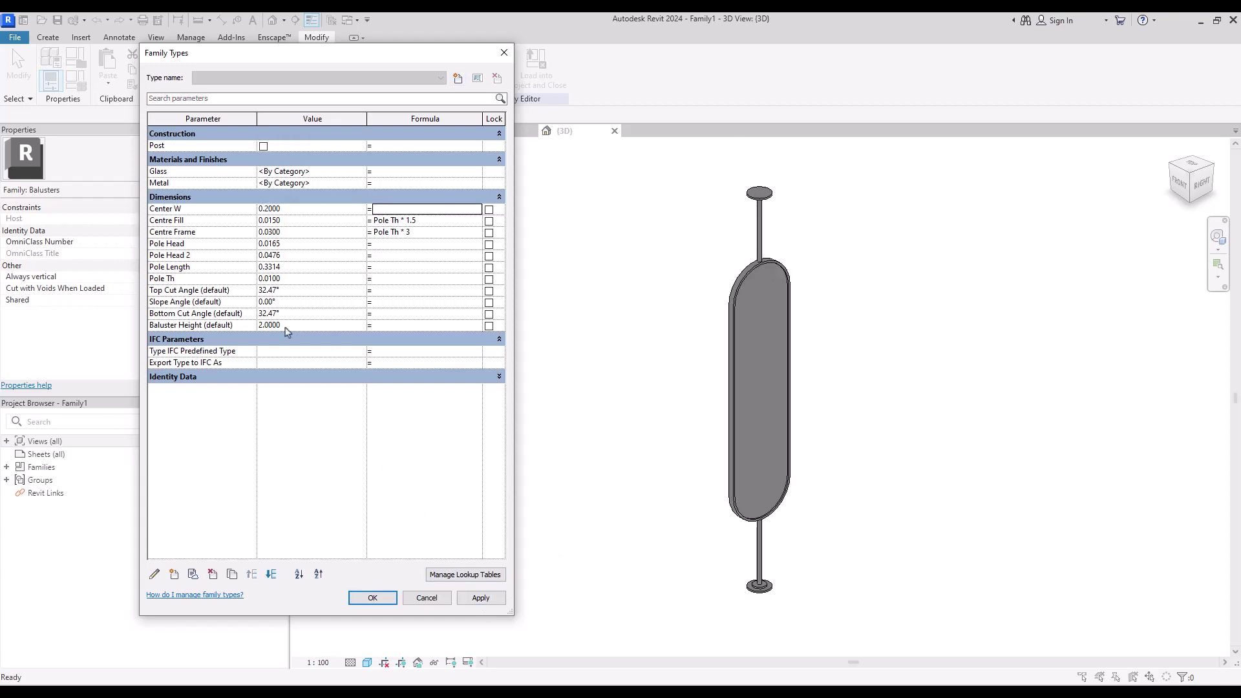
left_click(481, 597)
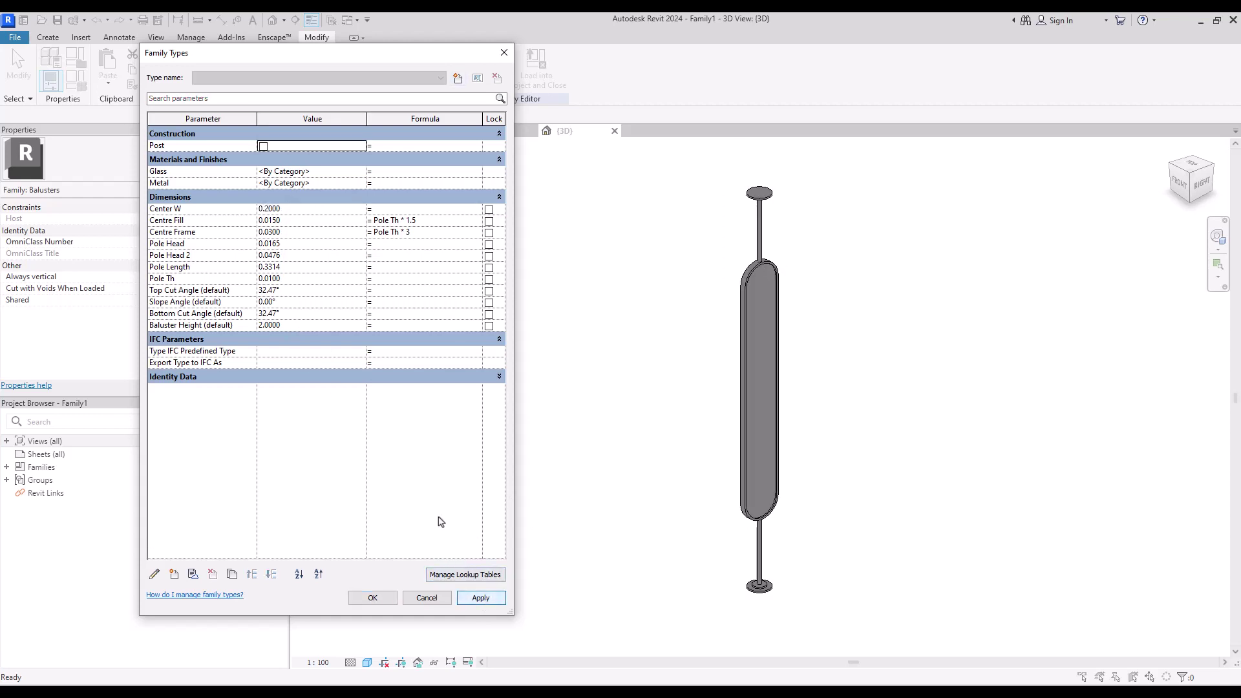
- Set Pole Length to 0.2 m, apply it, and load the baluster family into the 42 - Partition Test project
left_click(269, 221)
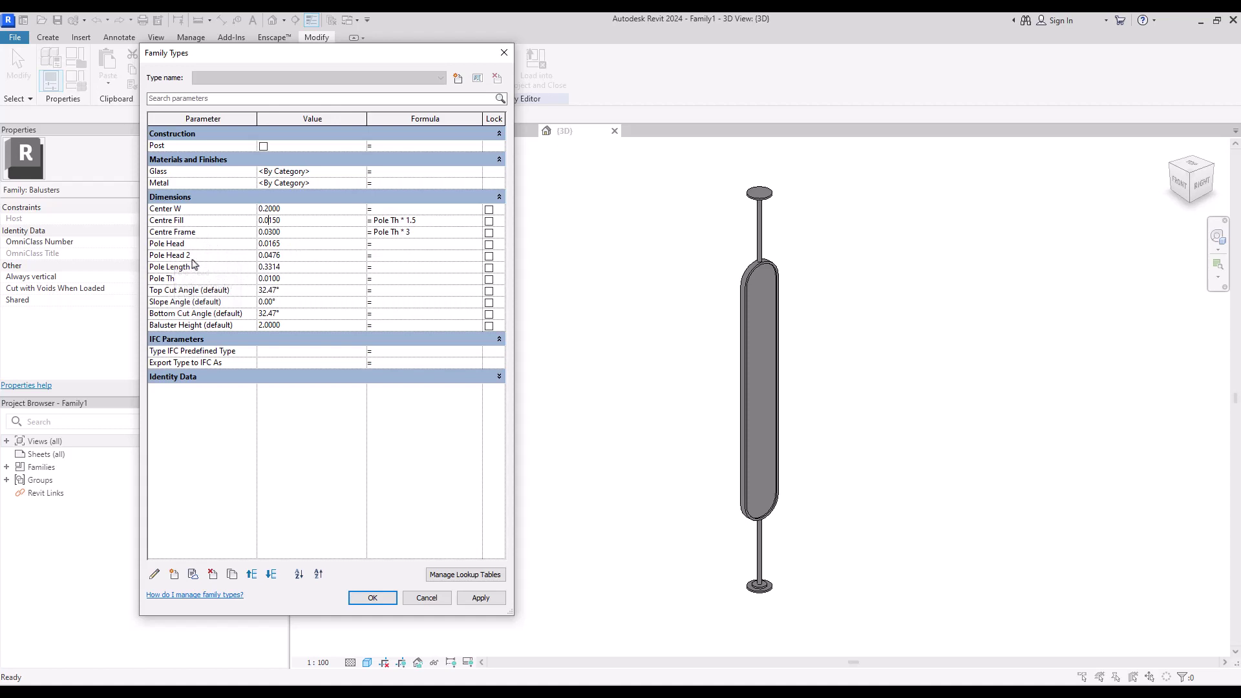
left_click(304, 268)
type("0.2")
key("Tab")
left_click(482, 598)
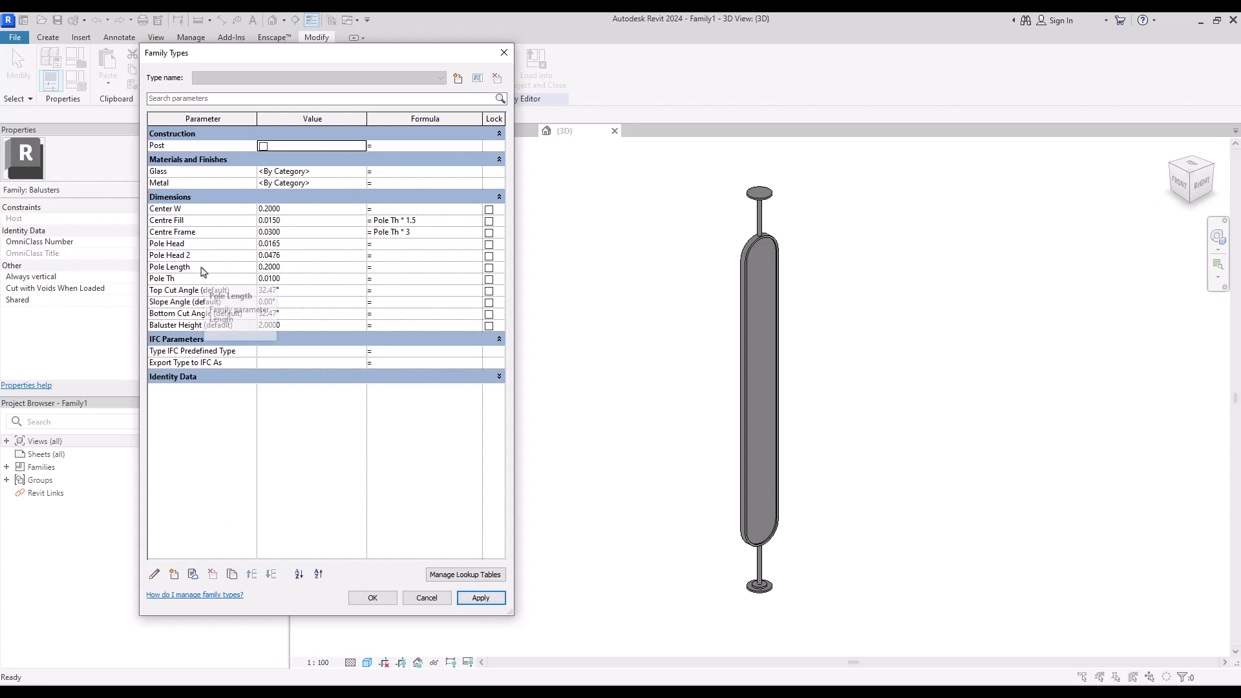
key("Escape")
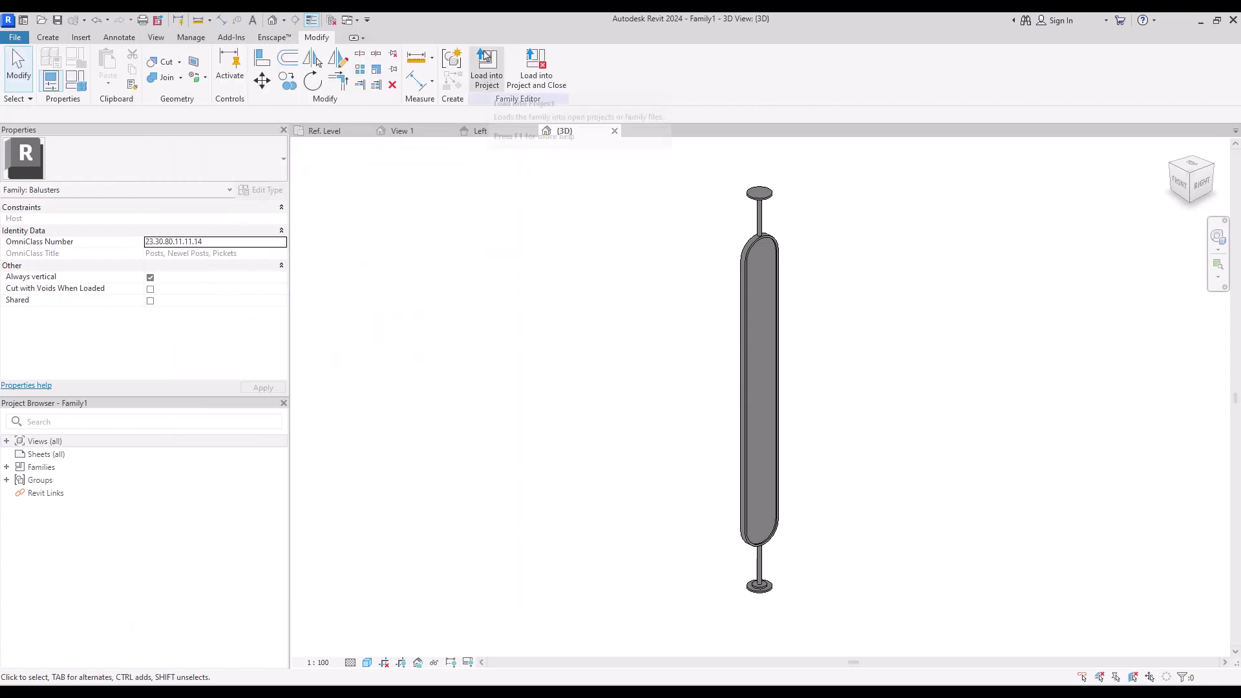
left_click(498, 67)
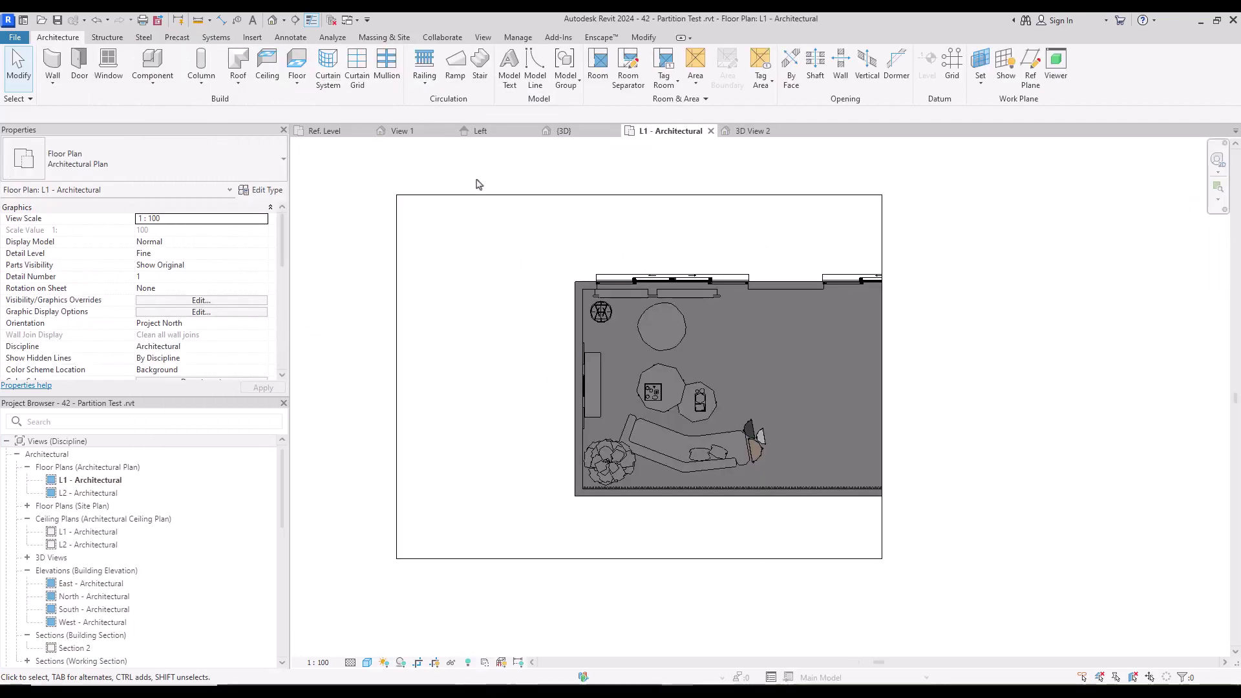
- Sketch a straight vertical railing path about 3.2 m long to the right of the sofa in the L1 plan and finish it
left_click(424, 81)
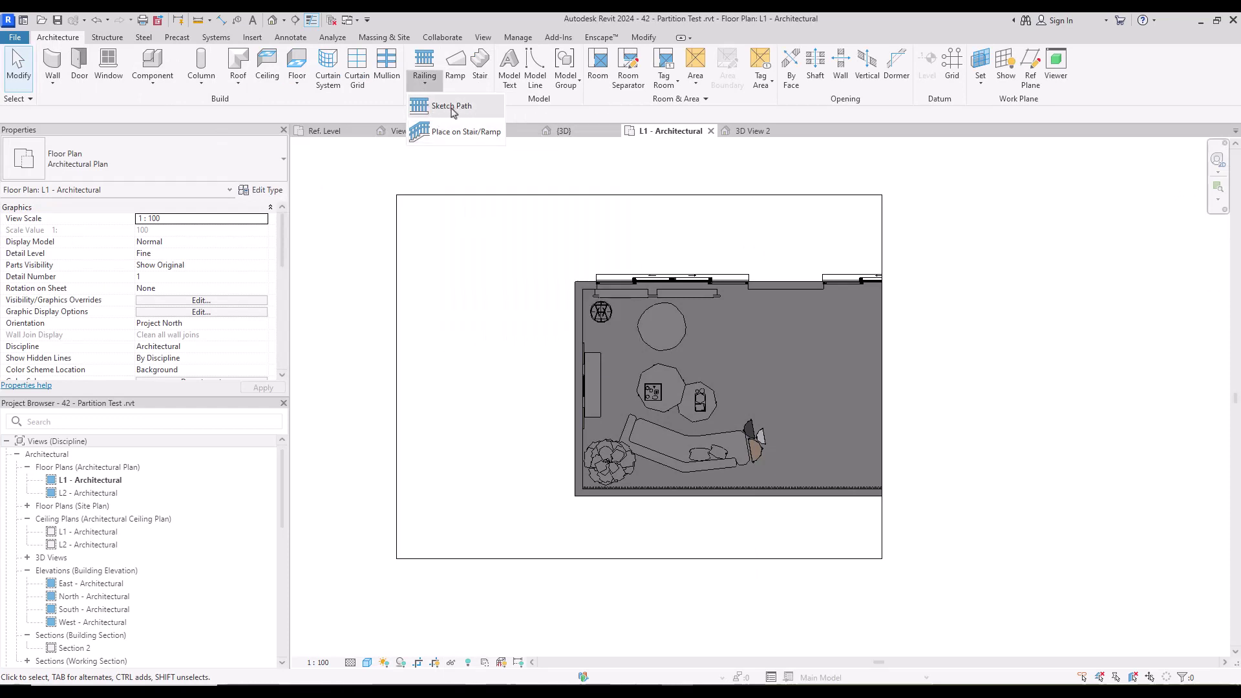
left_click(439, 110)
left_click(795, 321)
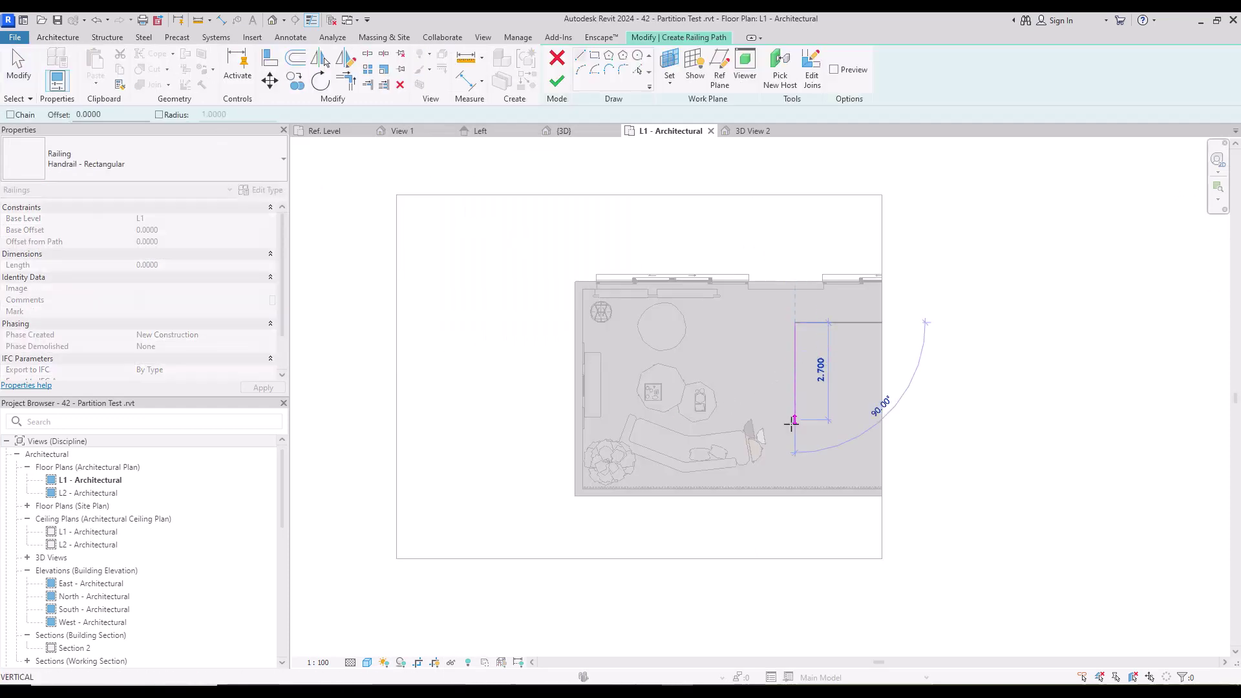
left_click(795, 437)
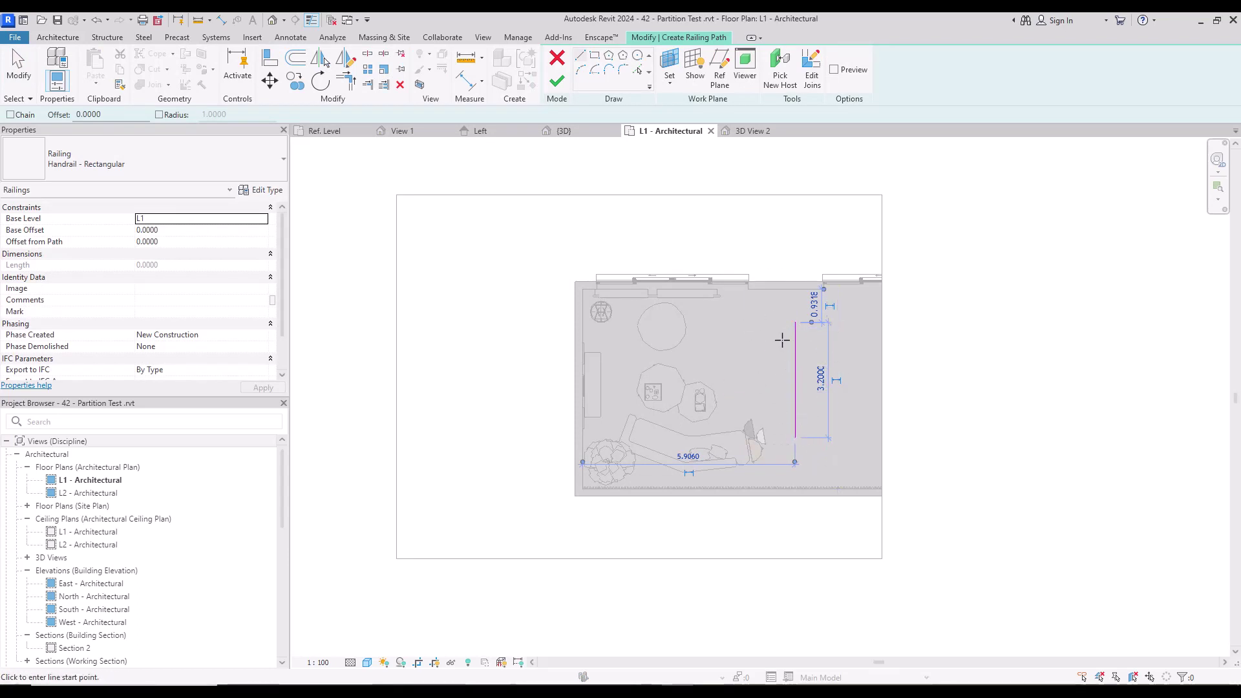
left_click(549, 94)
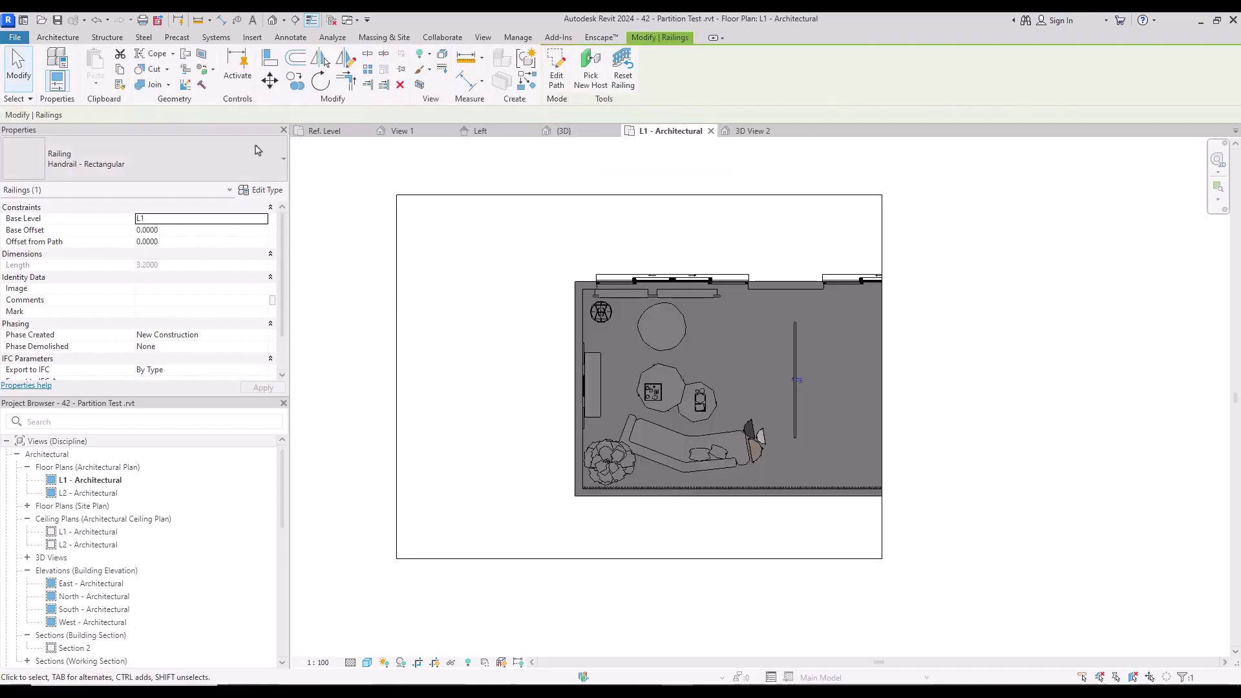
- Create a building section through the room to the right of the railing, looking towards it, and open the section view
left_click(294, 20)
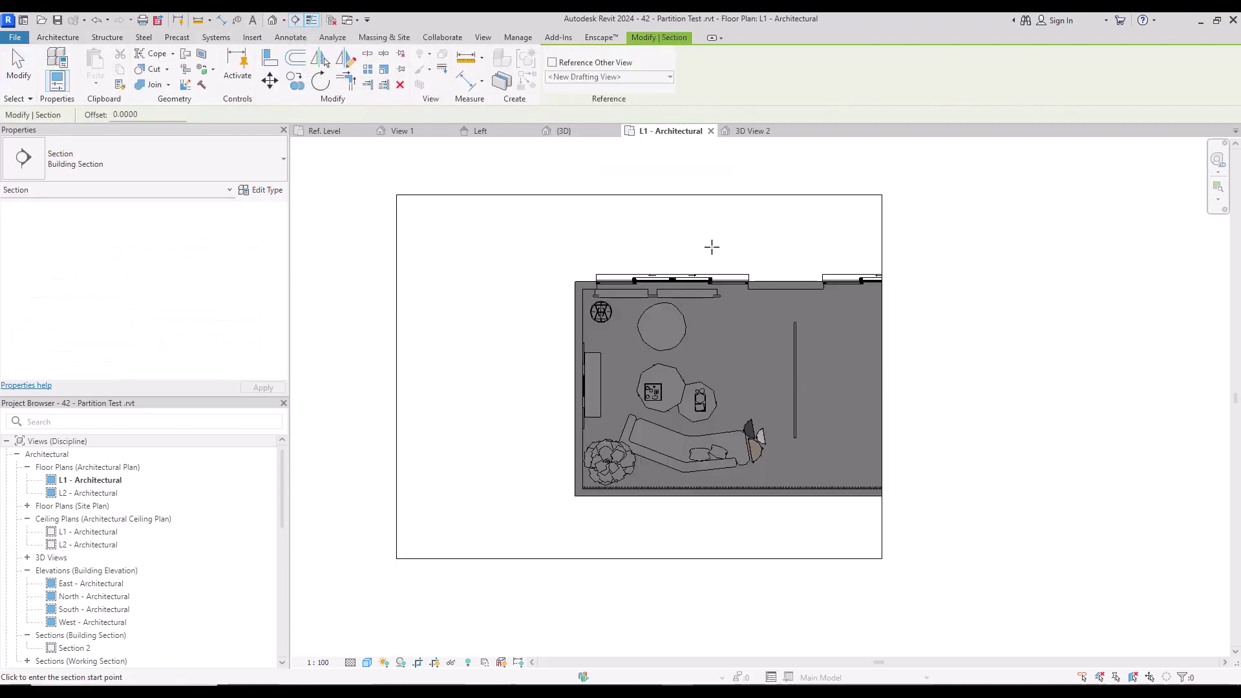
left_click(836, 219)
left_click(836, 512)
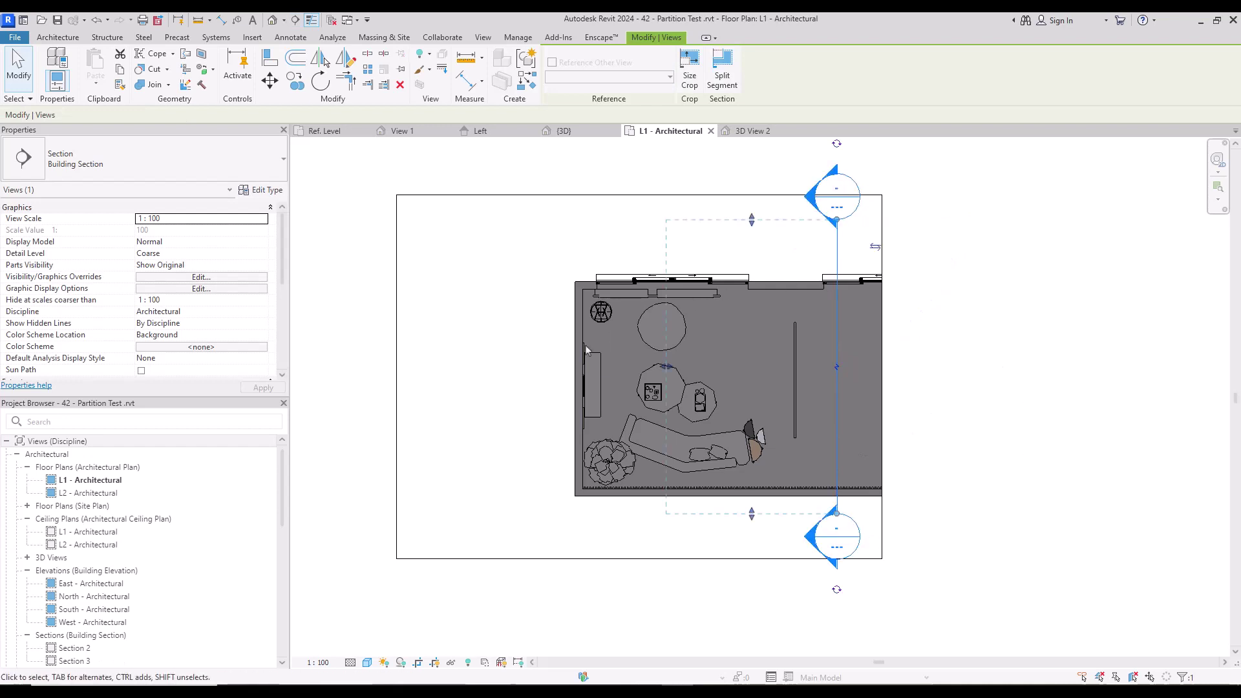
key("Escape")
double_click(827, 223)
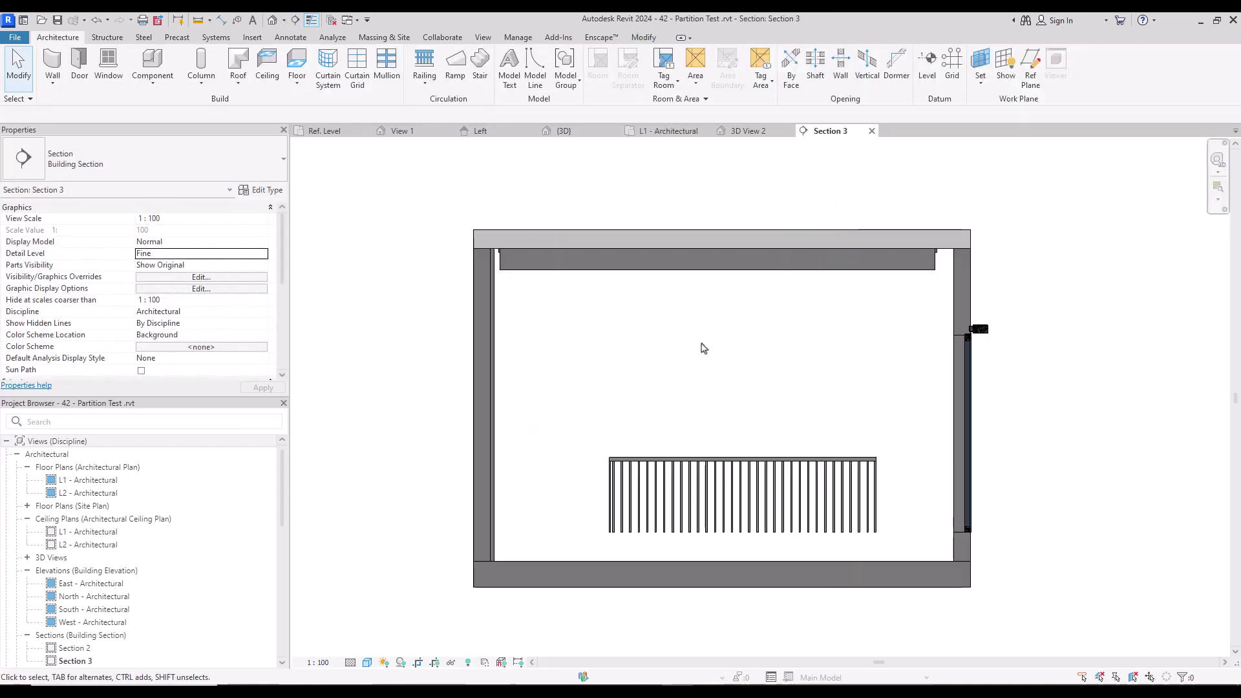
- Set the railing type's regular baluster to Family1 : Family1 in the baluster placement and apply it with the preview shown
left_click(716, 477)
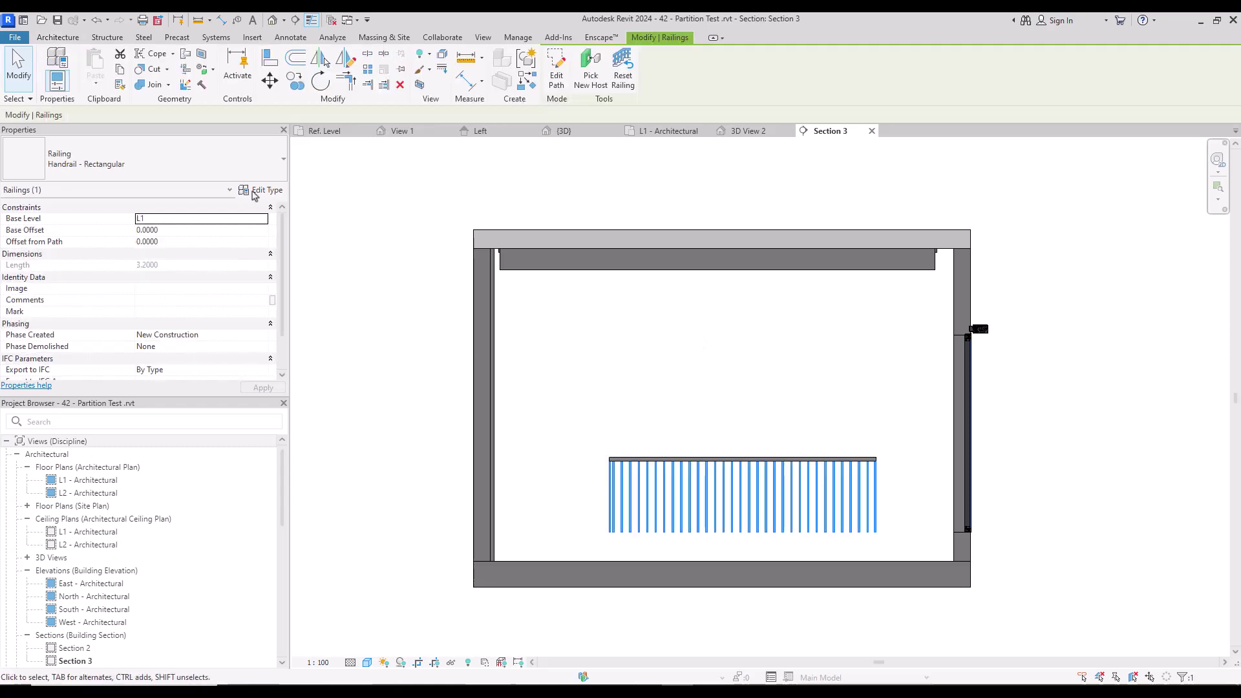
left_click(255, 193)
left_click_drag(492, 32, 296, 44)
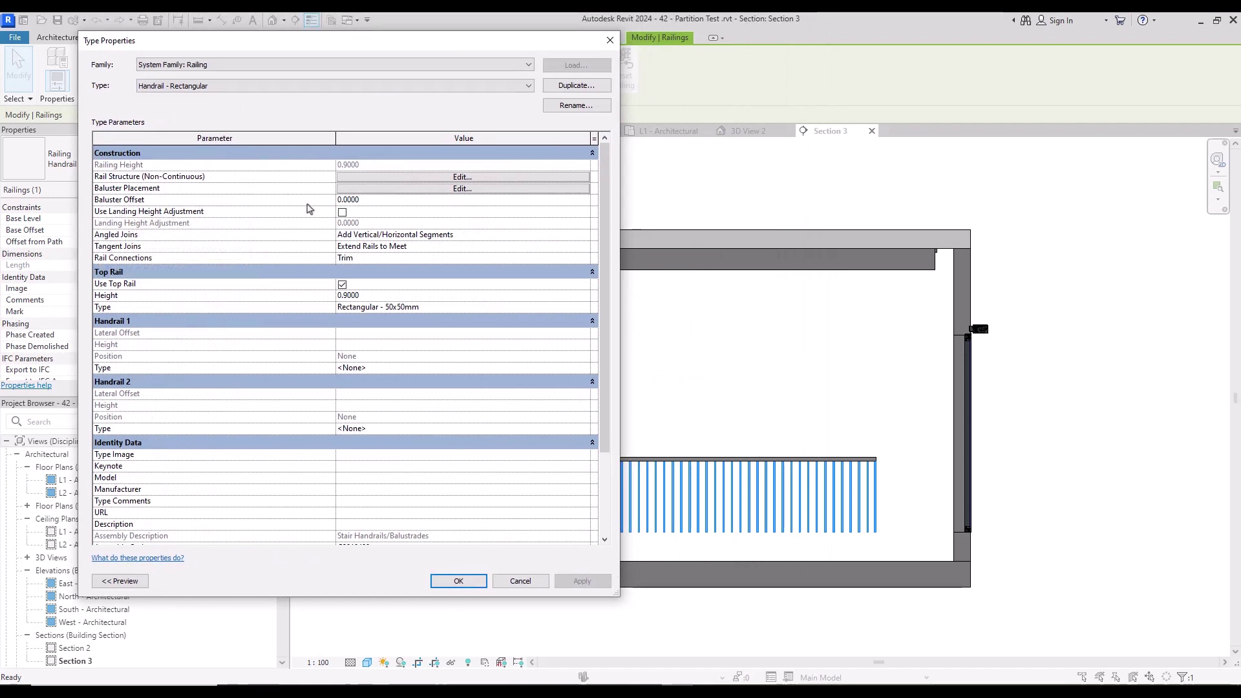
left_click(381, 188)
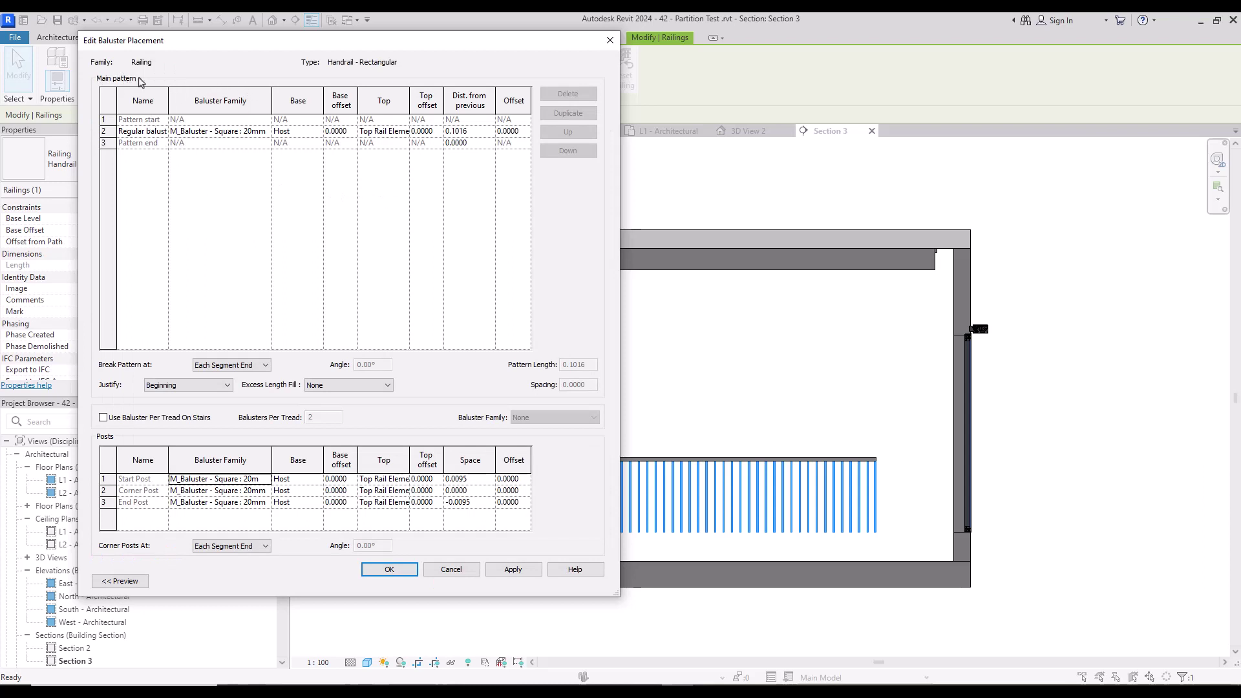
left_click(263, 132)
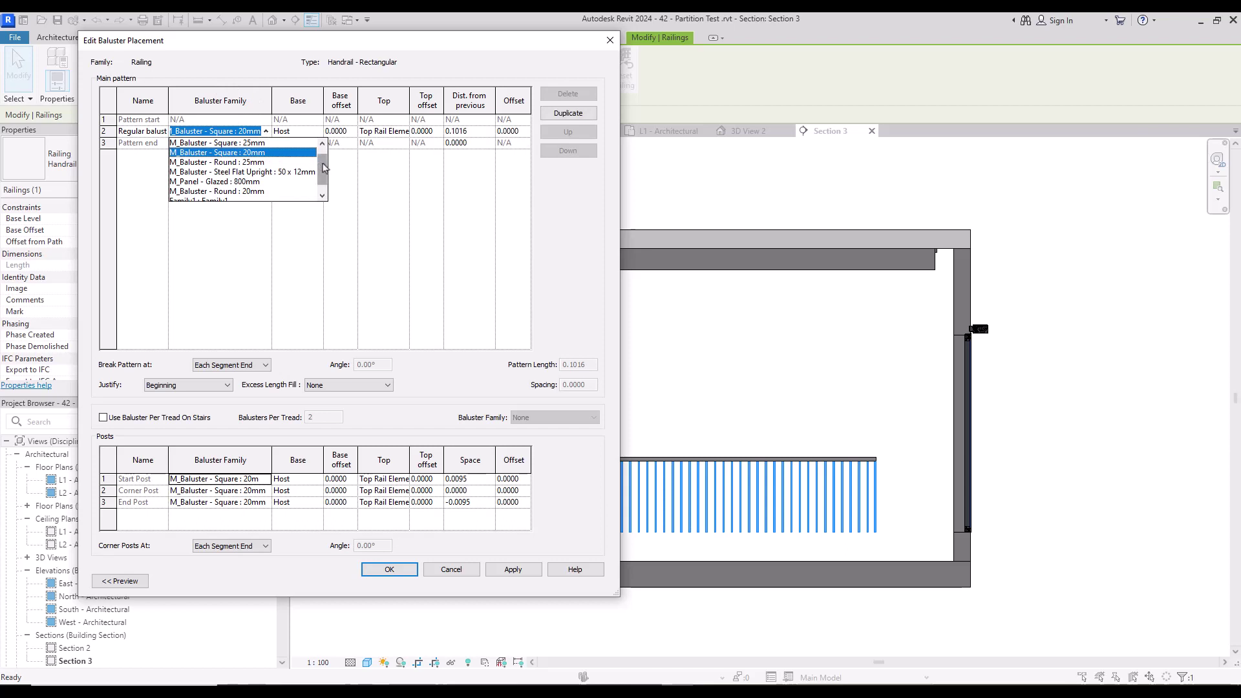
scroll(324, 168, "down", 1)
left_click(210, 192)
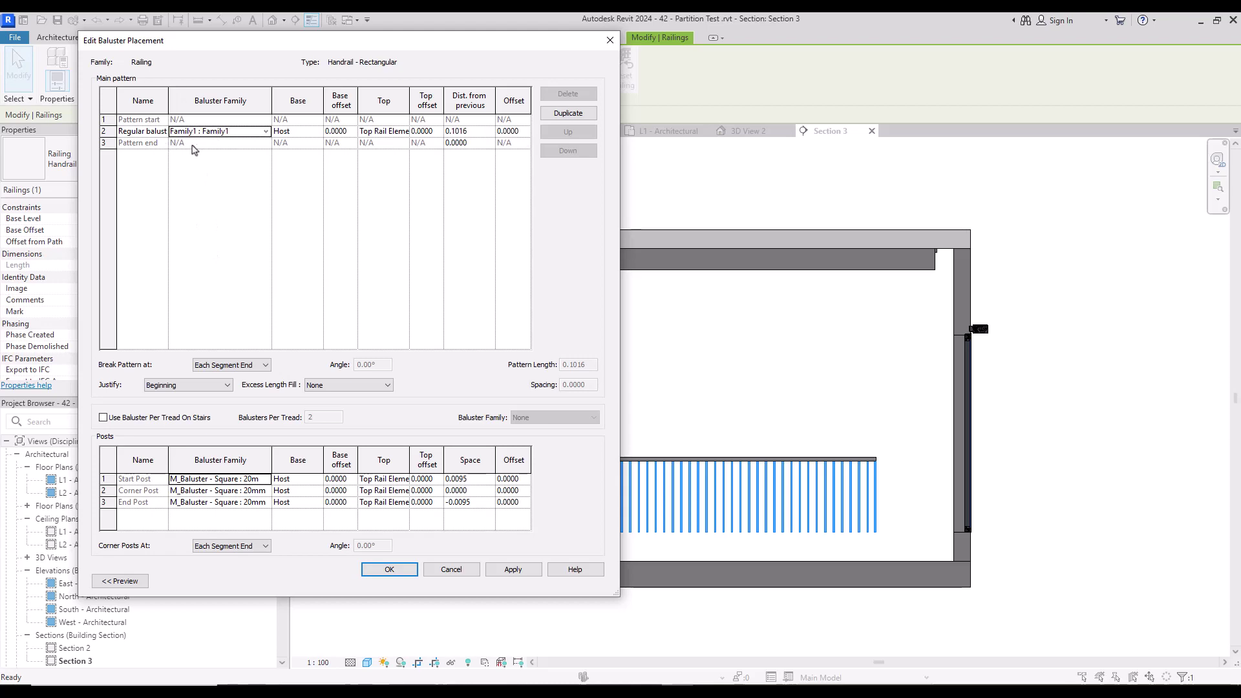
left_click(119, 580)
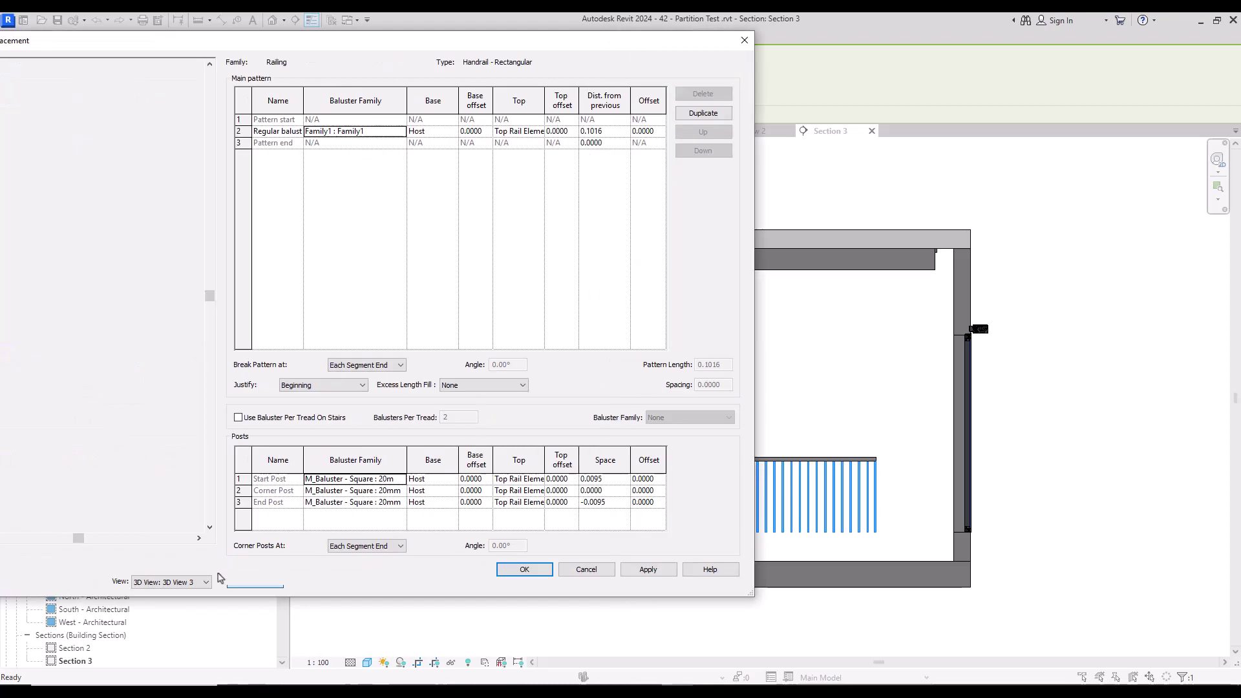
left_click(648, 568)
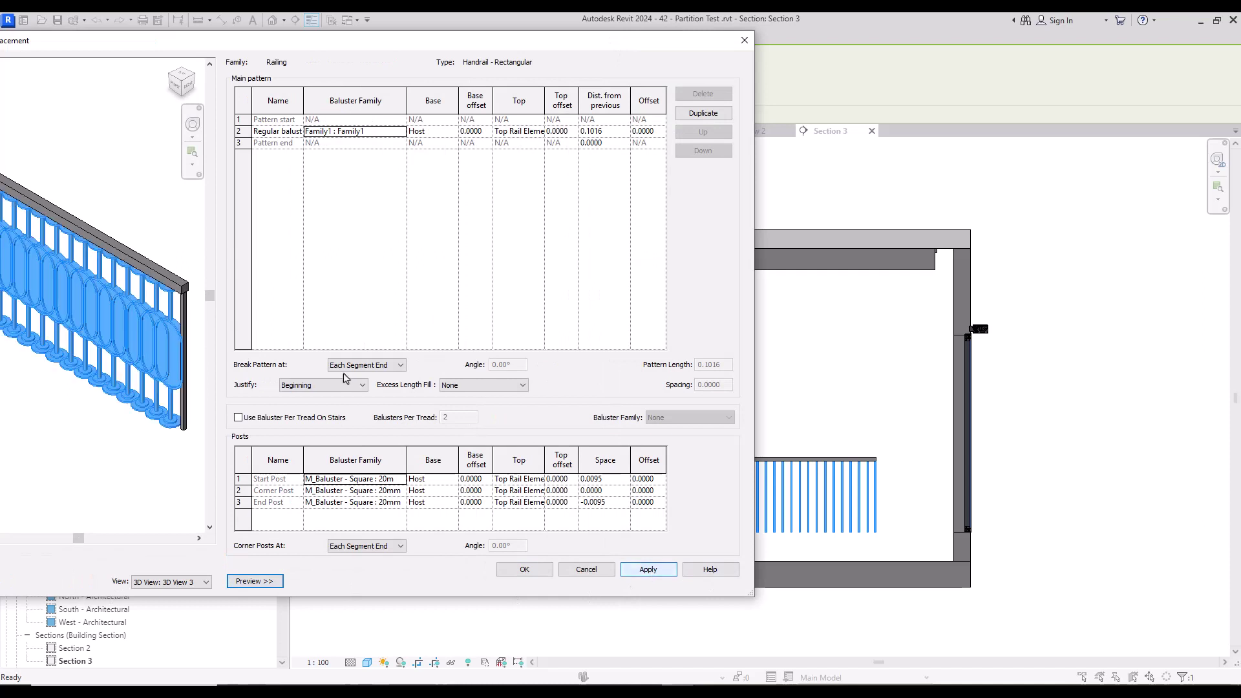
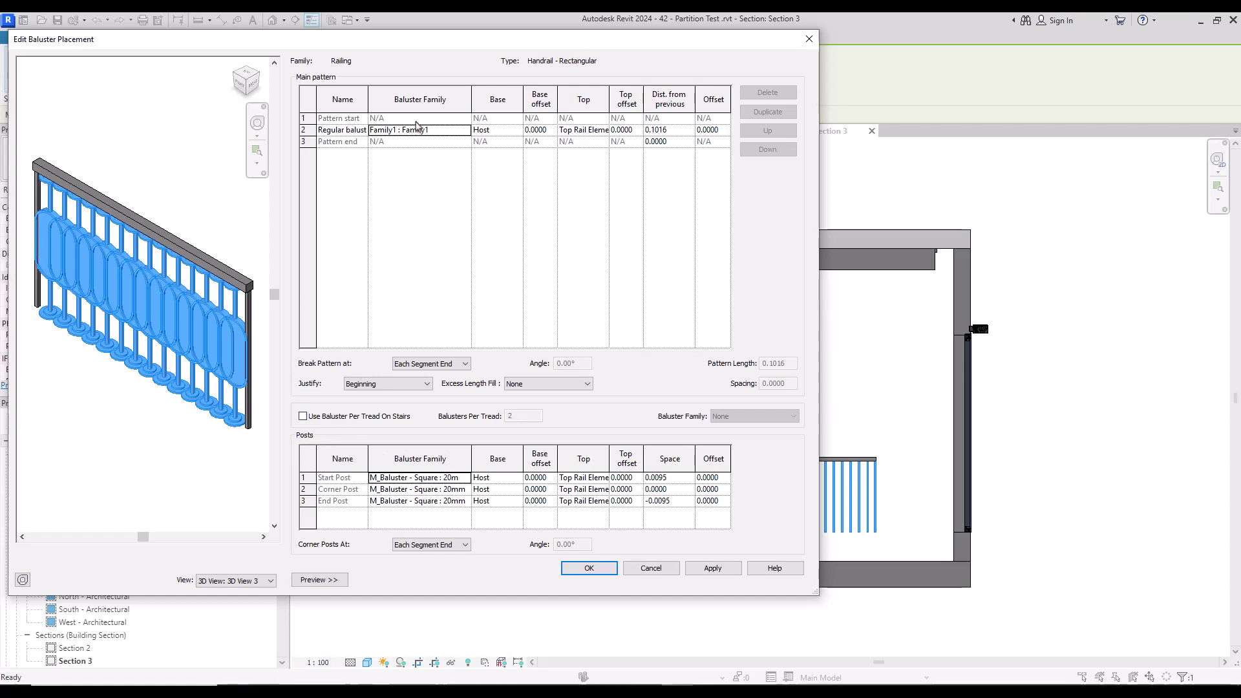
- Set the baluster family of the start, corner and end posts to None and apply the change
left_click(466, 479)
left_click(381, 489)
left_click(465, 489)
left_click(381, 500)
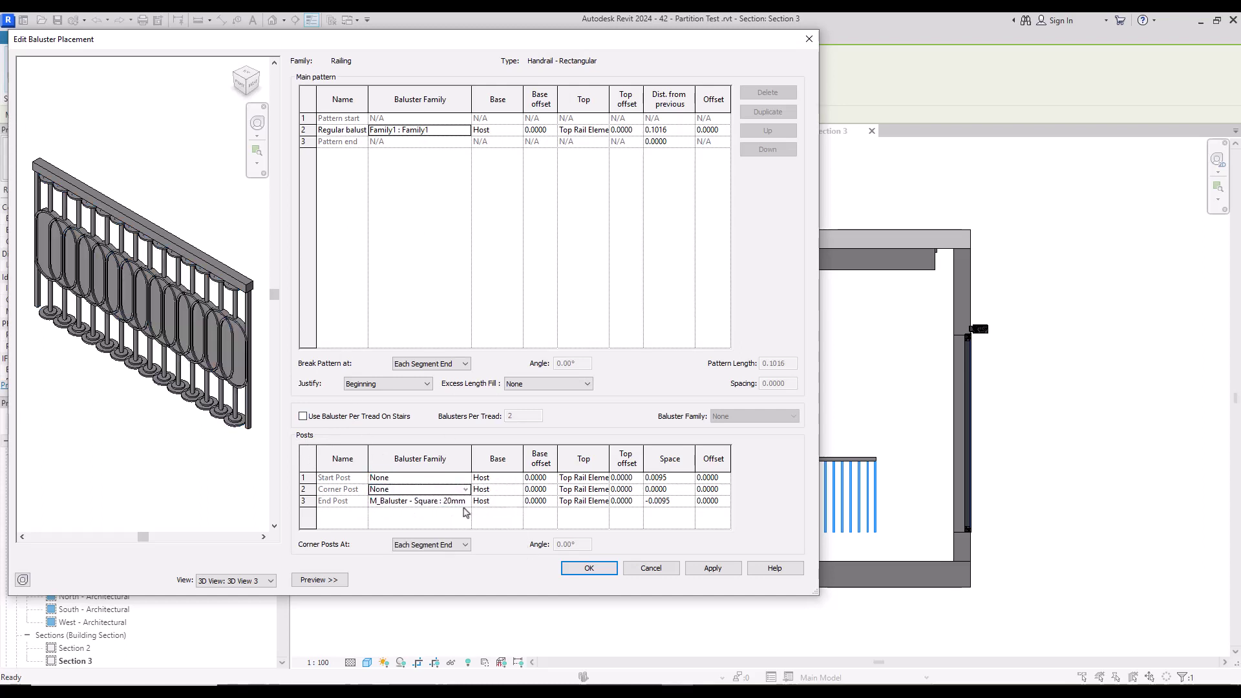
left_click(449, 502)
left_click(379, 513)
left_click(712, 568)
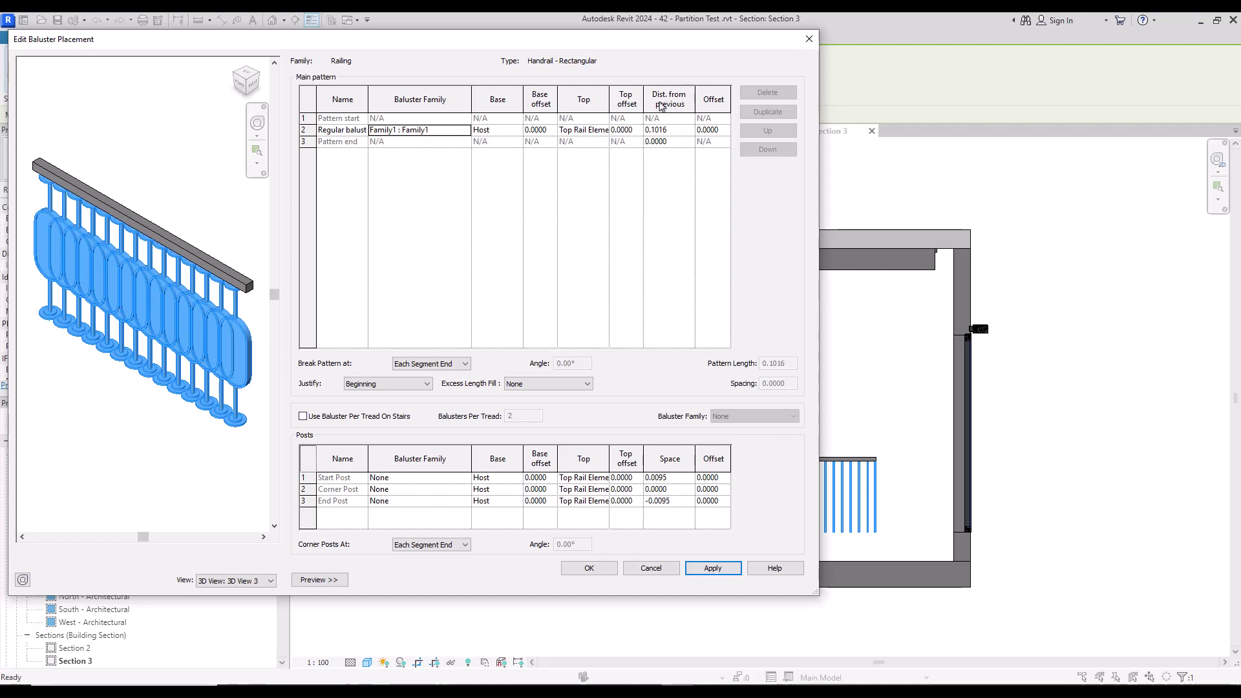
- Set the regular baluster's distance from previous to 0.5 m and apply it
left_click(680, 133)
type("0.5")
key("Tab")
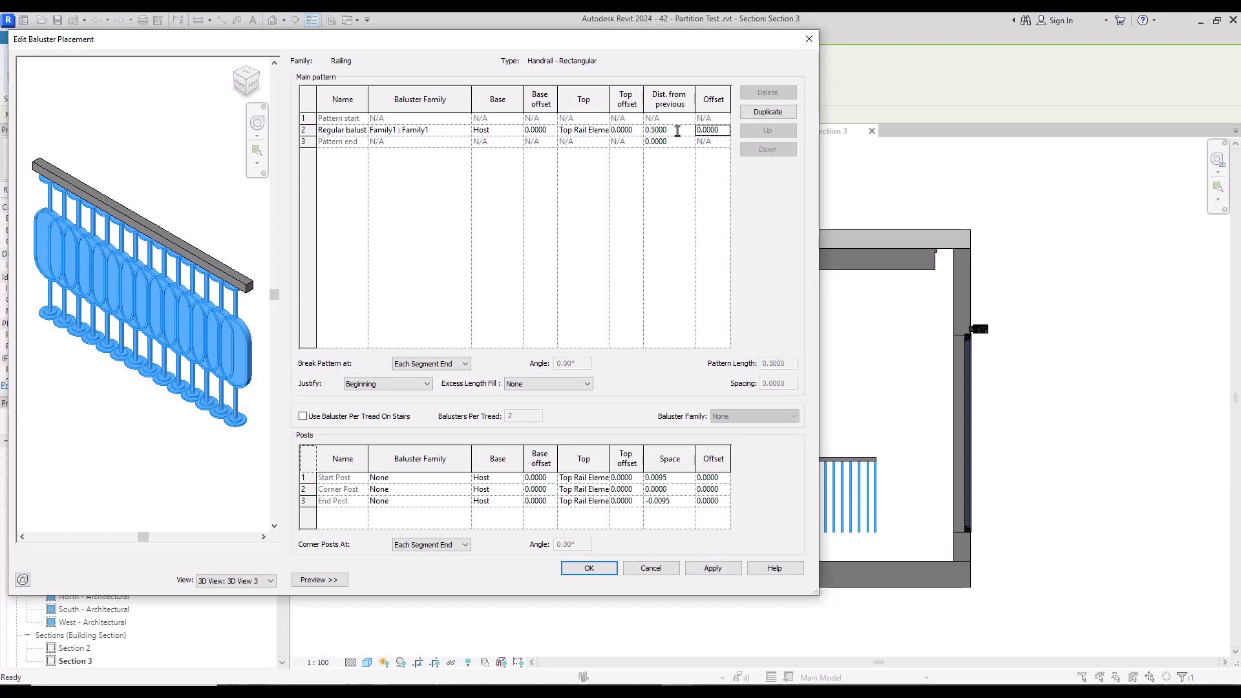
left_click(712, 567)
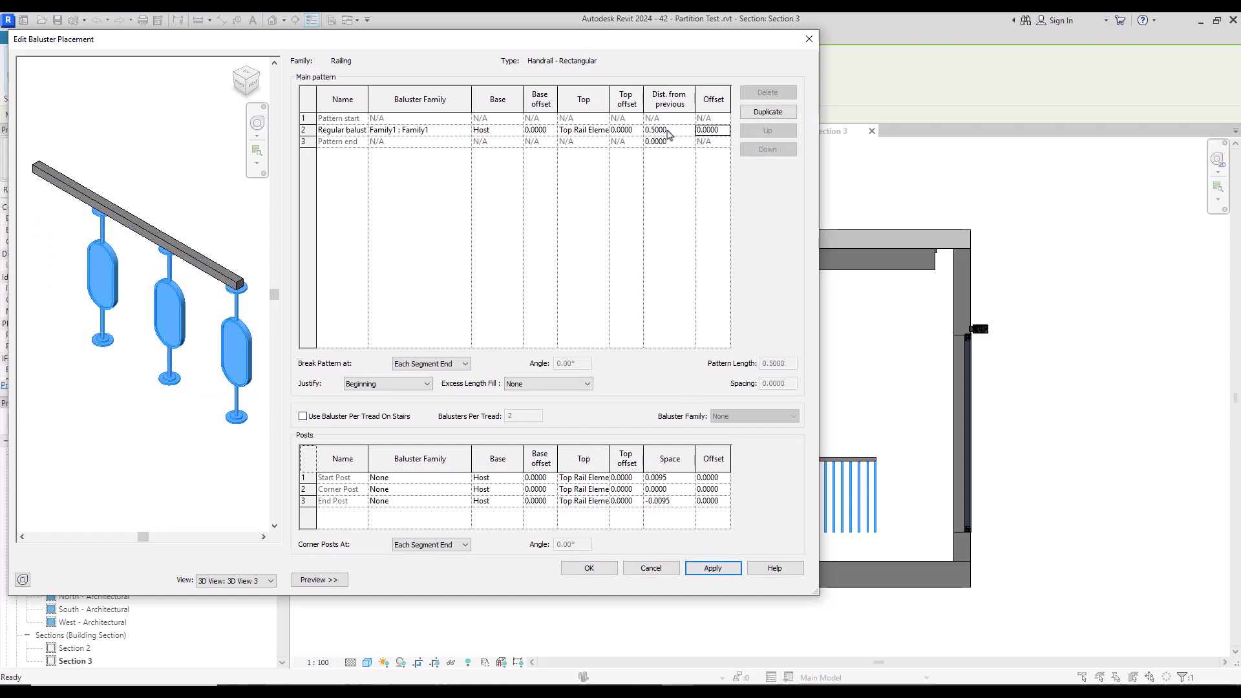
- Set the regular baluster's distance from previous to 0.3 m and confirm the baluster placement and railing type properties
left_click(682, 130)
type("0.3")
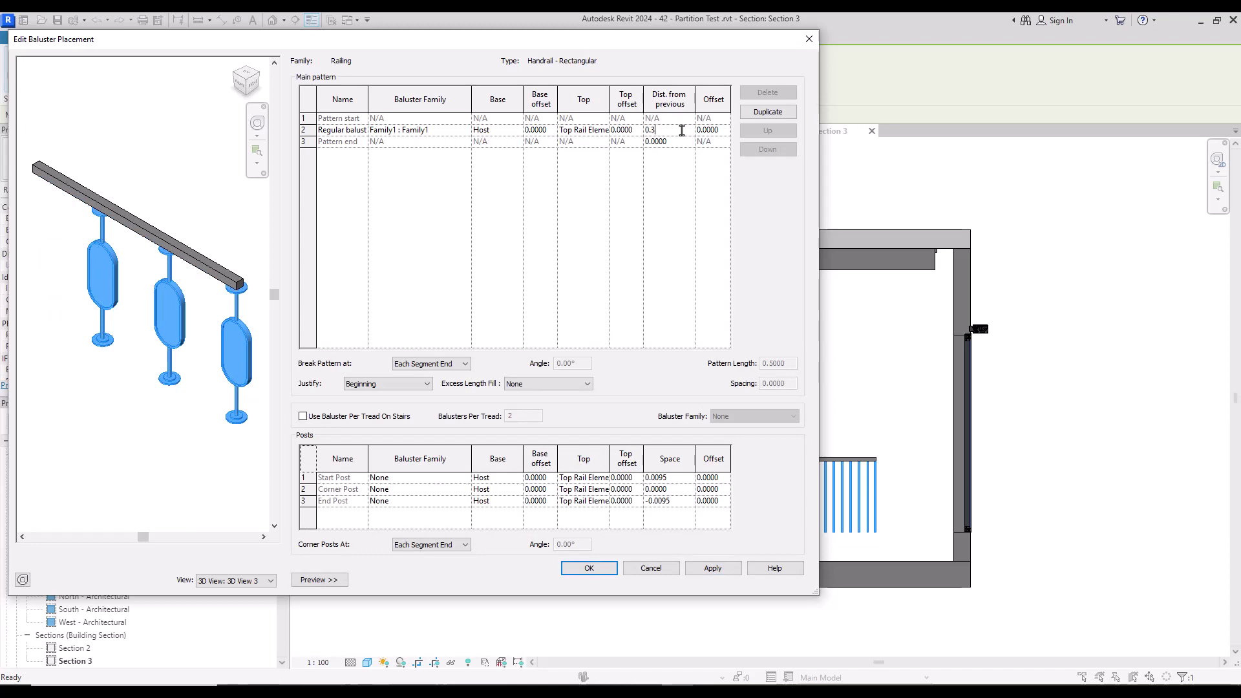
key("Tab")
left_click(714, 568)
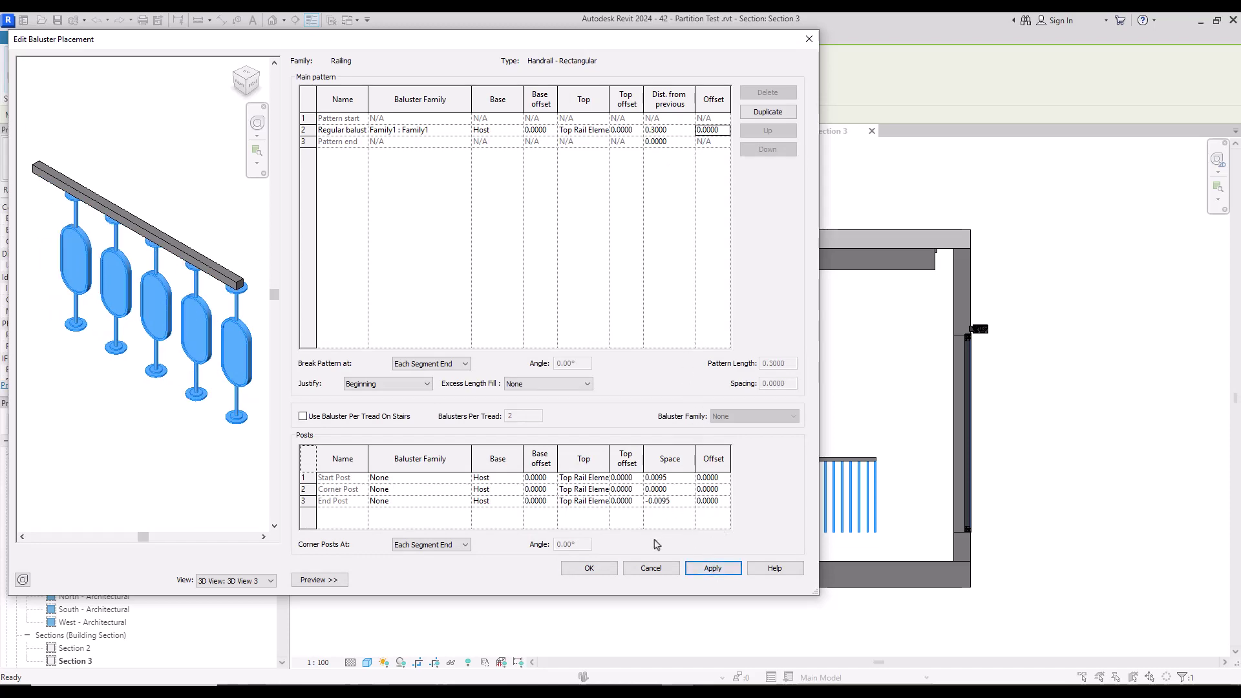
left_click(588, 568)
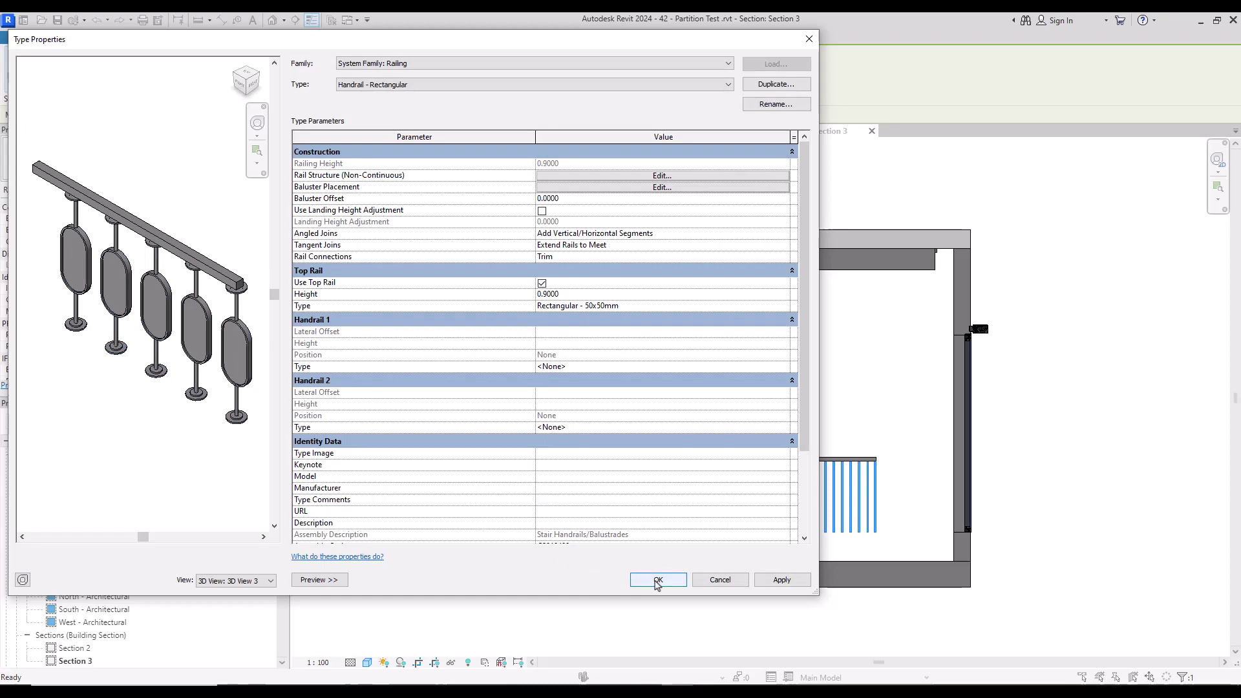
left_click(657, 580)
- Move the railing down in the section view so that its baluster bases rest on the top of the floor
left_click(644, 371)
left_click(653, 477)
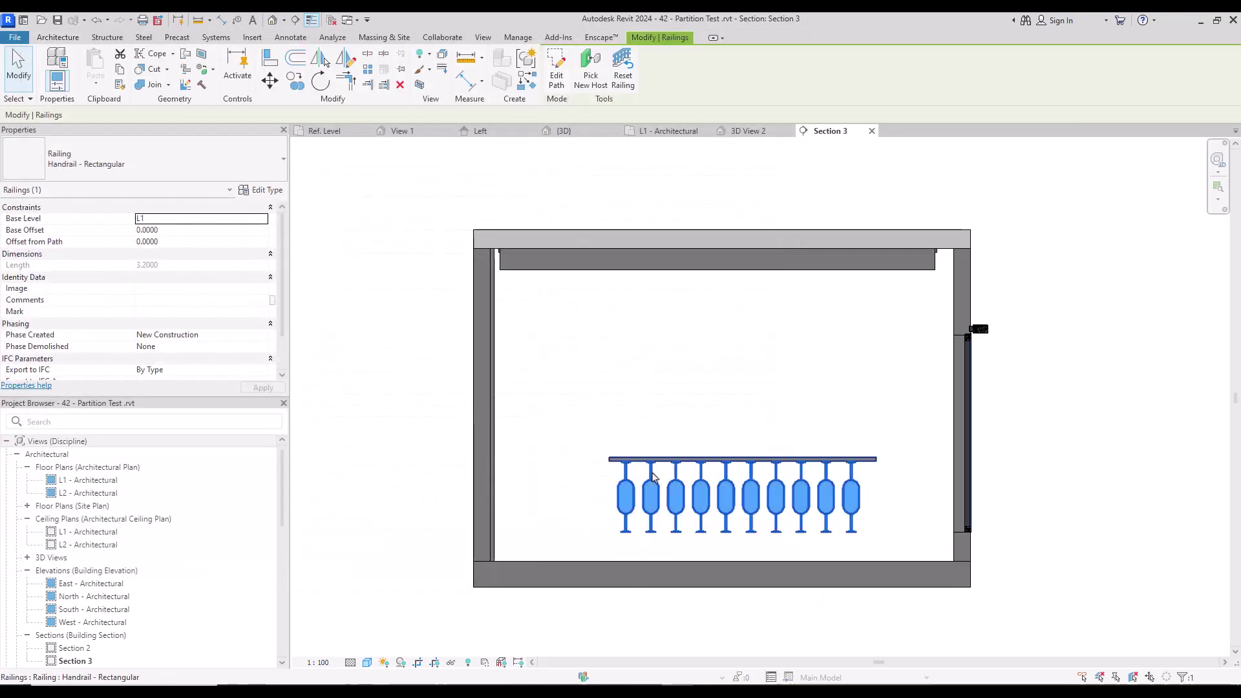
key("m")
key("v")
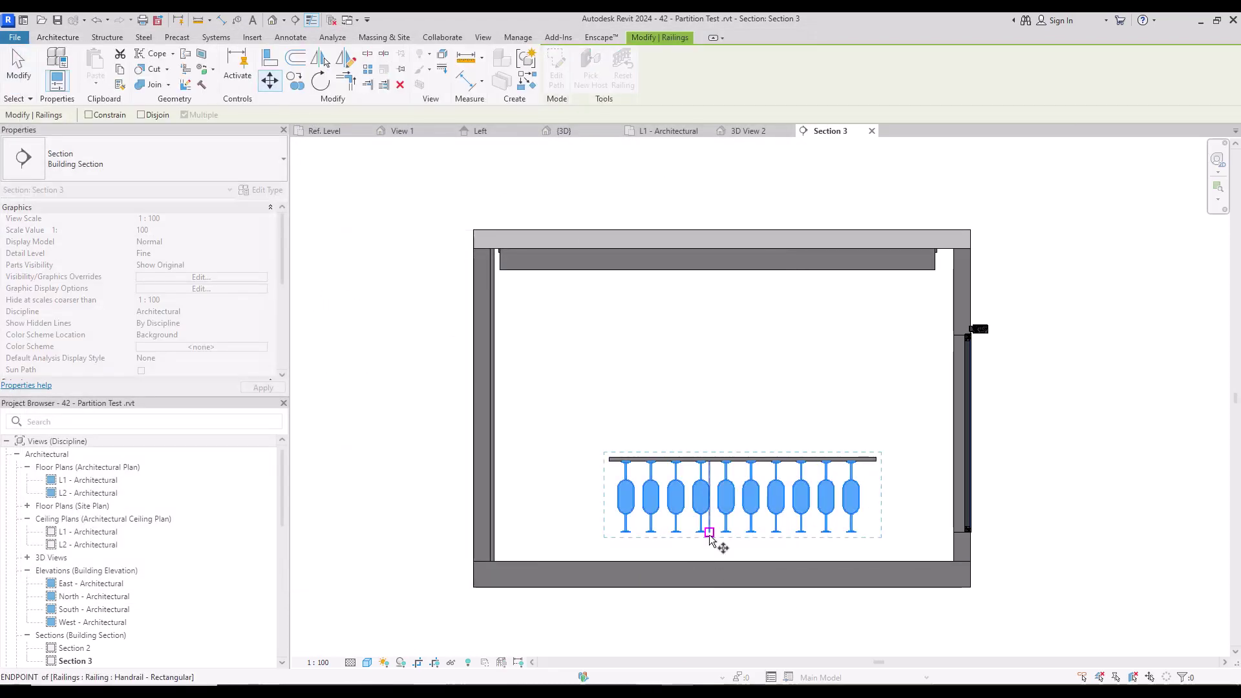
left_click(709, 532)
left_click(657, 561)
key("Escape")
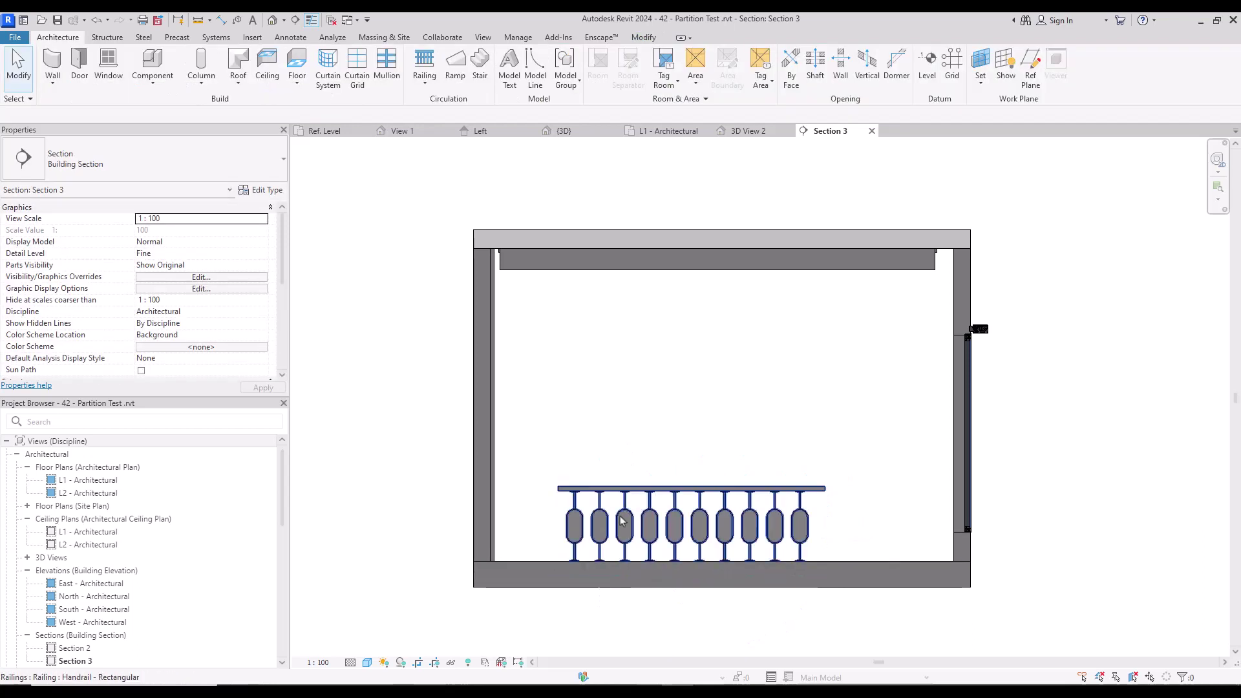
- Find the Family1 baluster type among the railing families in the project browser
left_click(622, 520)
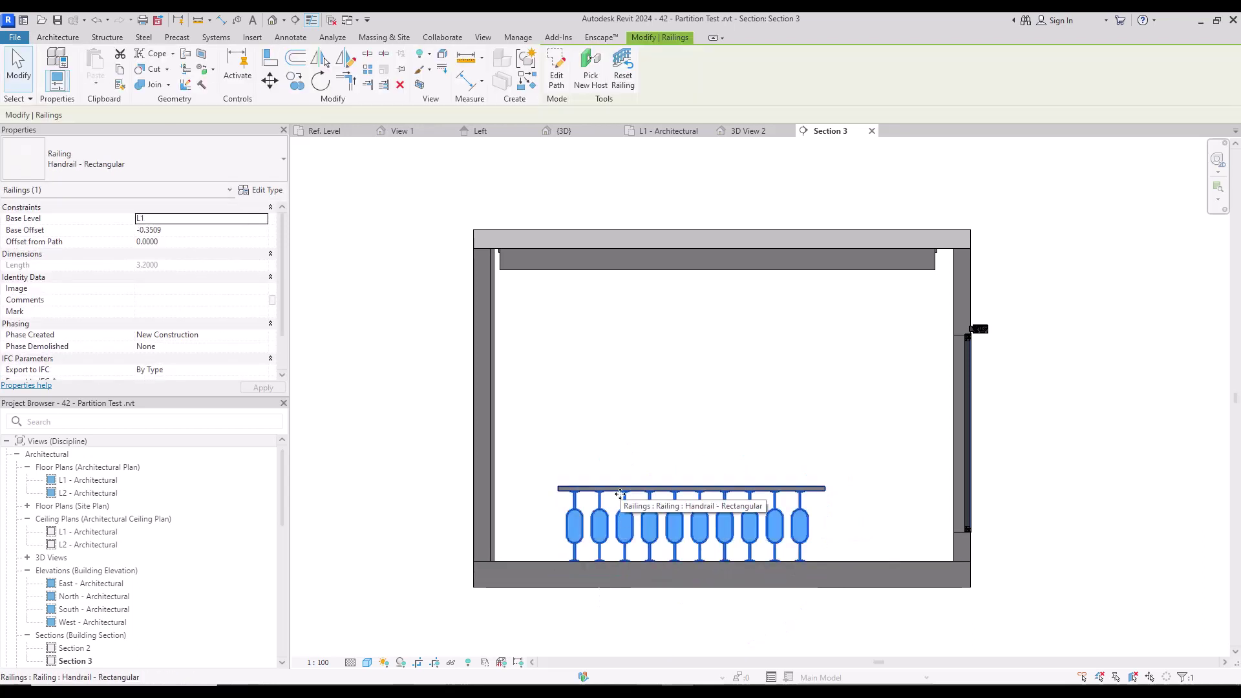
left_click(18, 454)
left_click(17, 454)
left_click(7, 441)
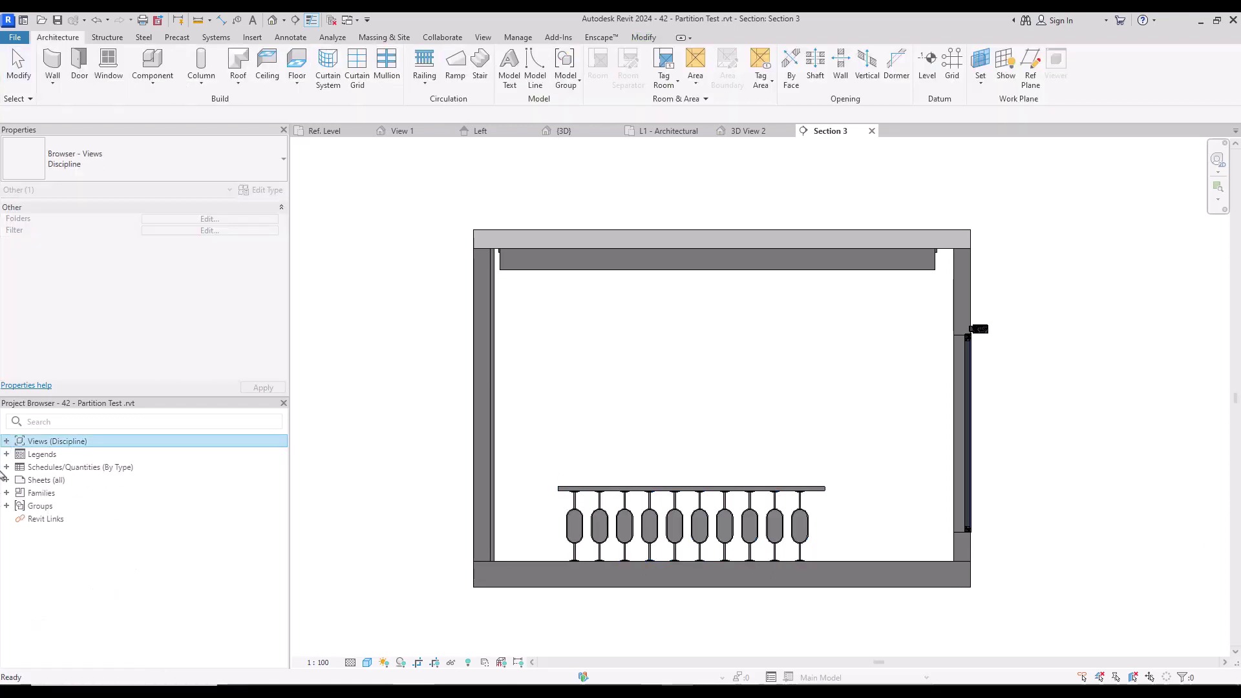
double_click(244, 493)
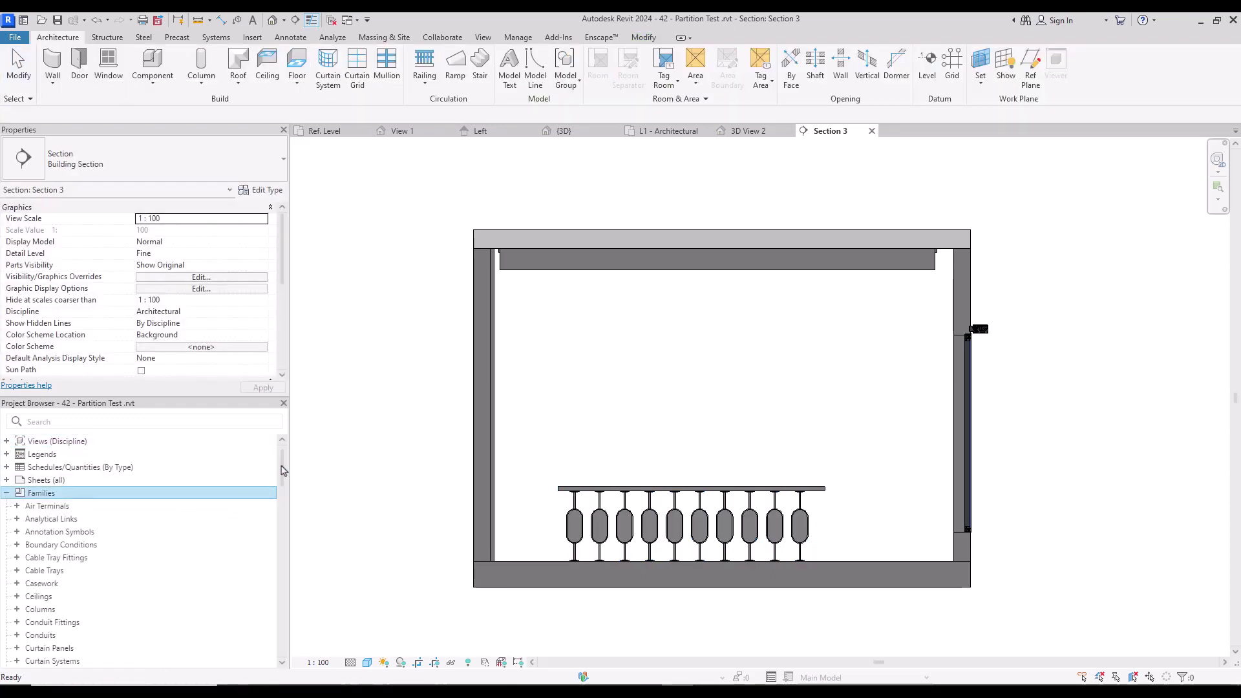
left_click_drag(284, 470, 279, 615)
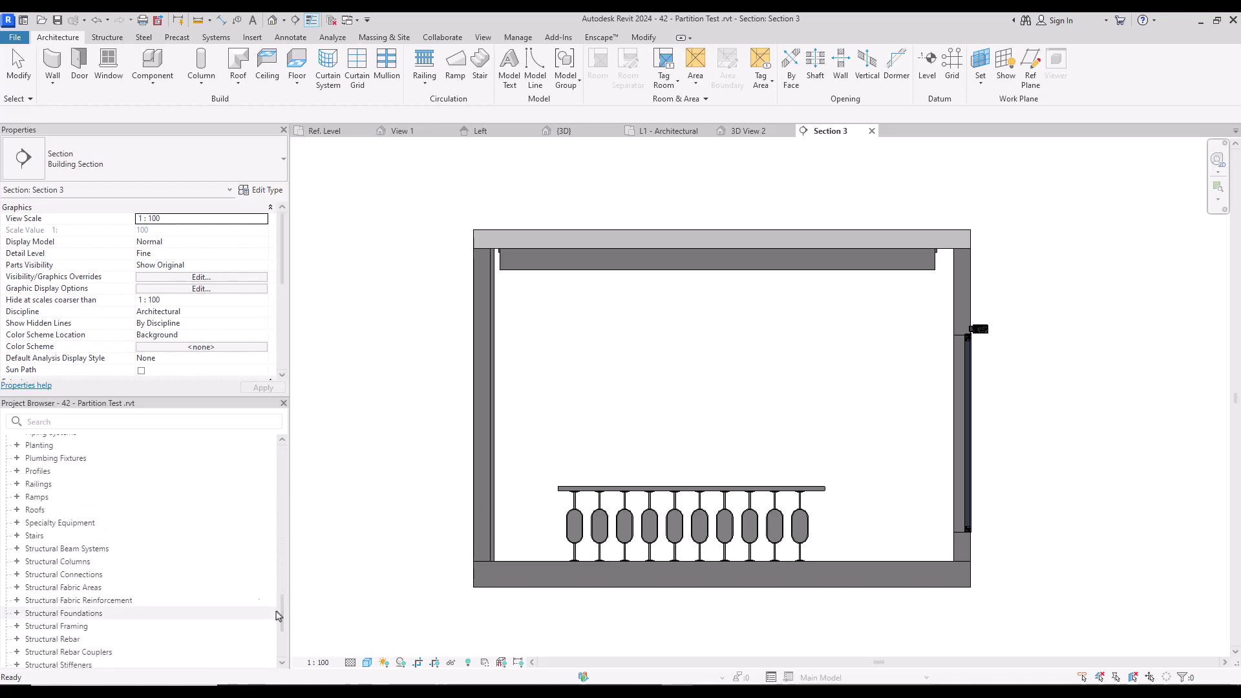
left_click(18, 483)
left_click(28, 497)
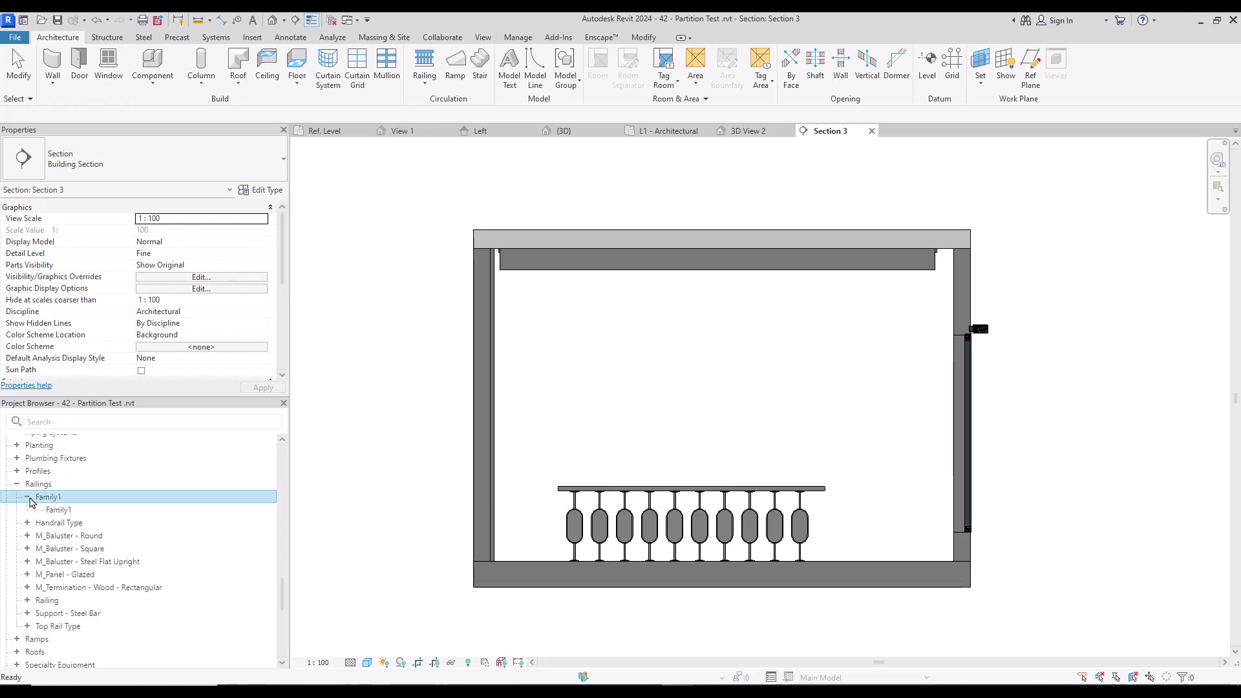
- Review the Family1 baluster's type properties, including its materials and dimensions, and close them
left_click(76, 511)
right_click(81, 512)
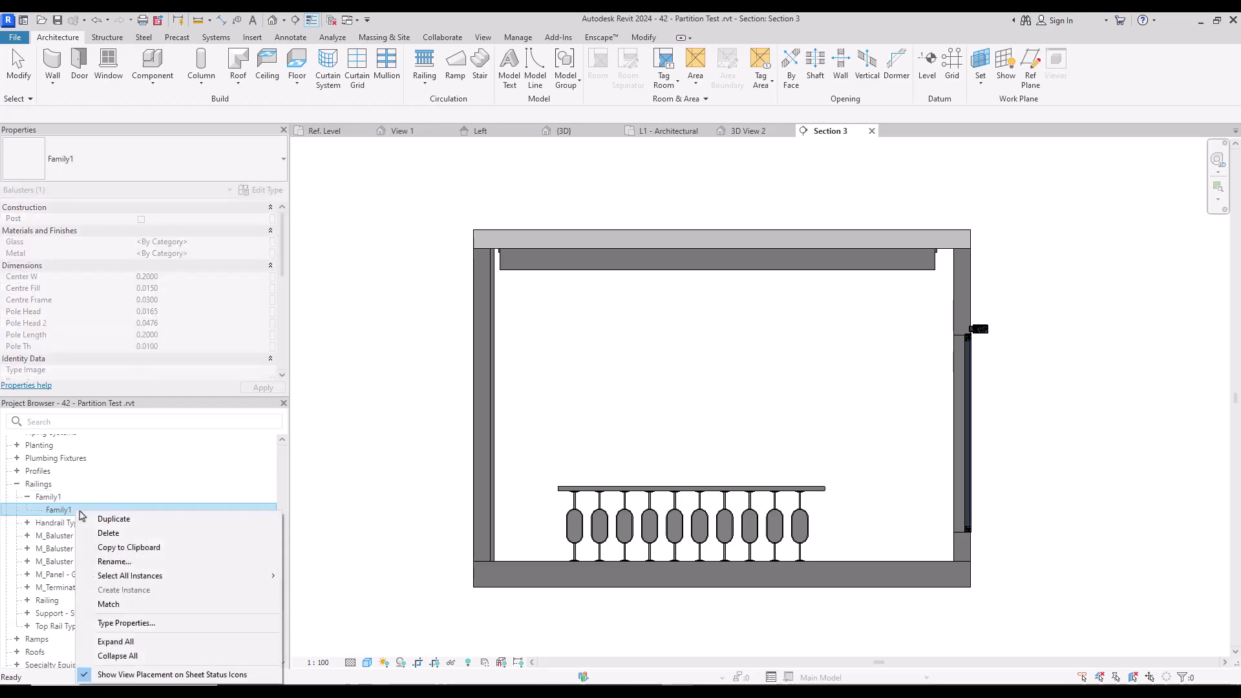
left_click(141, 624)
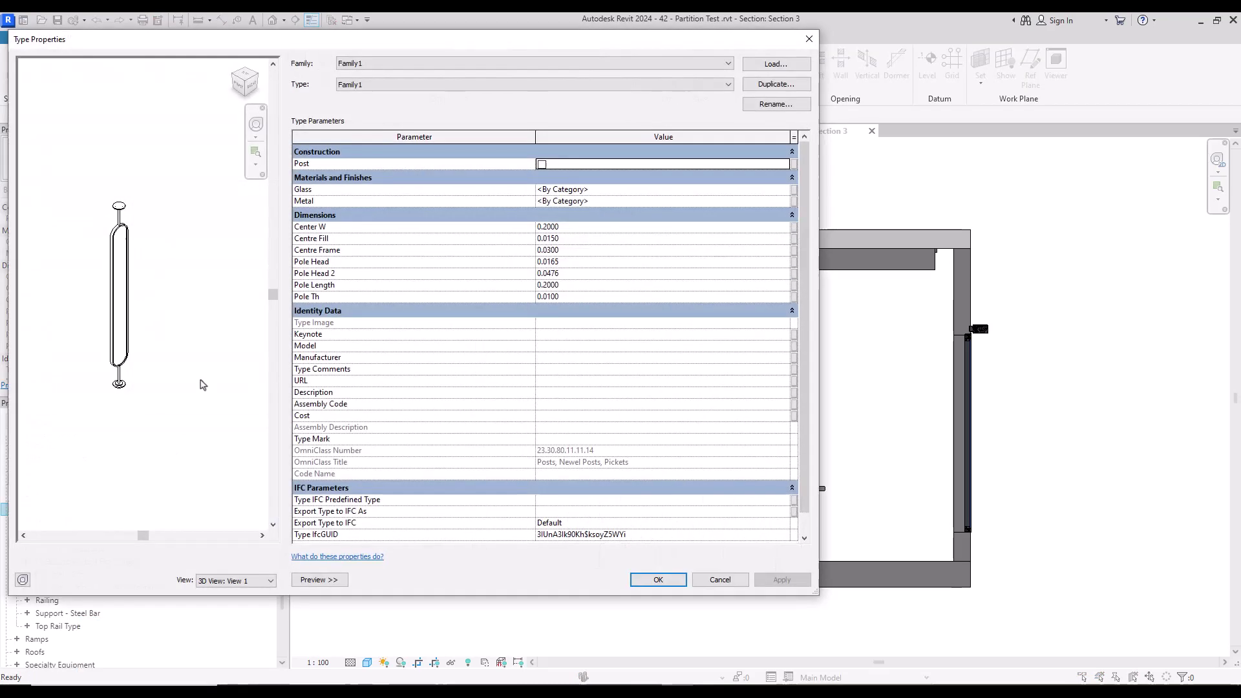
left_click_drag(818, 234, 559, 237)
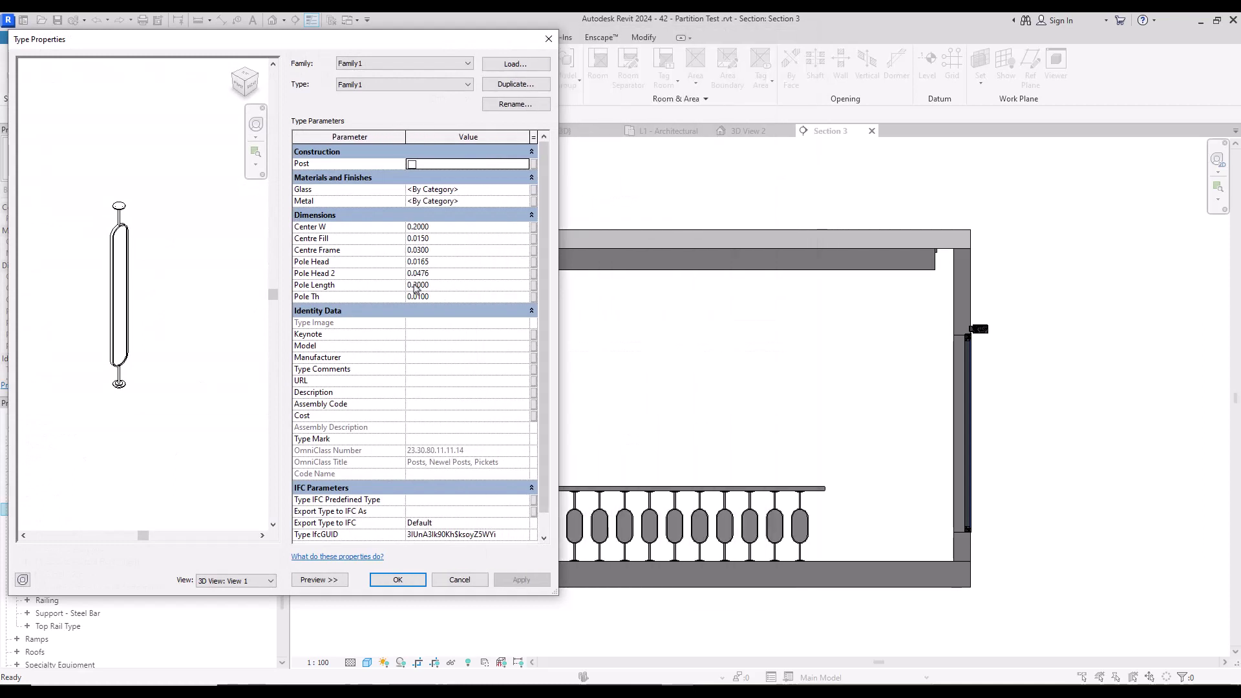
scroll(427, 287, "down", 1)
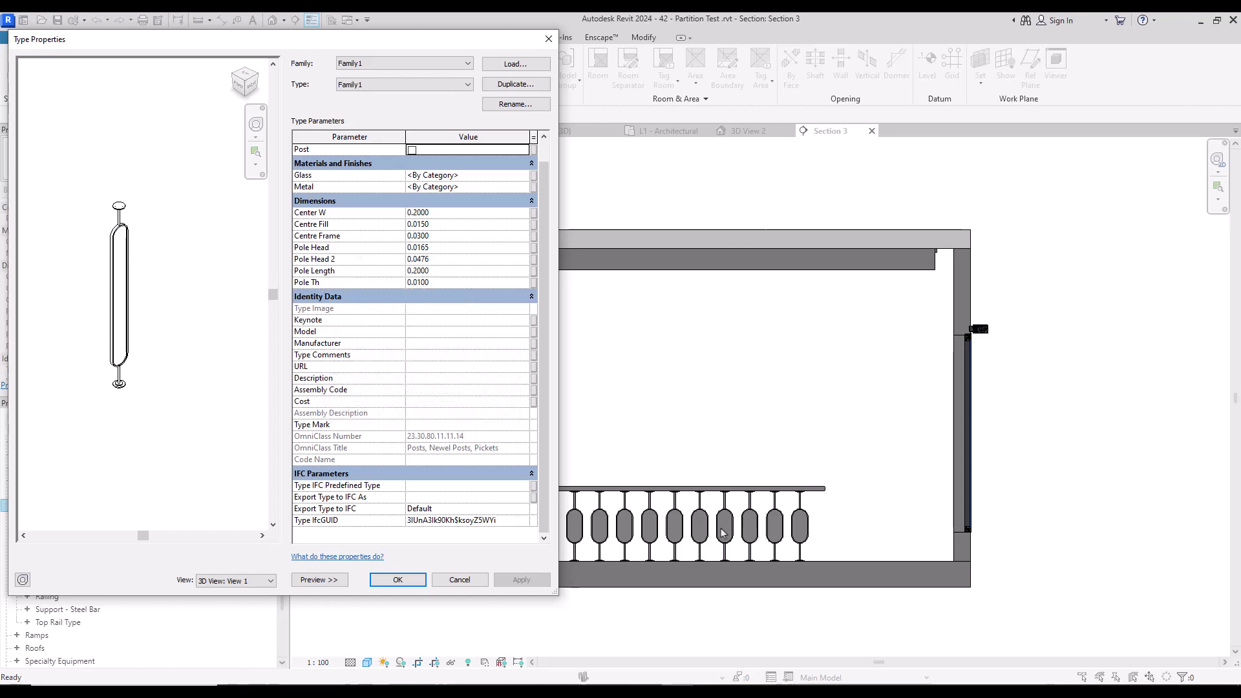
key("Return")
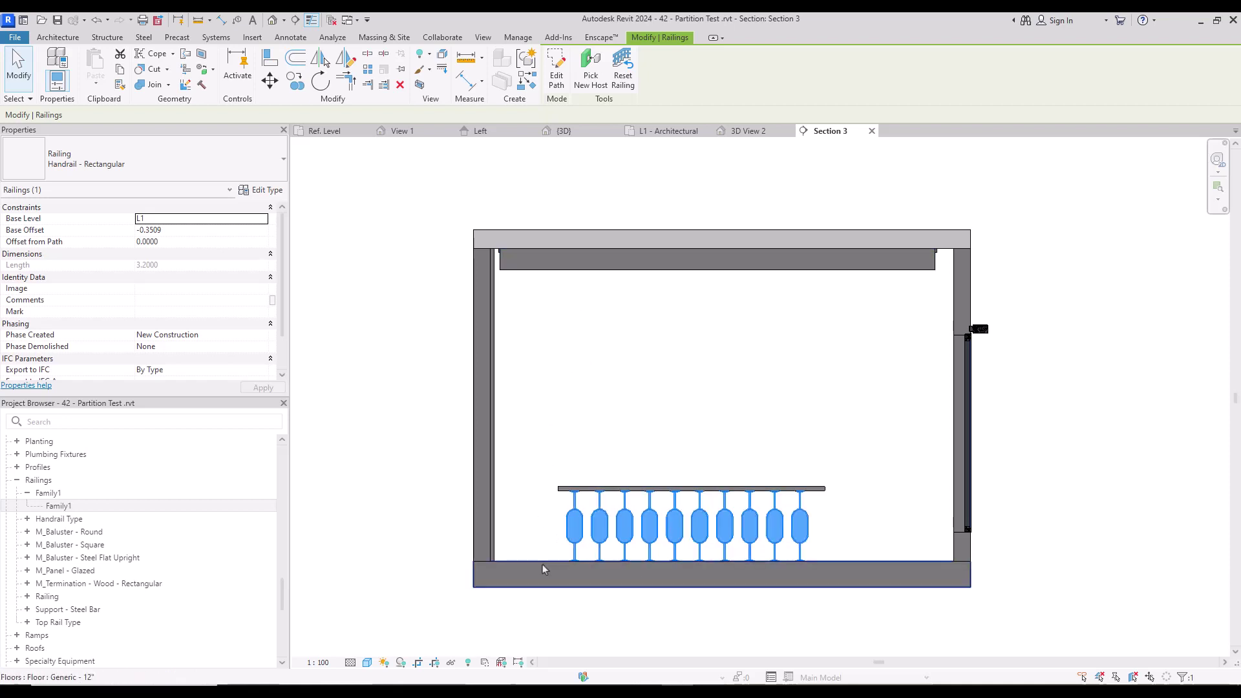
- Place an aligned dimension outside the wall, from the underside of the ceiling to the top of the floor
left_click(582, 335)
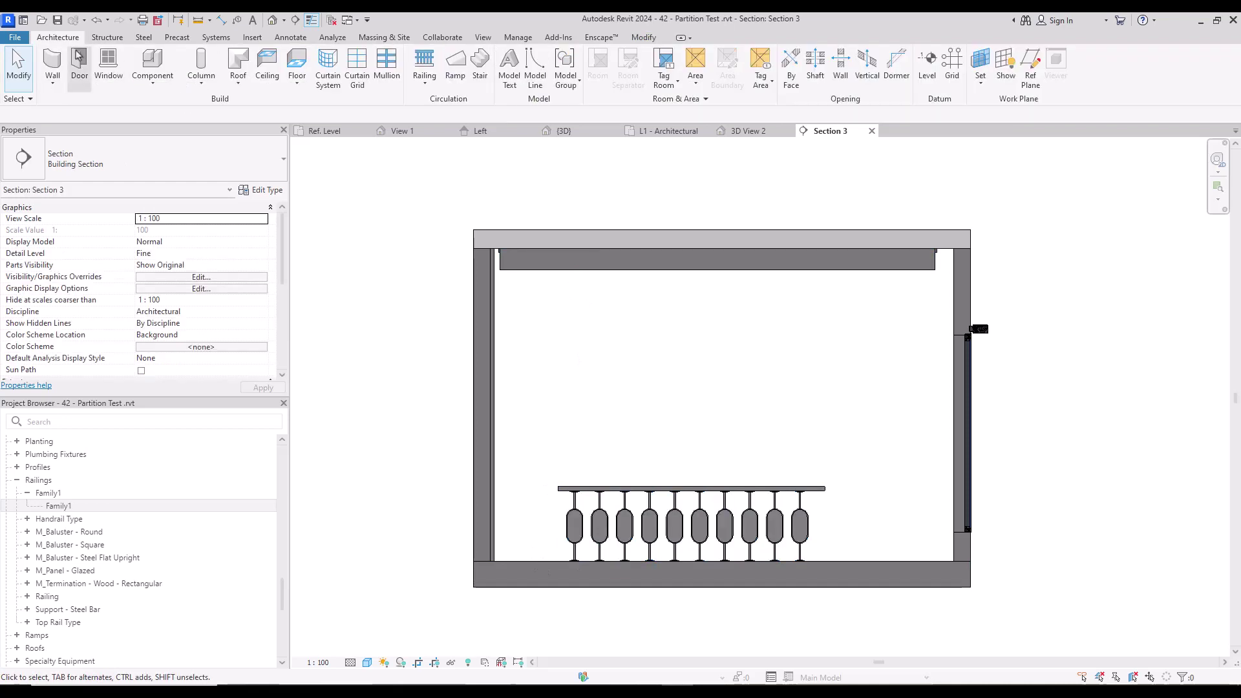
left_click(647, 38)
left_click(469, 79)
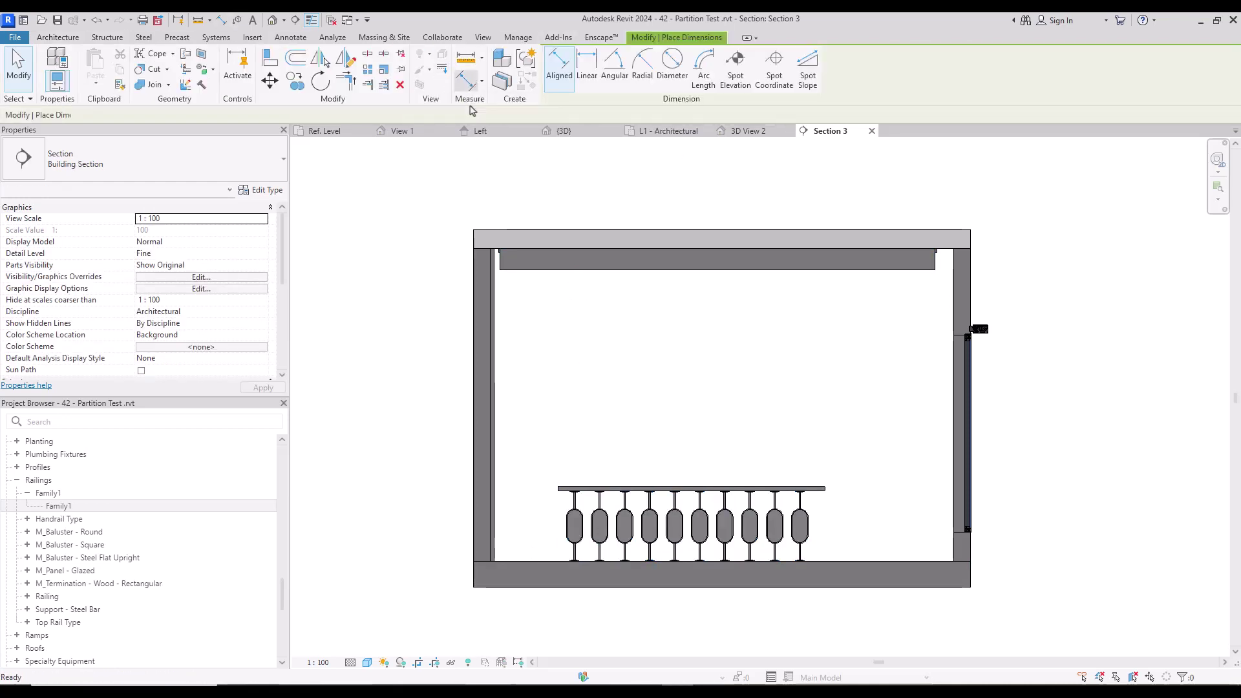
left_click(541, 273)
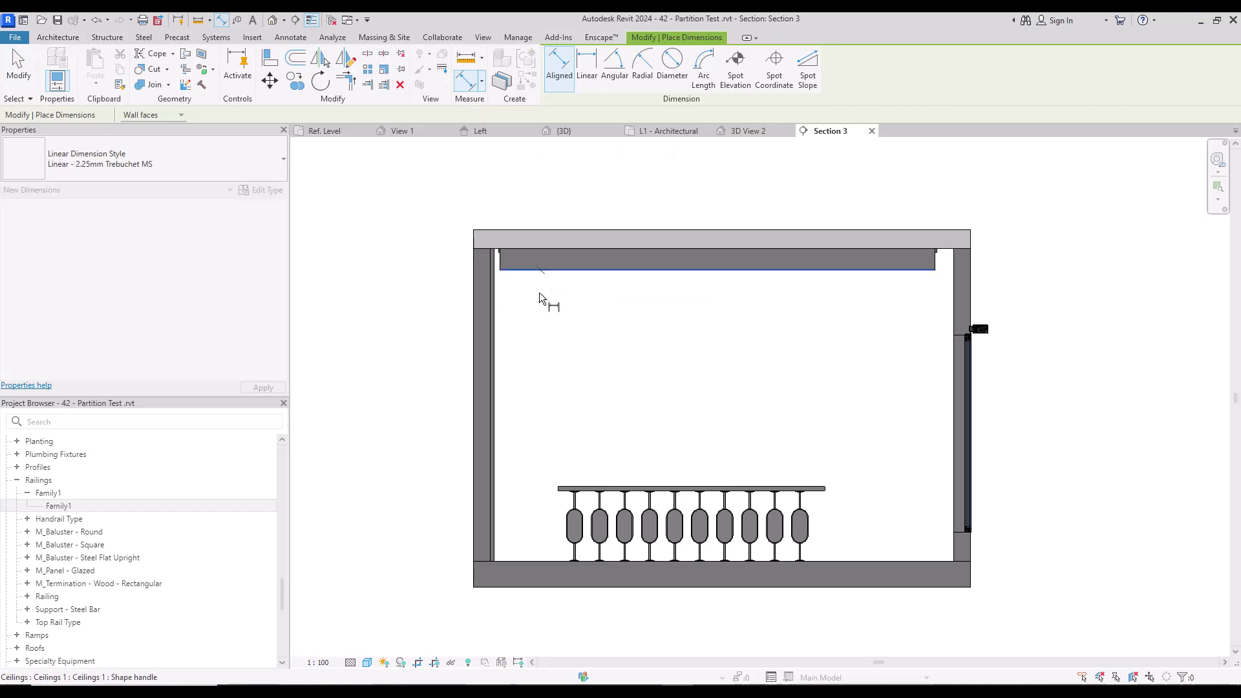
left_click(546, 561)
left_click(400, 619)
left_click(417, 478)
key("Escape")
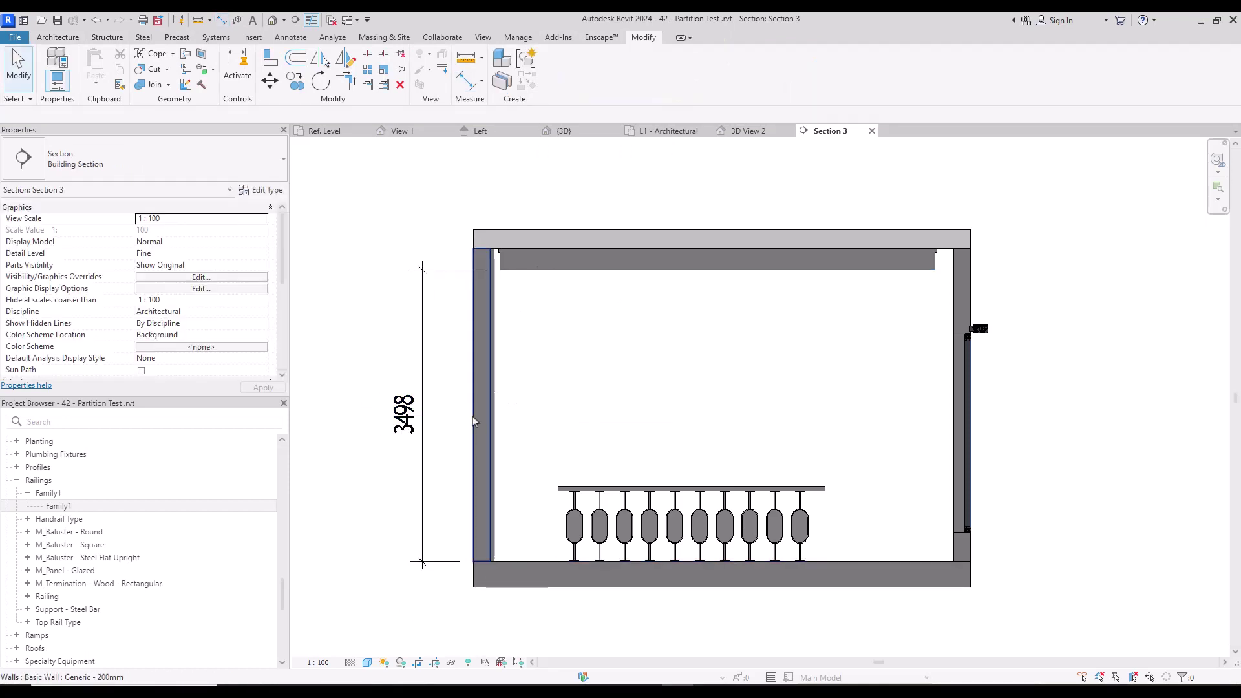
left_click(424, 457)
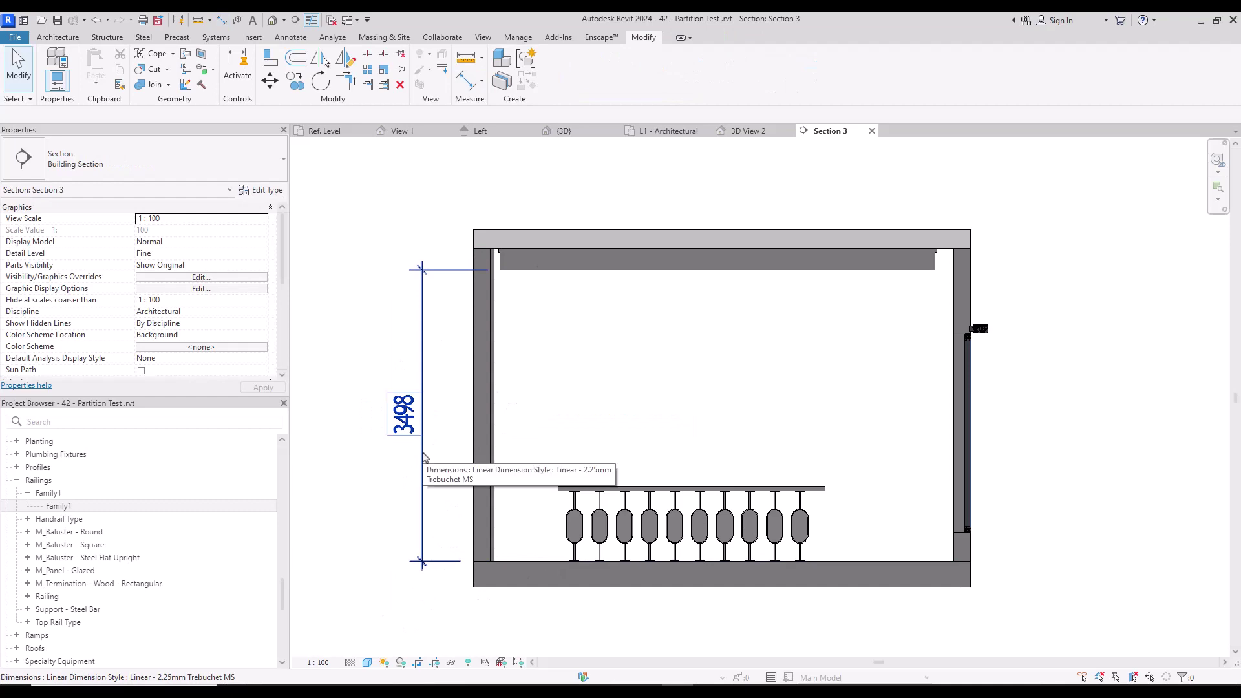
left_click(632, 407)
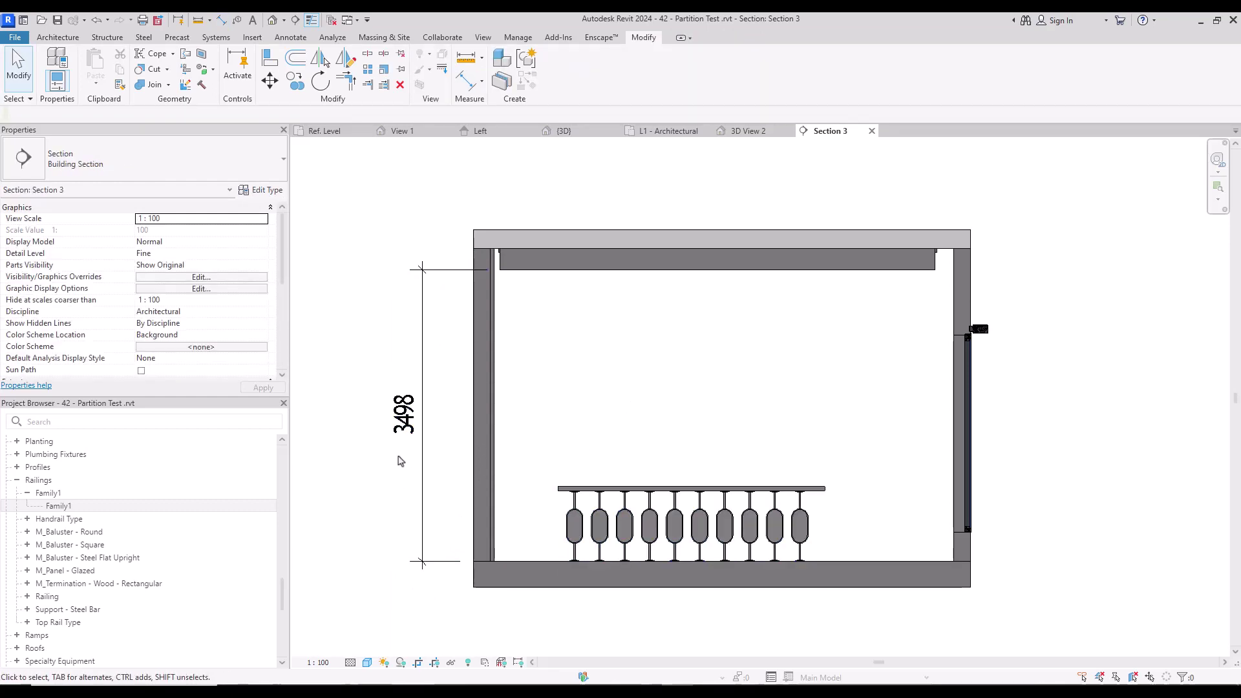
- Set the top rail height of the railing type to 3.498 m and apply it
left_click(581, 491)
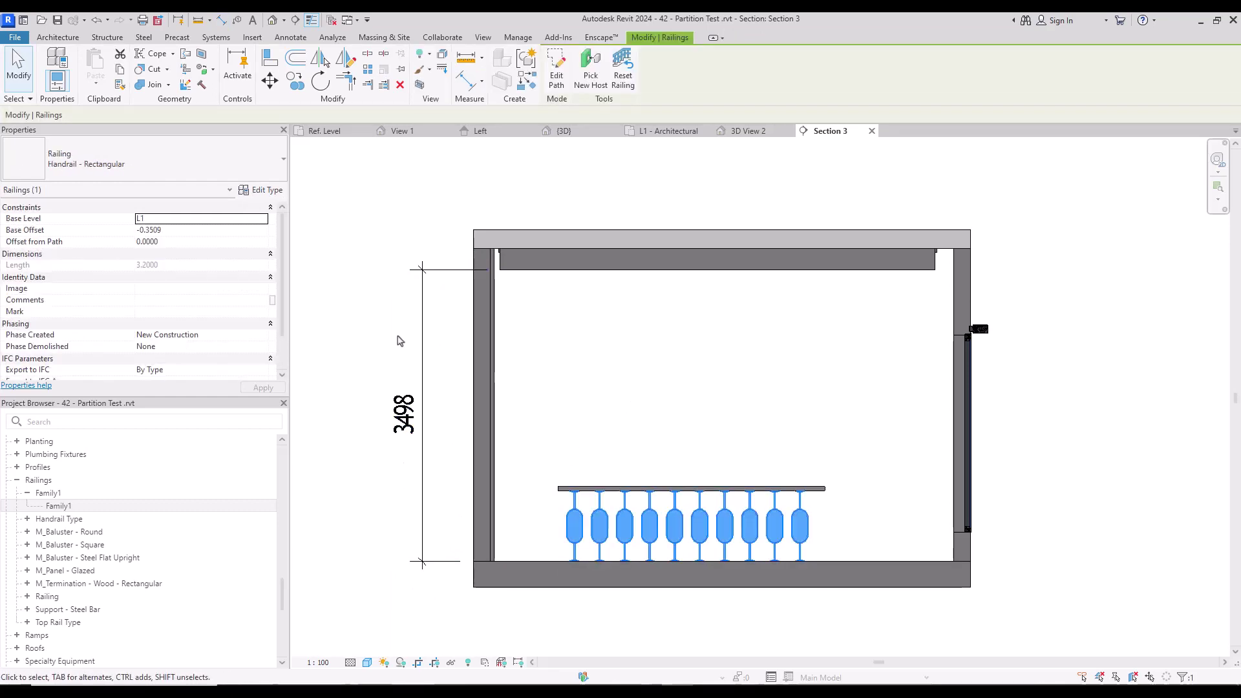
left_click(267, 190)
left_click(431, 309)
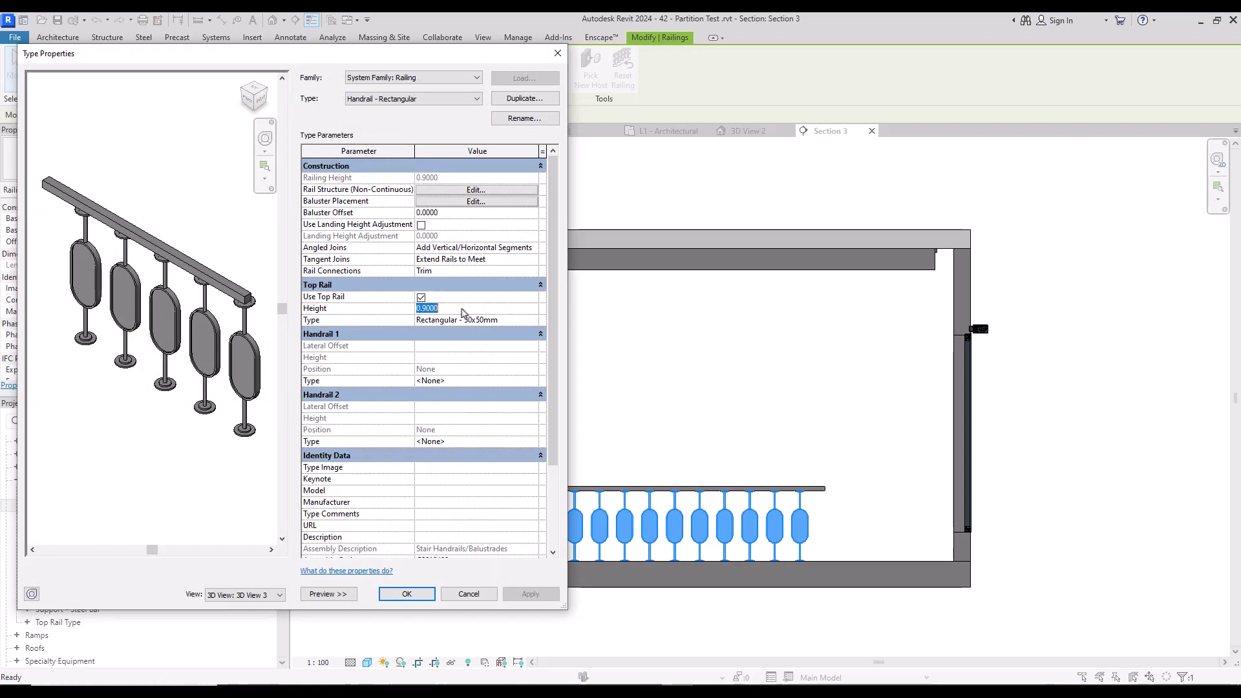
type("3.498")
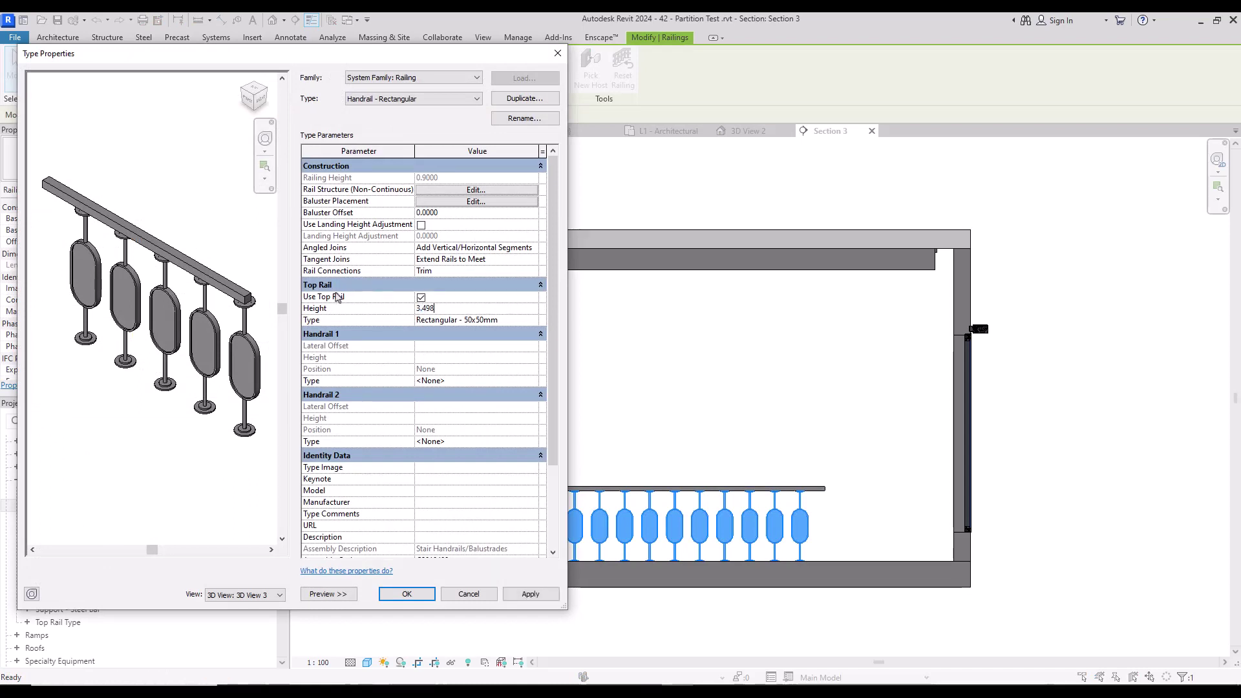
left_click(527, 595)
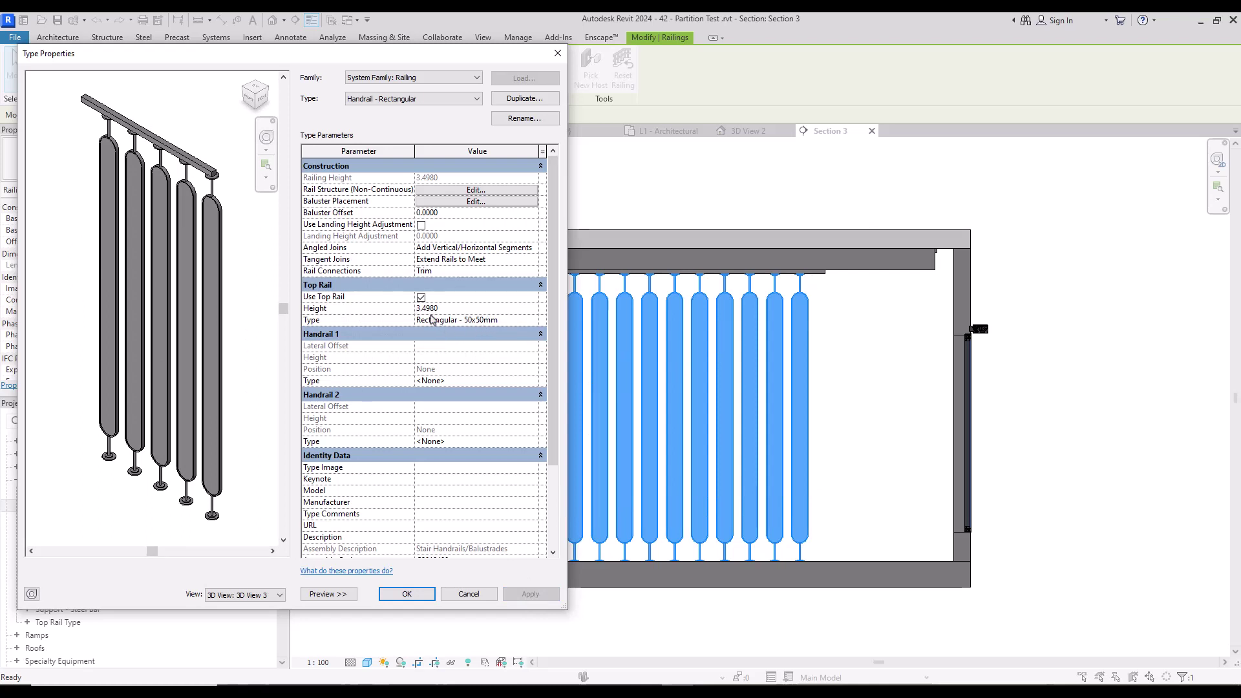
- Raise the top rail height to 3.548 m so the rail sits inside the ceiling, and apply it
left_click_drag(422, 308, 429, 307)
type("54")
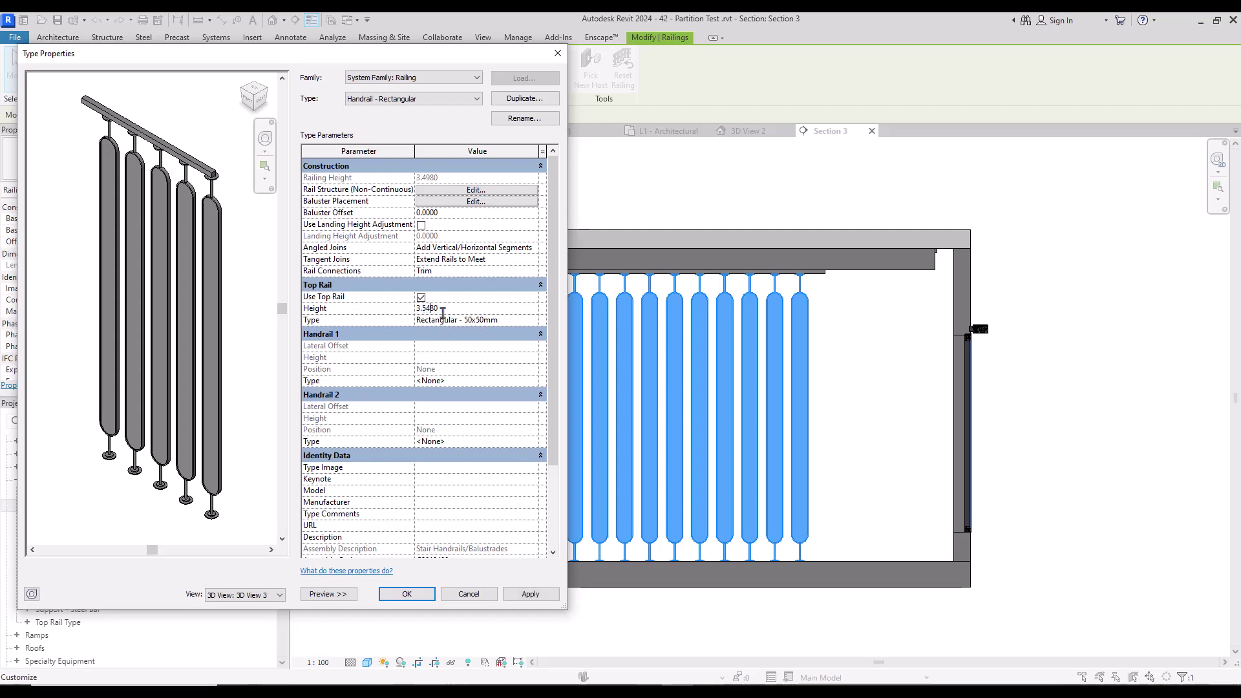
key("Return")
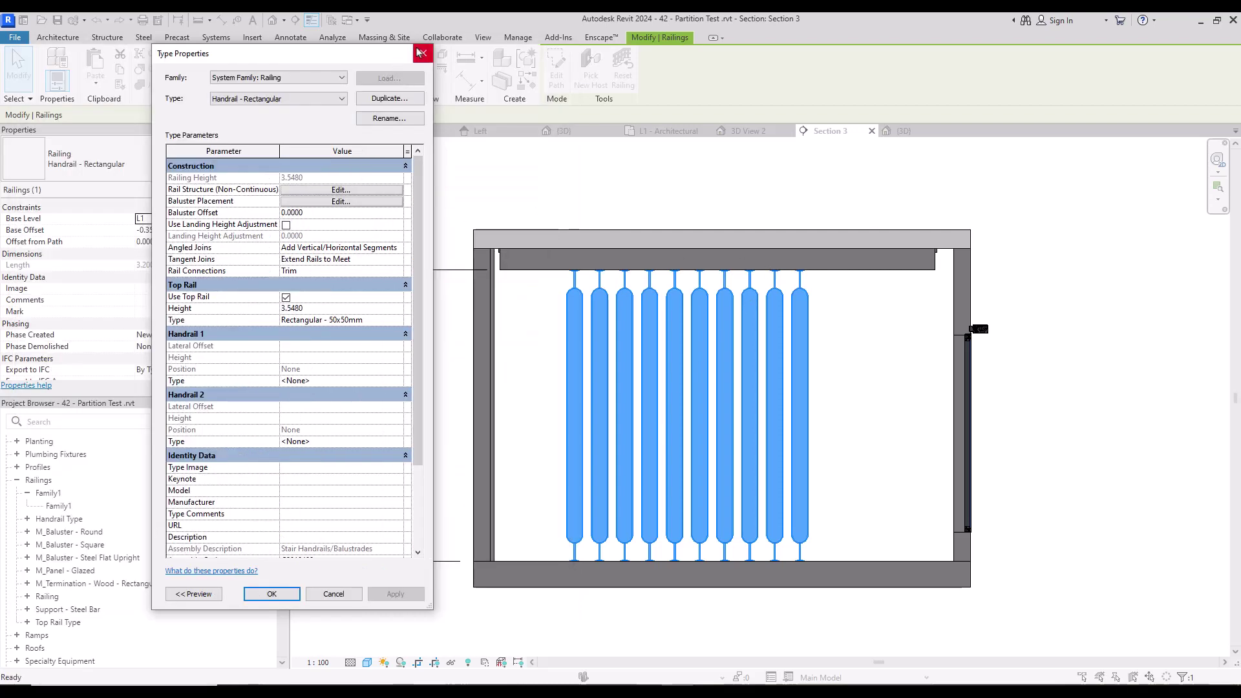
- Check the top rail's position in the ceiling by showing the section without shading, and restore the shaded display
left_click(366, 662)
left_click(393, 583)
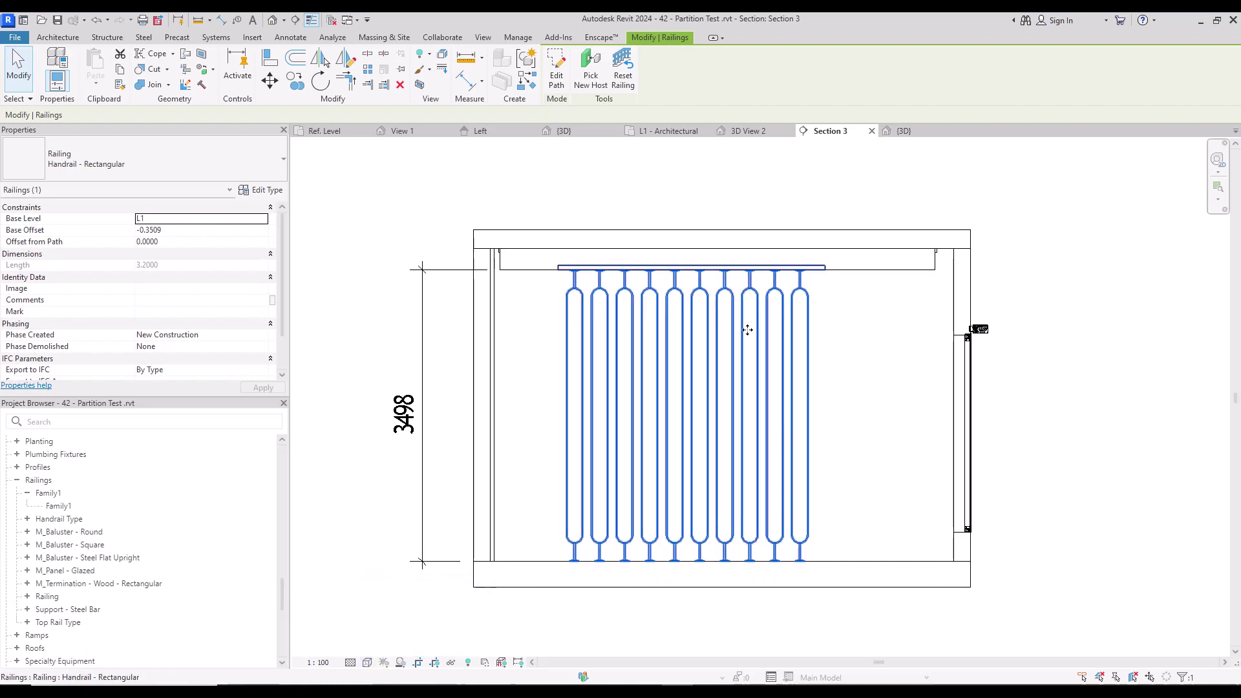
left_click(366, 661)
left_click(381, 617)
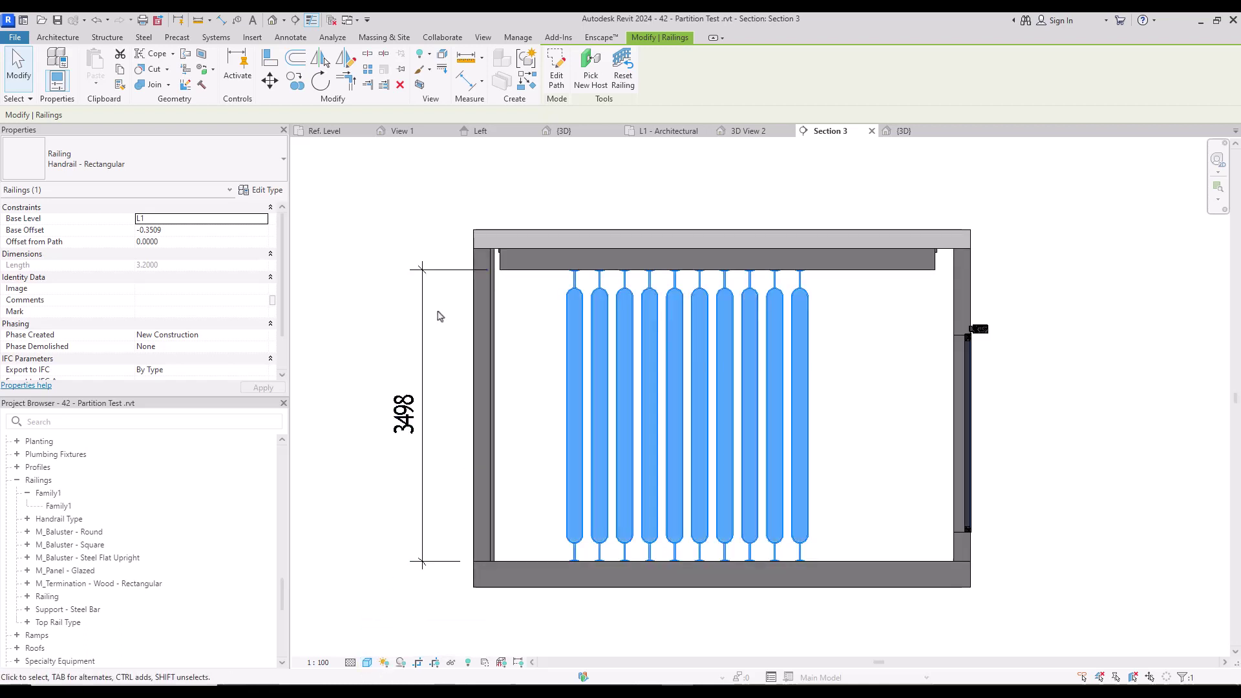
- Try Host as the top constraint of the regular baluster in the baluster placement, and discard the pending railing type changes
left_click(262, 190)
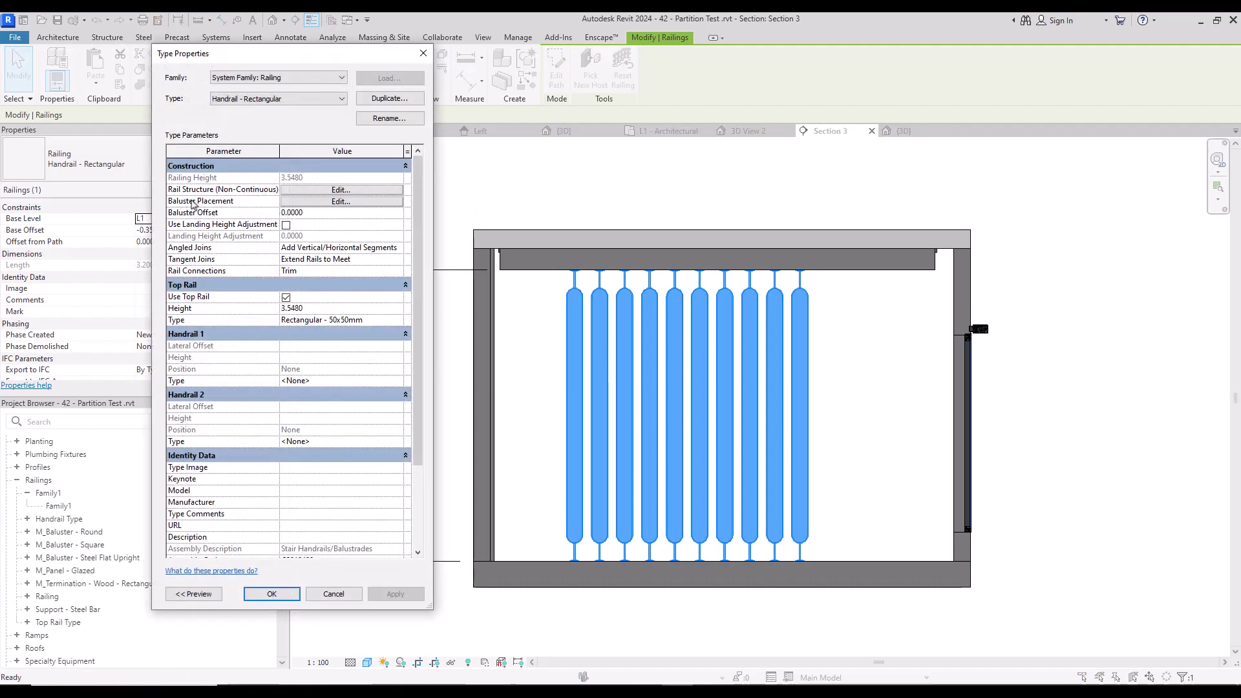
left_click(349, 202)
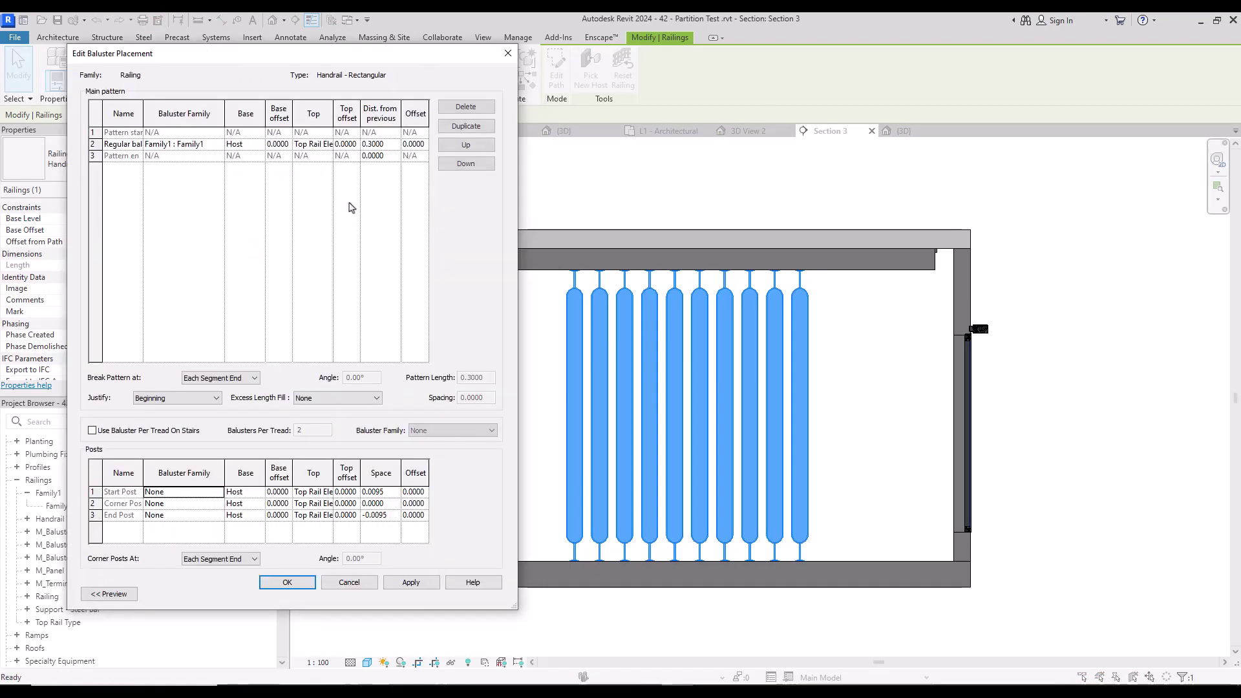
left_click(321, 143)
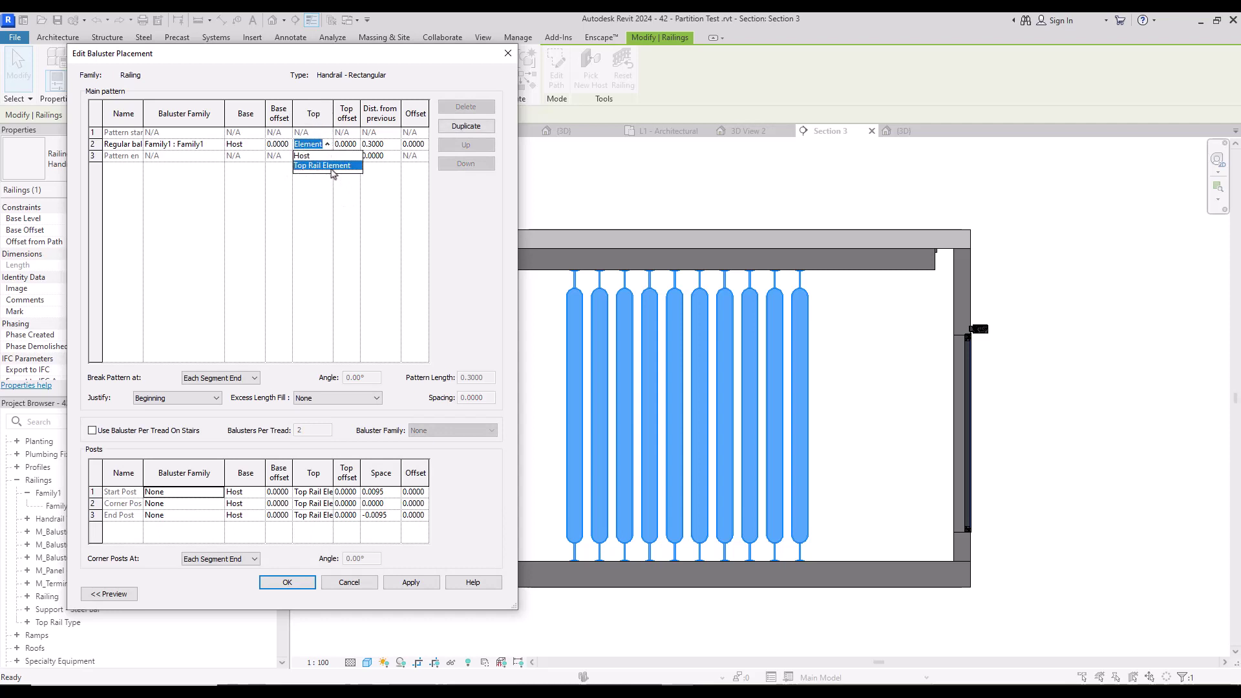
left_click(337, 155)
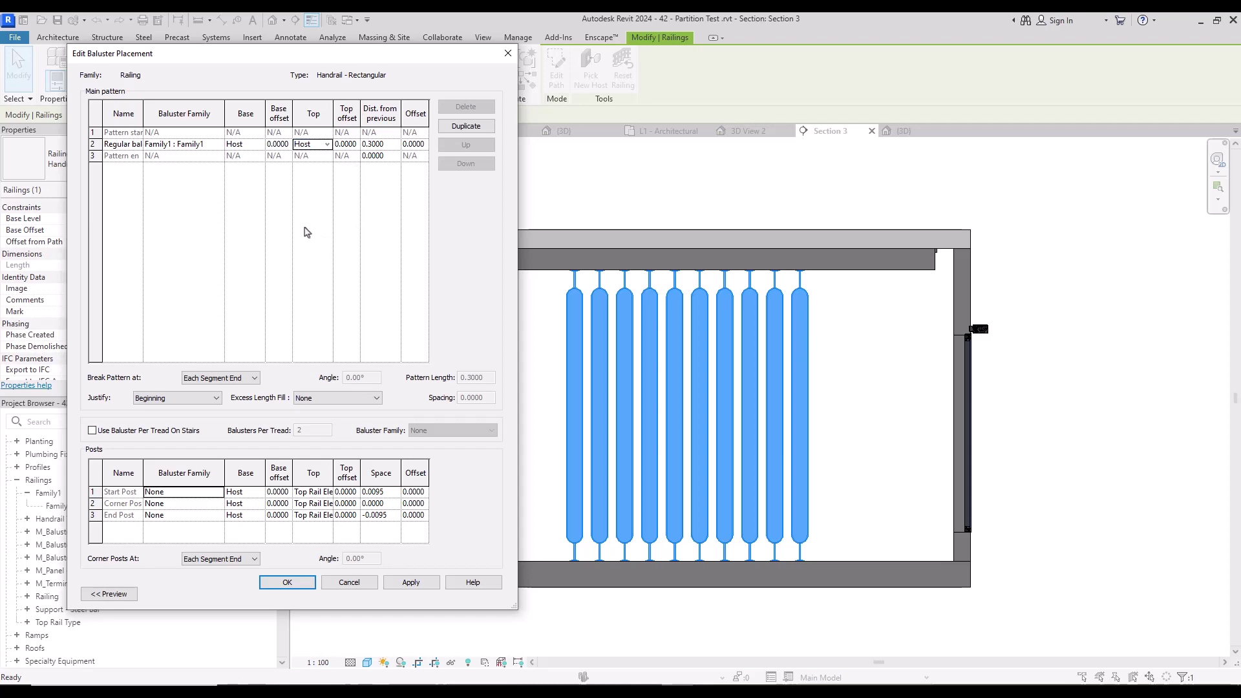
left_click(288, 582)
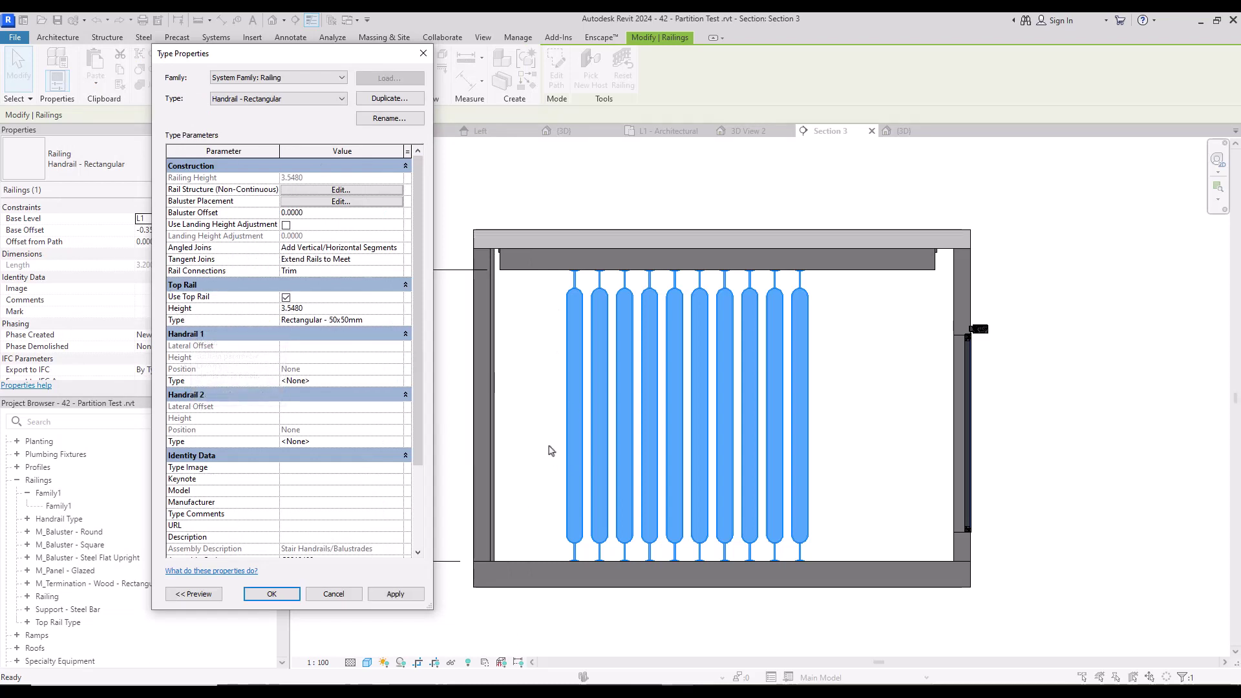
left_click(421, 54)
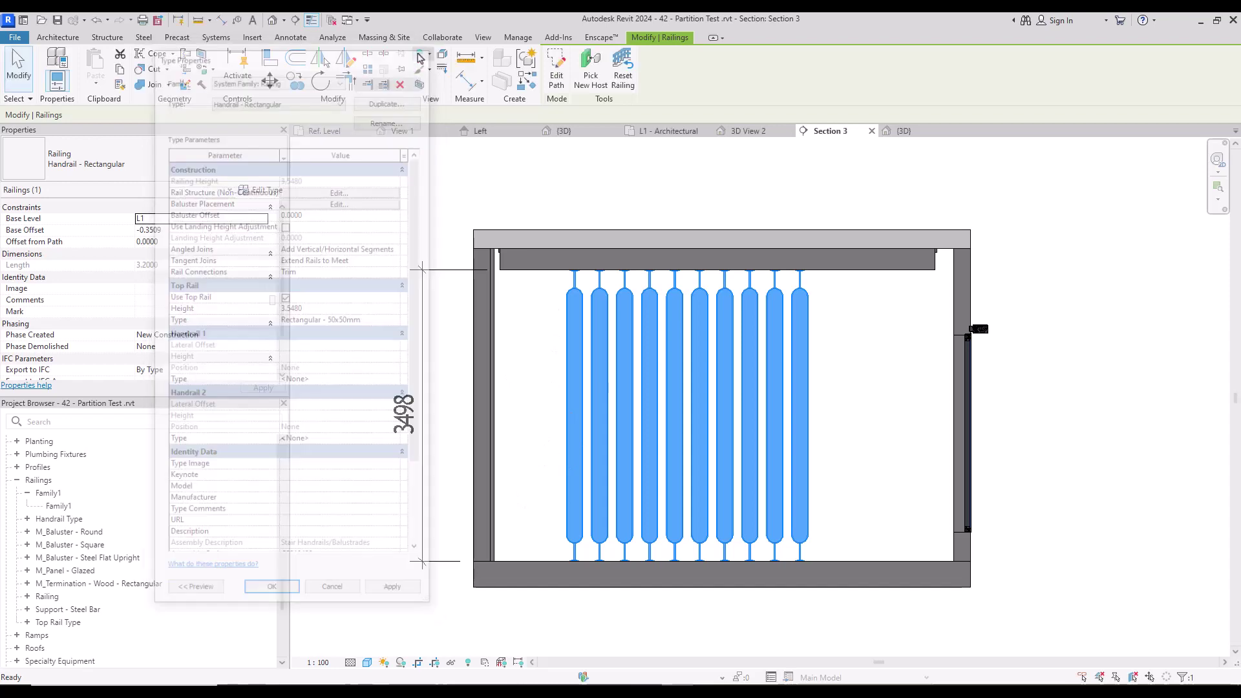
- Inspect the Baluster Height parameter's properties in the baluster family's Left elevation, and close the dialogs without changes
left_click(508, 133)
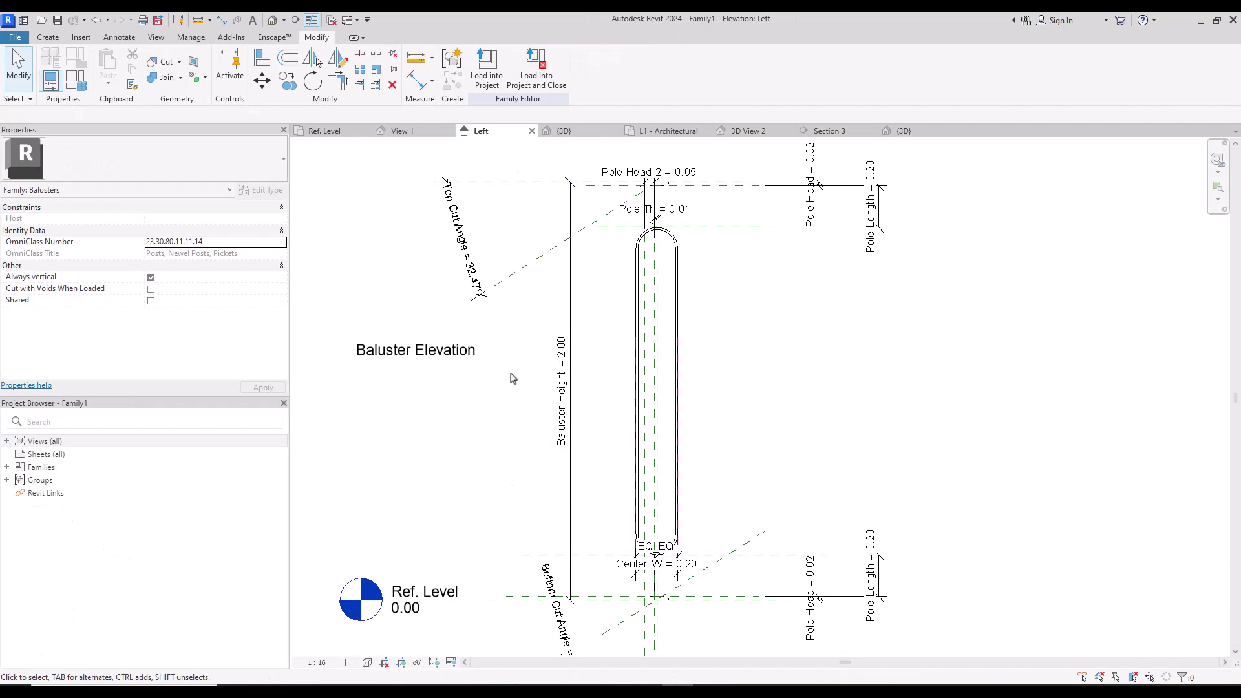
left_click(574, 469)
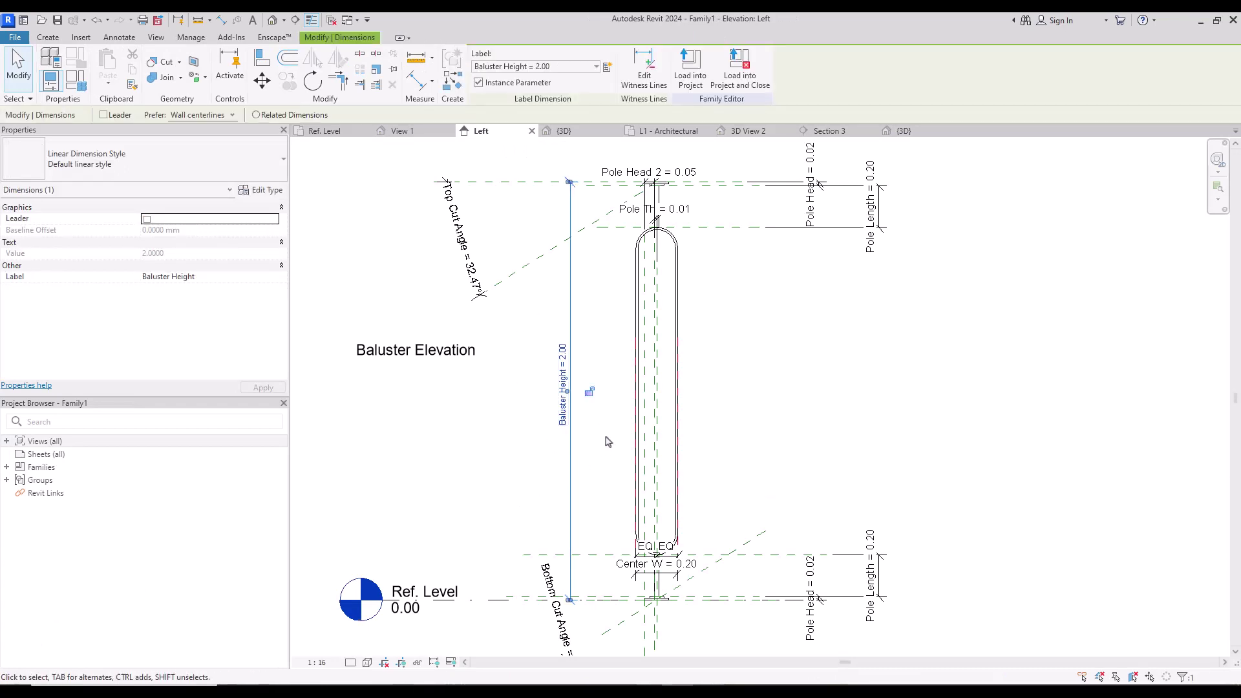
left_click(75, 80)
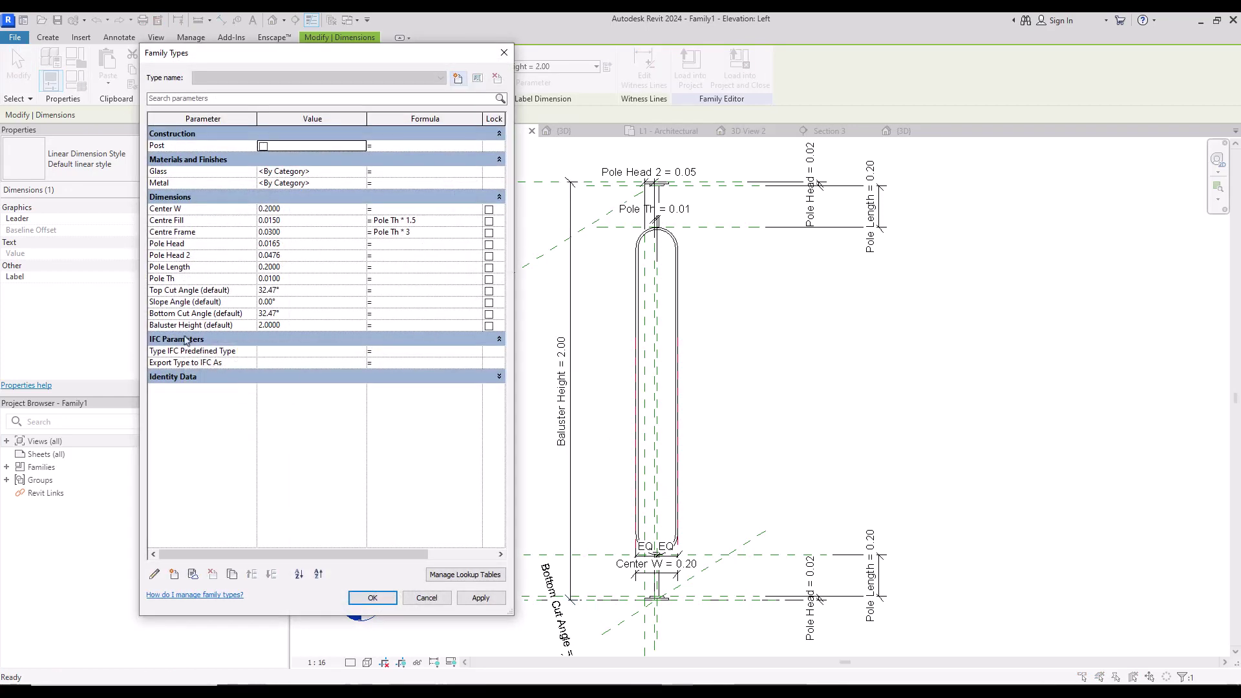
left_click(218, 327)
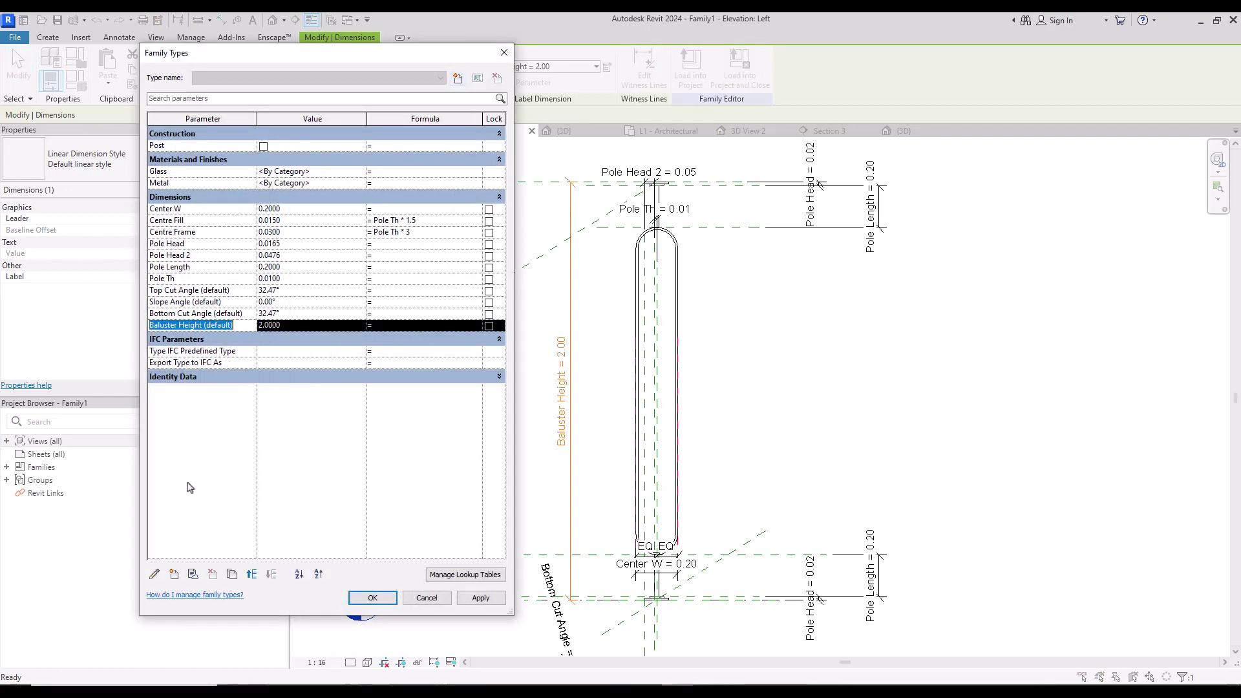
left_click(154, 575)
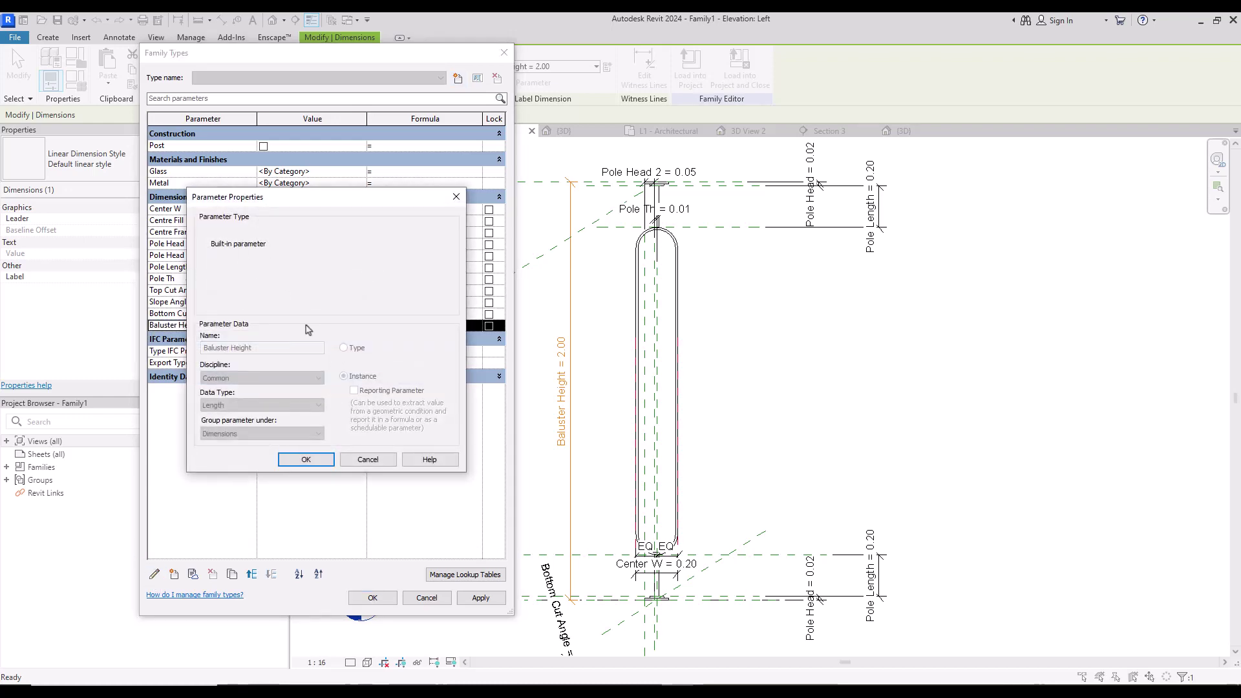
key("Escape")
key("Escape")
key("Escape")
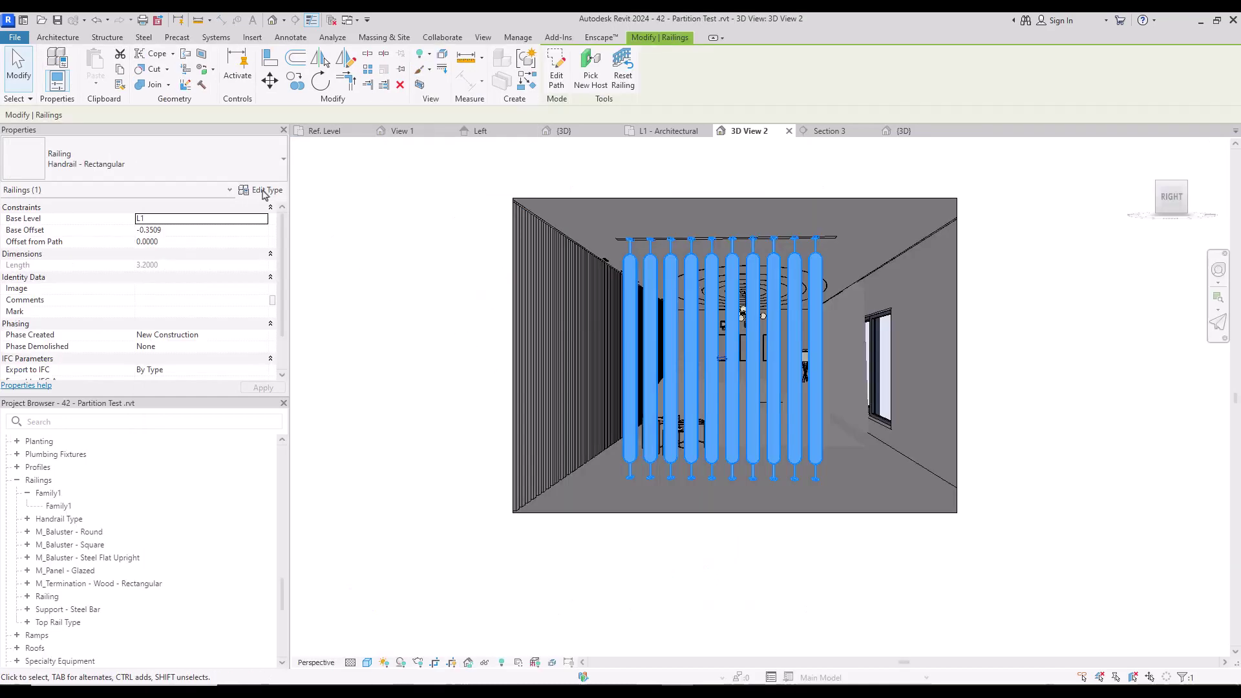
- Set the regular baluster's distance from previous to 0.5 m in the railing type's baluster placement, and apply it
left_click(265, 188)
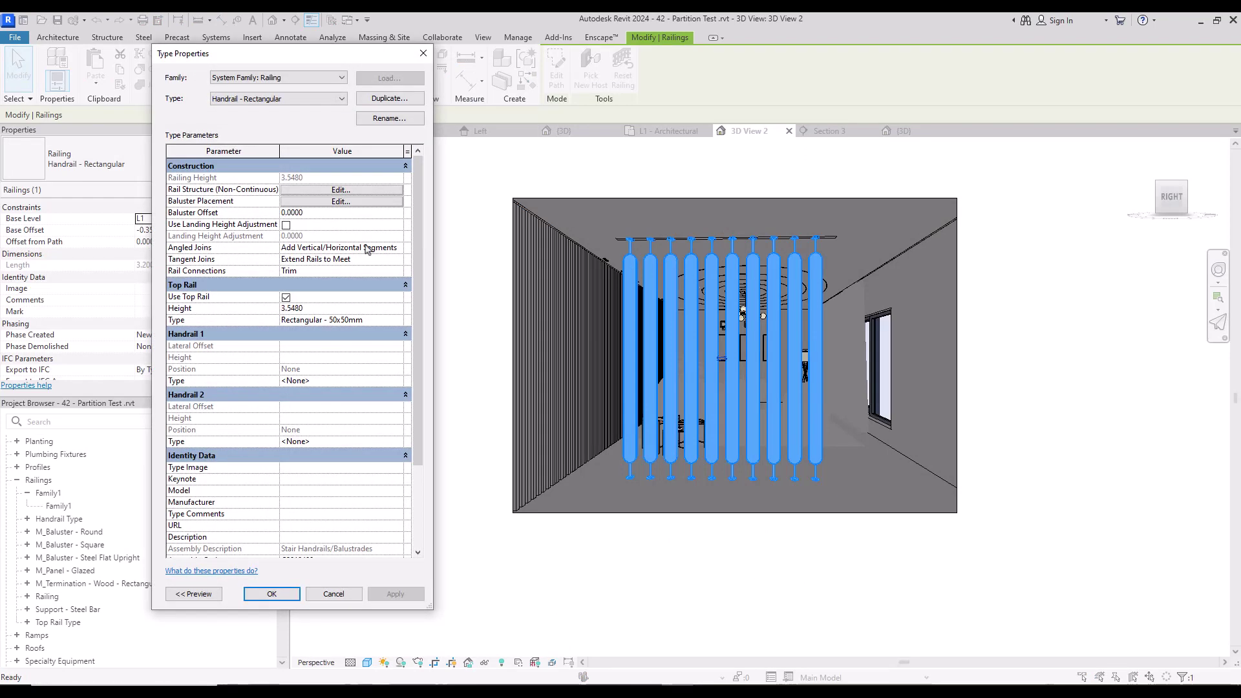
left_click(340, 202)
left_click(383, 147)
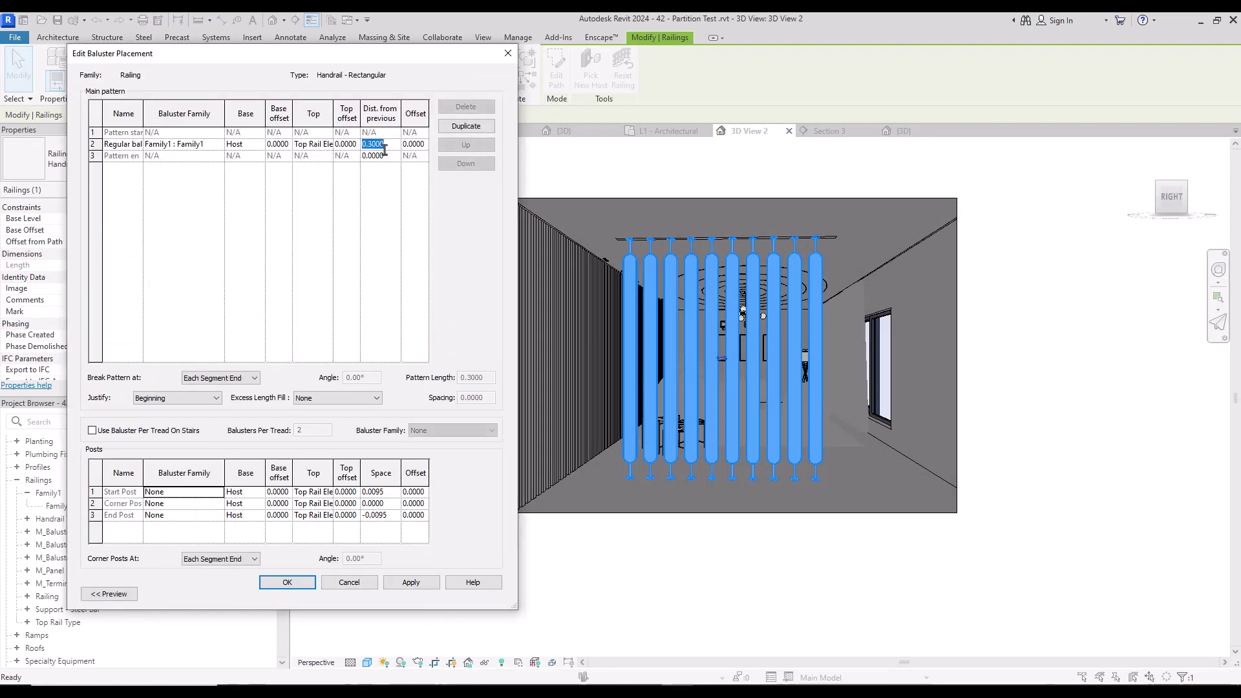
type("0.5")
key("Tab")
left_click(414, 582)
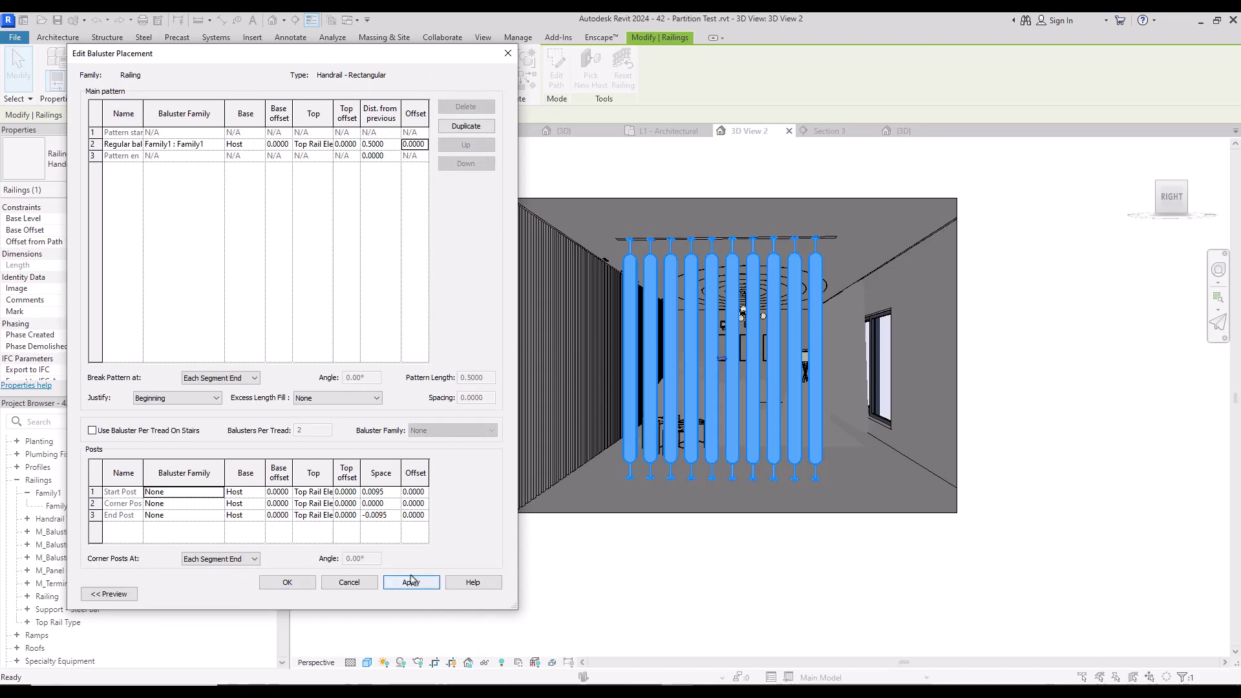
left_click(287, 581)
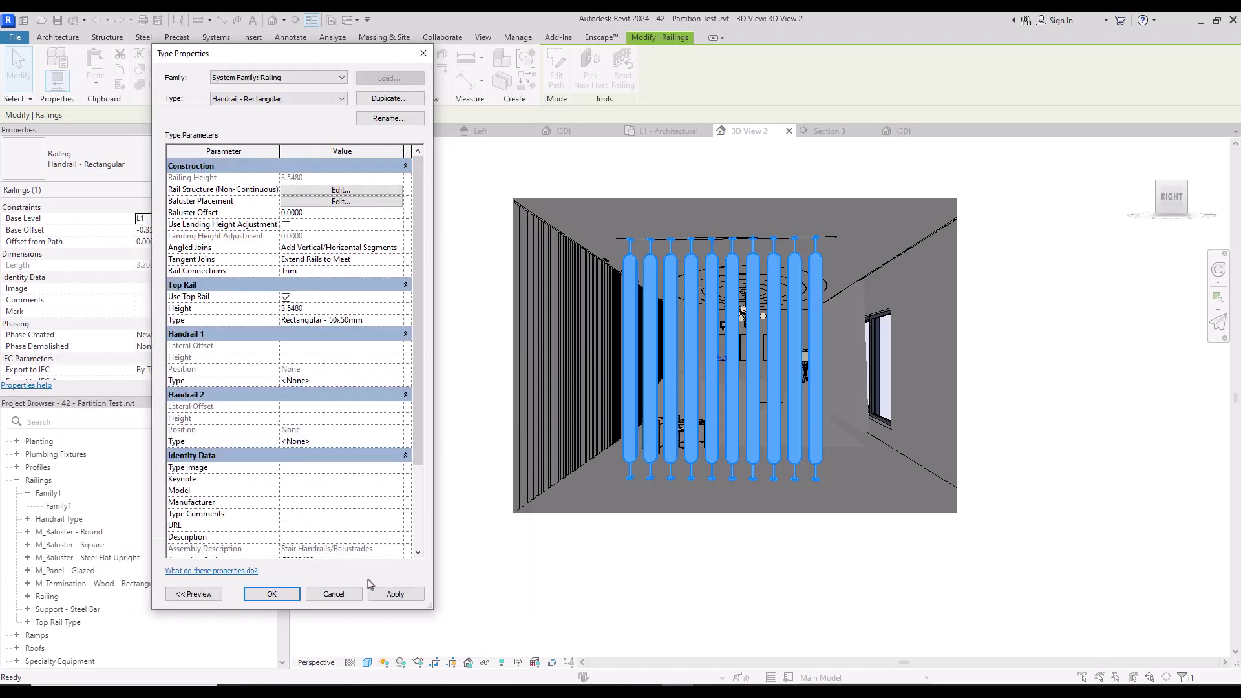
left_click(395, 593)
key("Return")
- Set Center W of the Family1 baluster type to 0.4 m and apply it
left_click(65, 506)
right_click(74, 507)
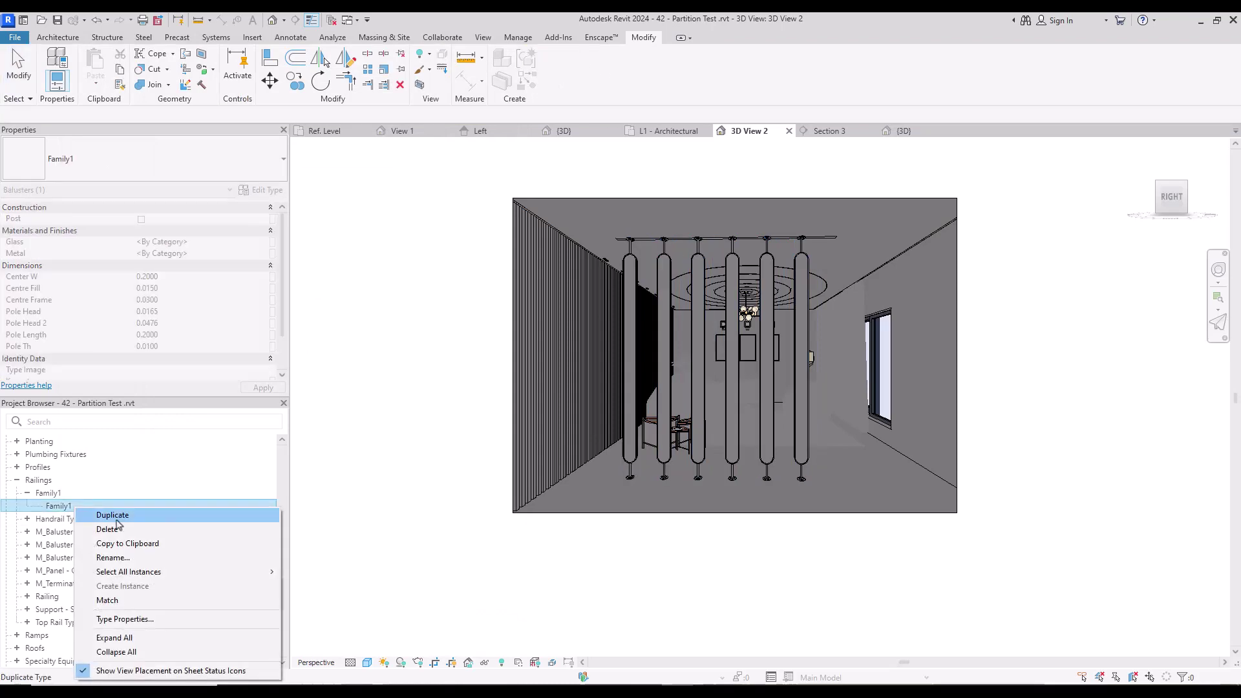
left_click(129, 619)
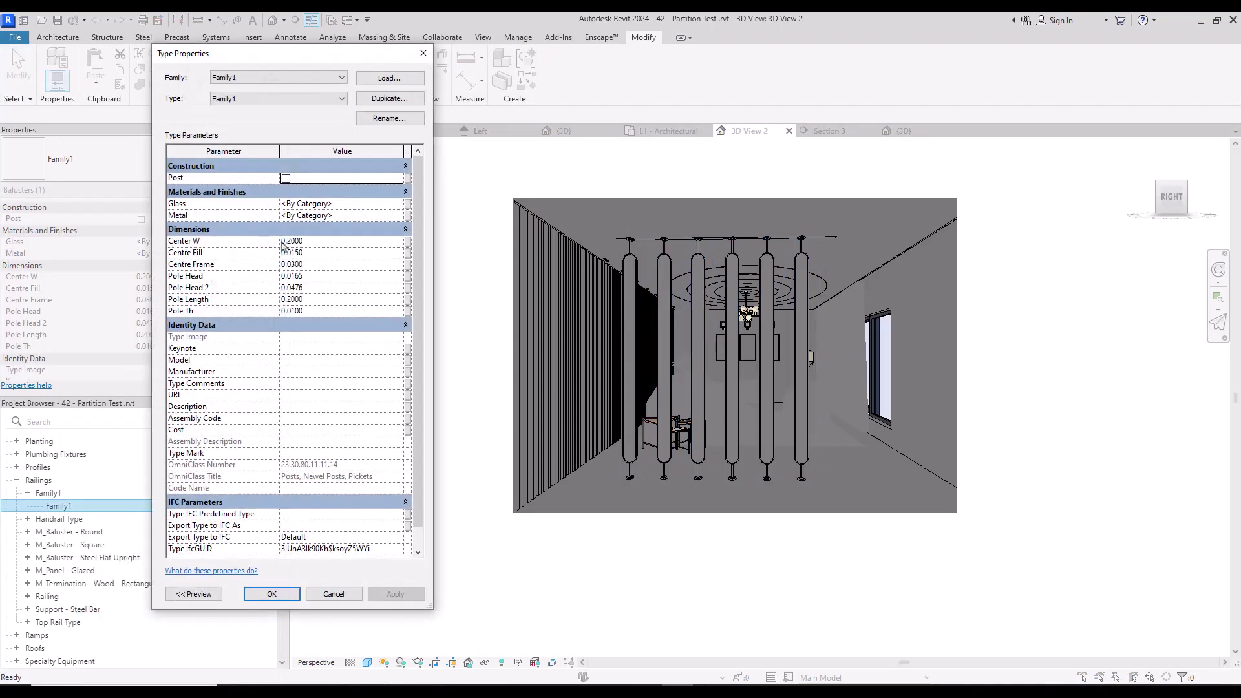
left_click(317, 241)
type("0.4")
key("Return")
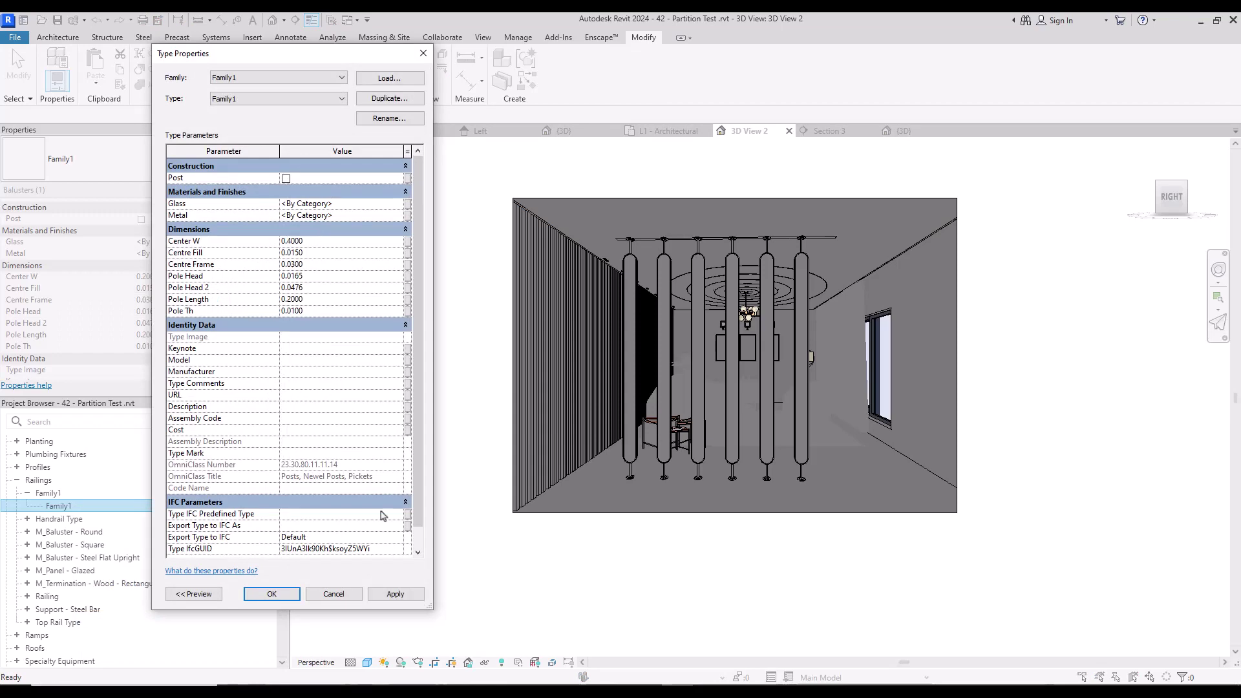
left_click(395, 593)
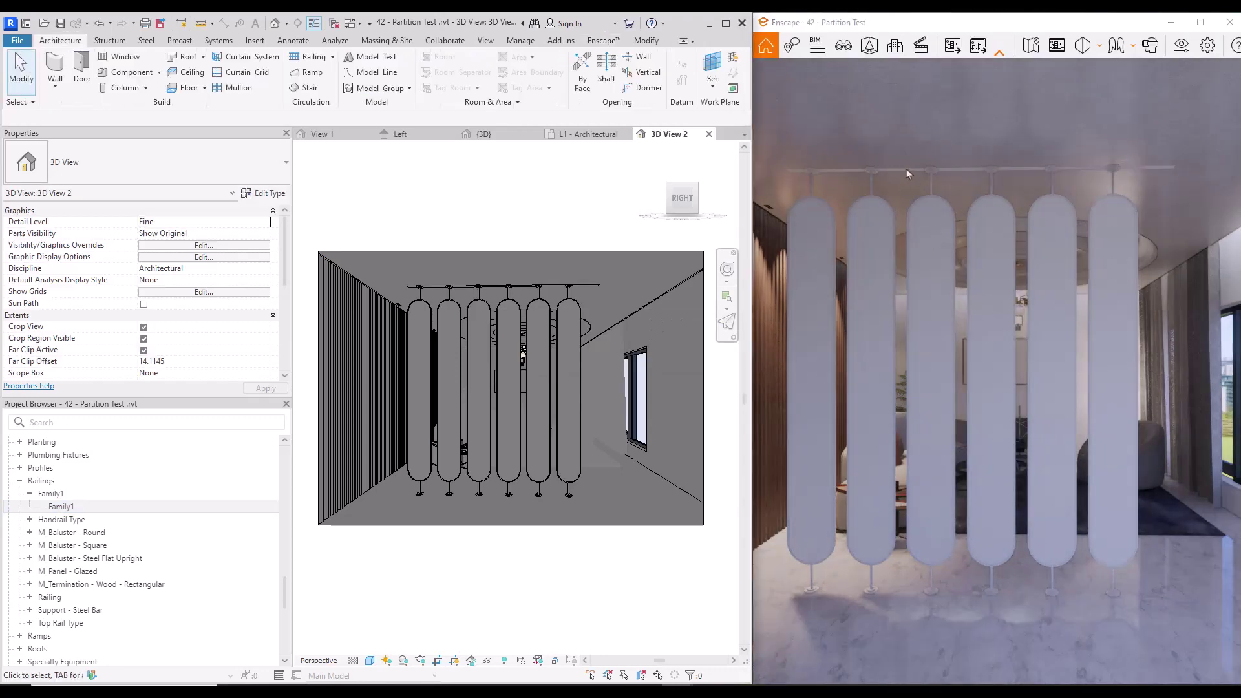
- Raise the railing type's top rail height slightly to hide the rail inside the ceiling, apply it and deselect the railing
left_click(508, 388)
left_click(264, 193)
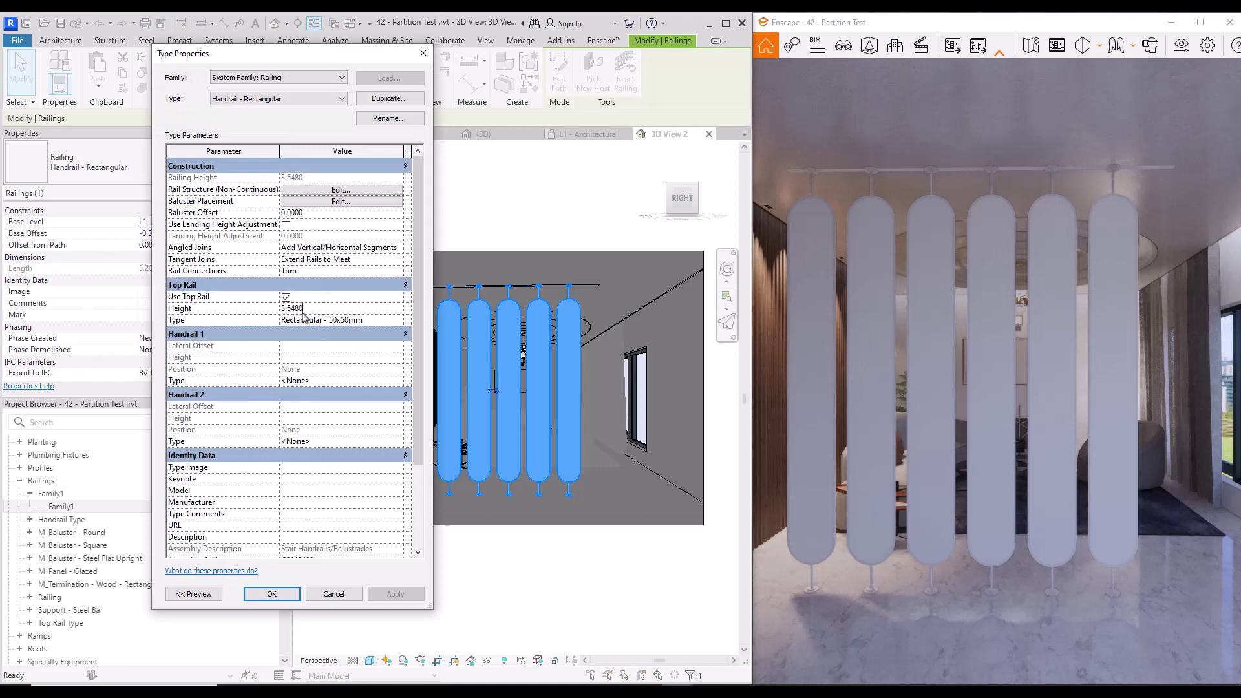
type("9")
left_click(396, 593)
left_click(271, 593)
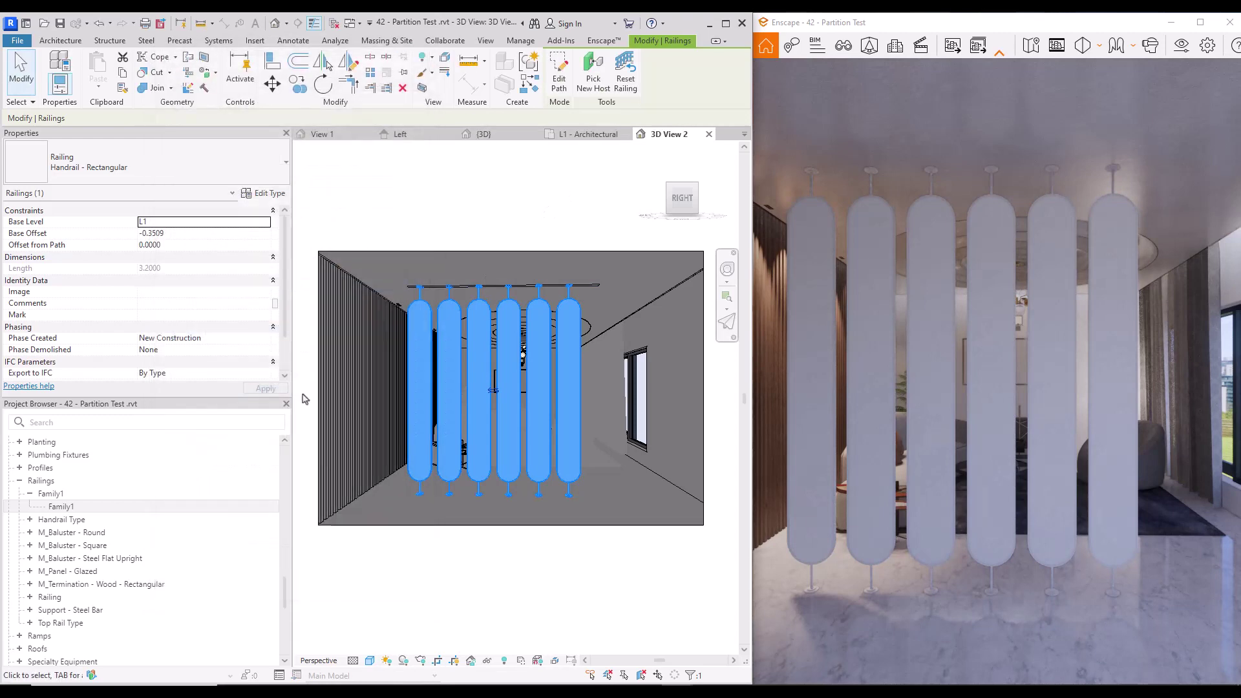
left_click(424, 213)
- Create a new material named Metal for the Metal parameter of the Family1 baluster type
right_click(61, 507)
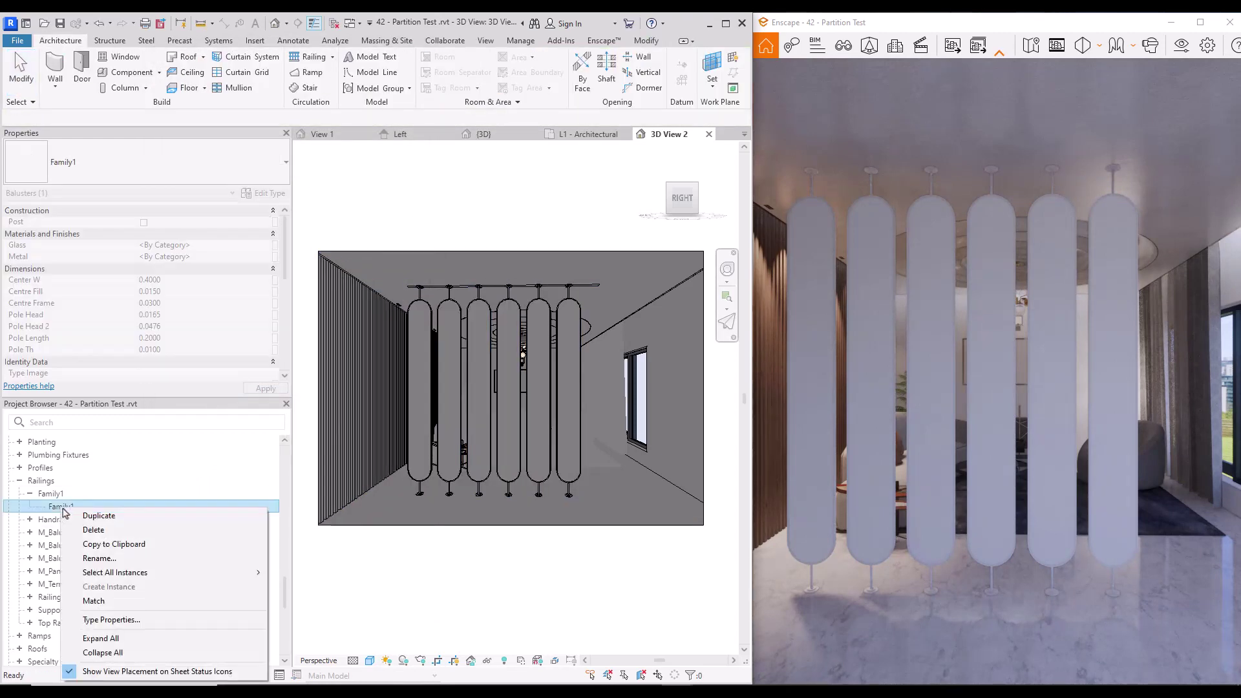
left_click(90, 606)
left_click(396, 215)
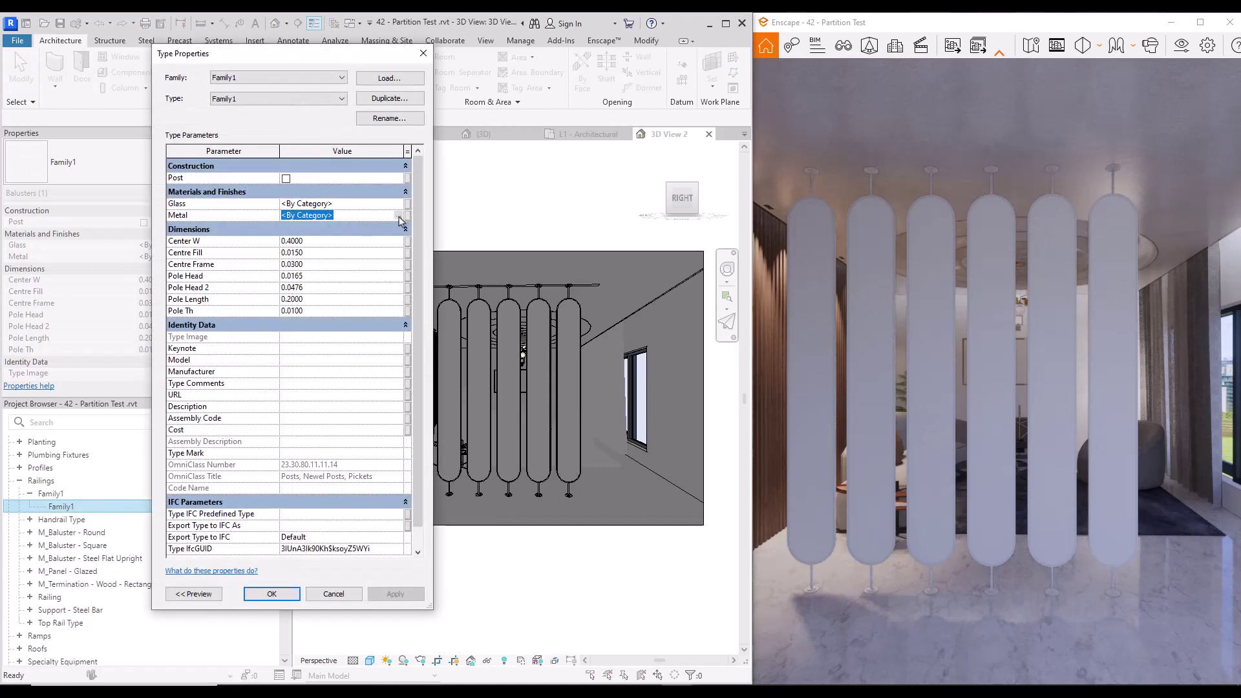
left_click(400, 215)
left_click(74, 519)
left_click(87, 531)
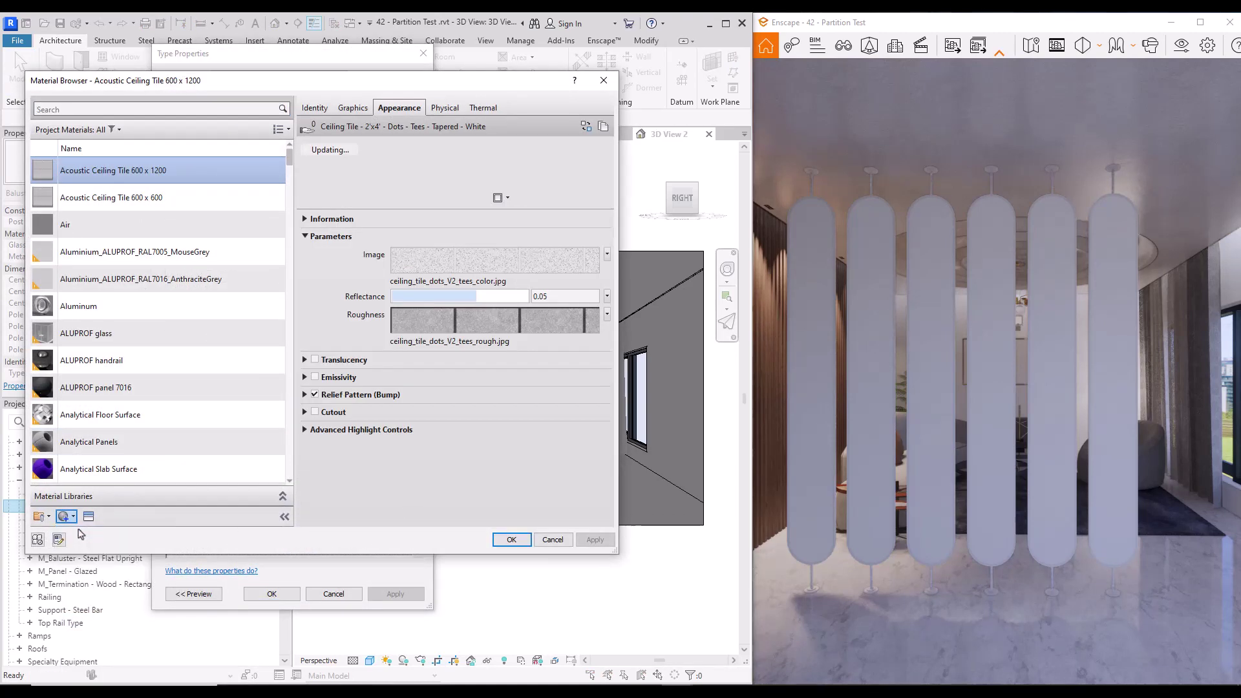
right_click(112, 322)
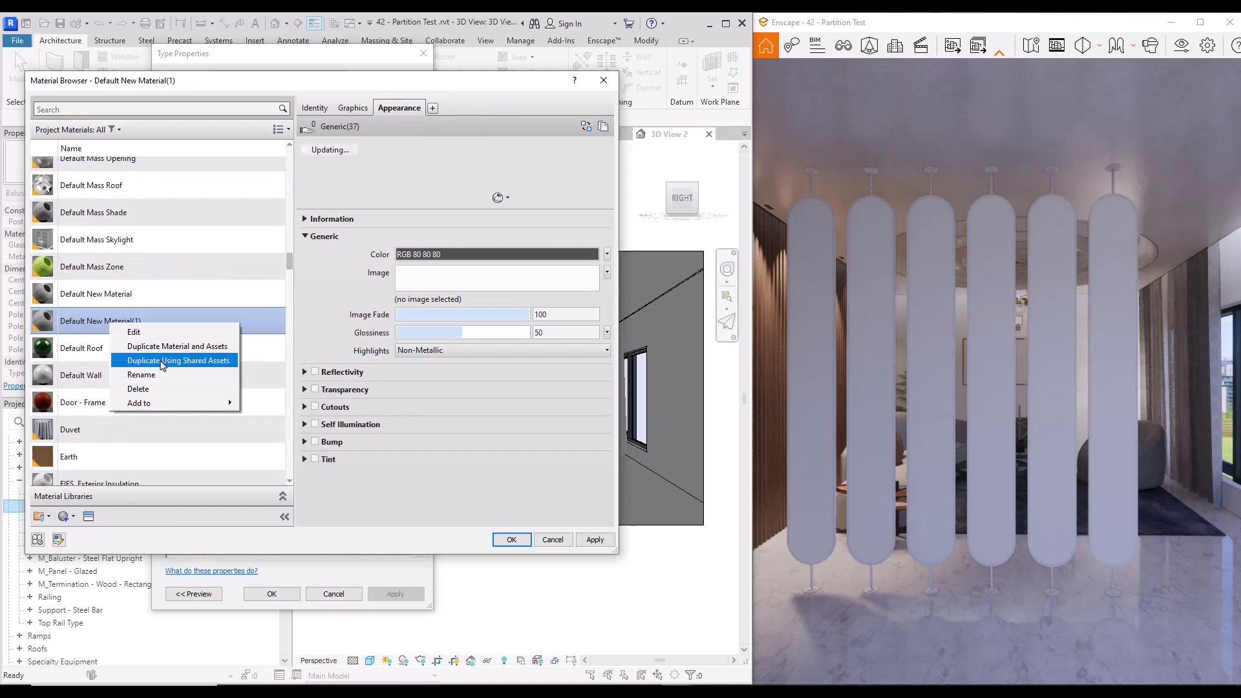
left_click(155, 374)
type("Metal")
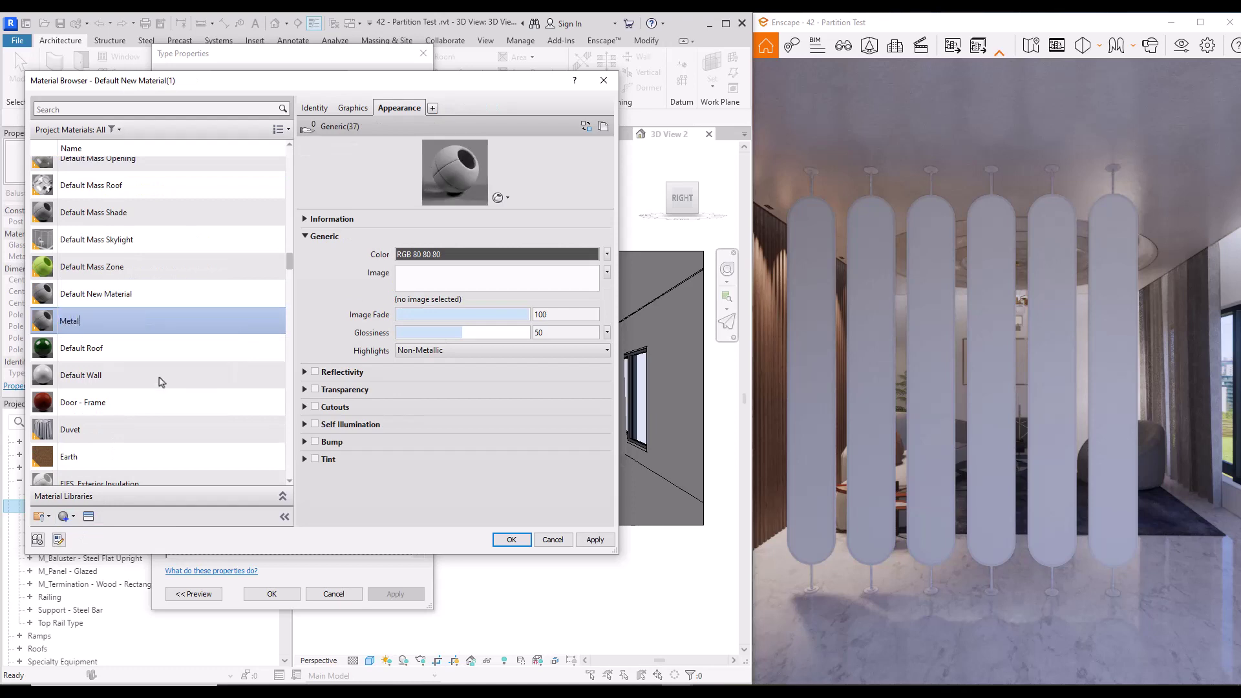
key("Return")
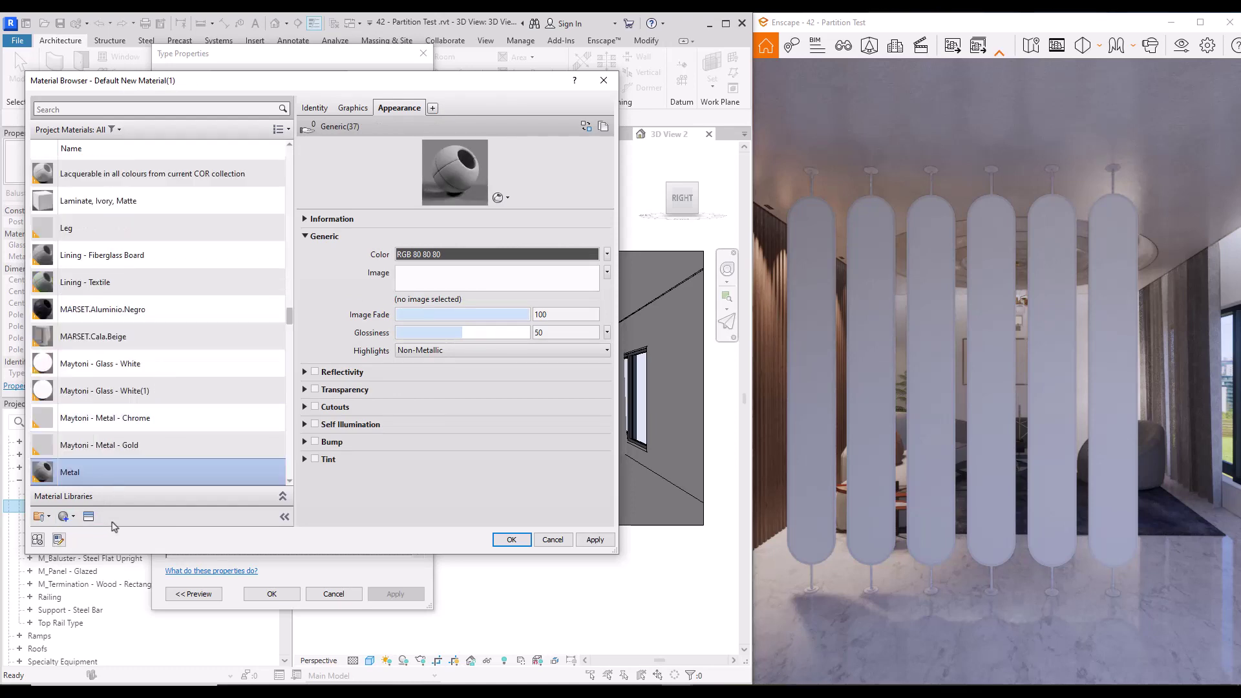
- Give the Metal material an appearance from the Appearance Library's Metal category and assign it to the Metal parameter
left_click(89, 516)
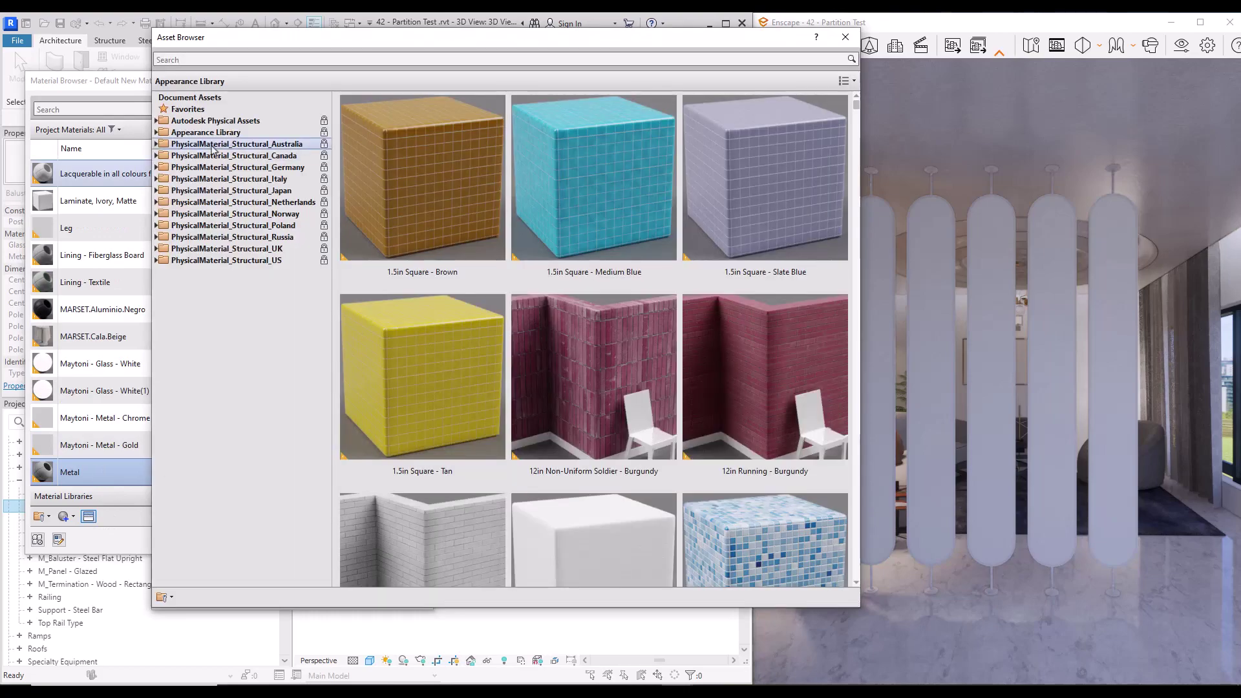
double_click(194, 133)
left_click(217, 261)
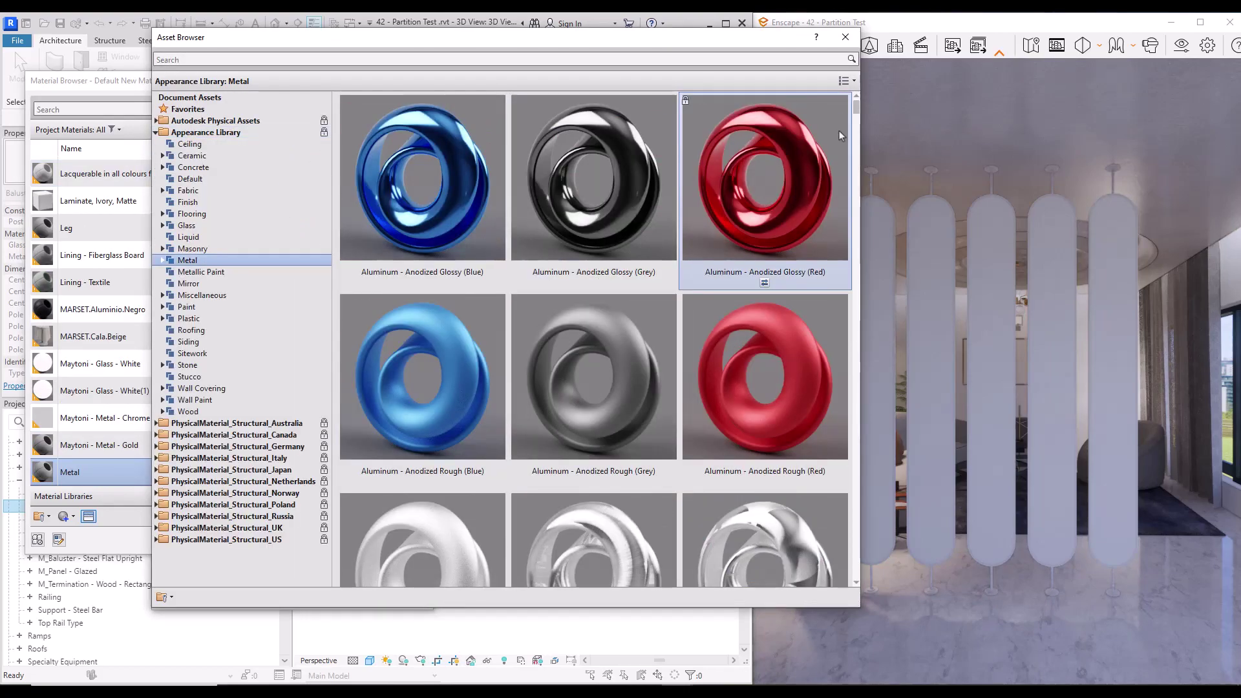
left_click_drag(855, 105, 886, 182)
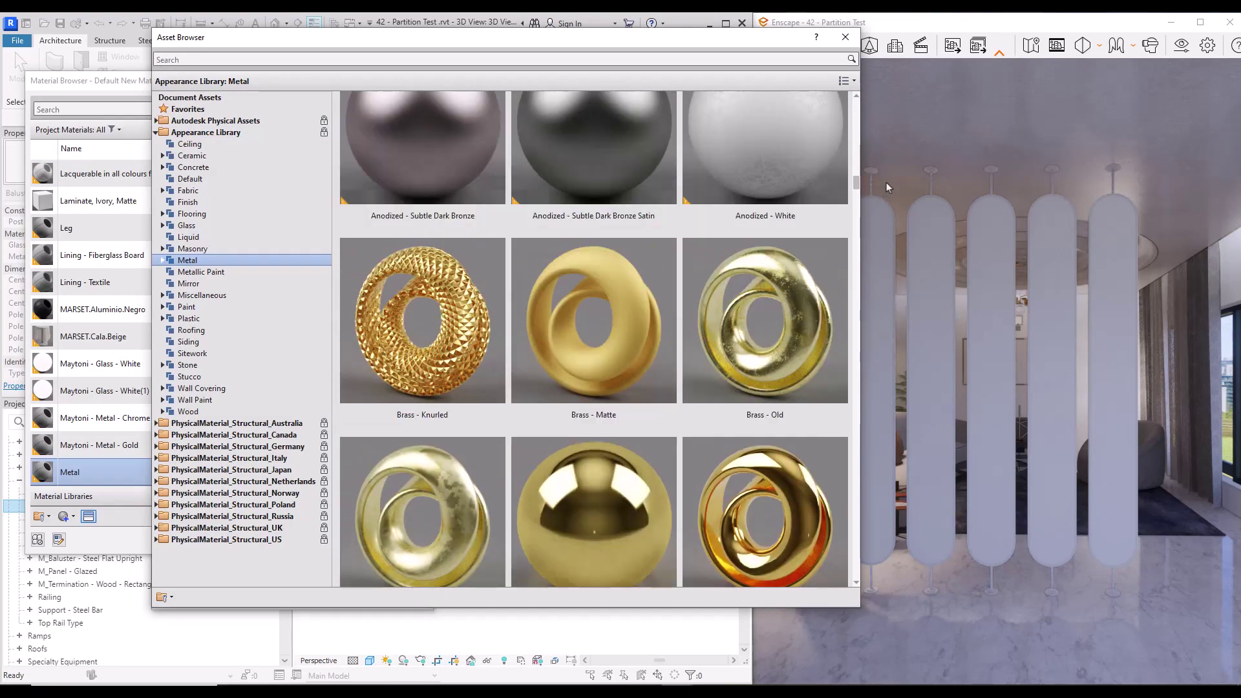
left_click(844, 37)
left_click(508, 560)
- Create a new material named Partition Glass for the Glass parameter of the Family1 baluster type
left_click(398, 214)
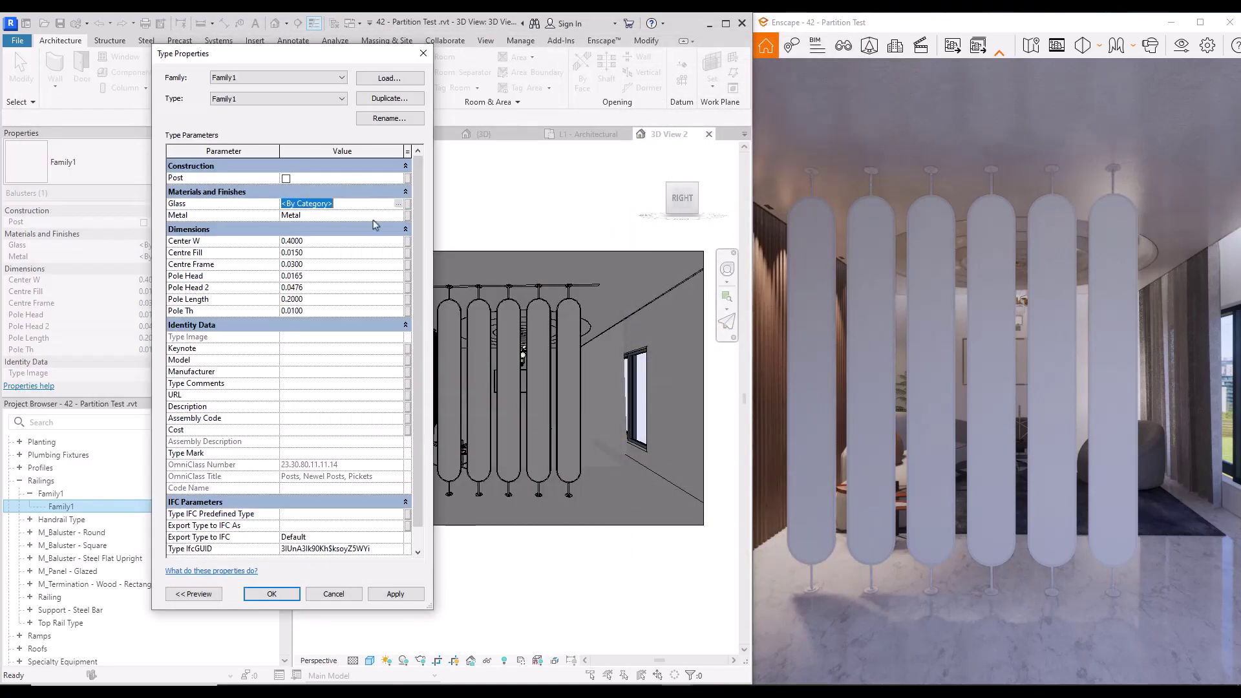
left_click(38, 539)
left_click(90, 524)
right_click(140, 316)
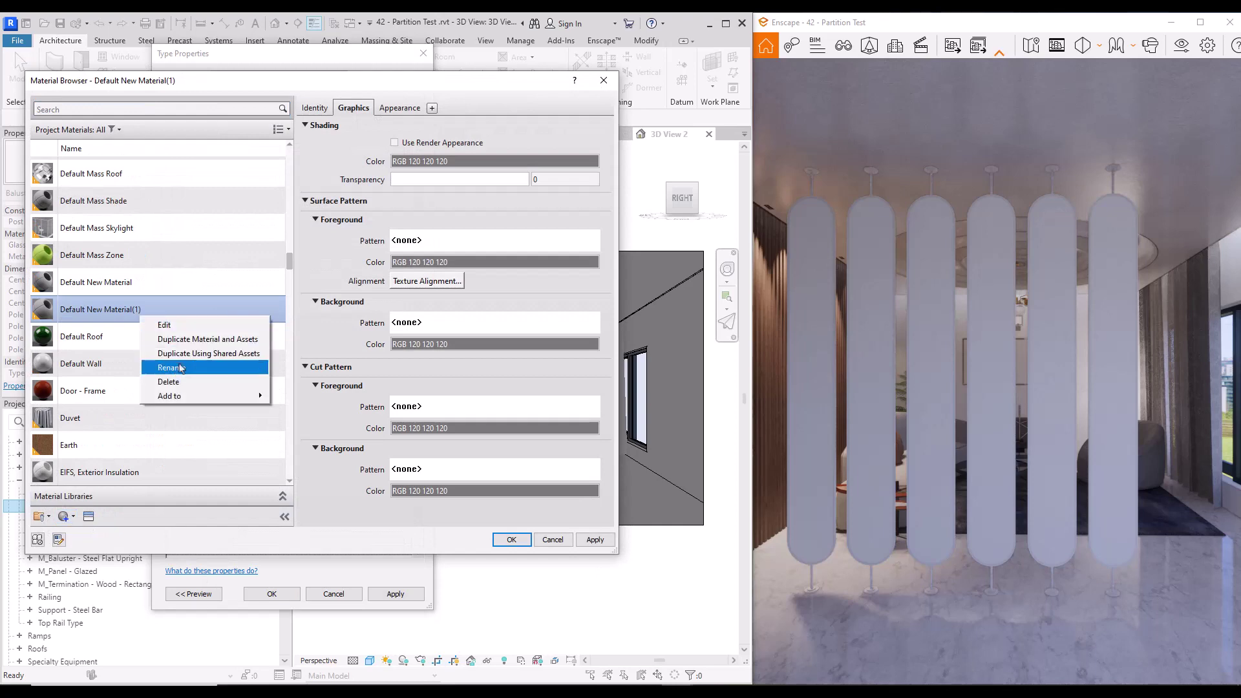
left_click(171, 368)
type("Partitio")
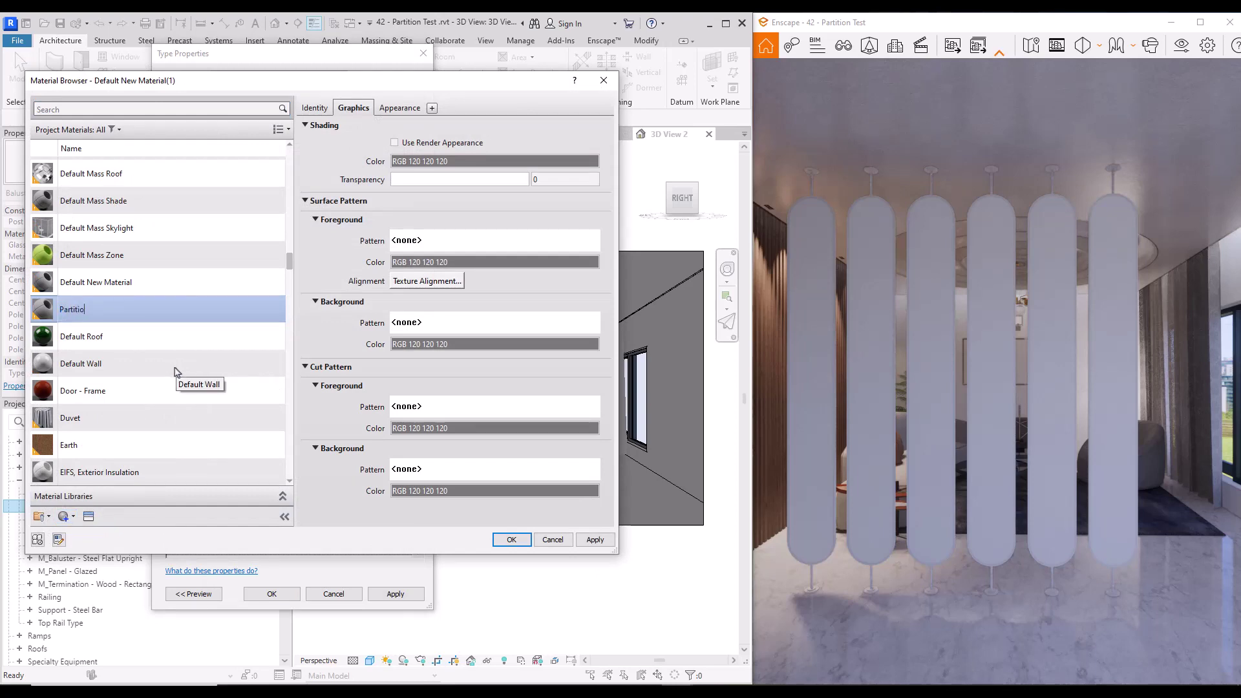
type("n Glass")
key("Return")
- Give Partition Glass the Glass - Lines appearance, assign it to the Glass parameter, and apply the type changes
left_click(88, 515)
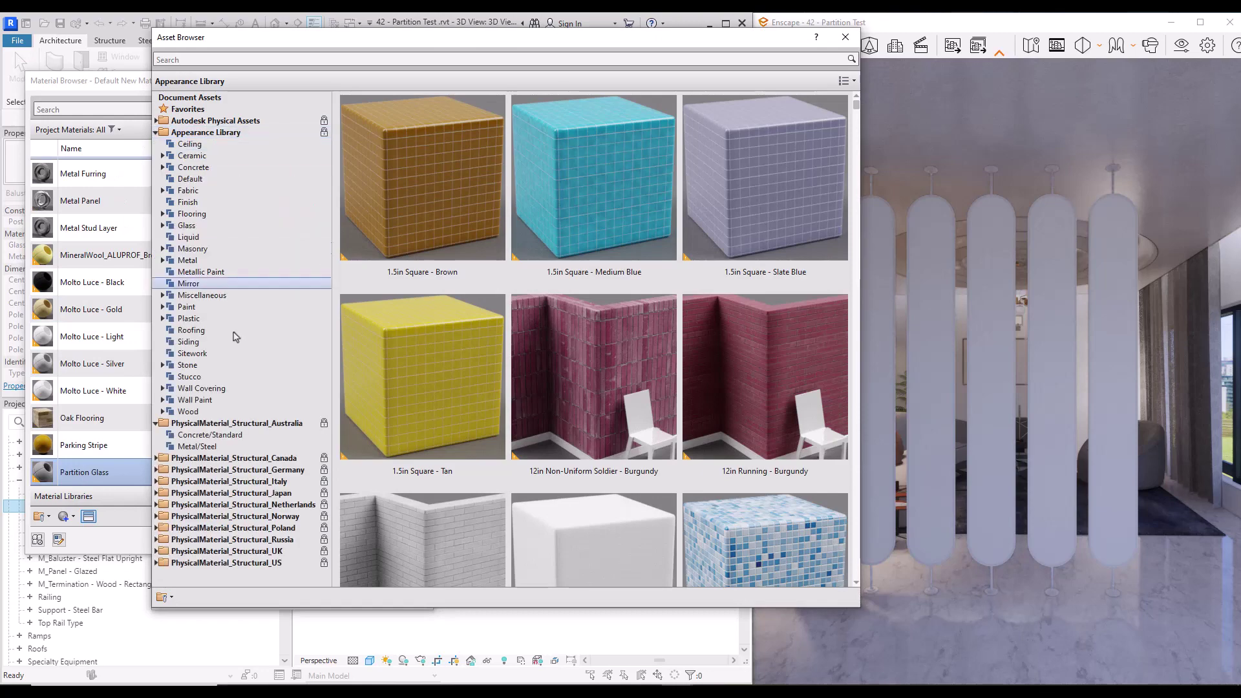
left_click(223, 224)
scroll(762, 355, "down", 5)
scroll(431, 340, "down", 5)
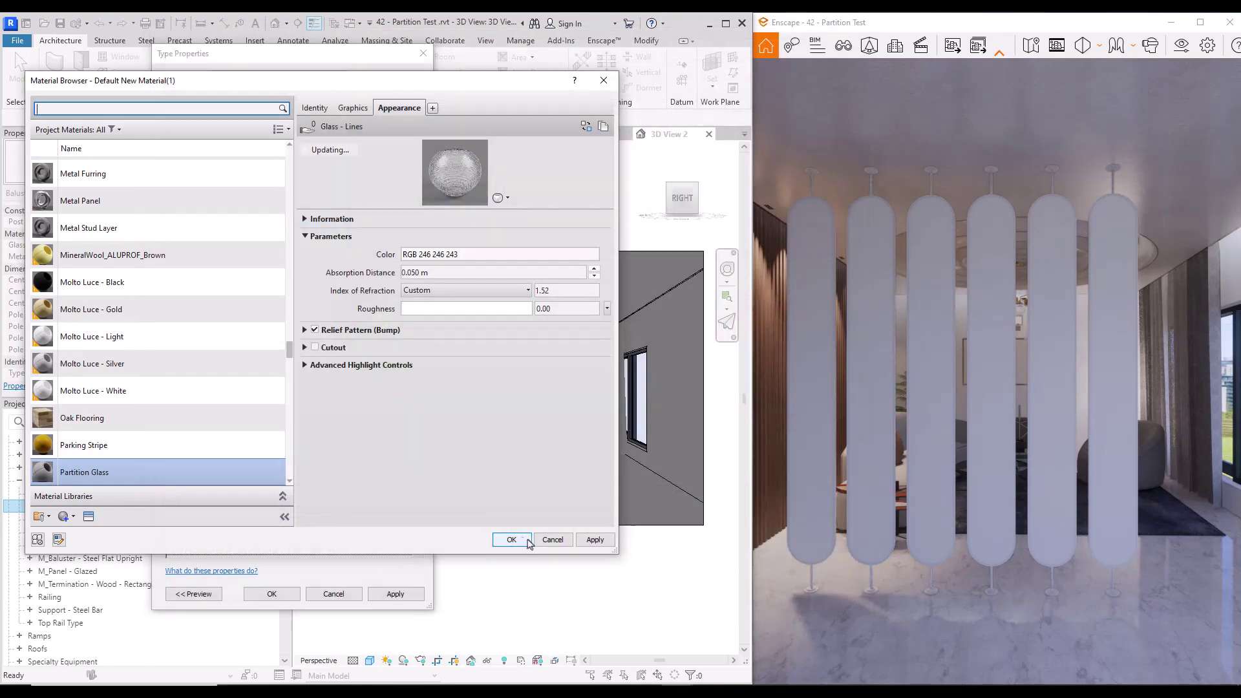
left_click(506, 540)
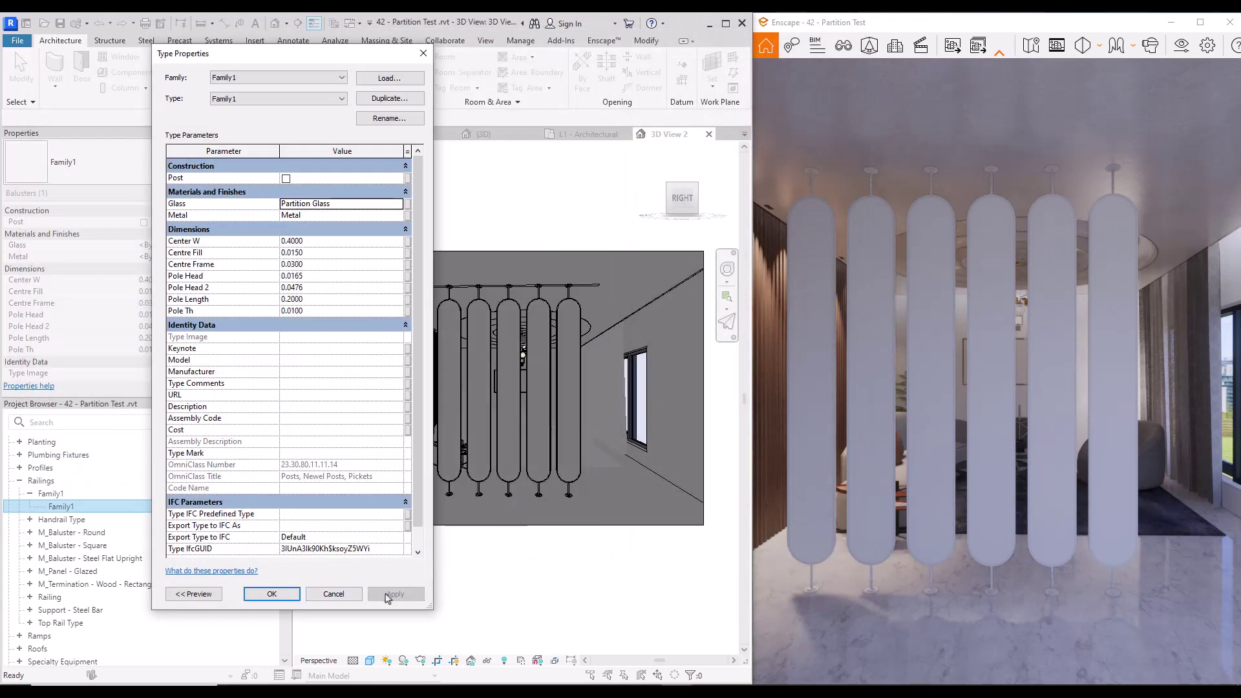
key("Return")
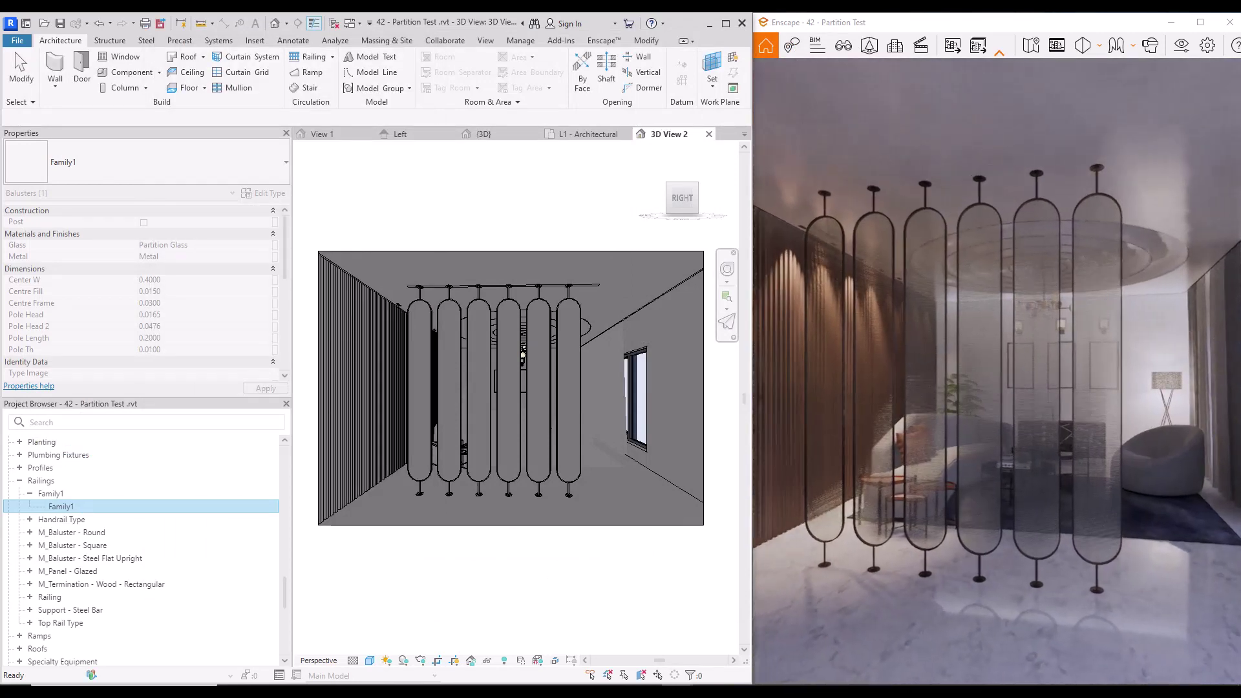
- View the finished partition in the Enscape render with the safe frame on and the render window maximized
scroll(988, 480, "up", 5)
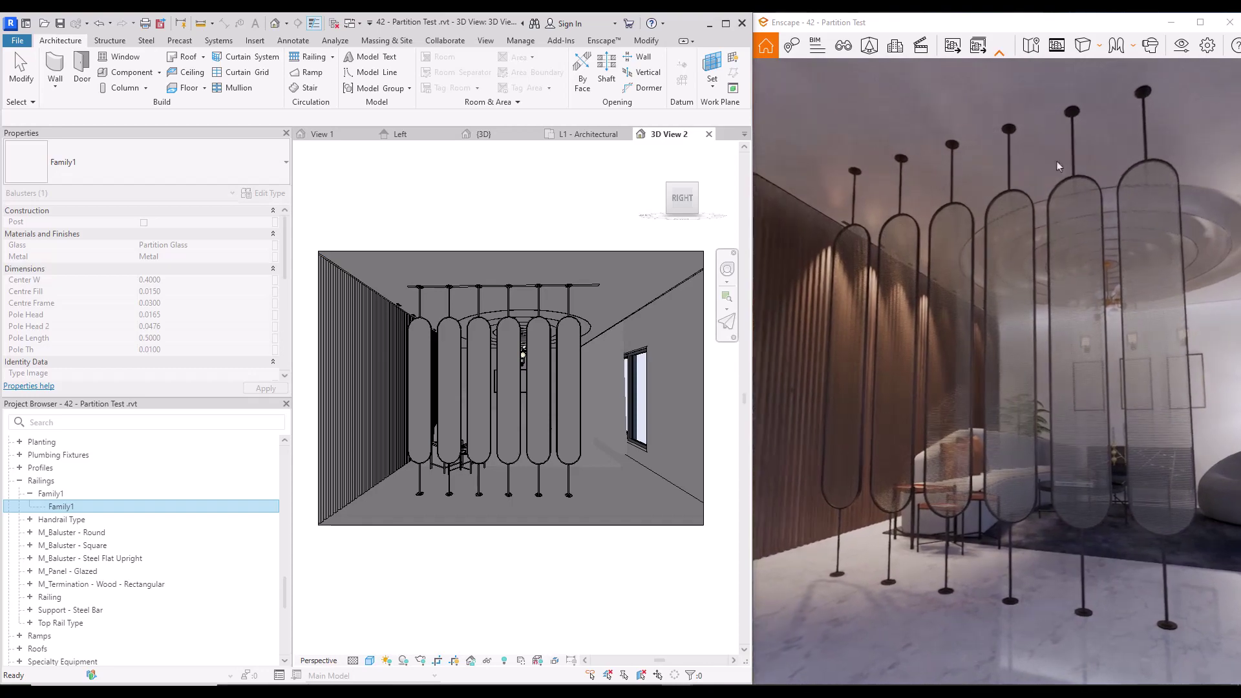
left_click(1056, 45)
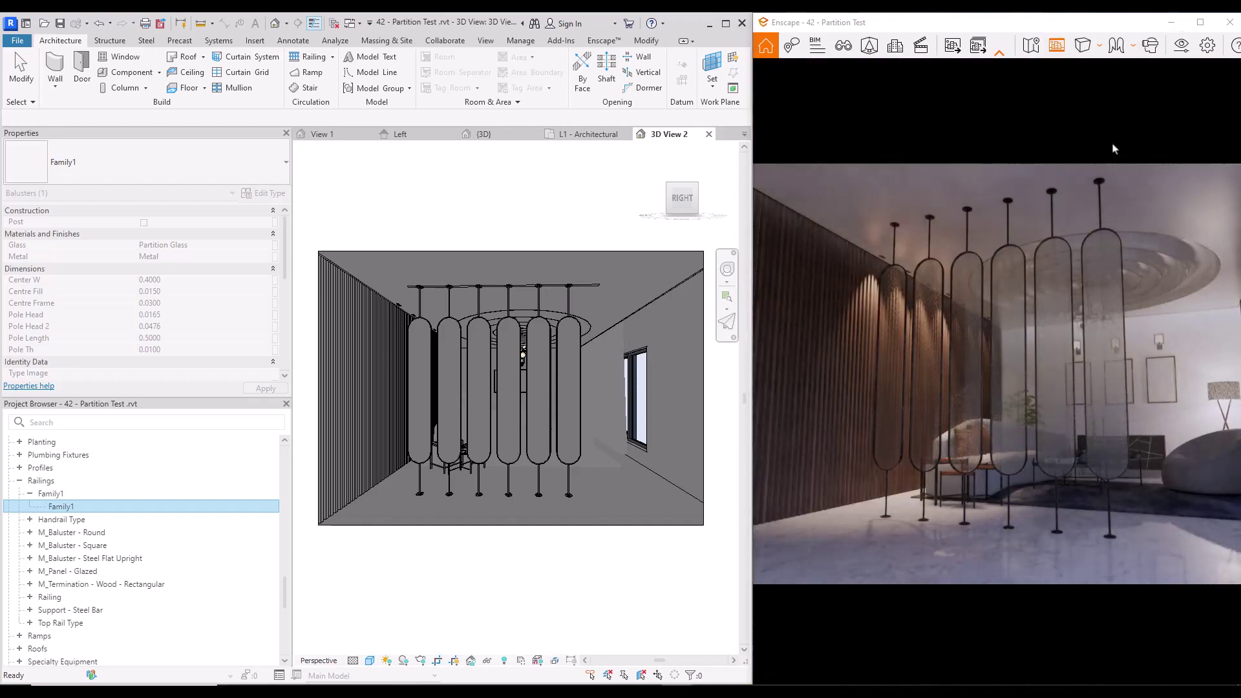
left_click(1200, 22)
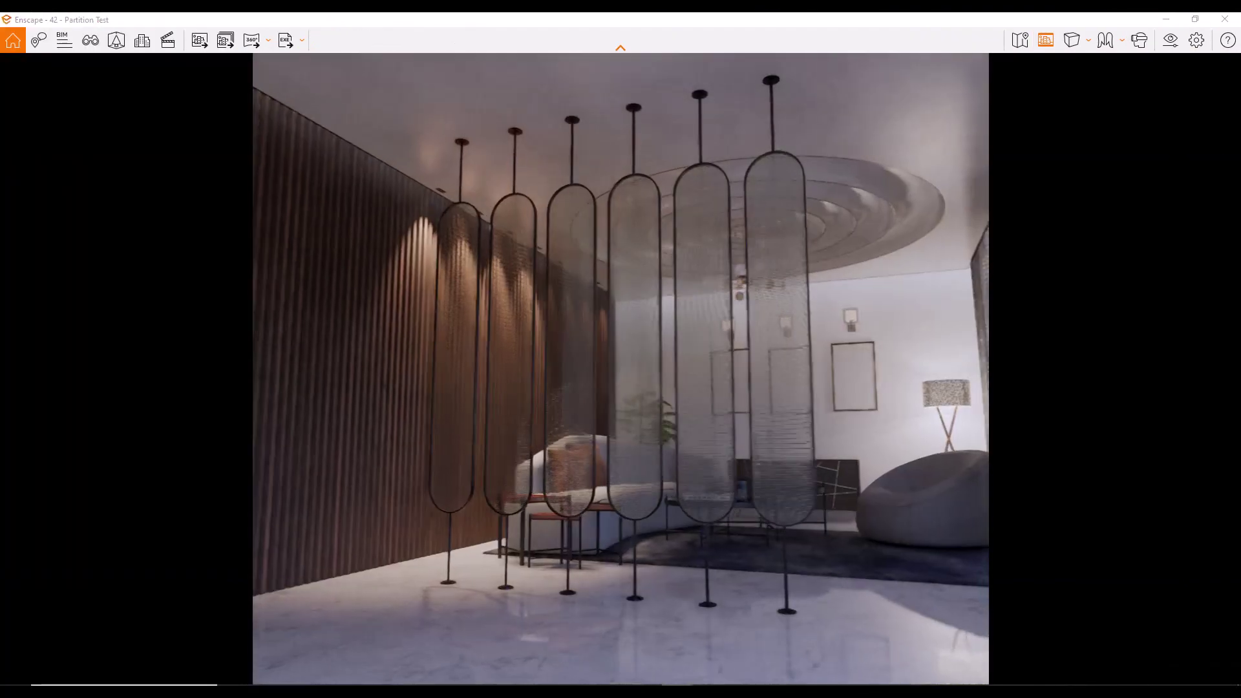